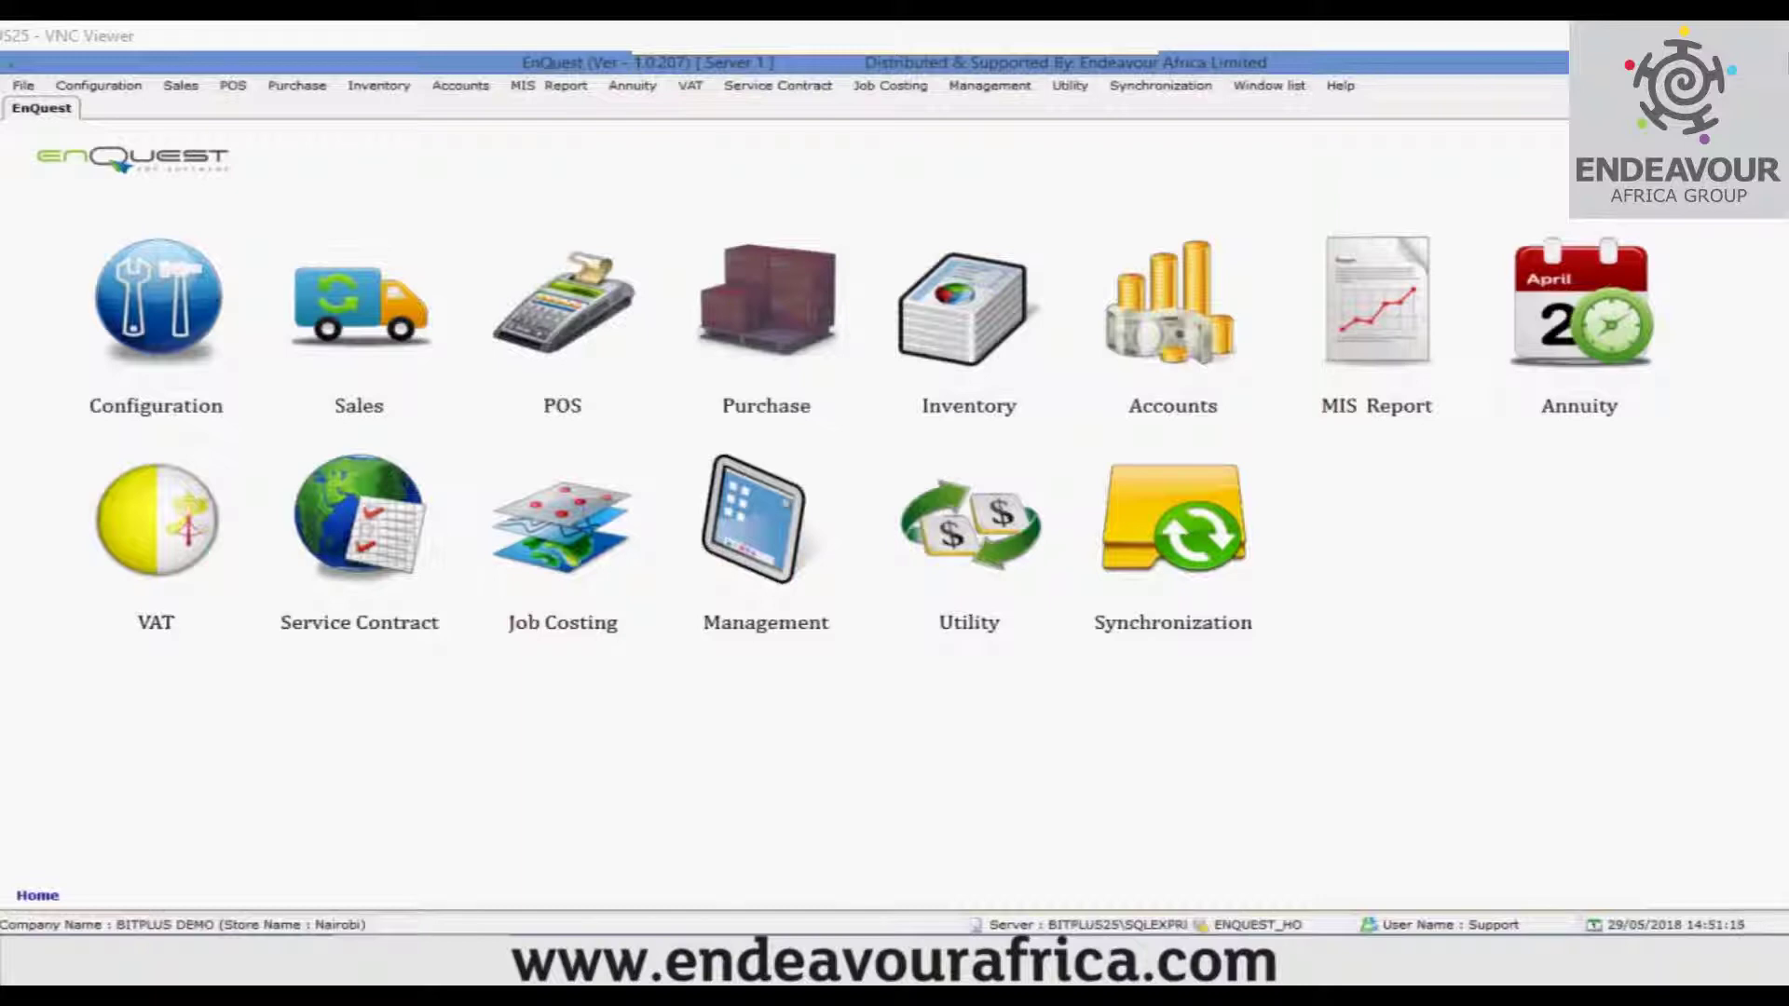
Open the Purchase menu from the EnQuest home screen
left_click(297, 85)
Open the Goods Receipt Note list under Purchase > Transaction and add new note GRN-002
mouse_move(335, 131)
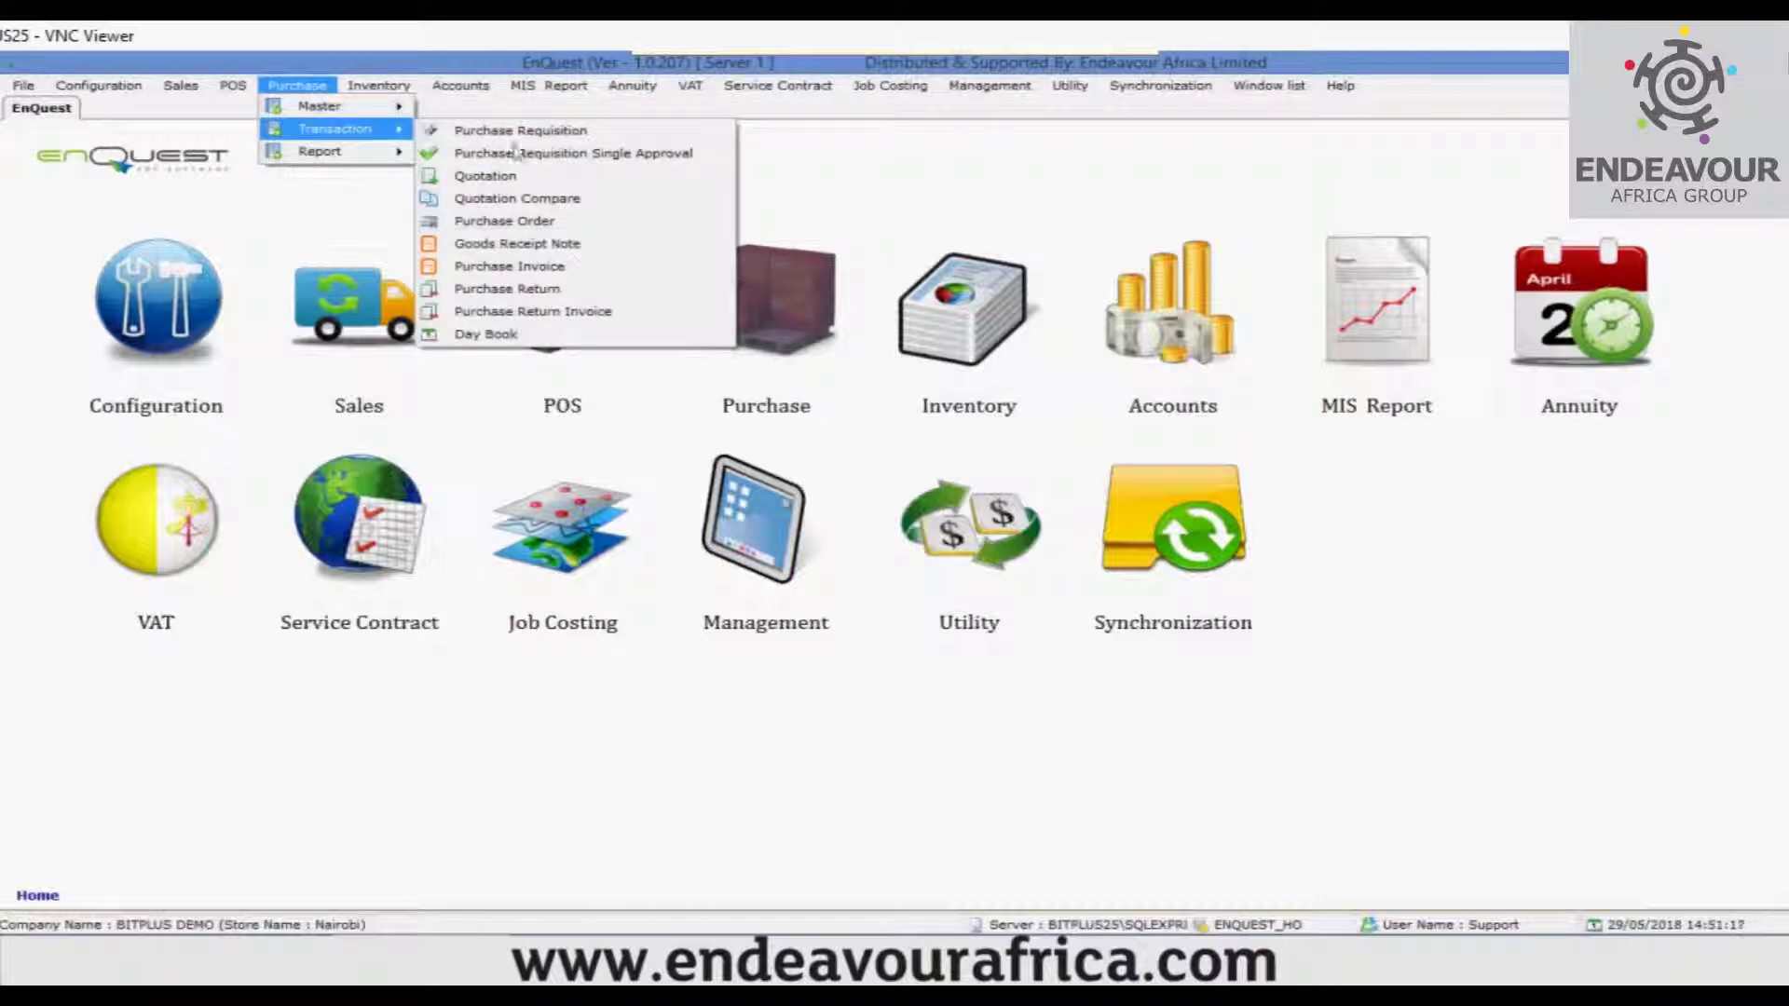
left_click(565, 244)
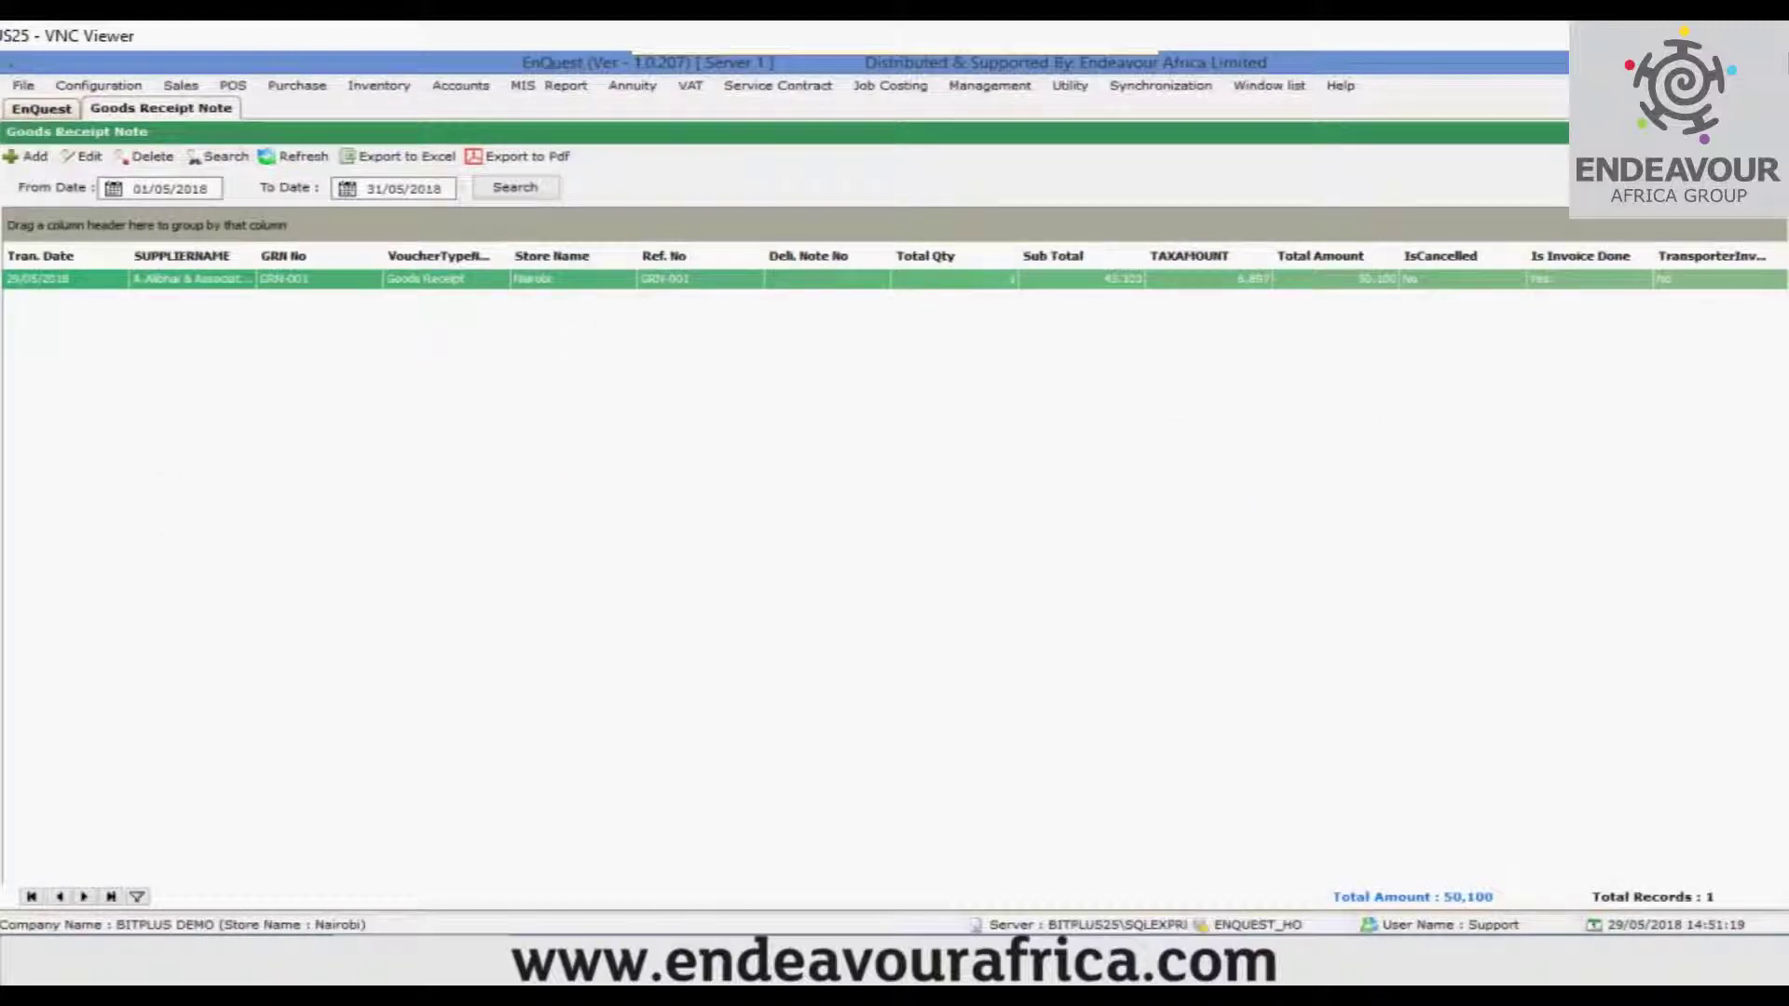
left_click(28, 156)
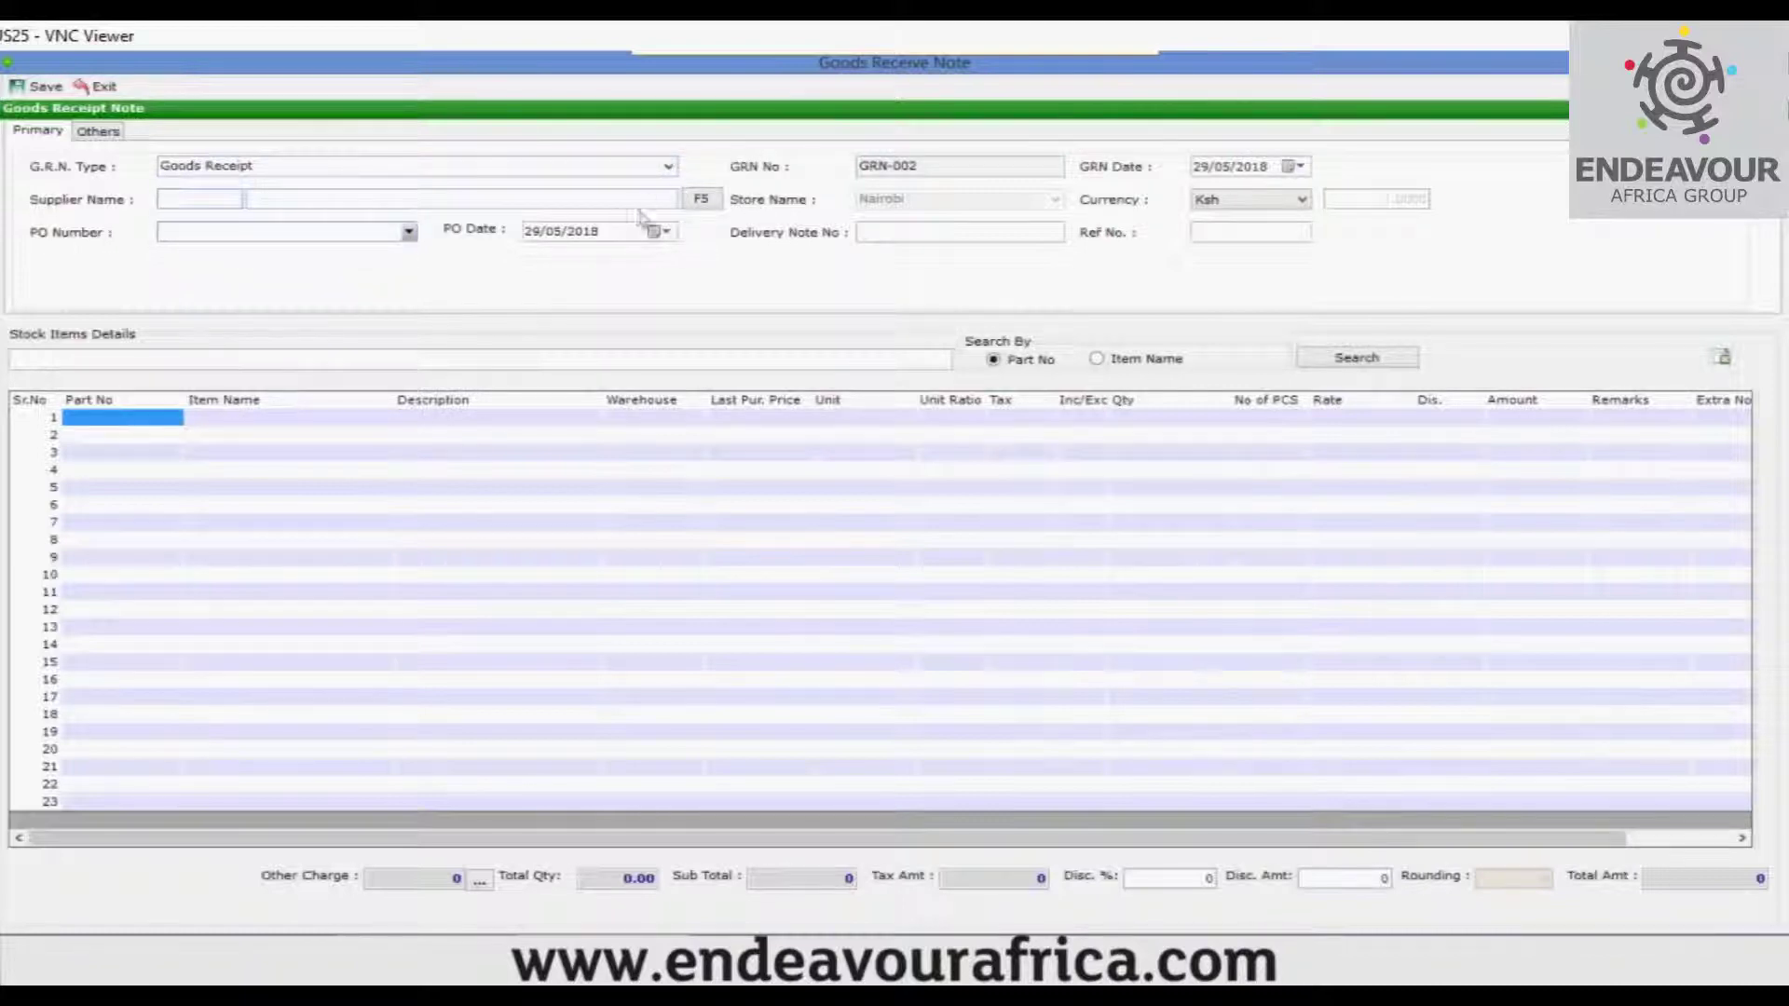
Choose the supplier by entering code 6 so its code and full name fill in
left_click(706, 200)
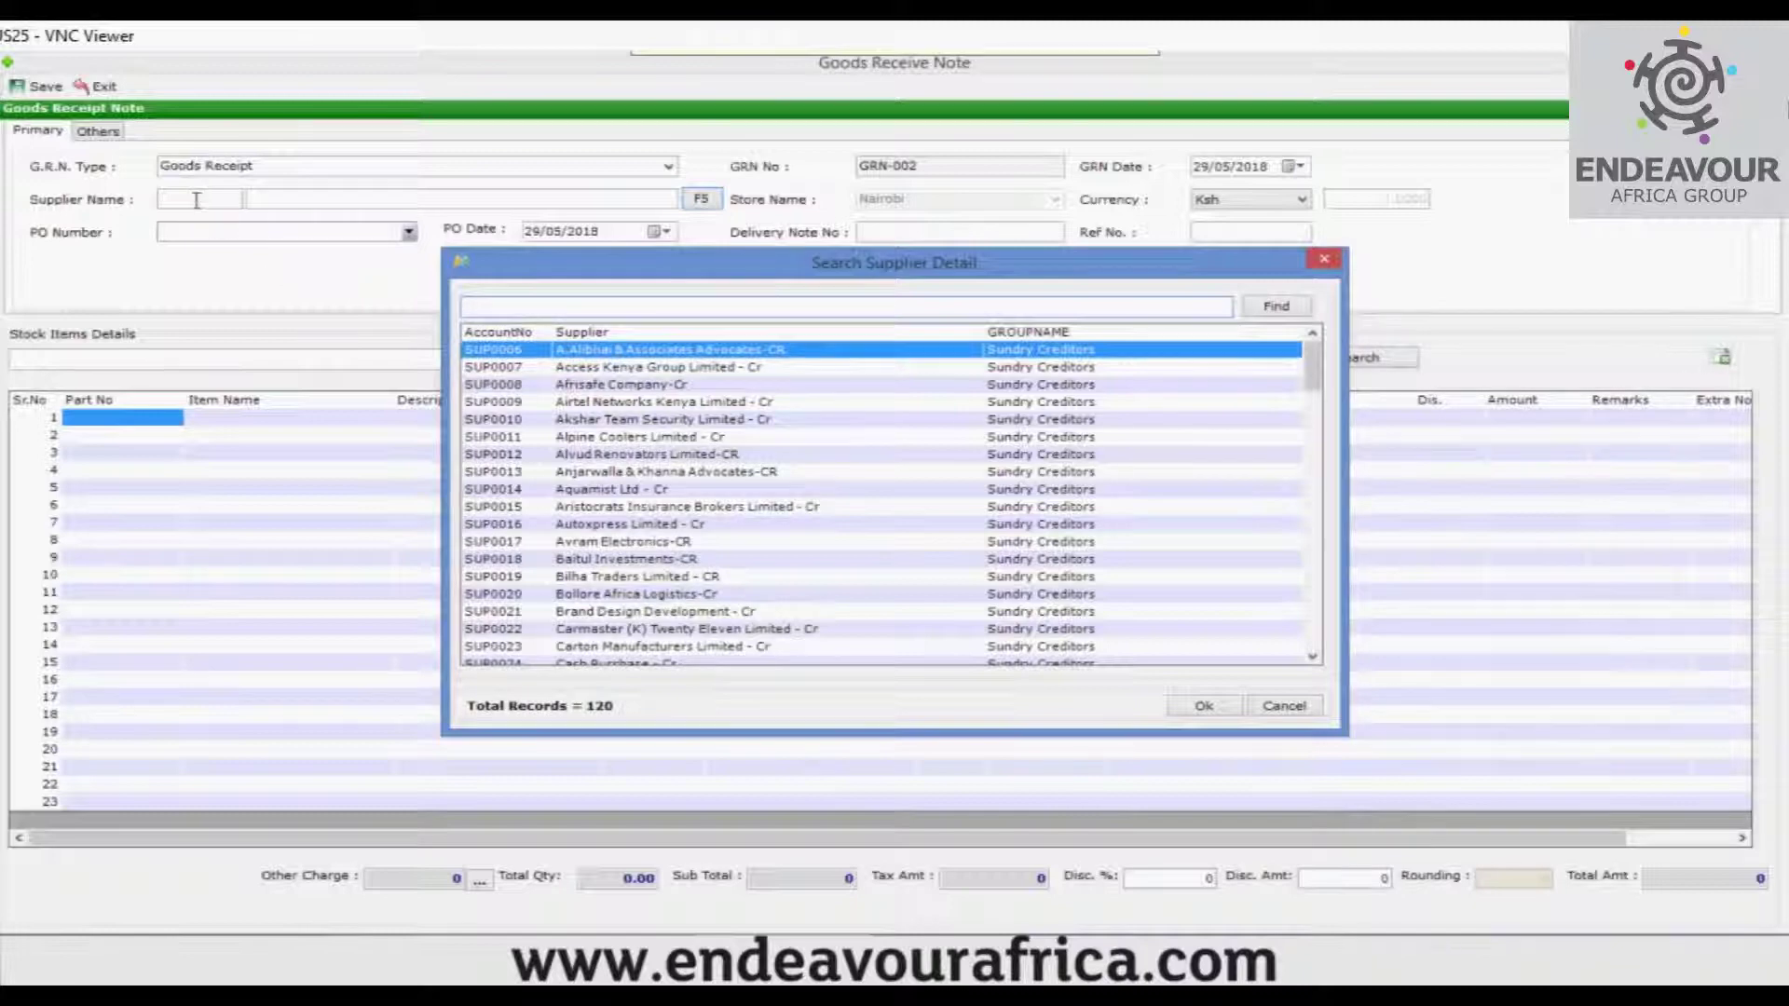
key("Escape")
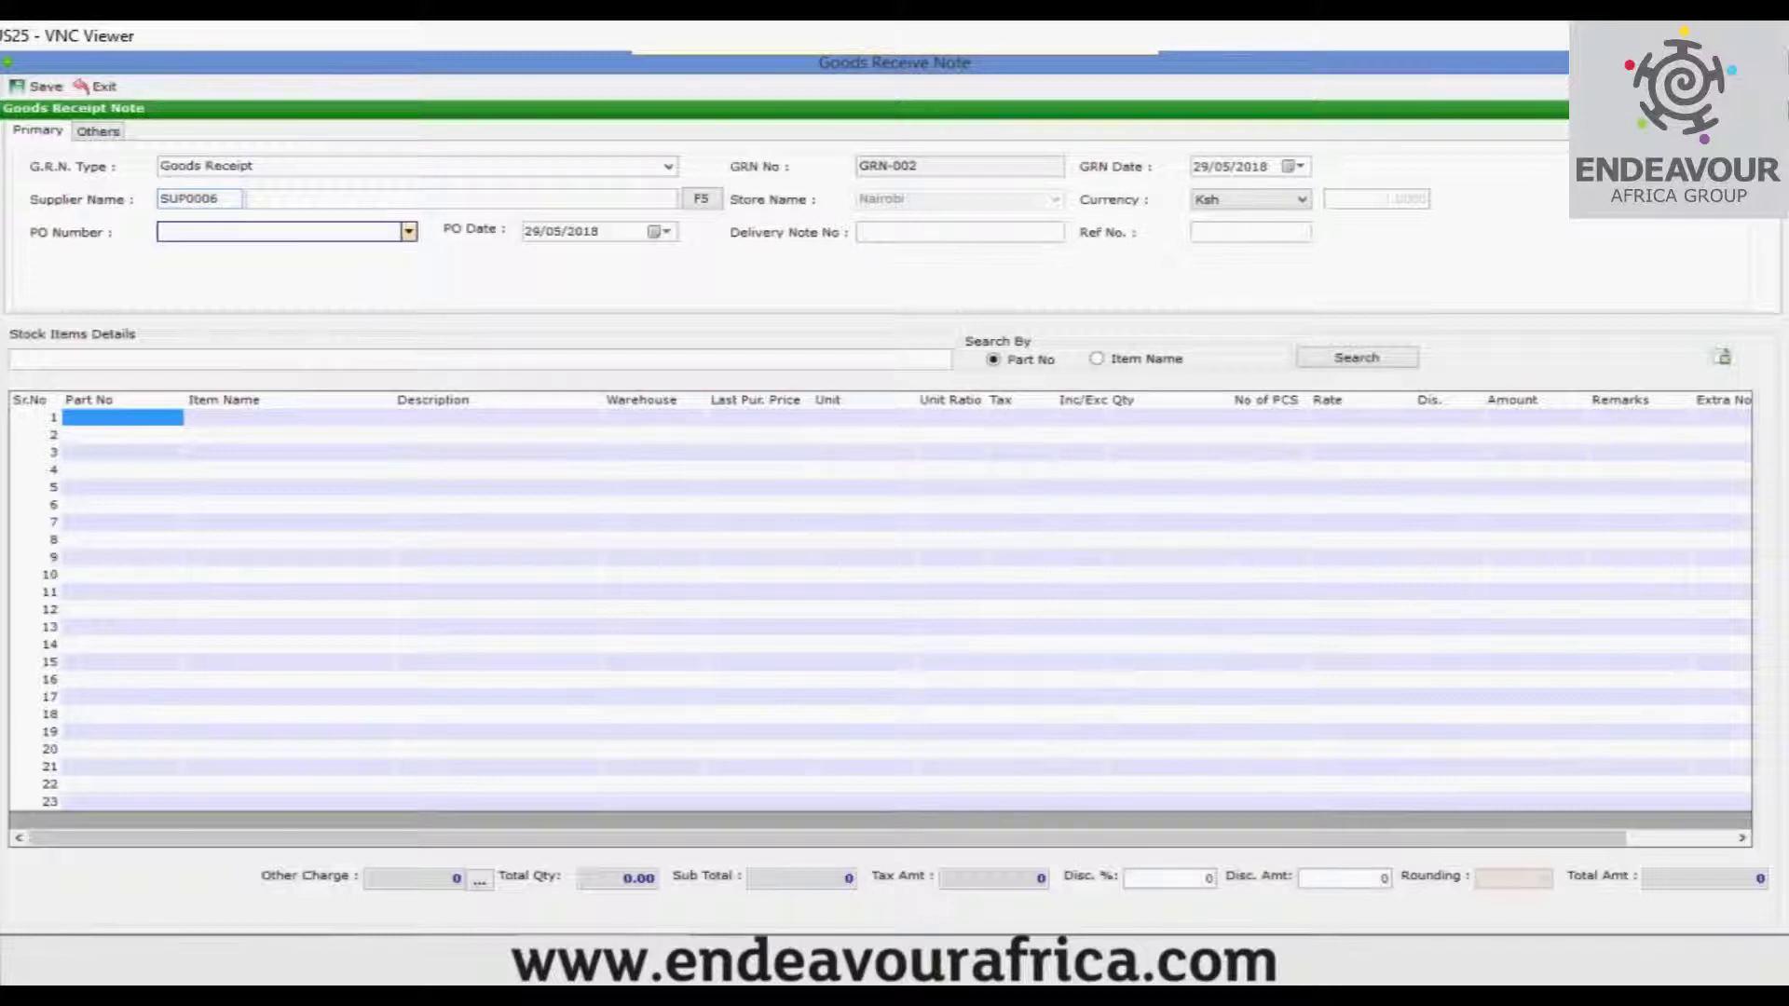
type("6")
key("Tab")
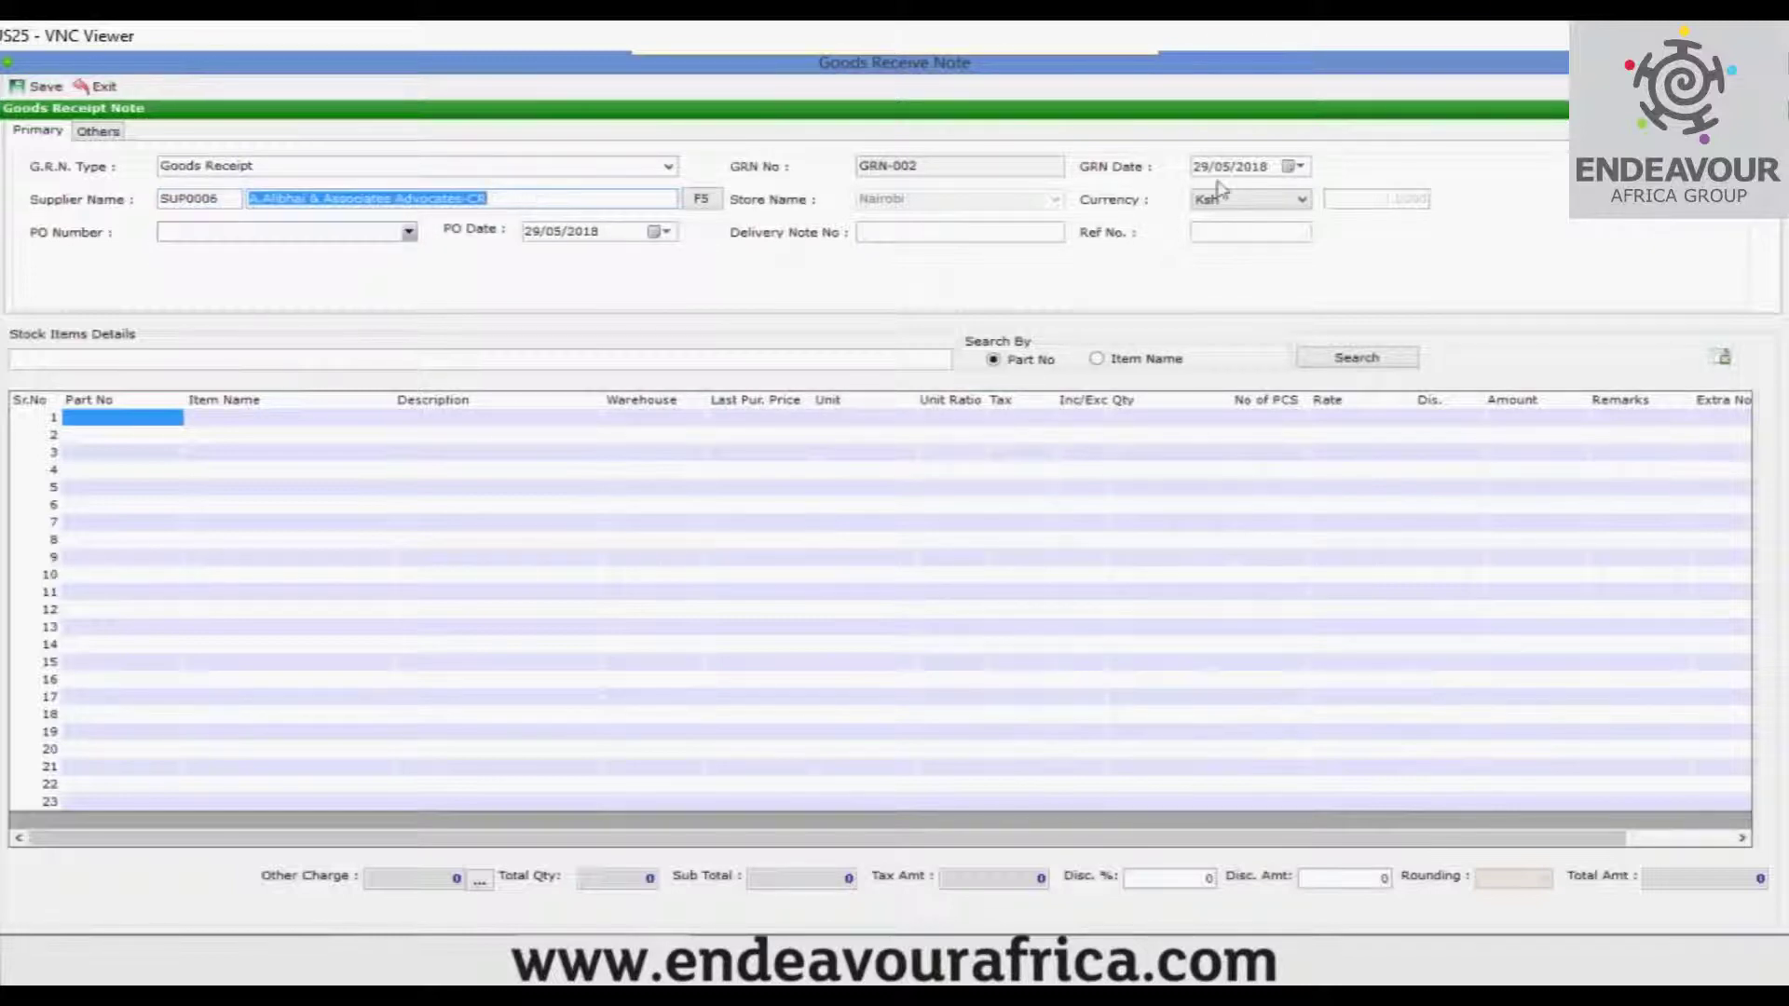
left_click(938, 169)
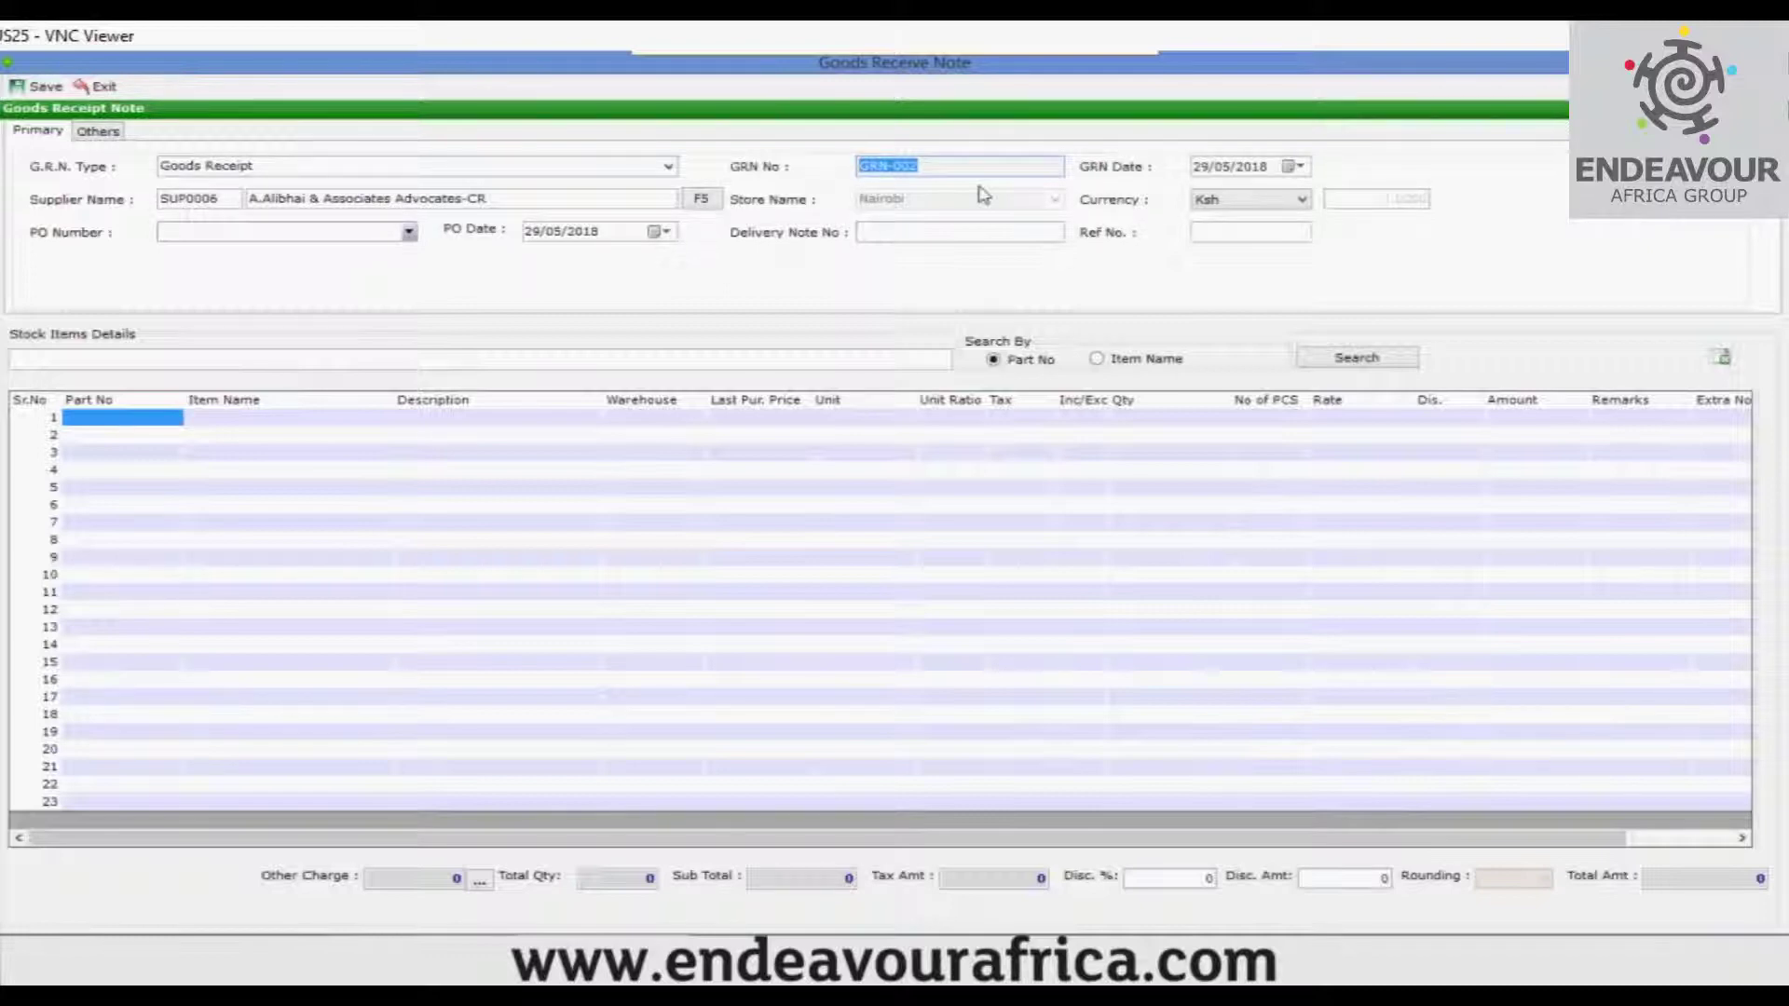
Keep Ksh as the currency and enter reference number Ref-GR-21
left_click(933, 232)
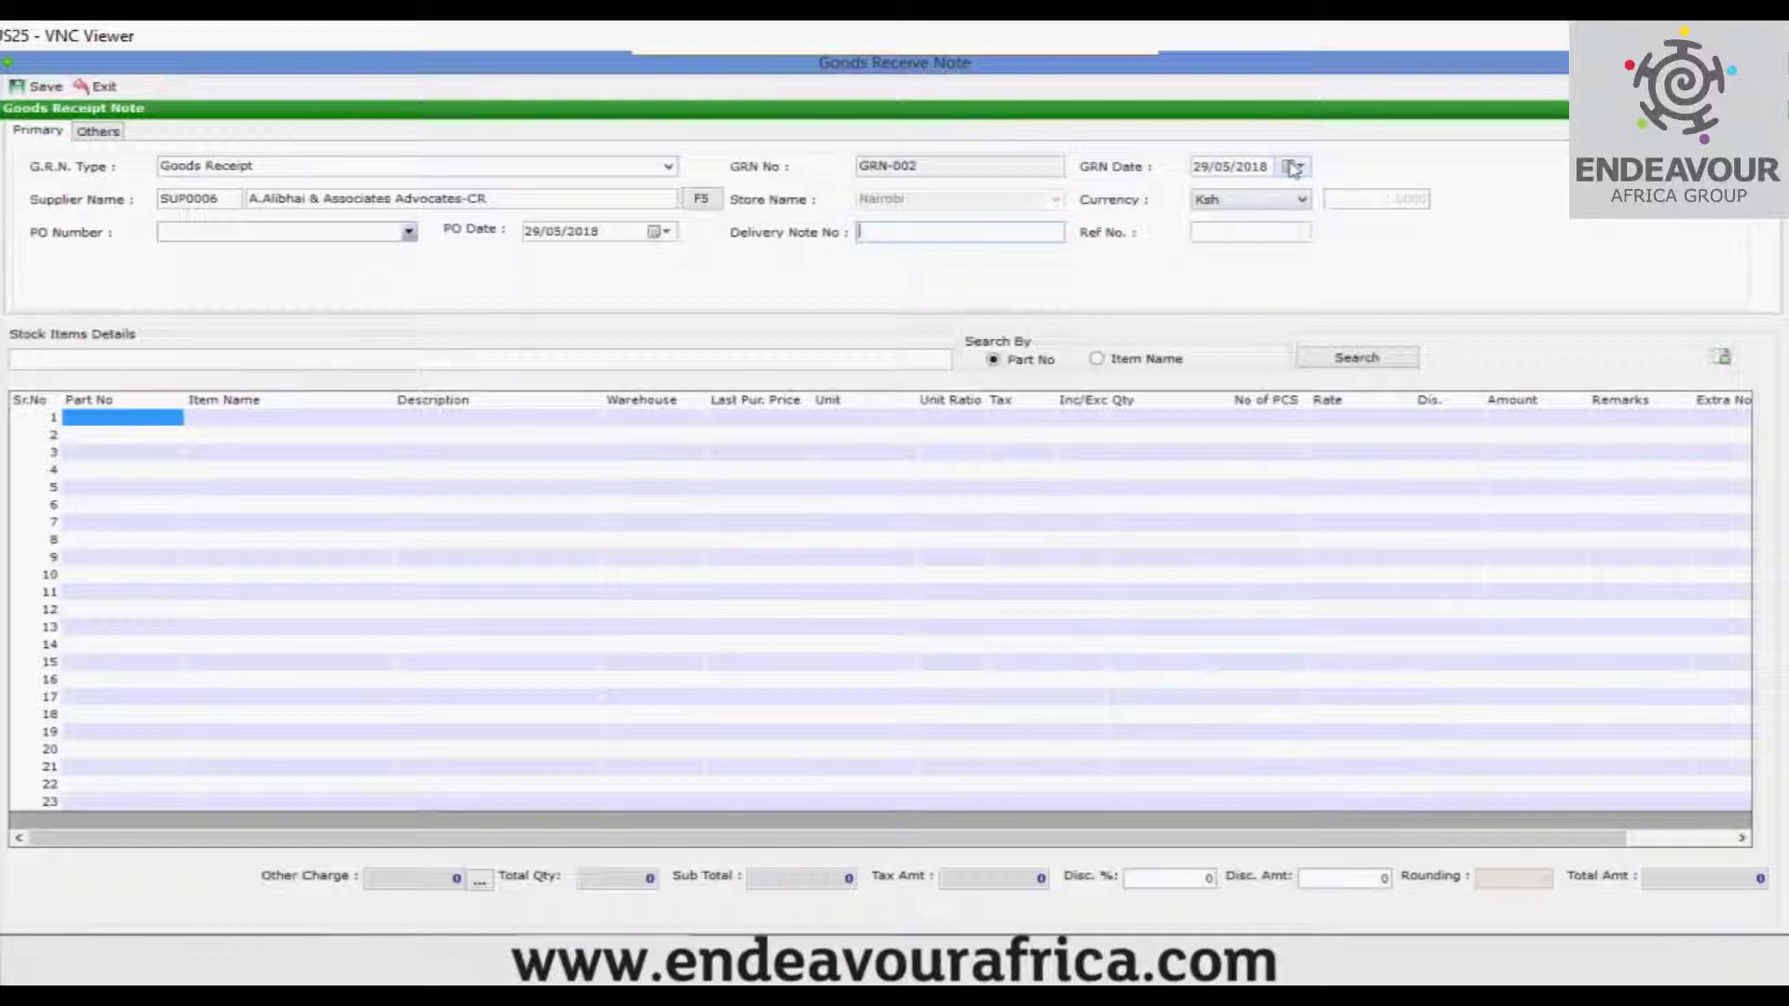
left_click(1286, 212)
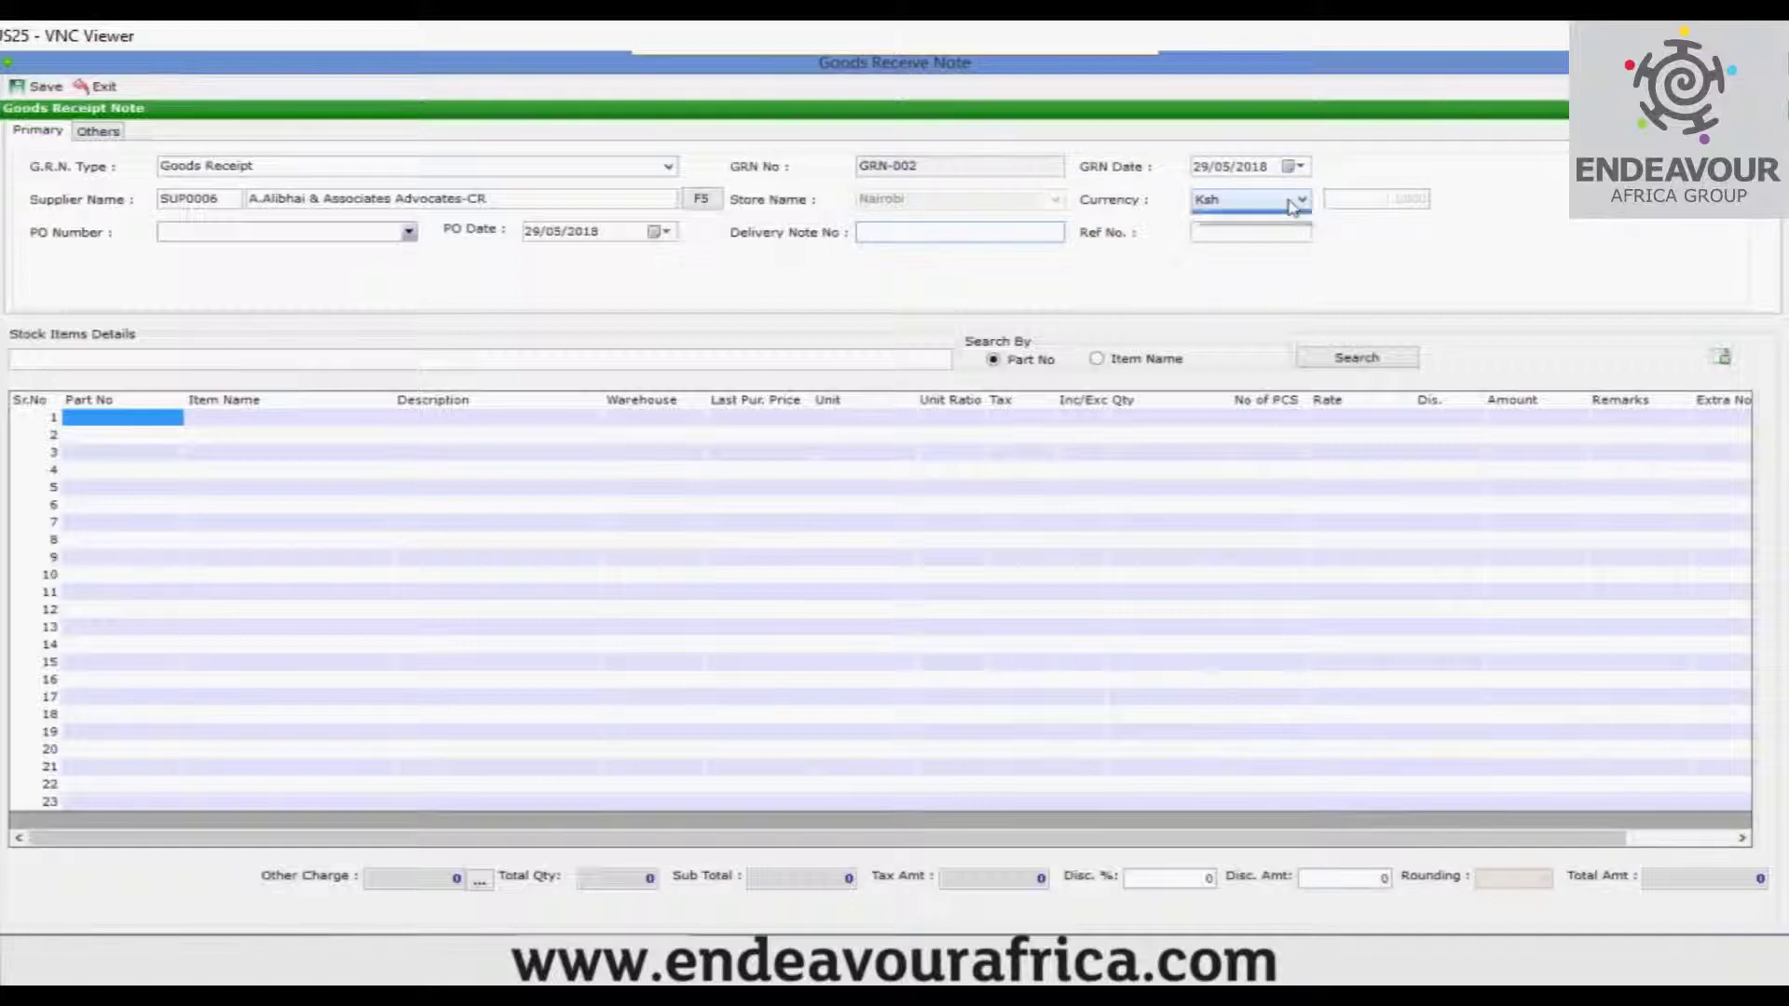
left_click(1295, 211)
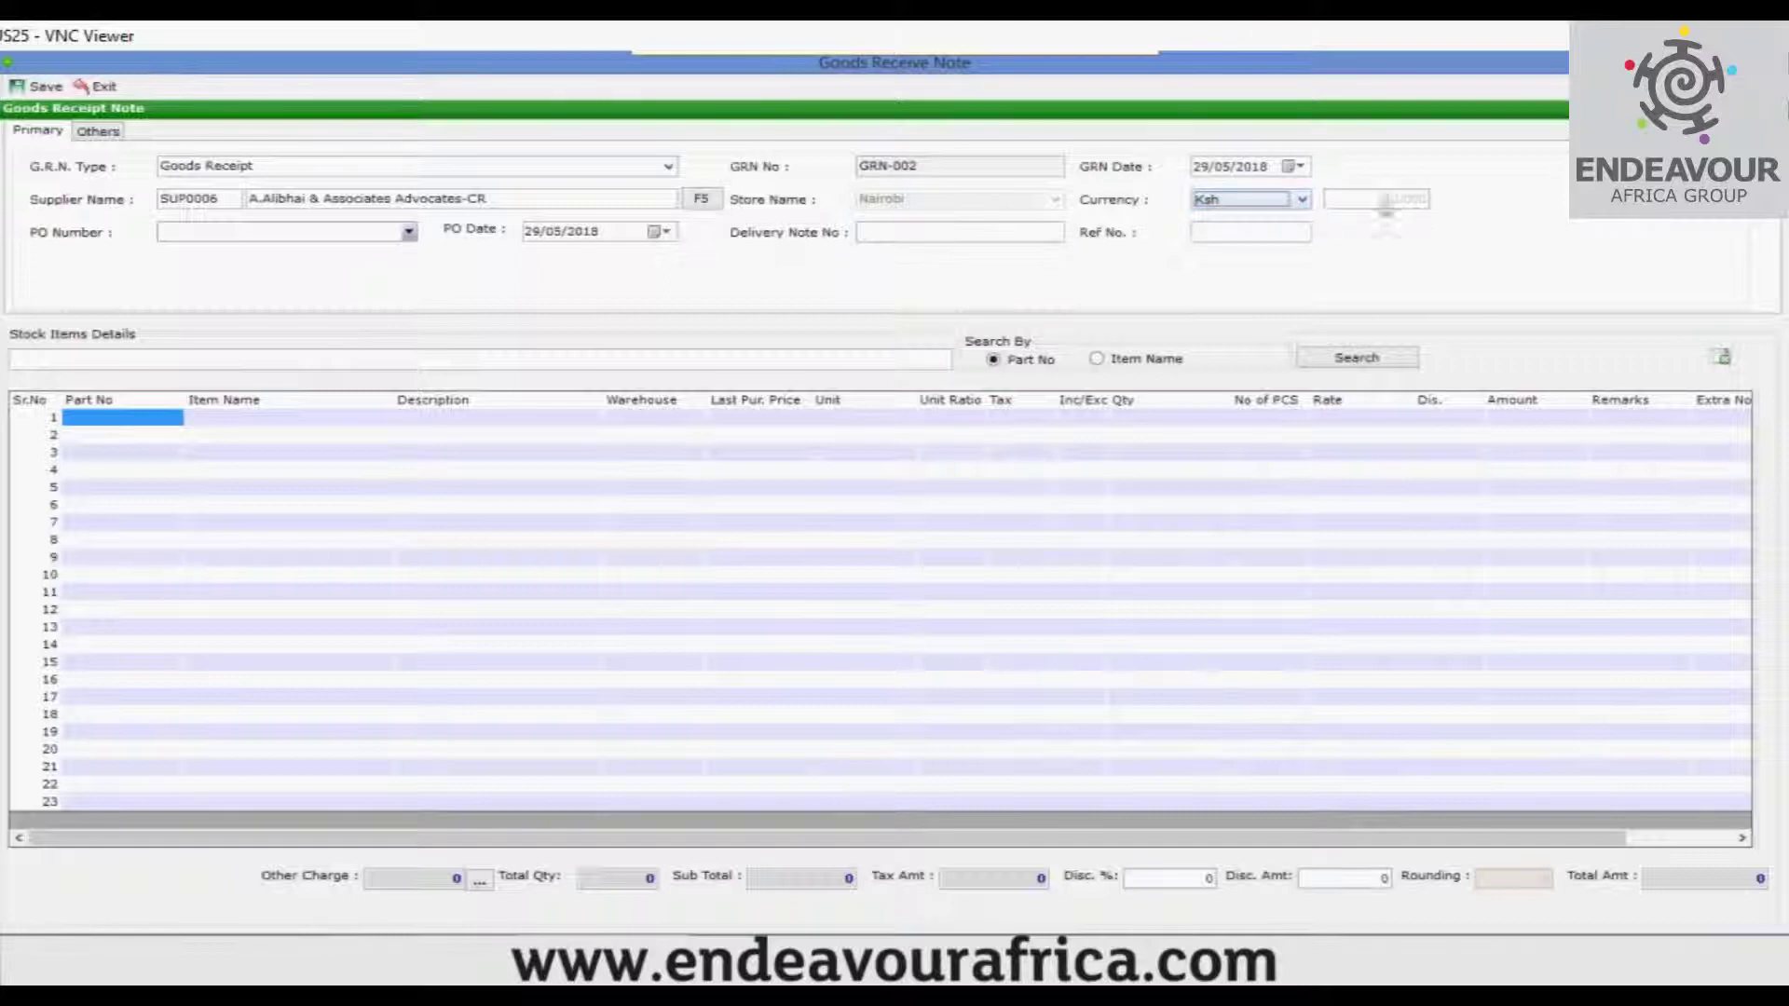
left_click(1219, 234)
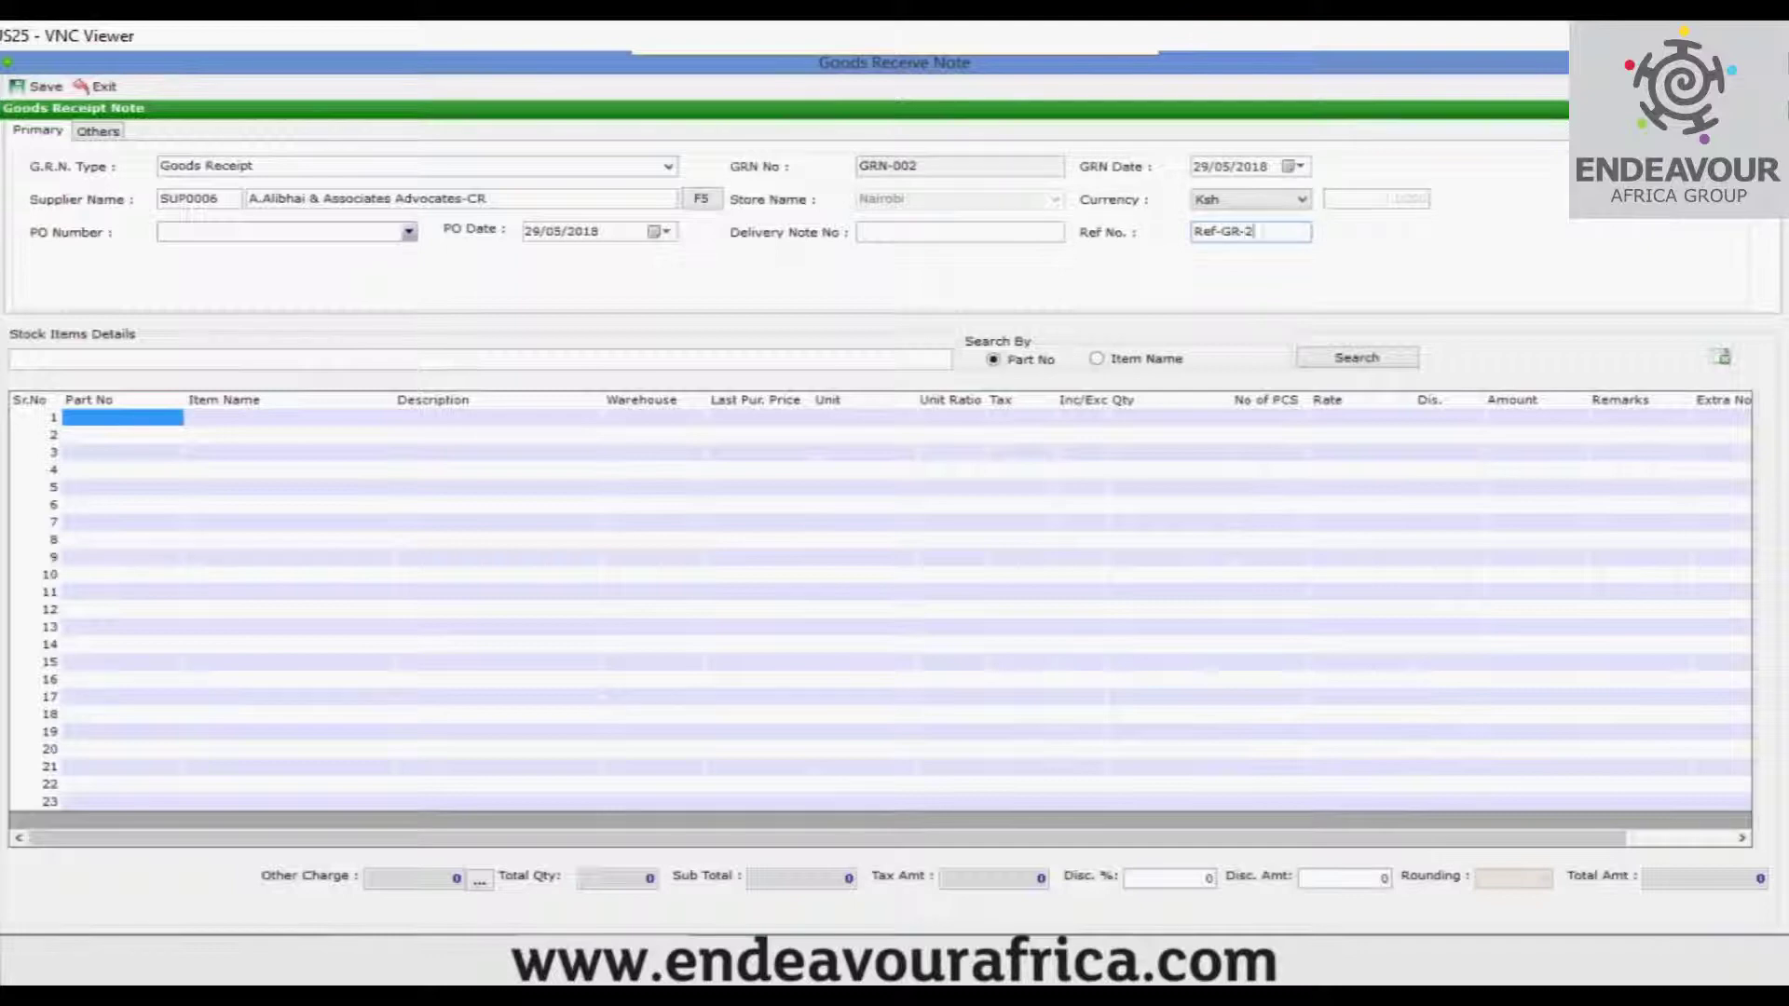
Check the empty Others tab fields (address, customs entry, VAT description), then return to Primary
left_click(98, 131)
left_click(1078, 182)
left_click(317, 228)
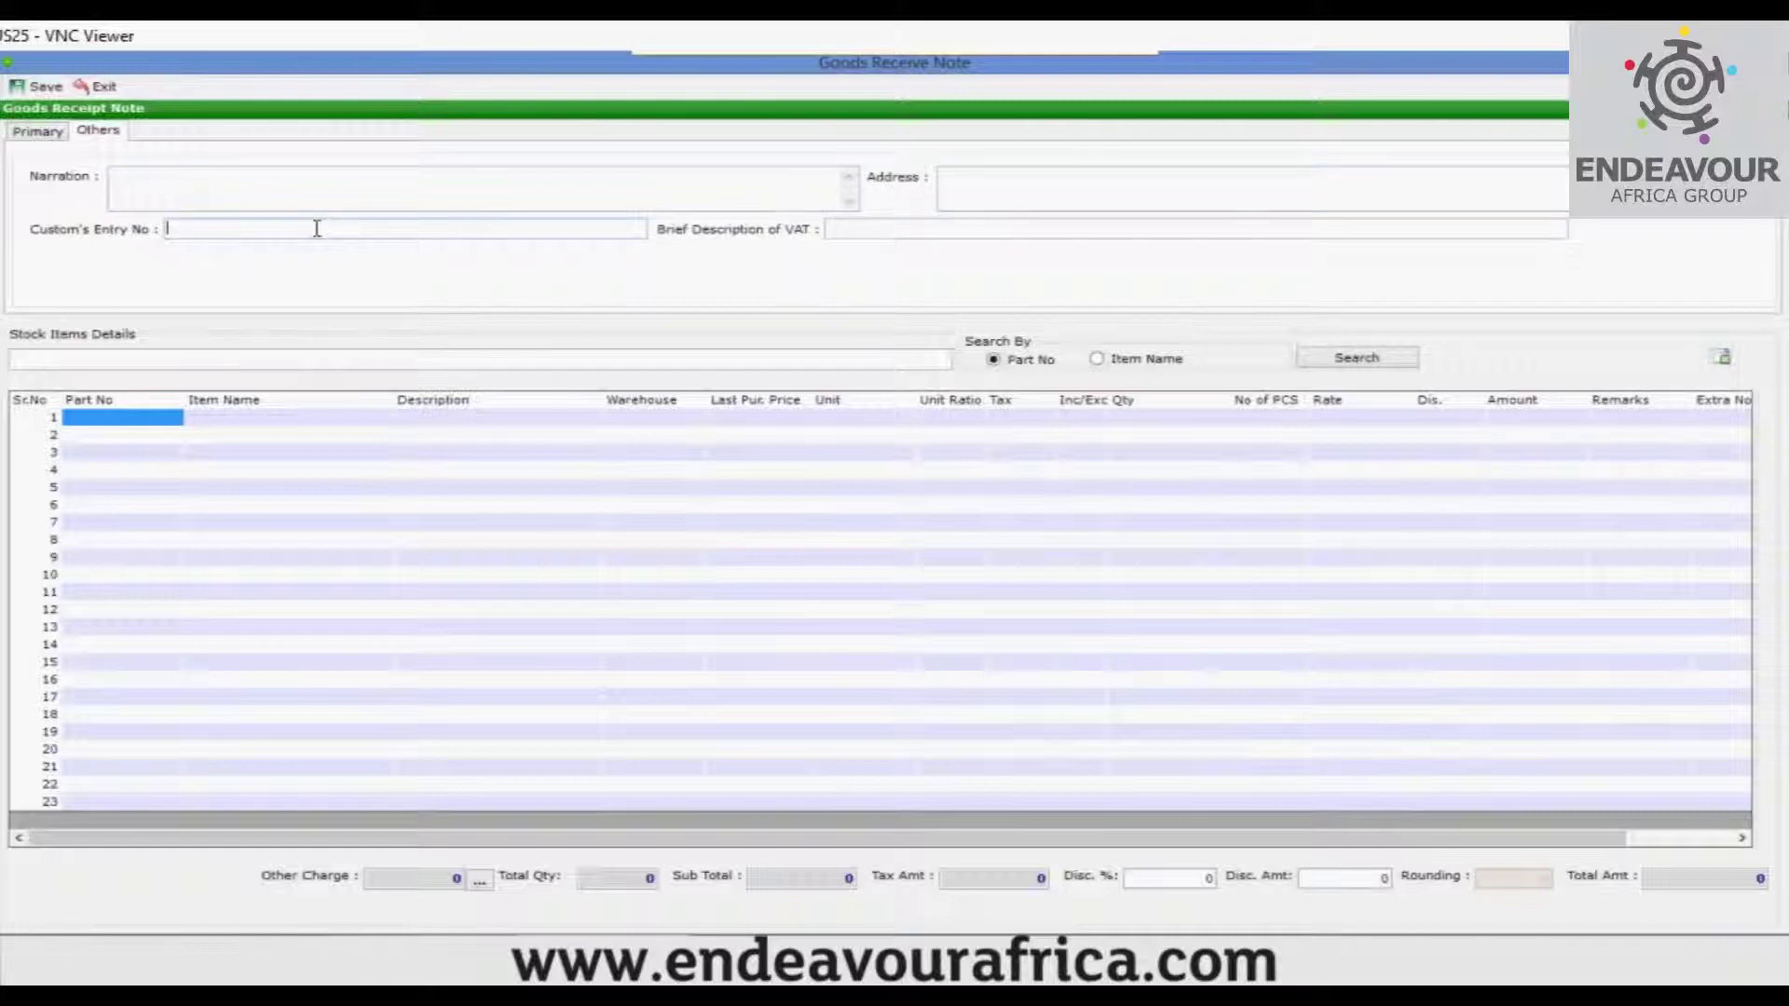
left_click(897, 230)
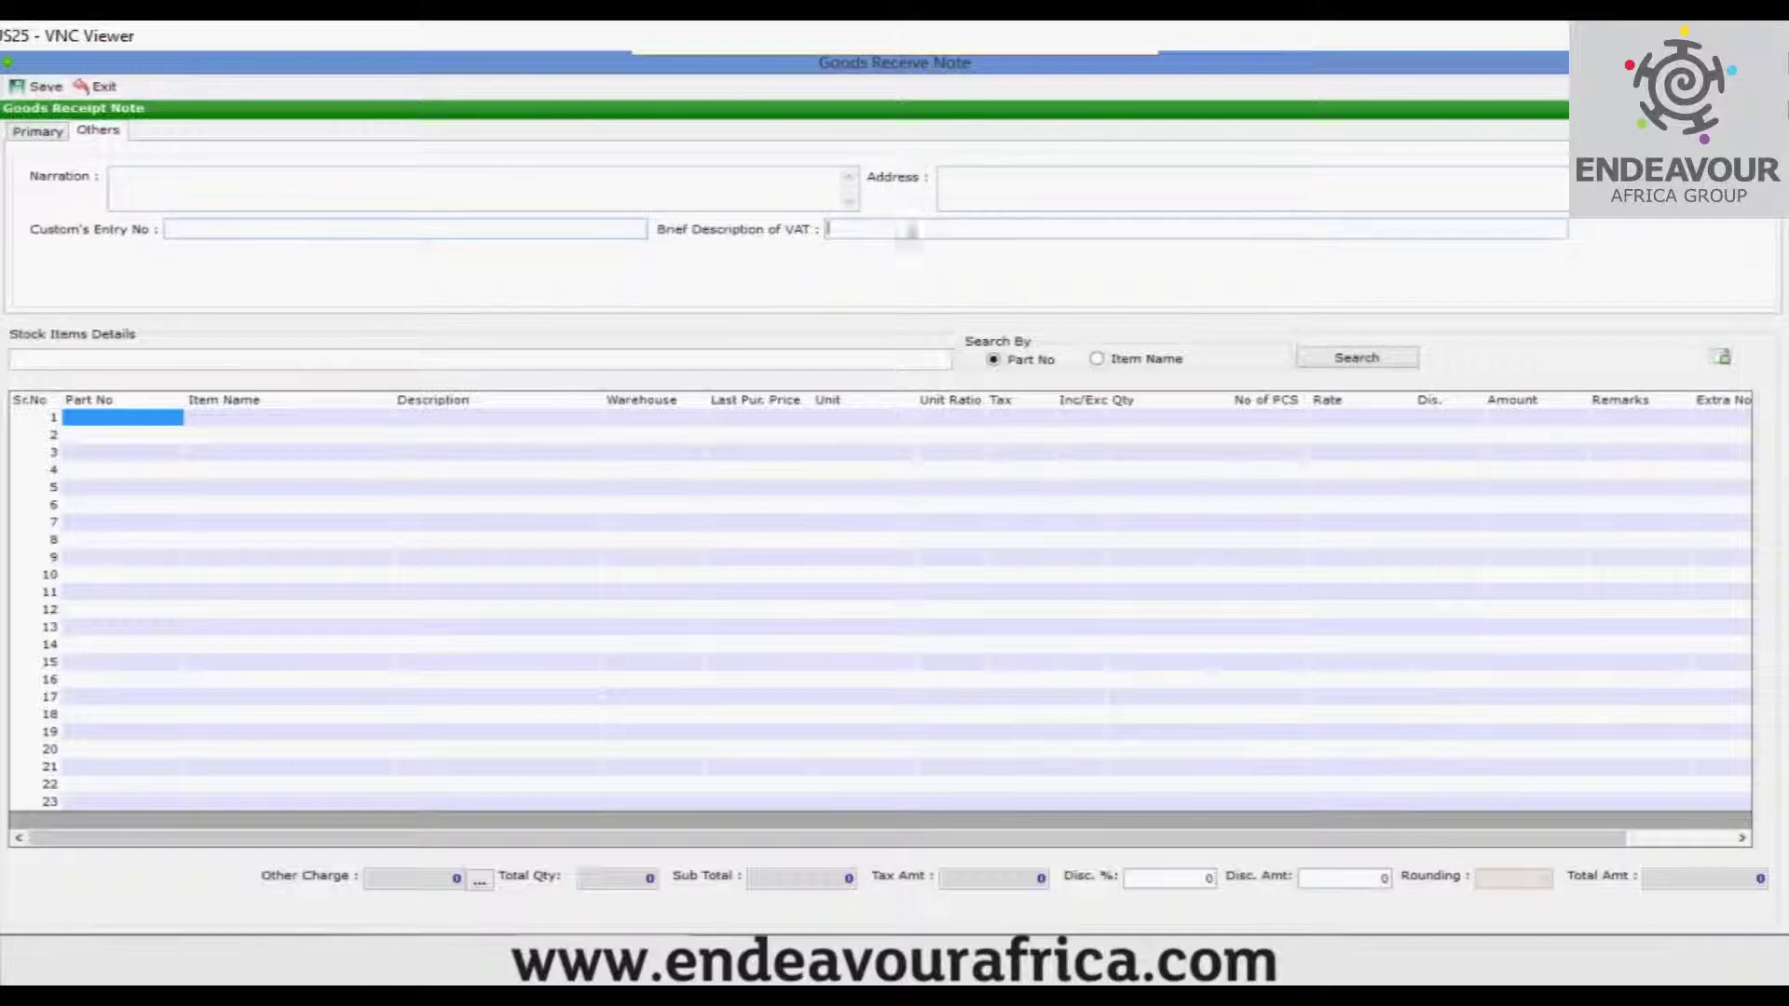
left_click(42, 133)
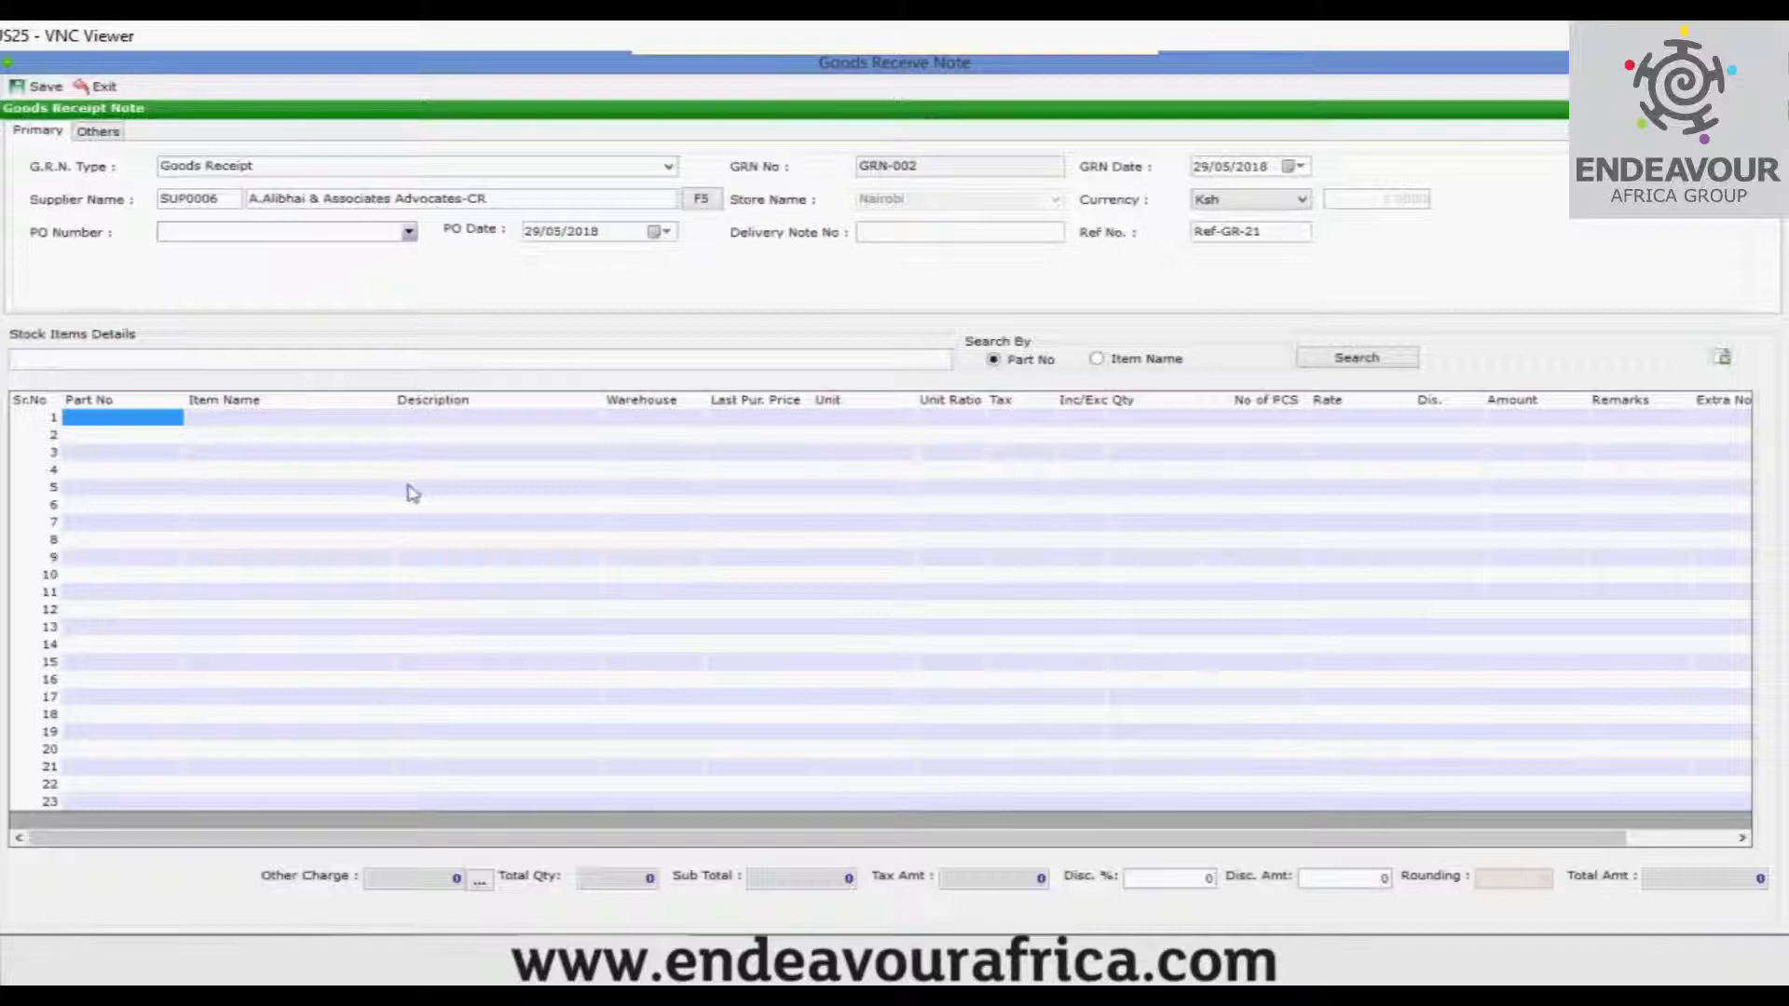
Link purchase order PO-003, loading 5 Sony VAIO Notebook PCs (ATL036) totalling 215,515
left_click(140, 419)
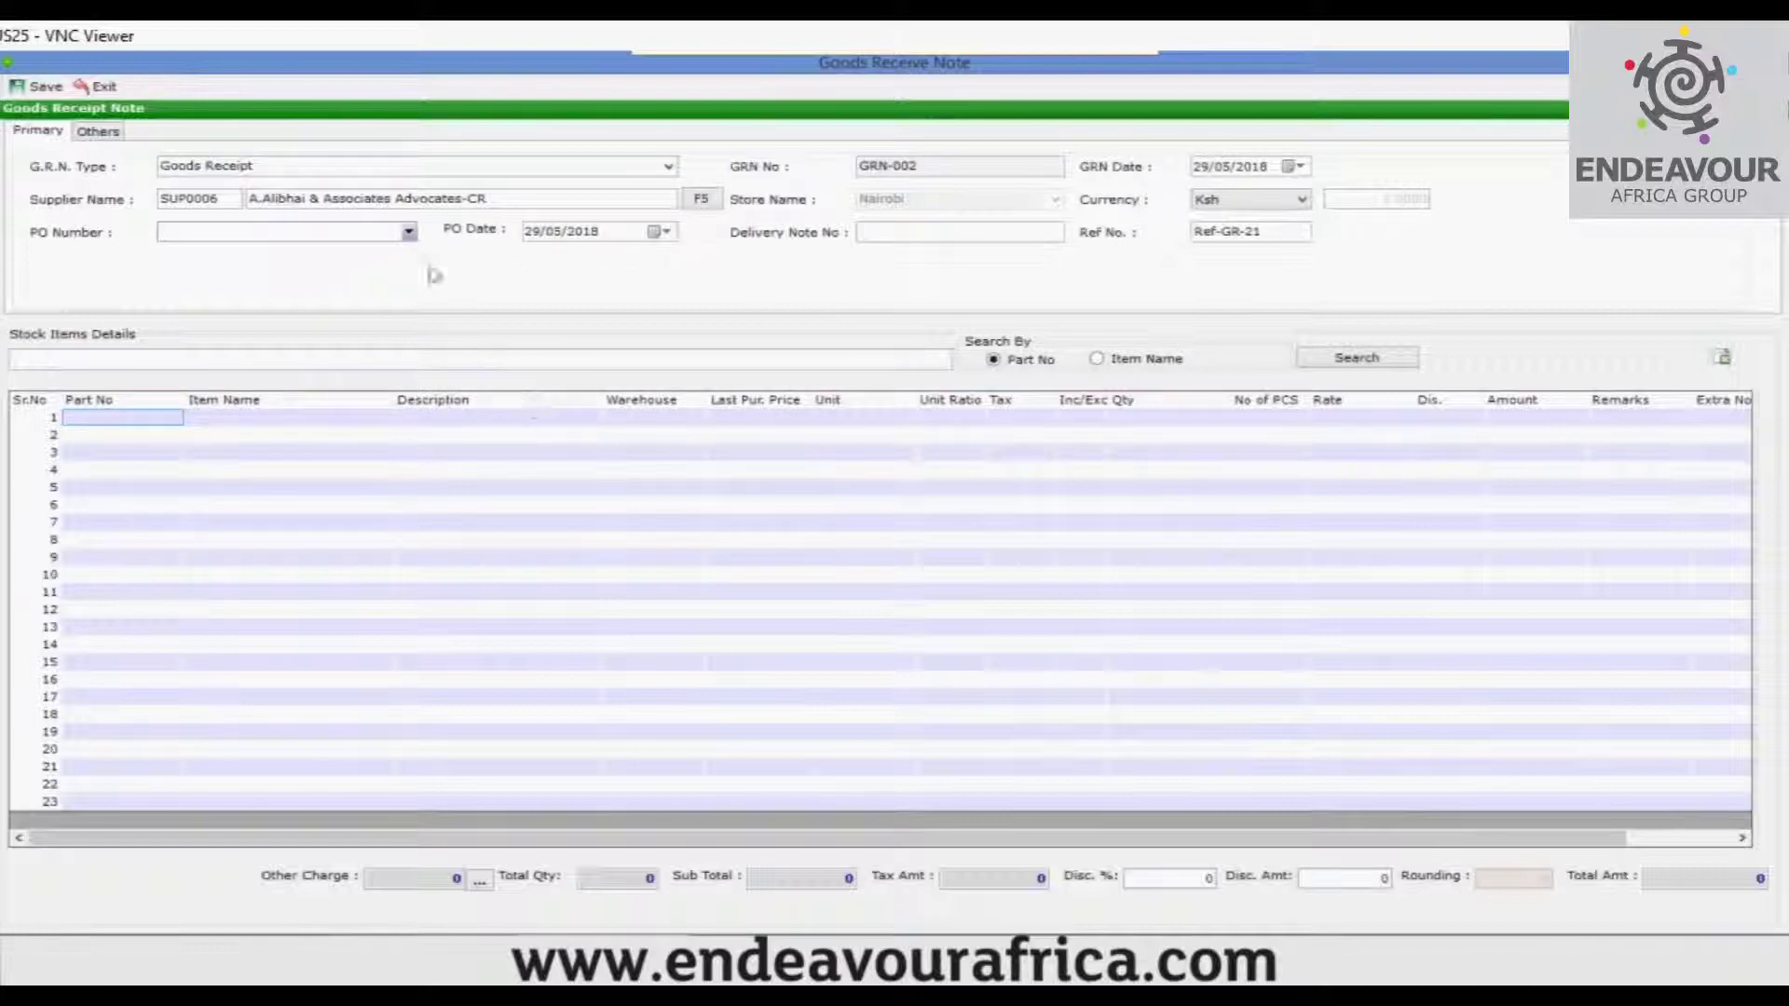
left_click(408, 232)
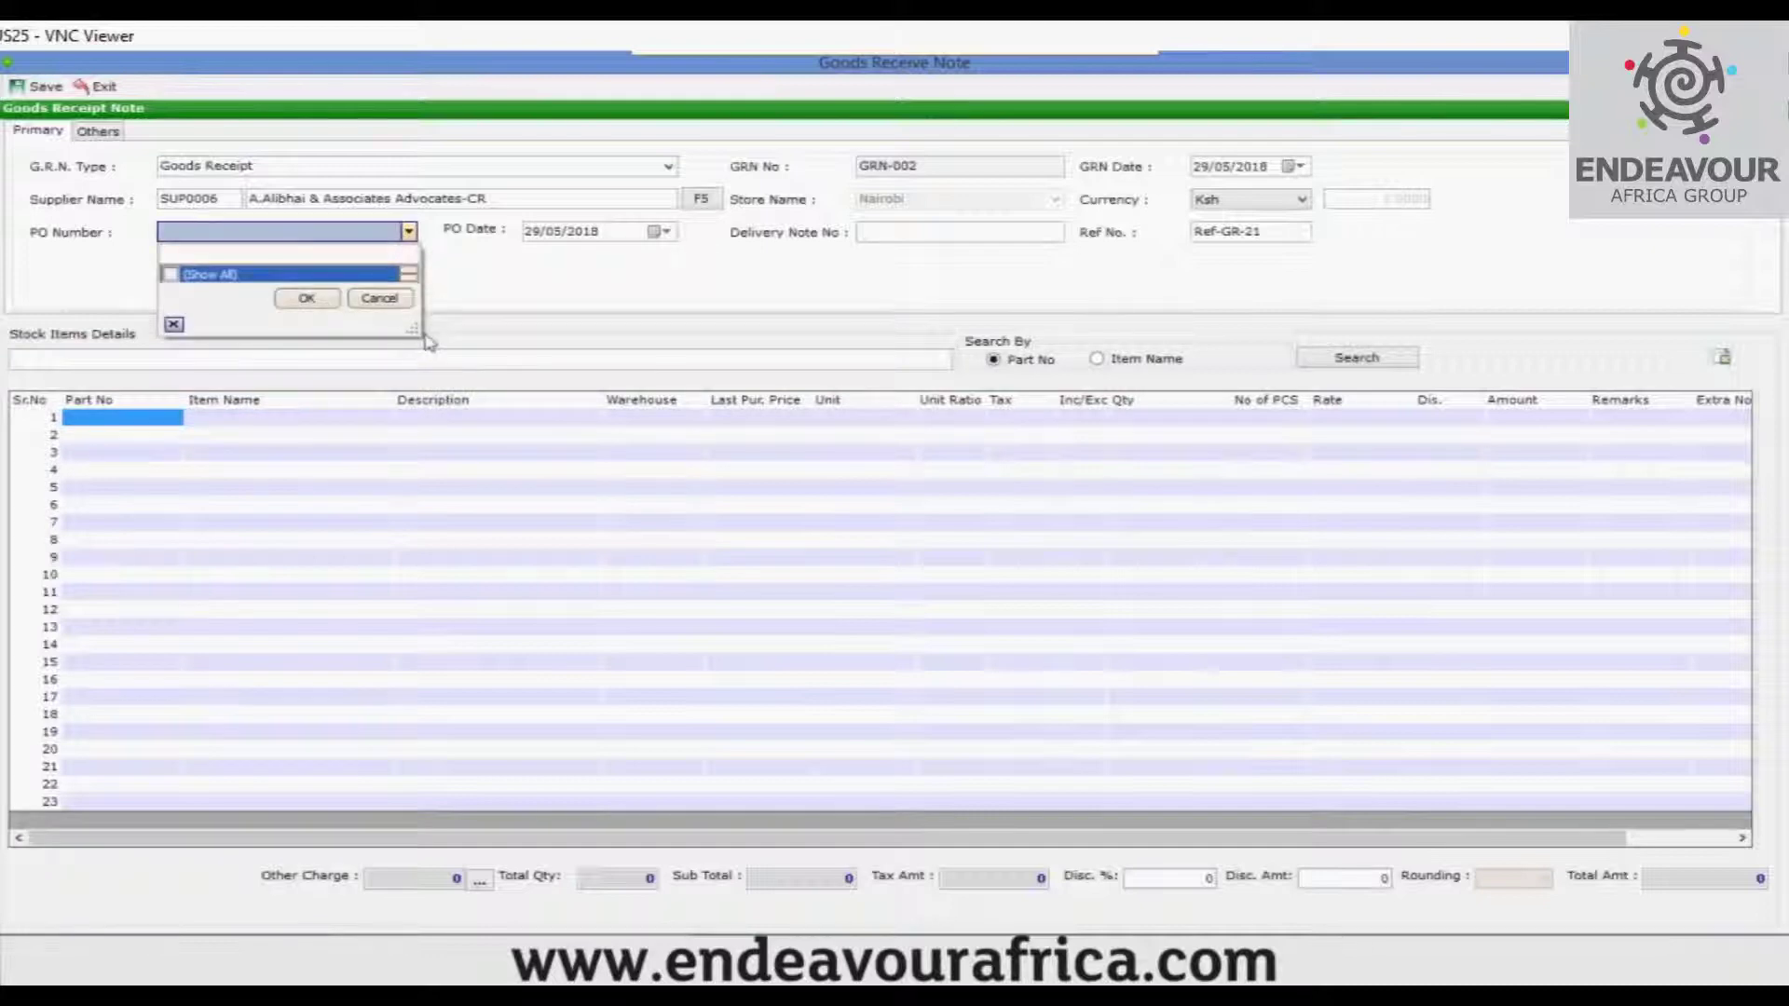
left_click_drag(407, 325, 450, 397)
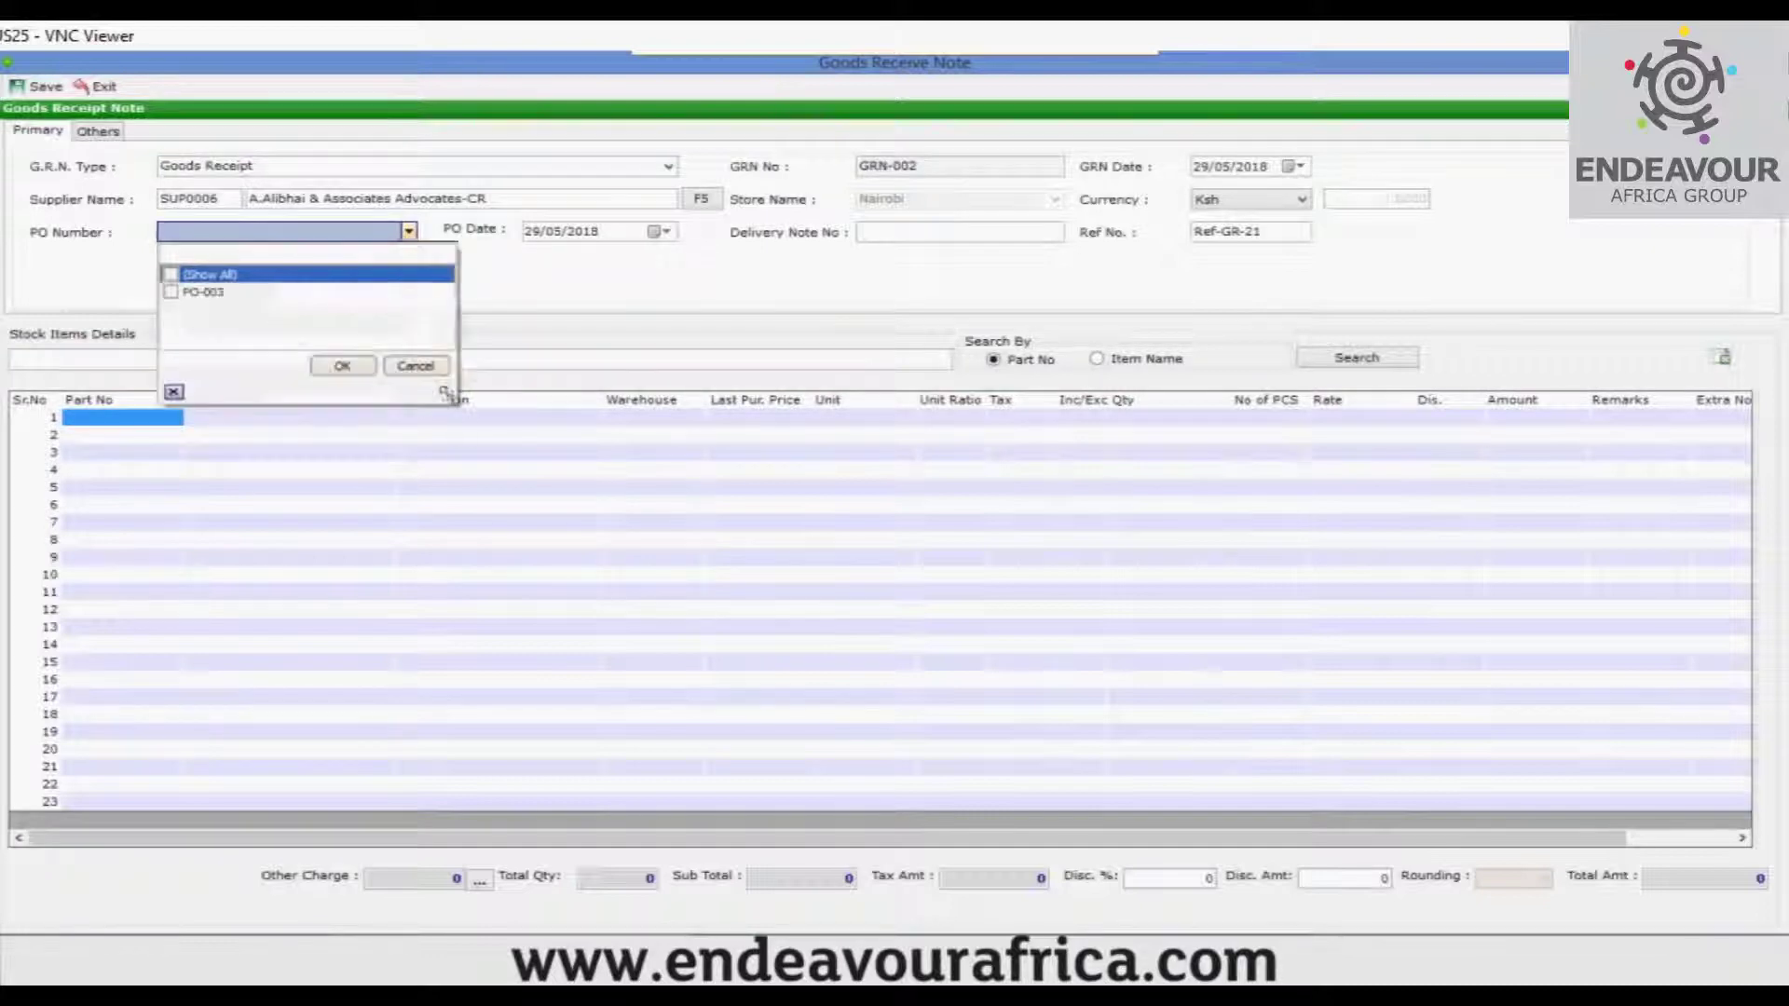
left_click(183, 293)
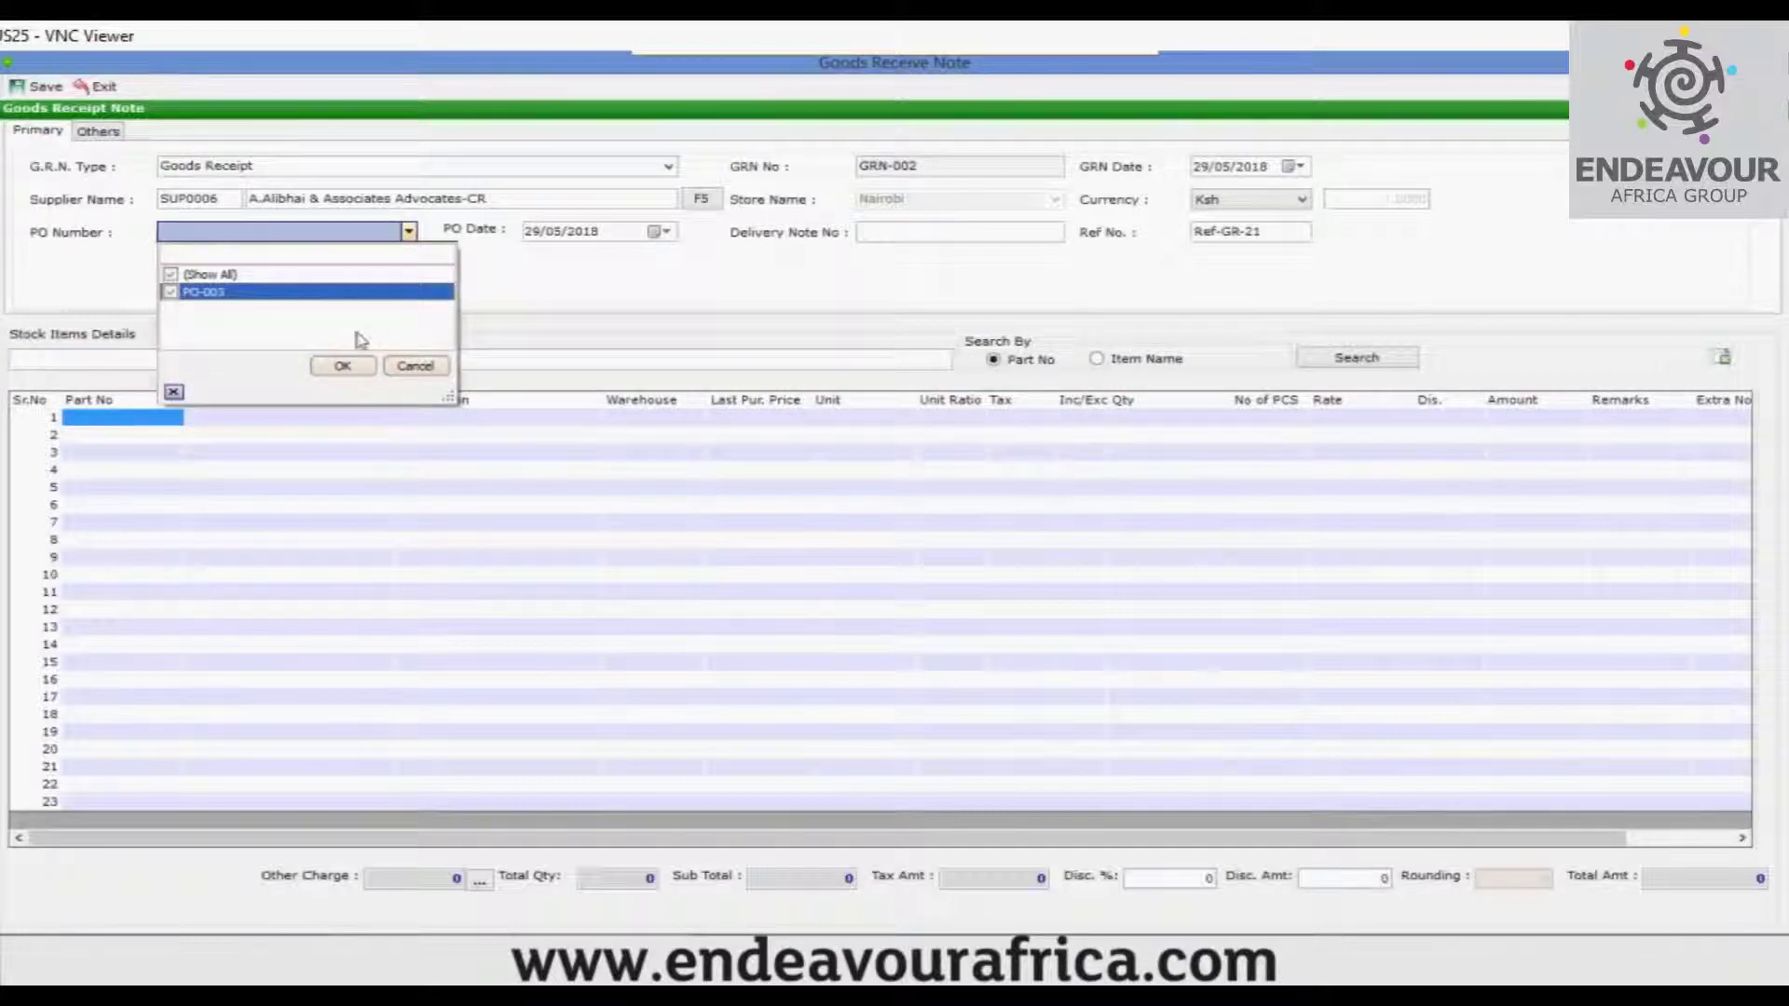
left_click(345, 368)
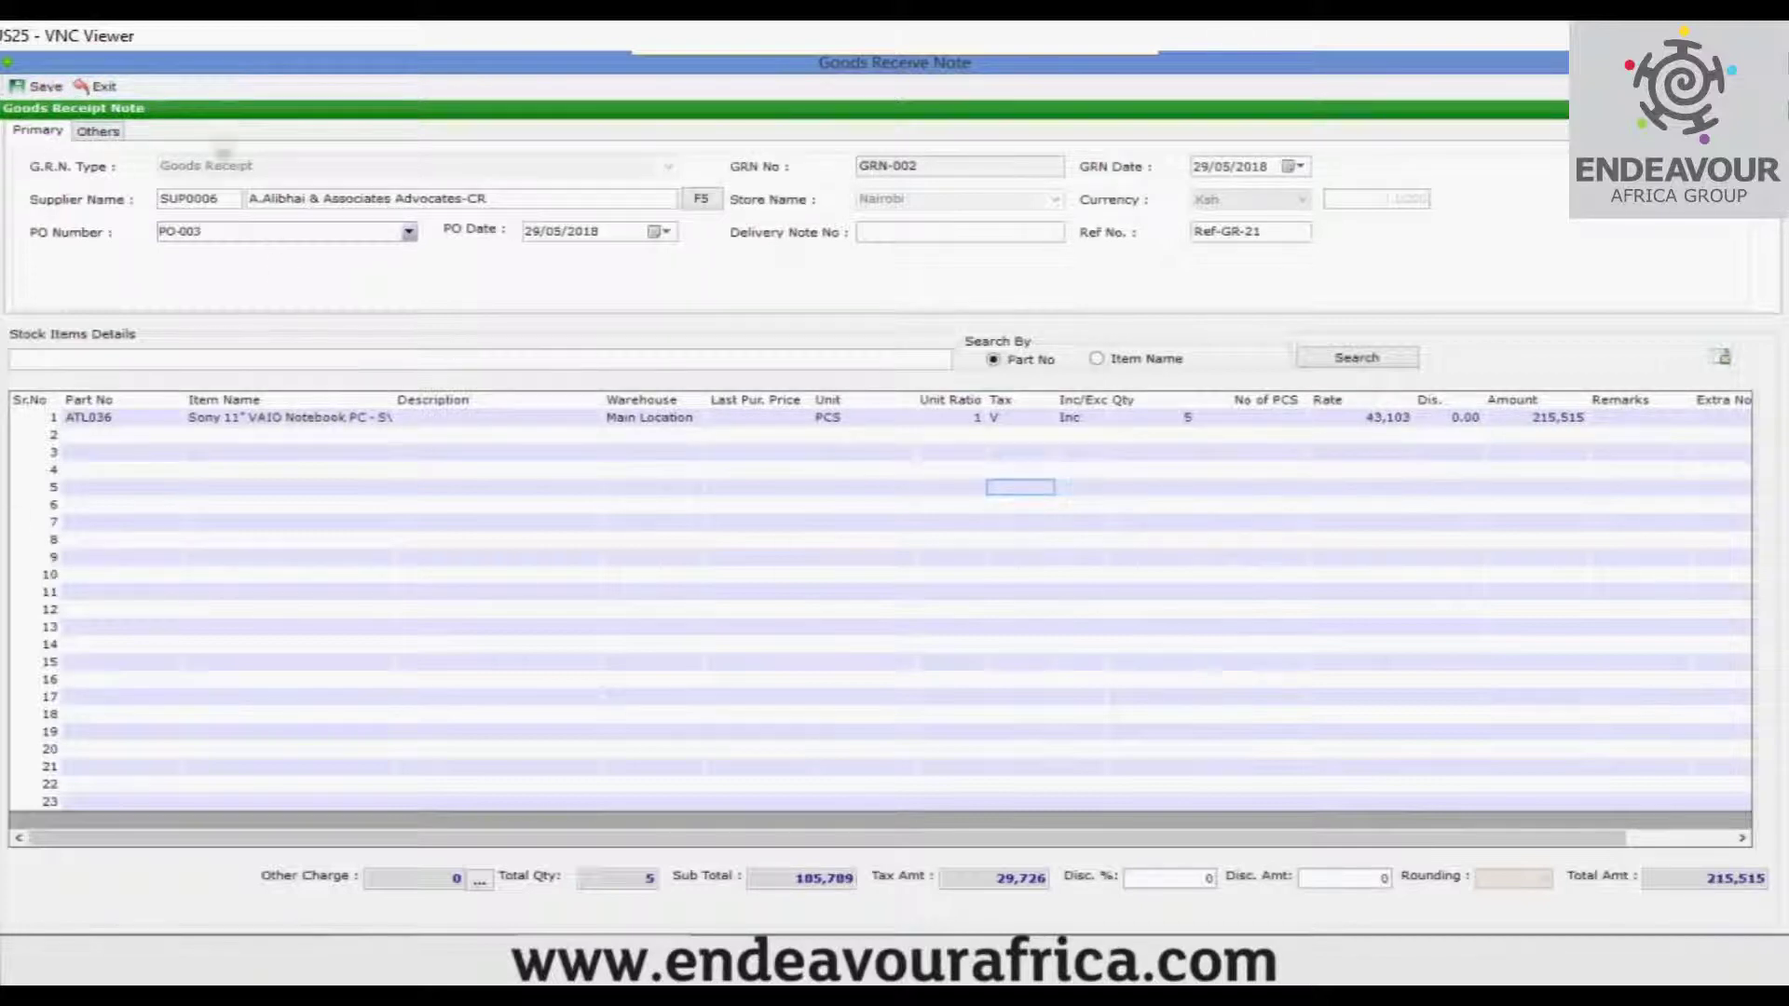
left_click(98, 421)
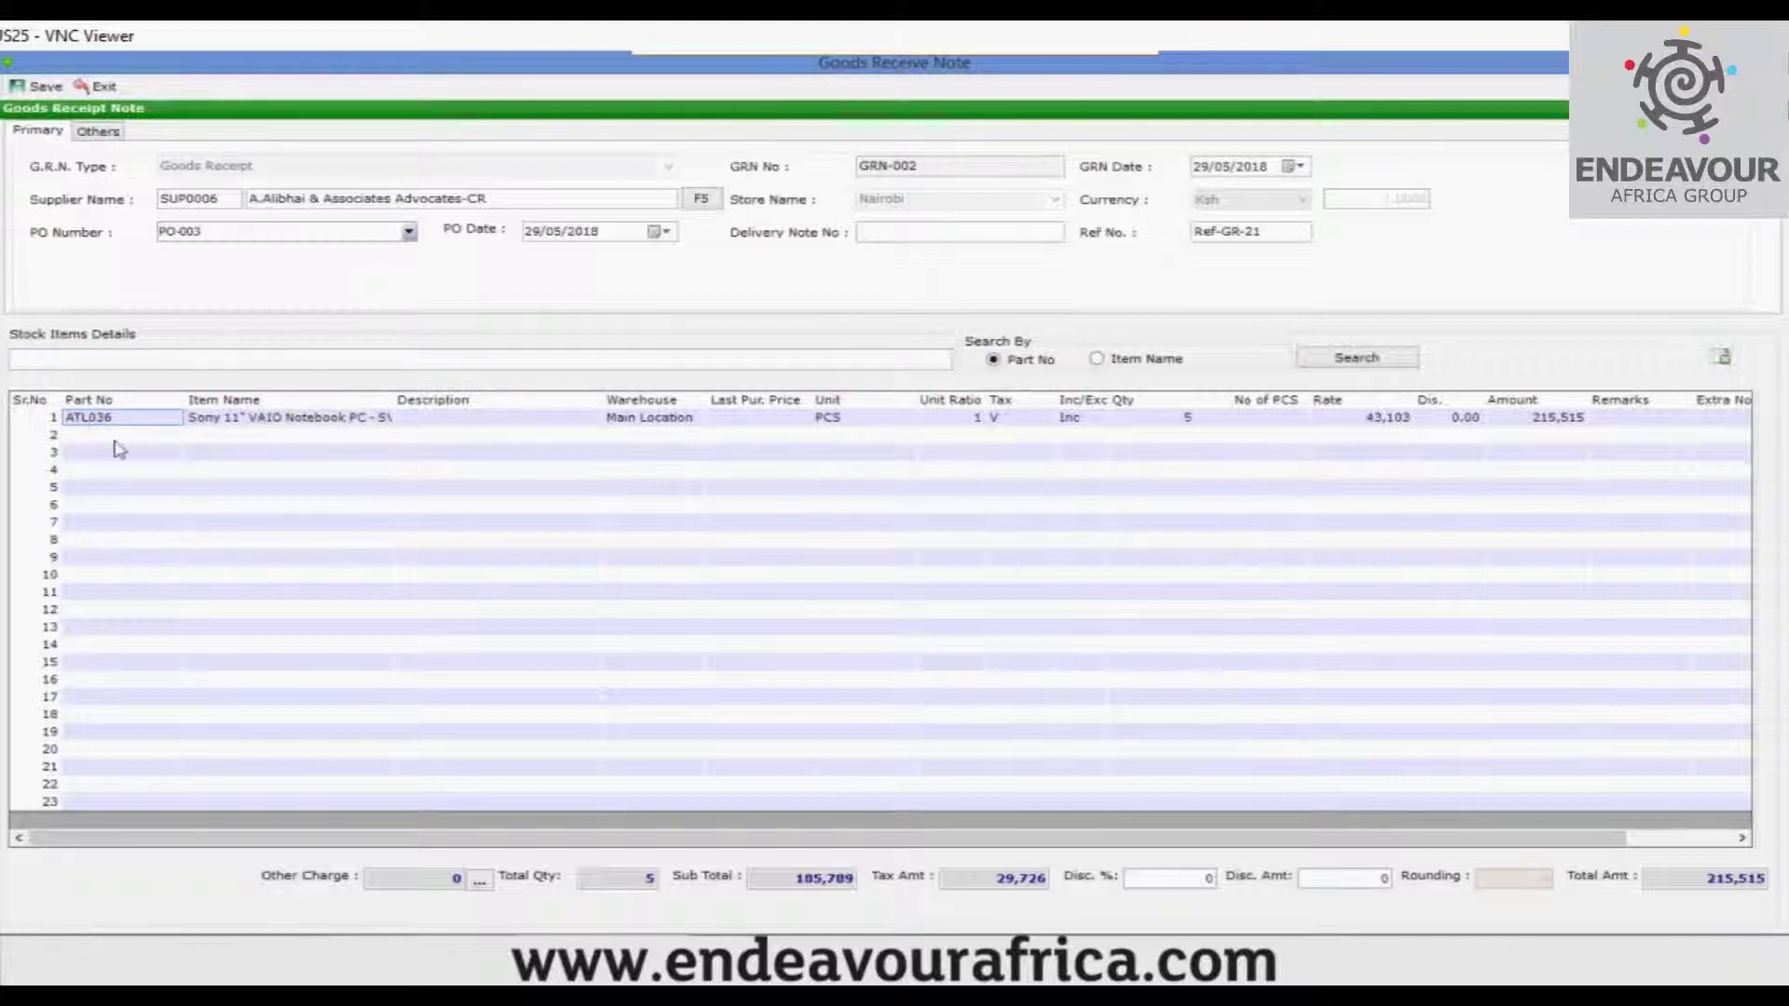
left_click(348, 423)
left_click(587, 430)
left_click(662, 431)
left_click(777, 425)
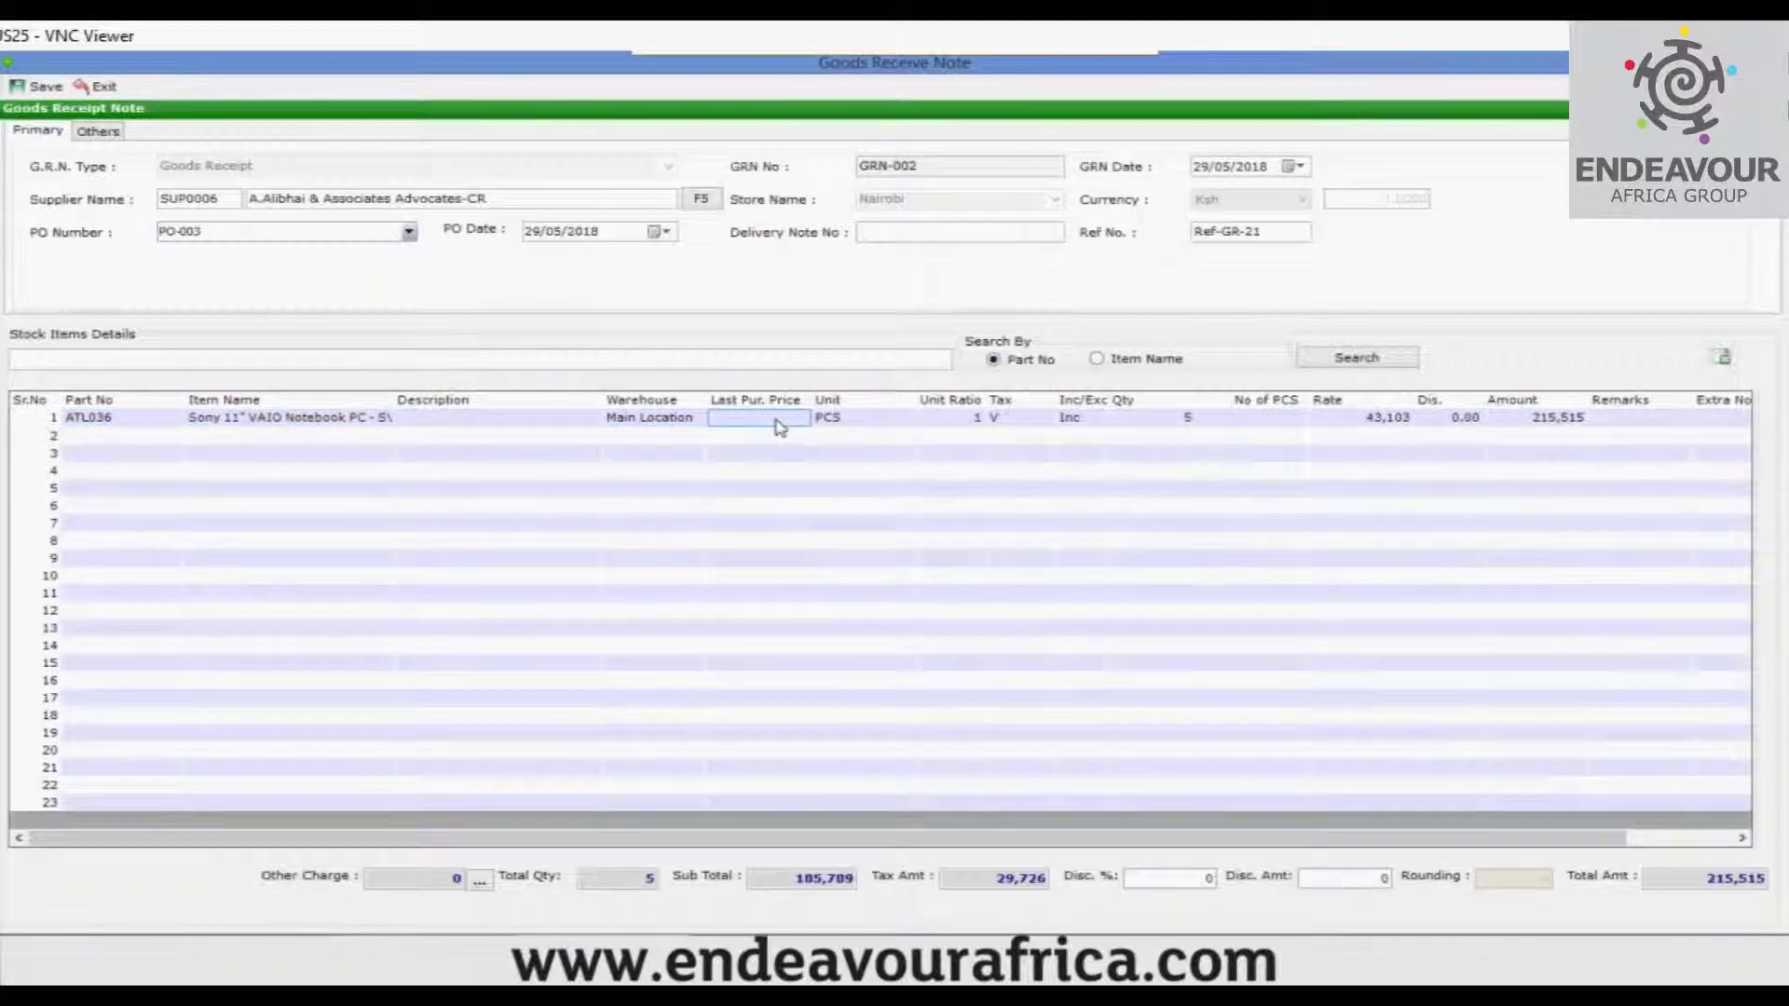
left_click(857, 426)
left_click(967, 434)
left_click(1020, 426)
left_click(1028, 427)
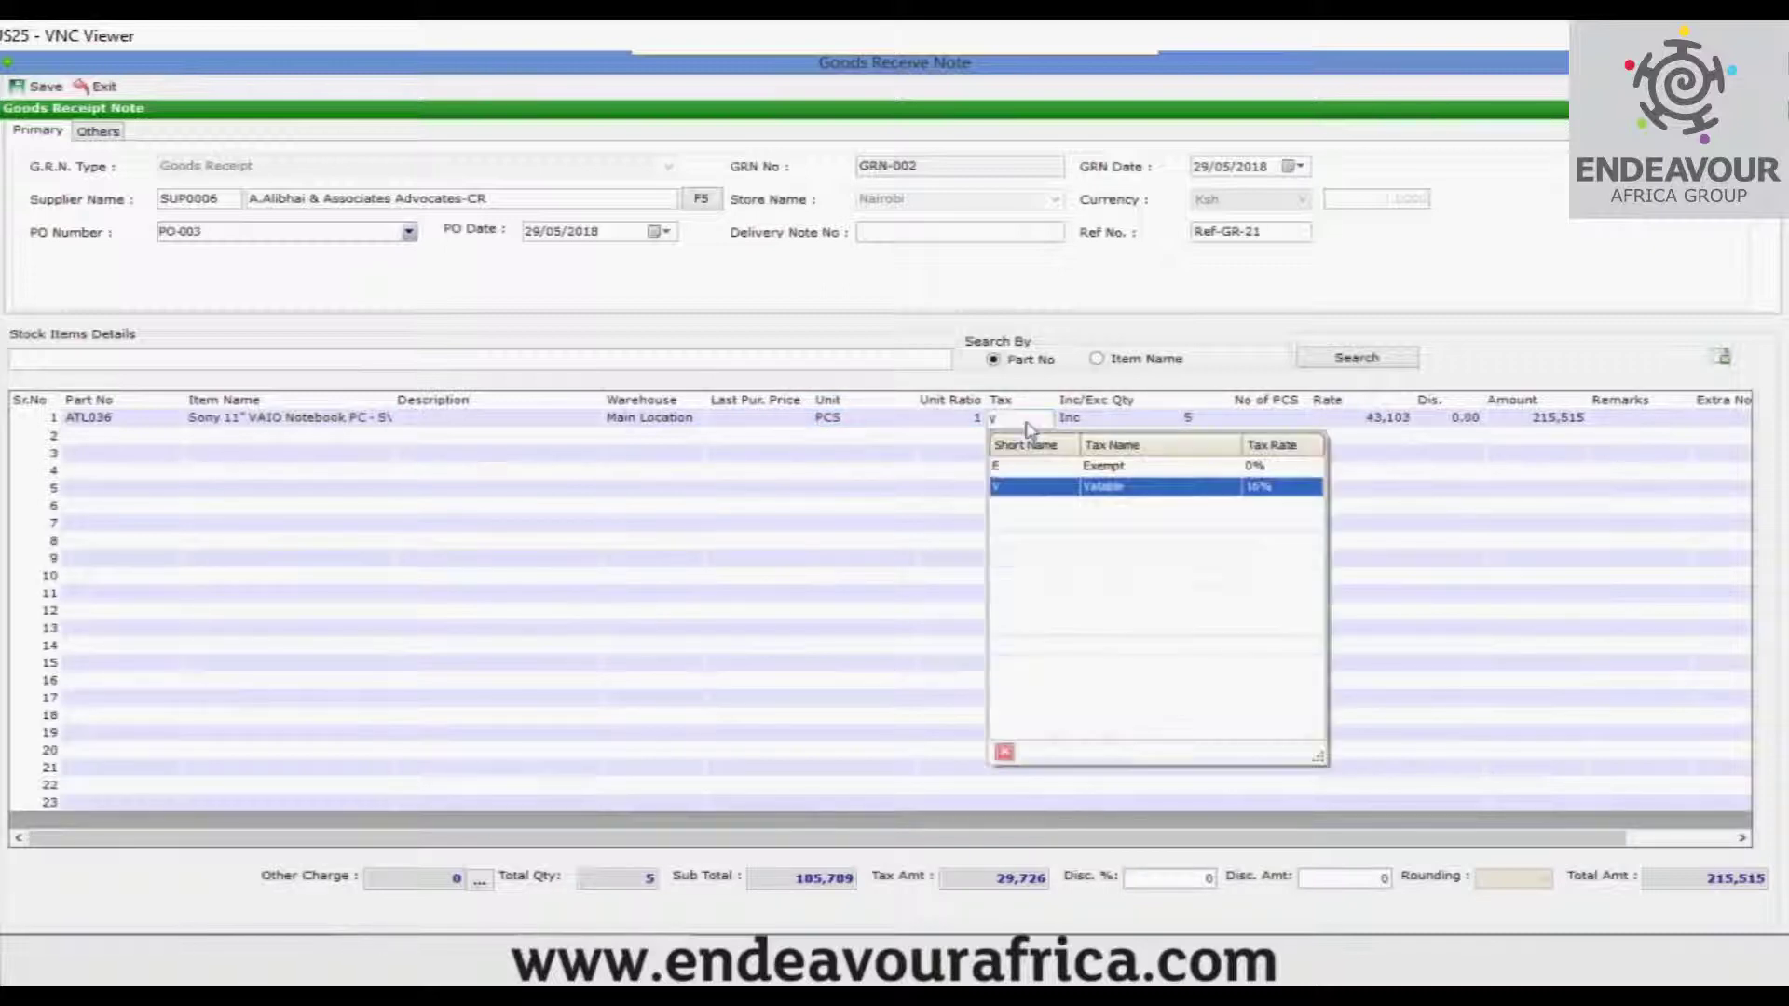
left_click(1017, 492)
left_click(1098, 421)
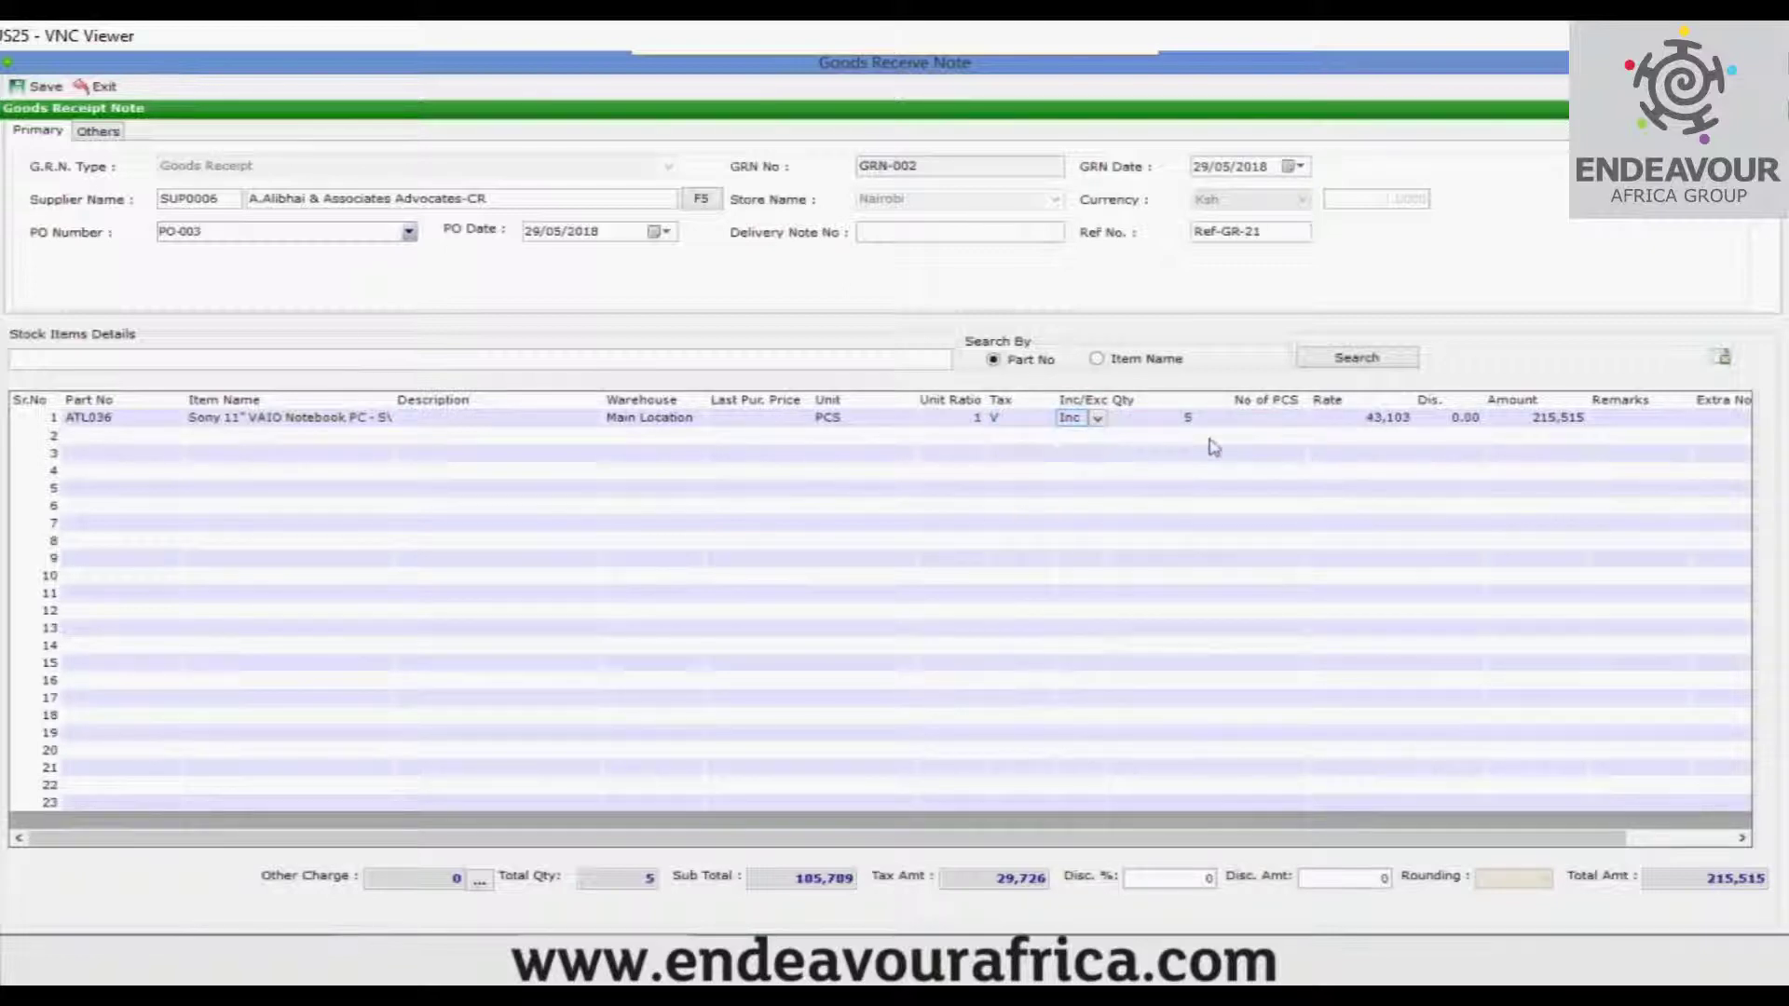
left_click(1169, 421)
left_click(1272, 424)
left_click(1389, 419)
left_click(1459, 424)
left_click(1554, 422)
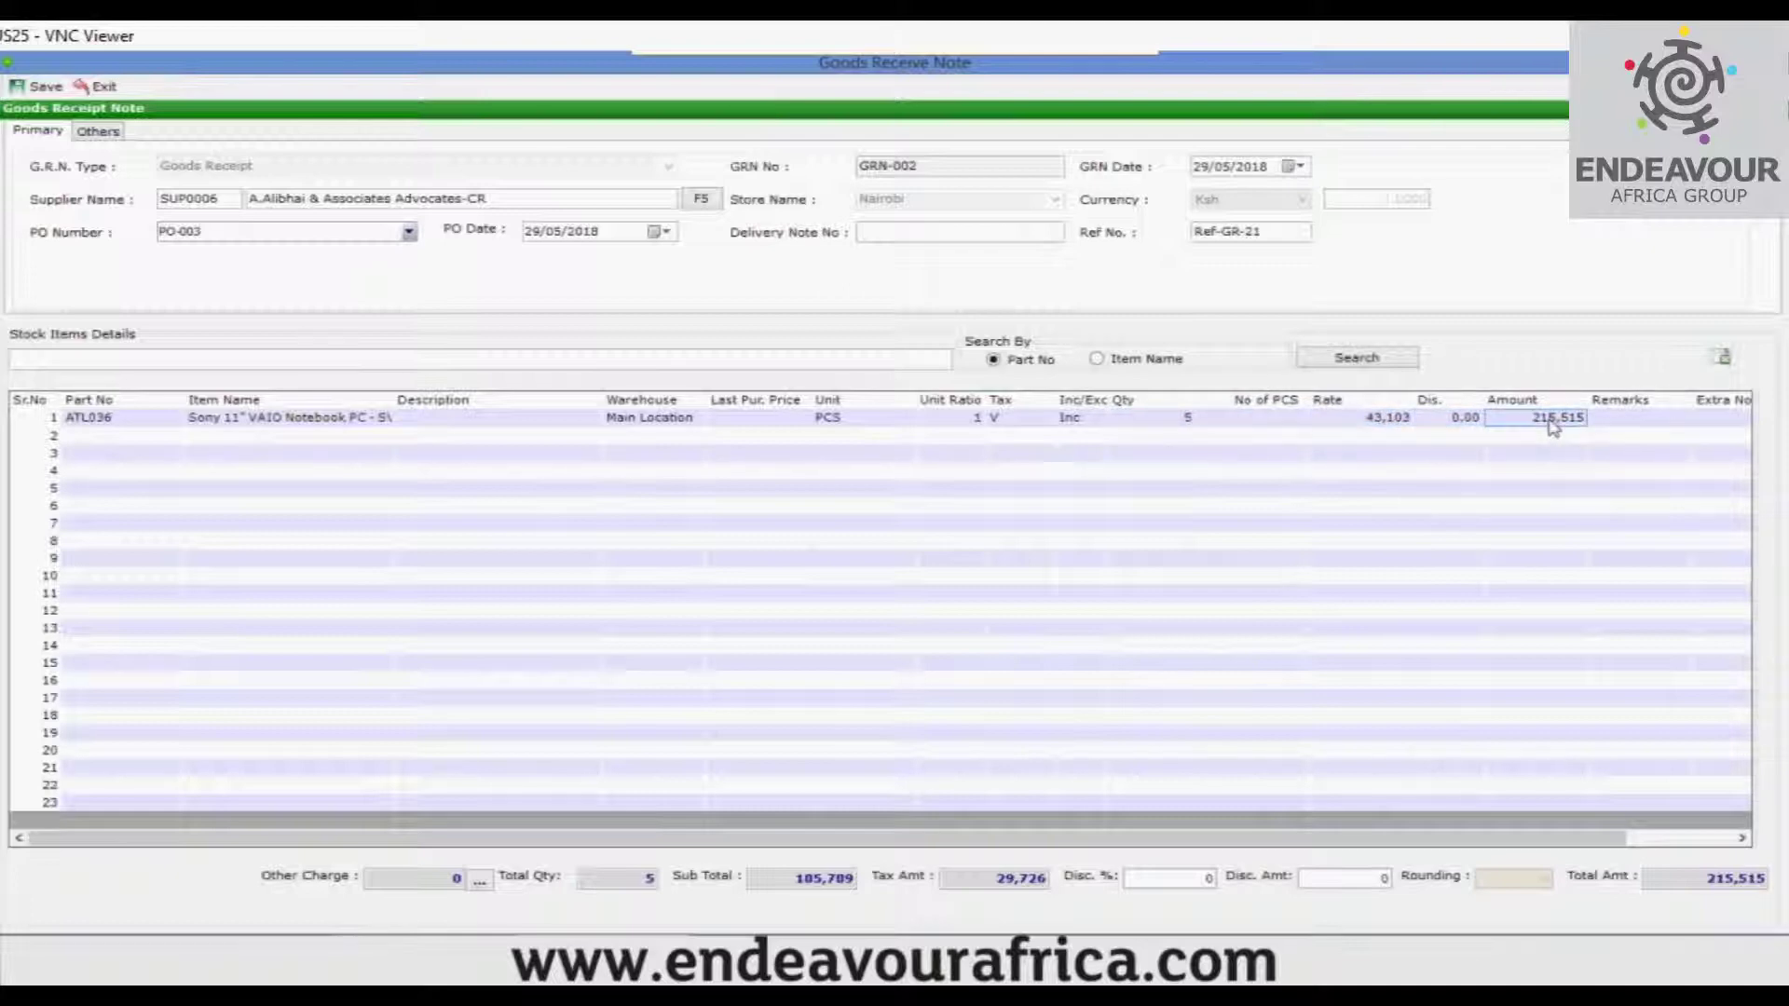
left_click_drag(1430, 838, 1644, 843)
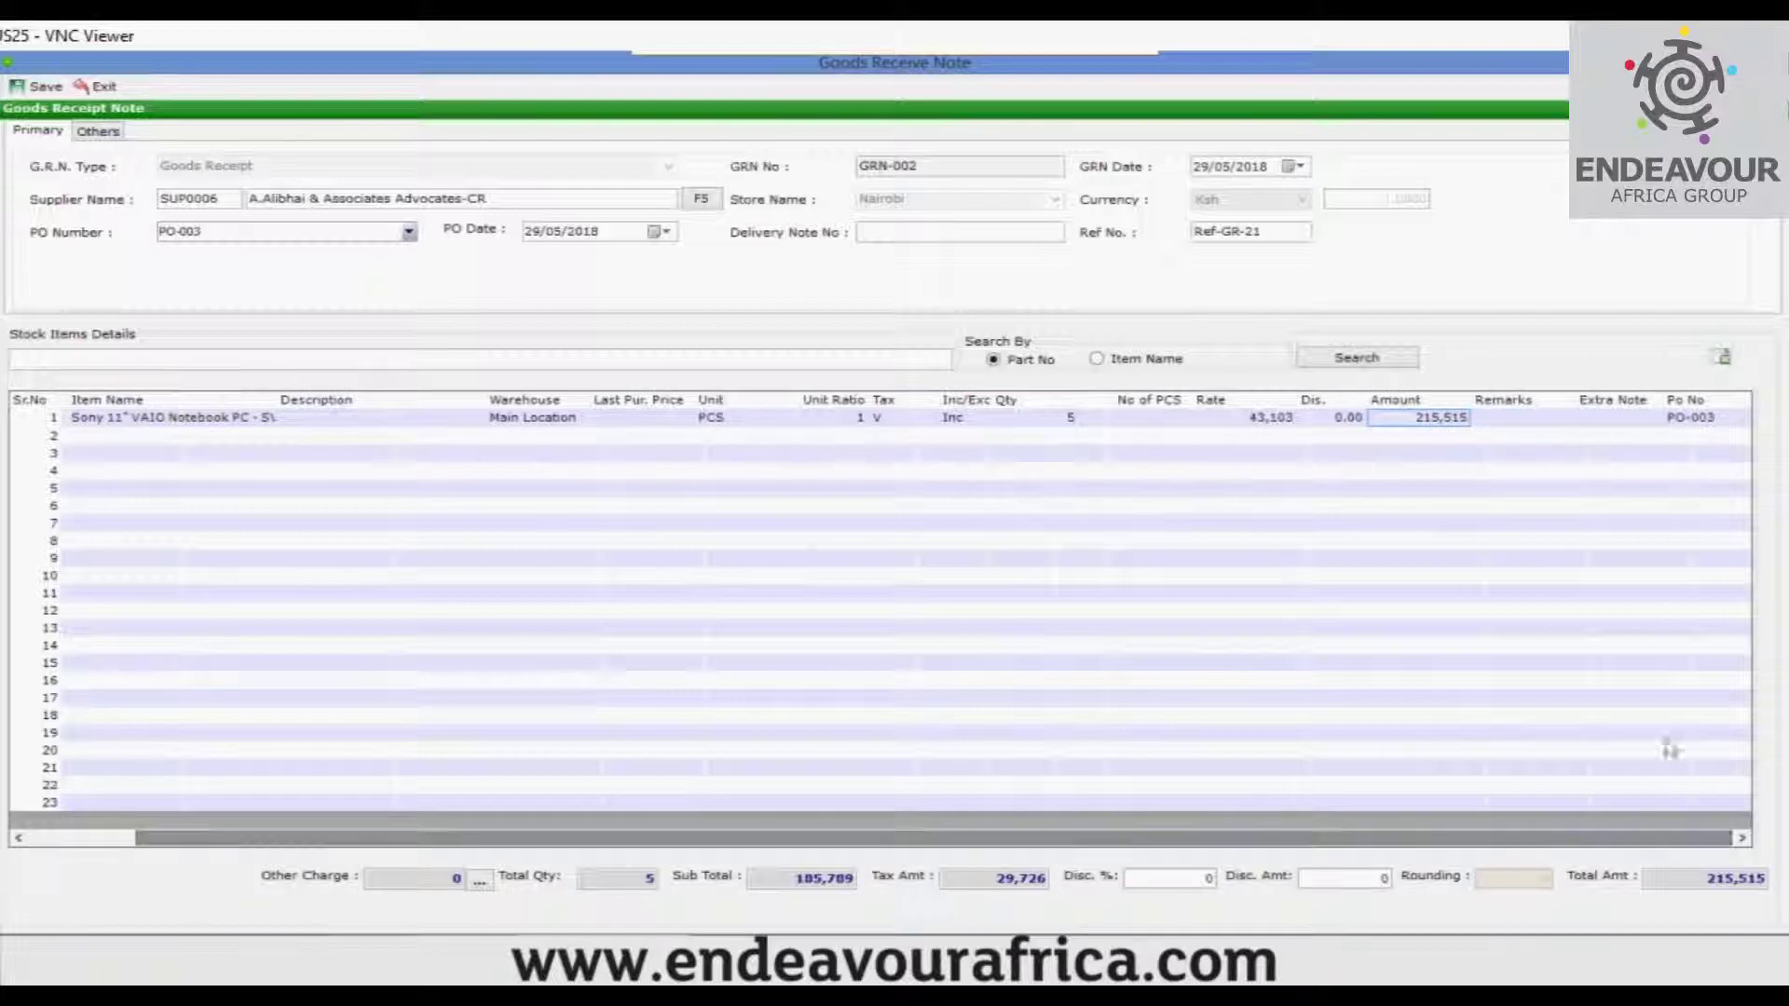
left_click(1536, 427)
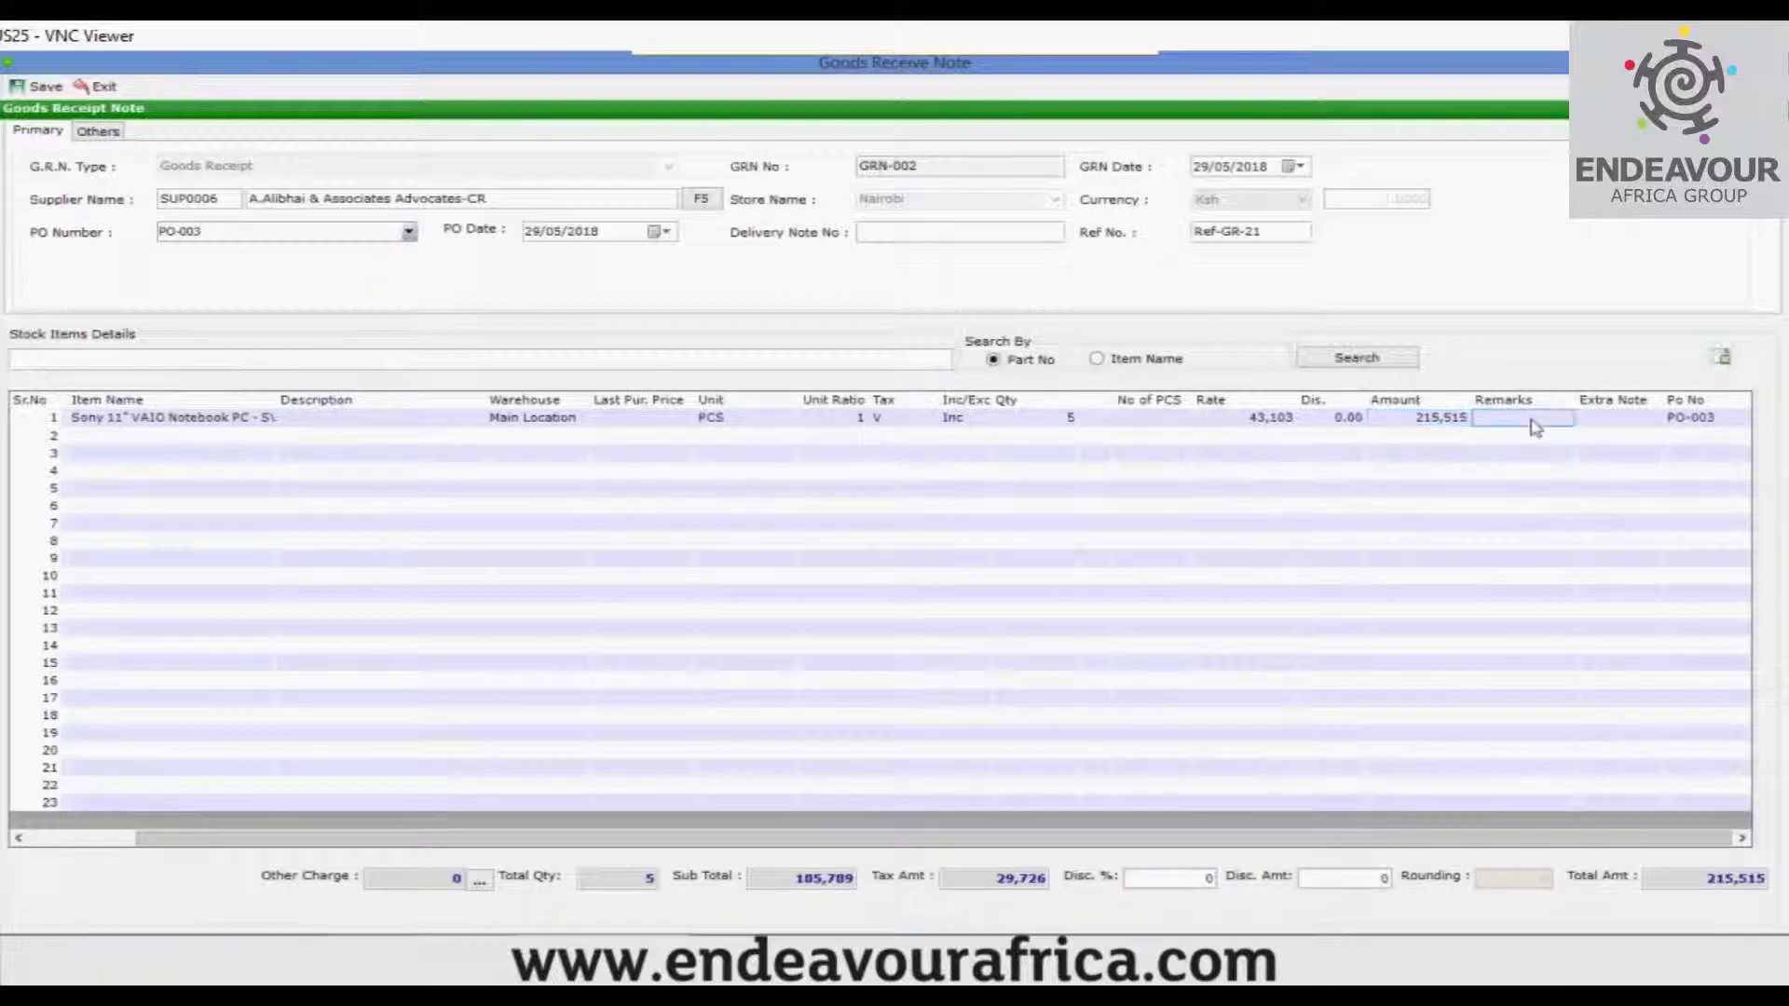
left_click(1615, 424)
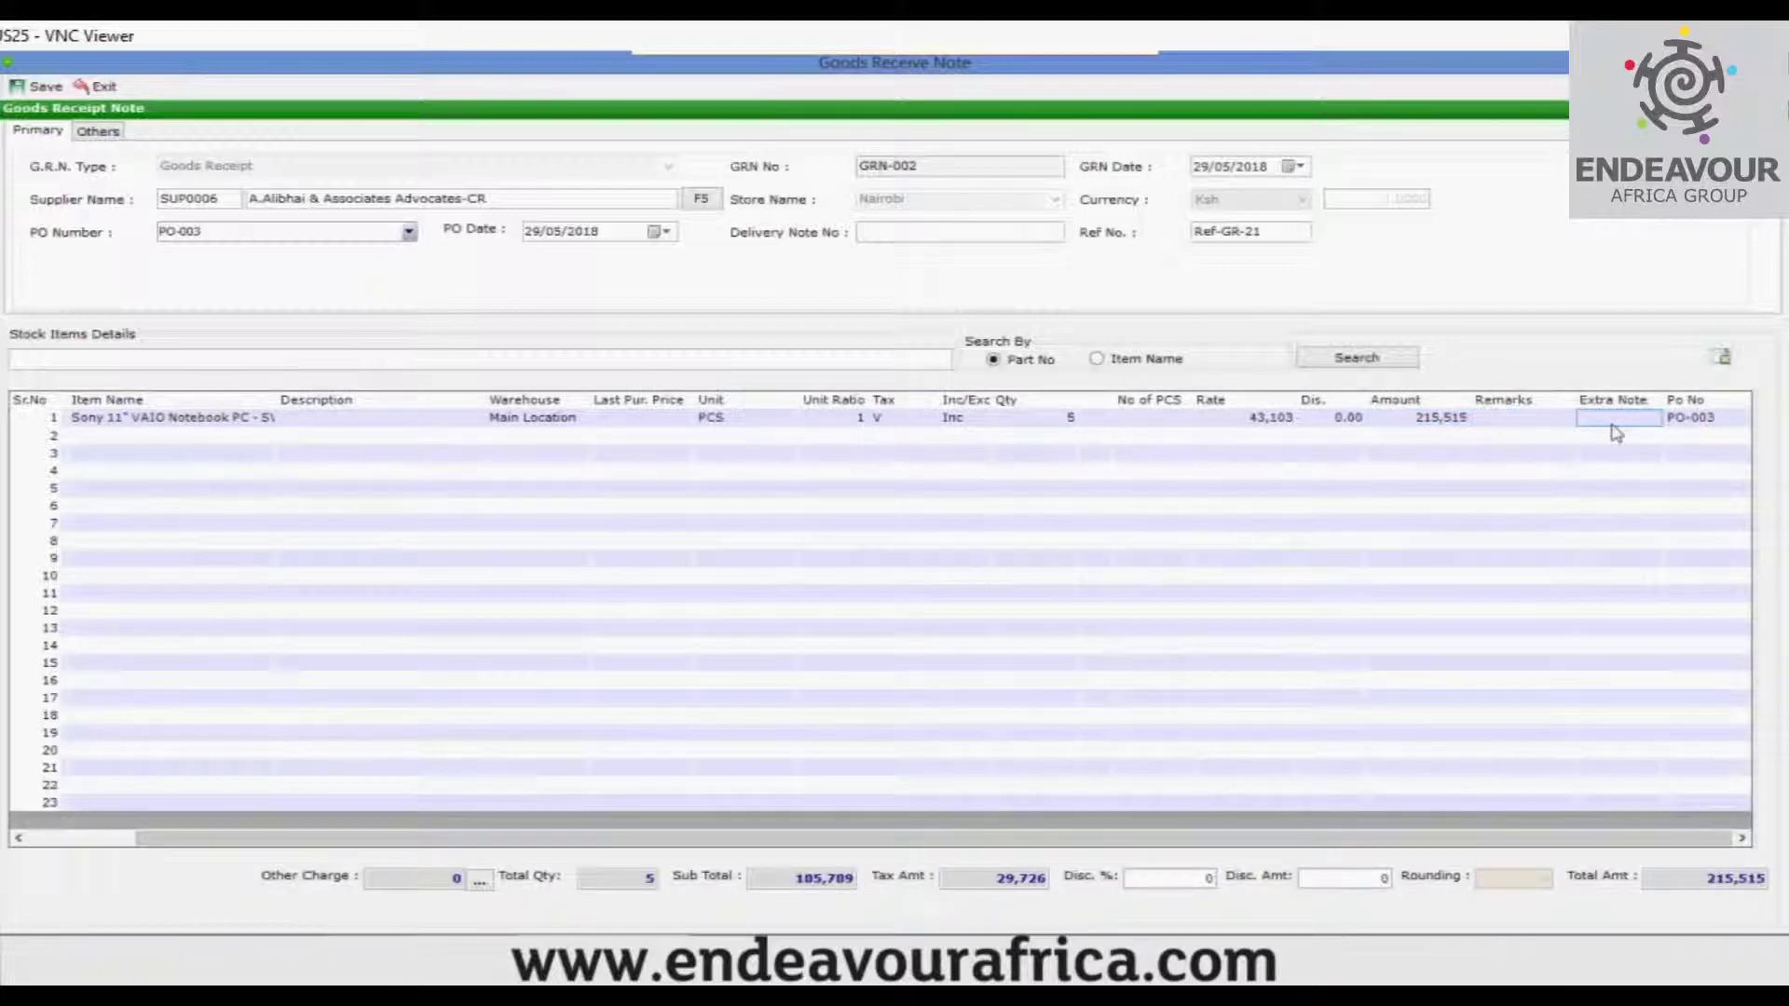
left_click(1698, 424)
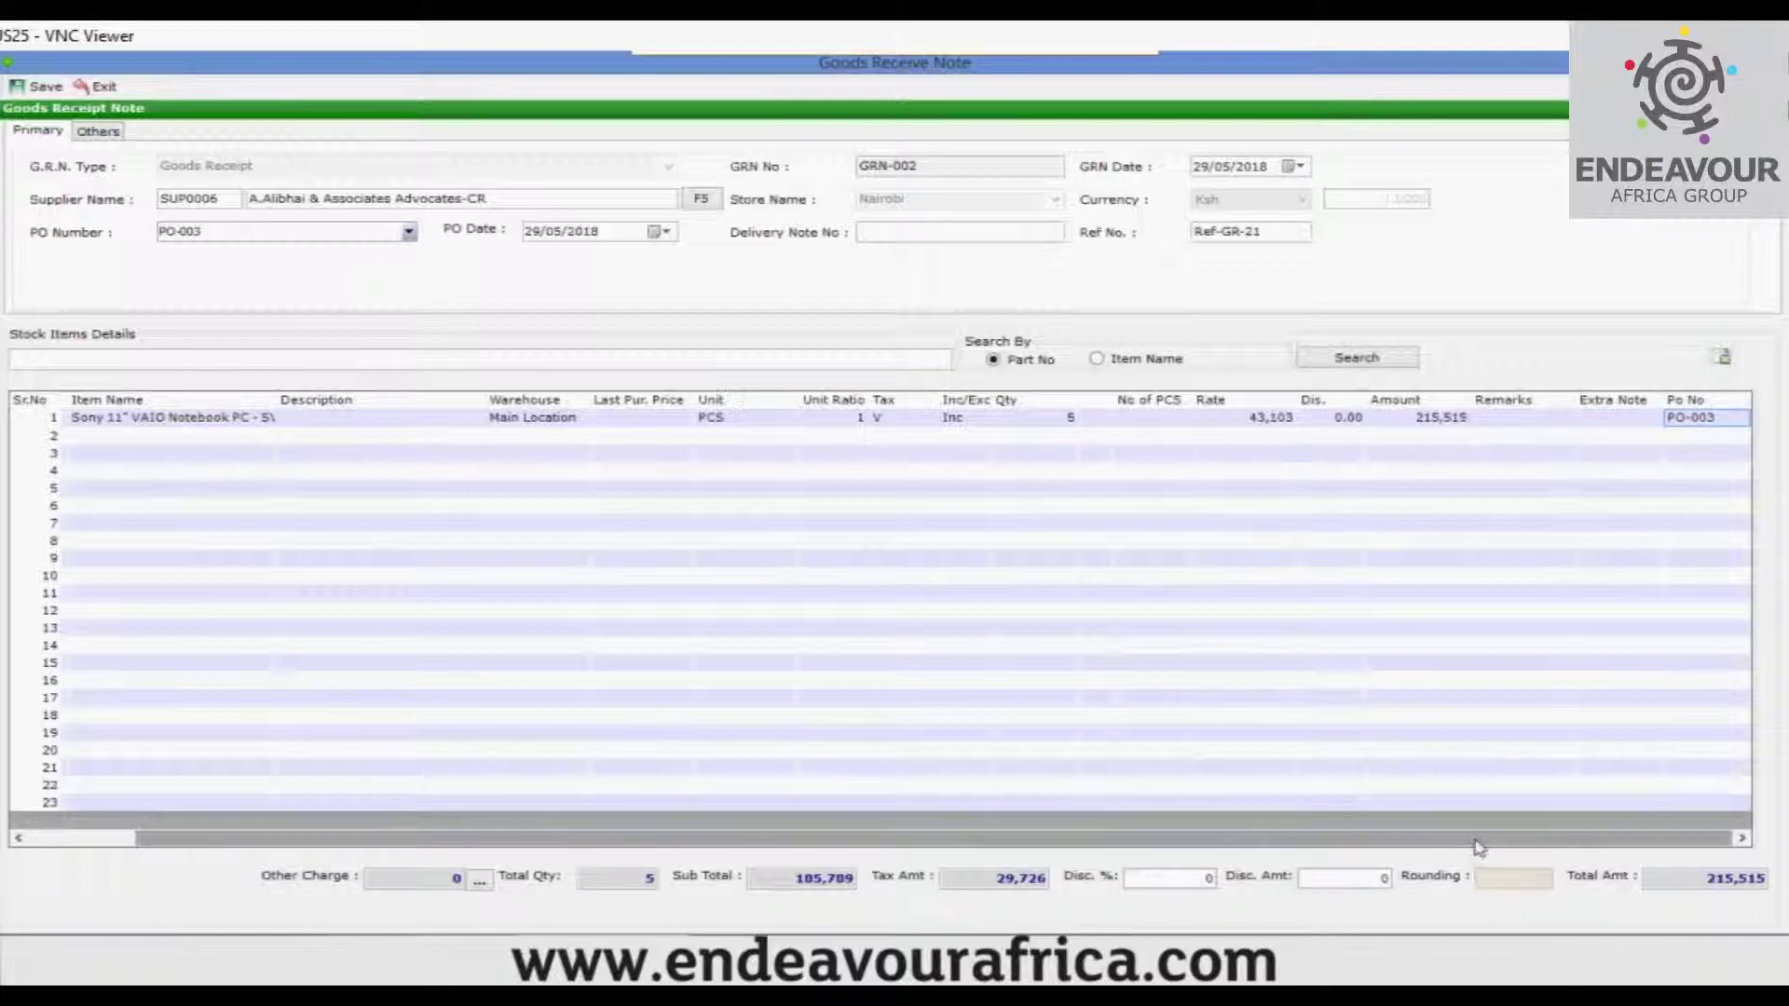
left_click_drag(1445, 843, 885, 825)
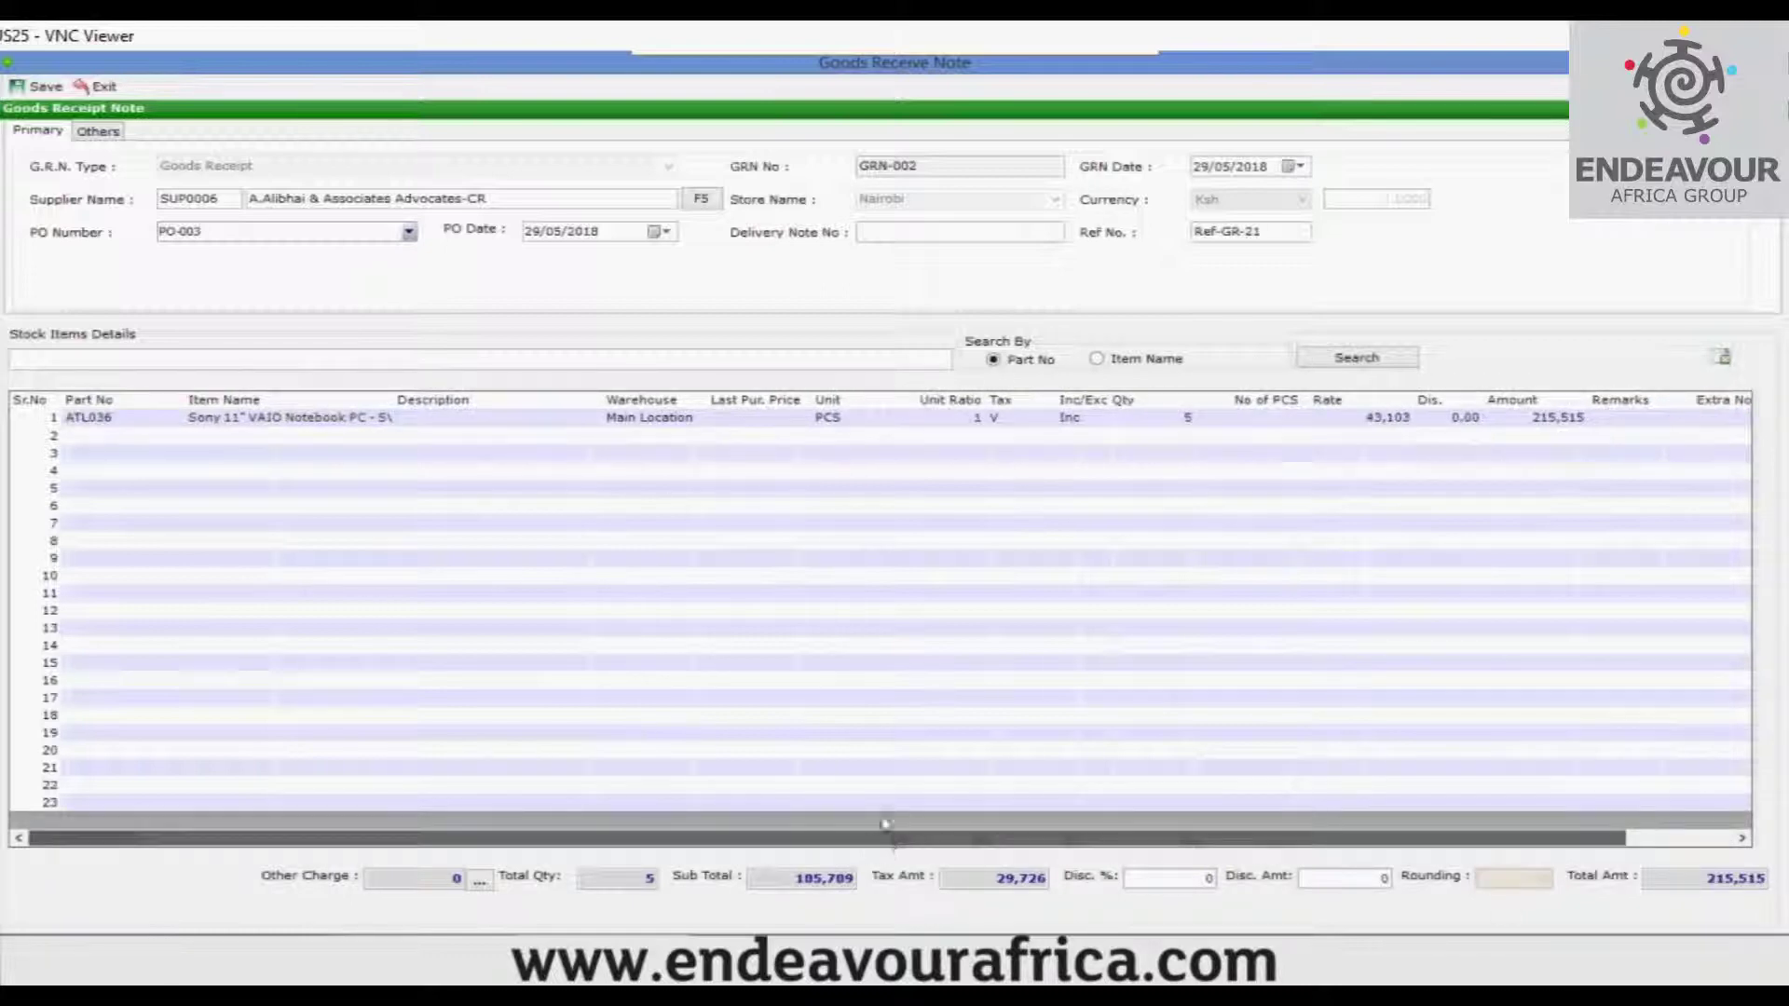
Enter an other charge of 10, bringing GRN-002's total to 215,525
left_click(480, 881)
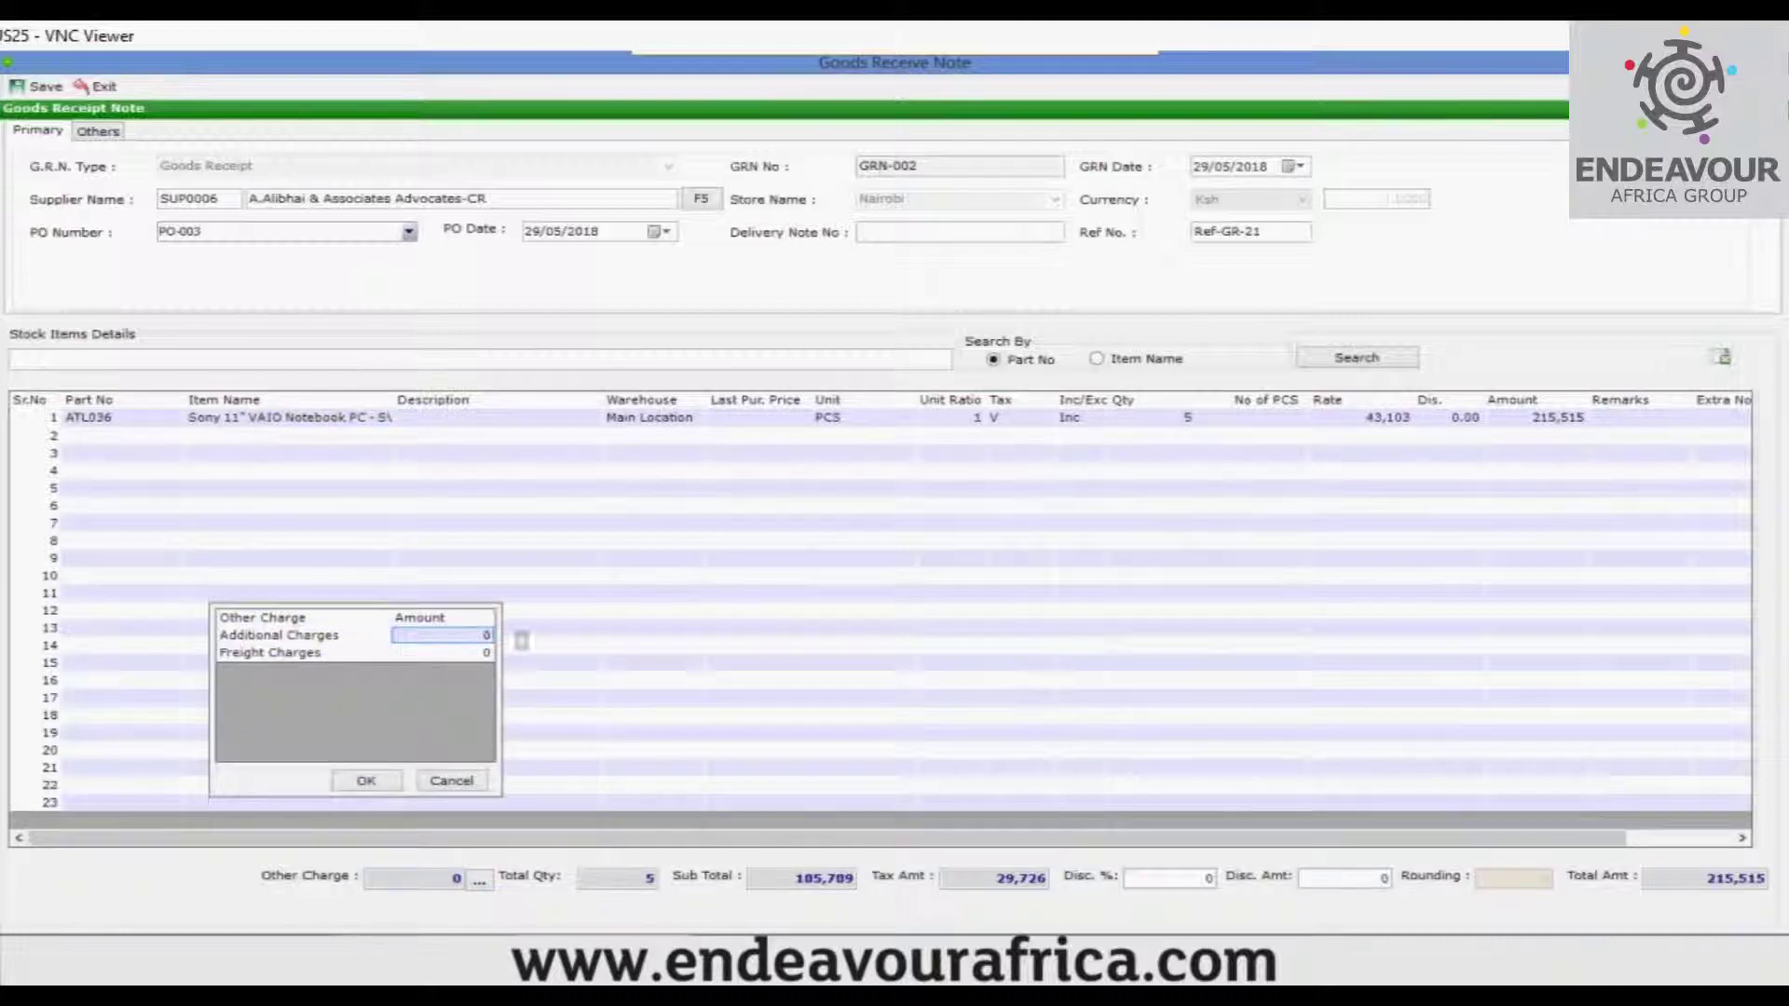
type("1")
left_click(424, 653)
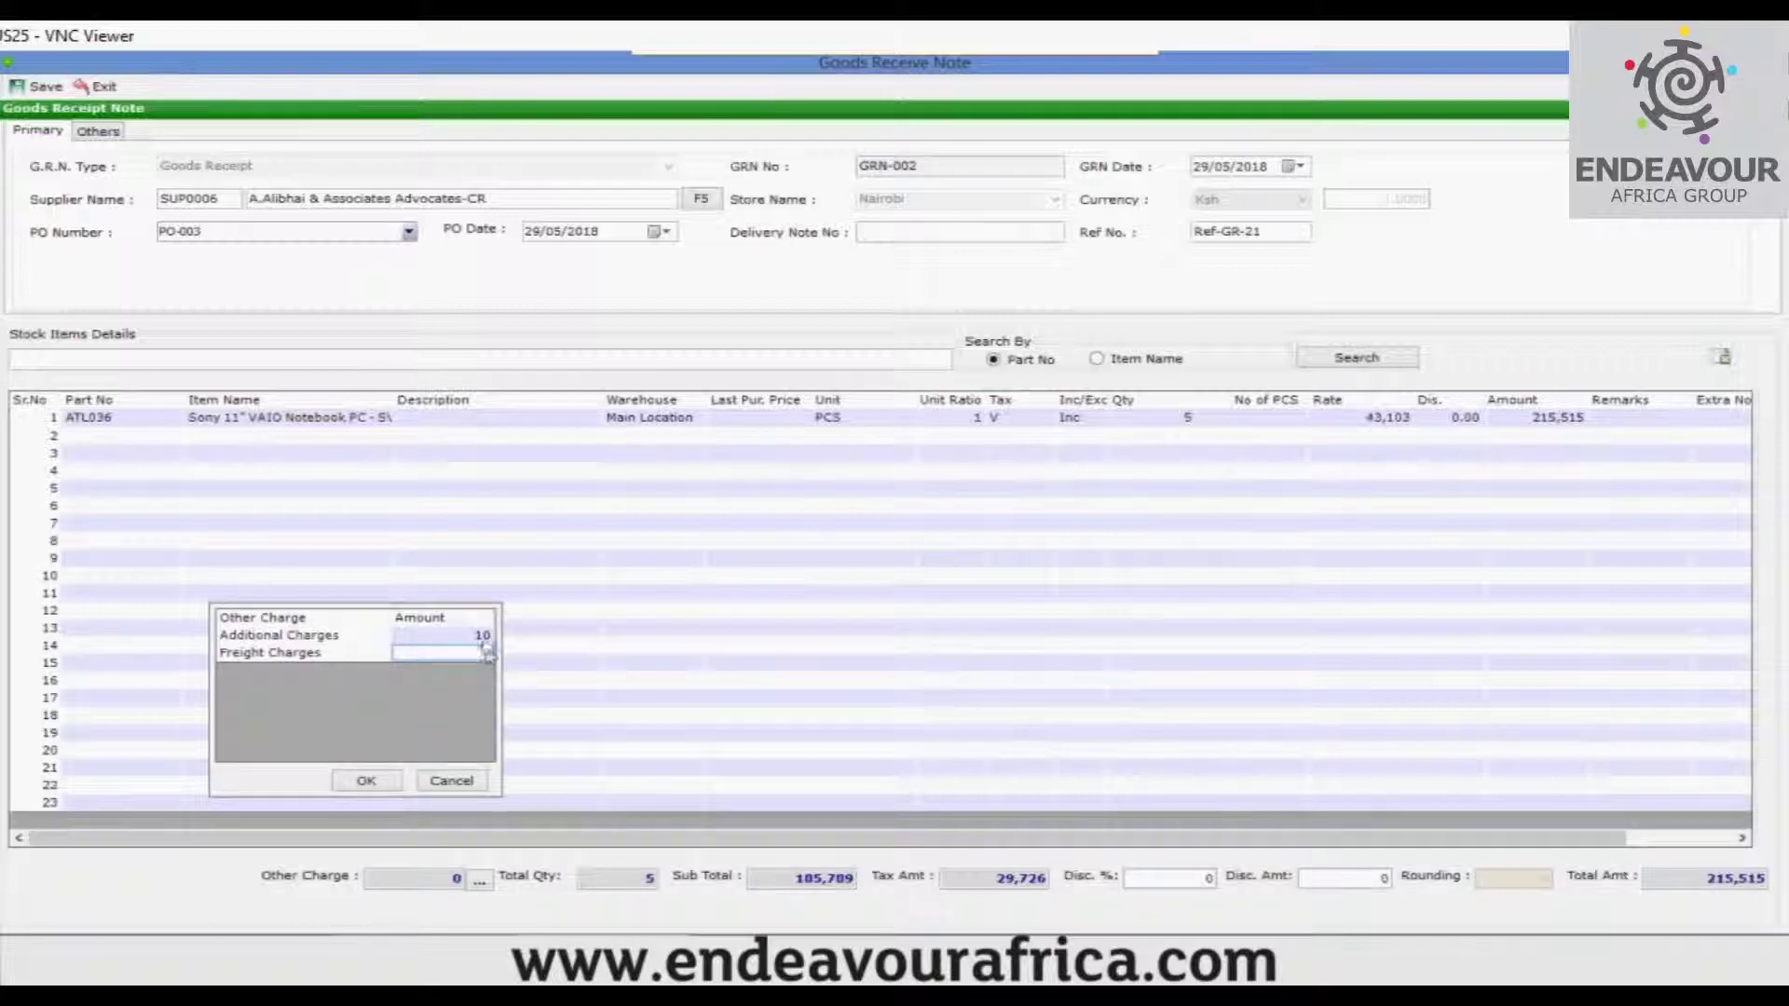
left_click(374, 785)
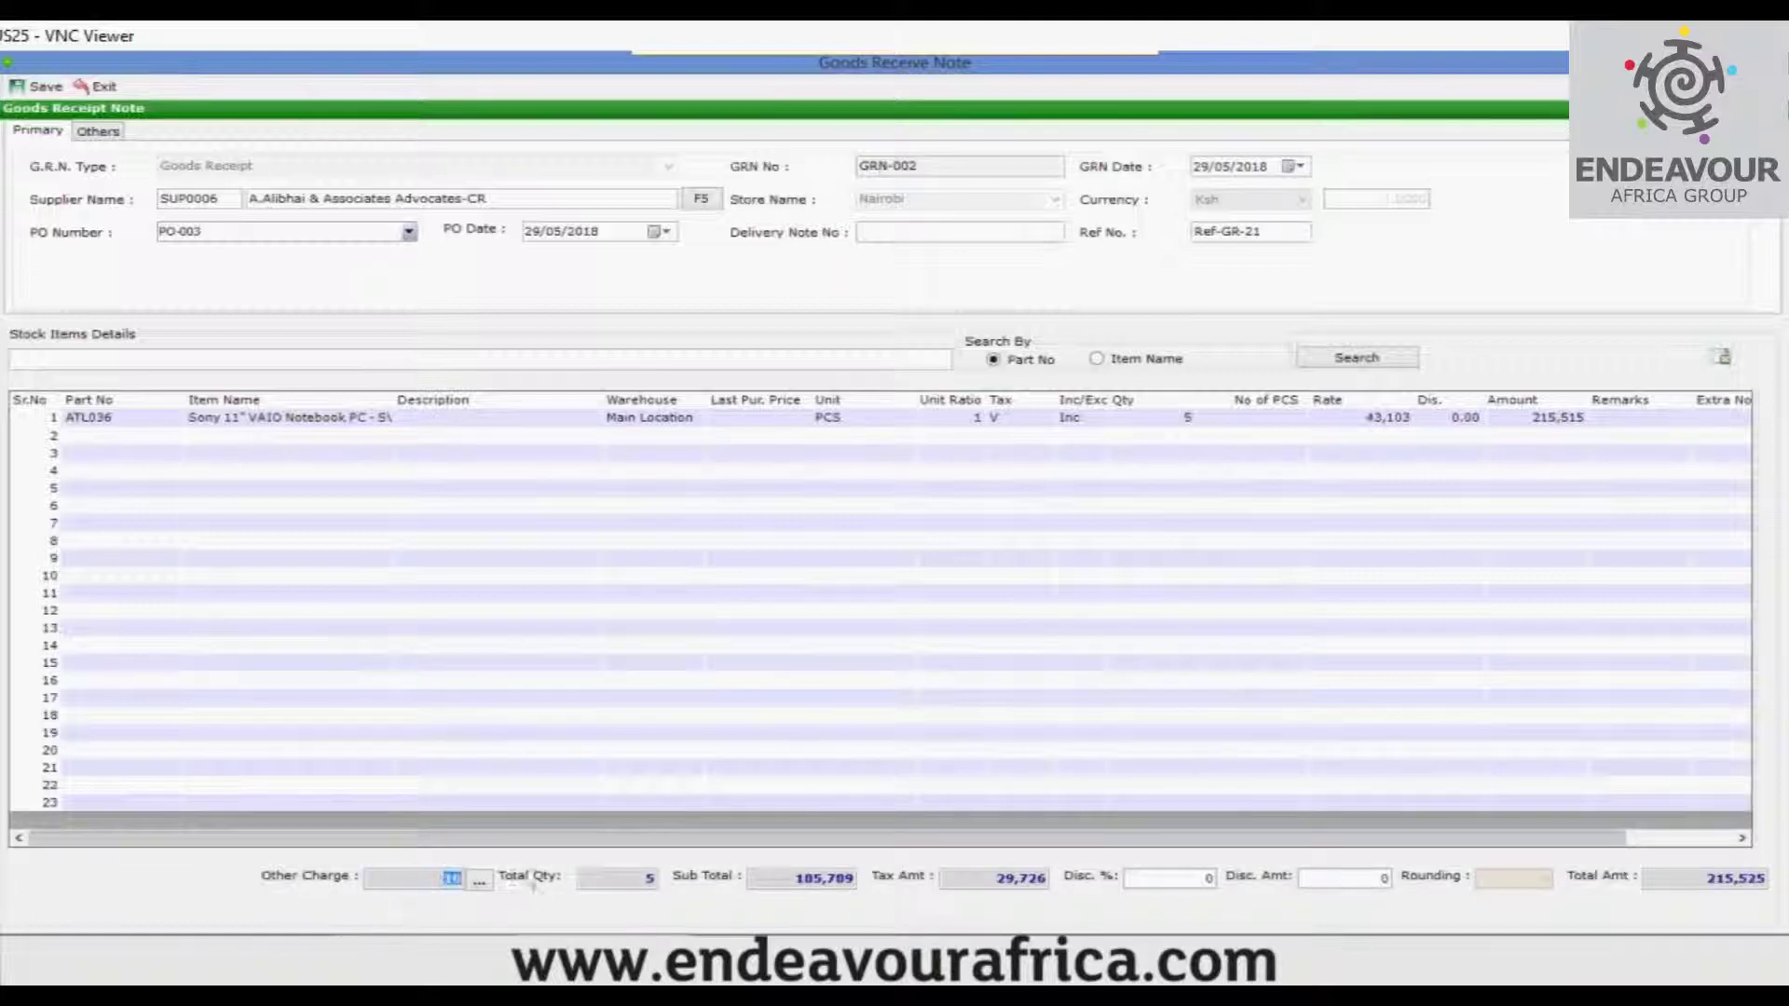
key("alt+Tab")
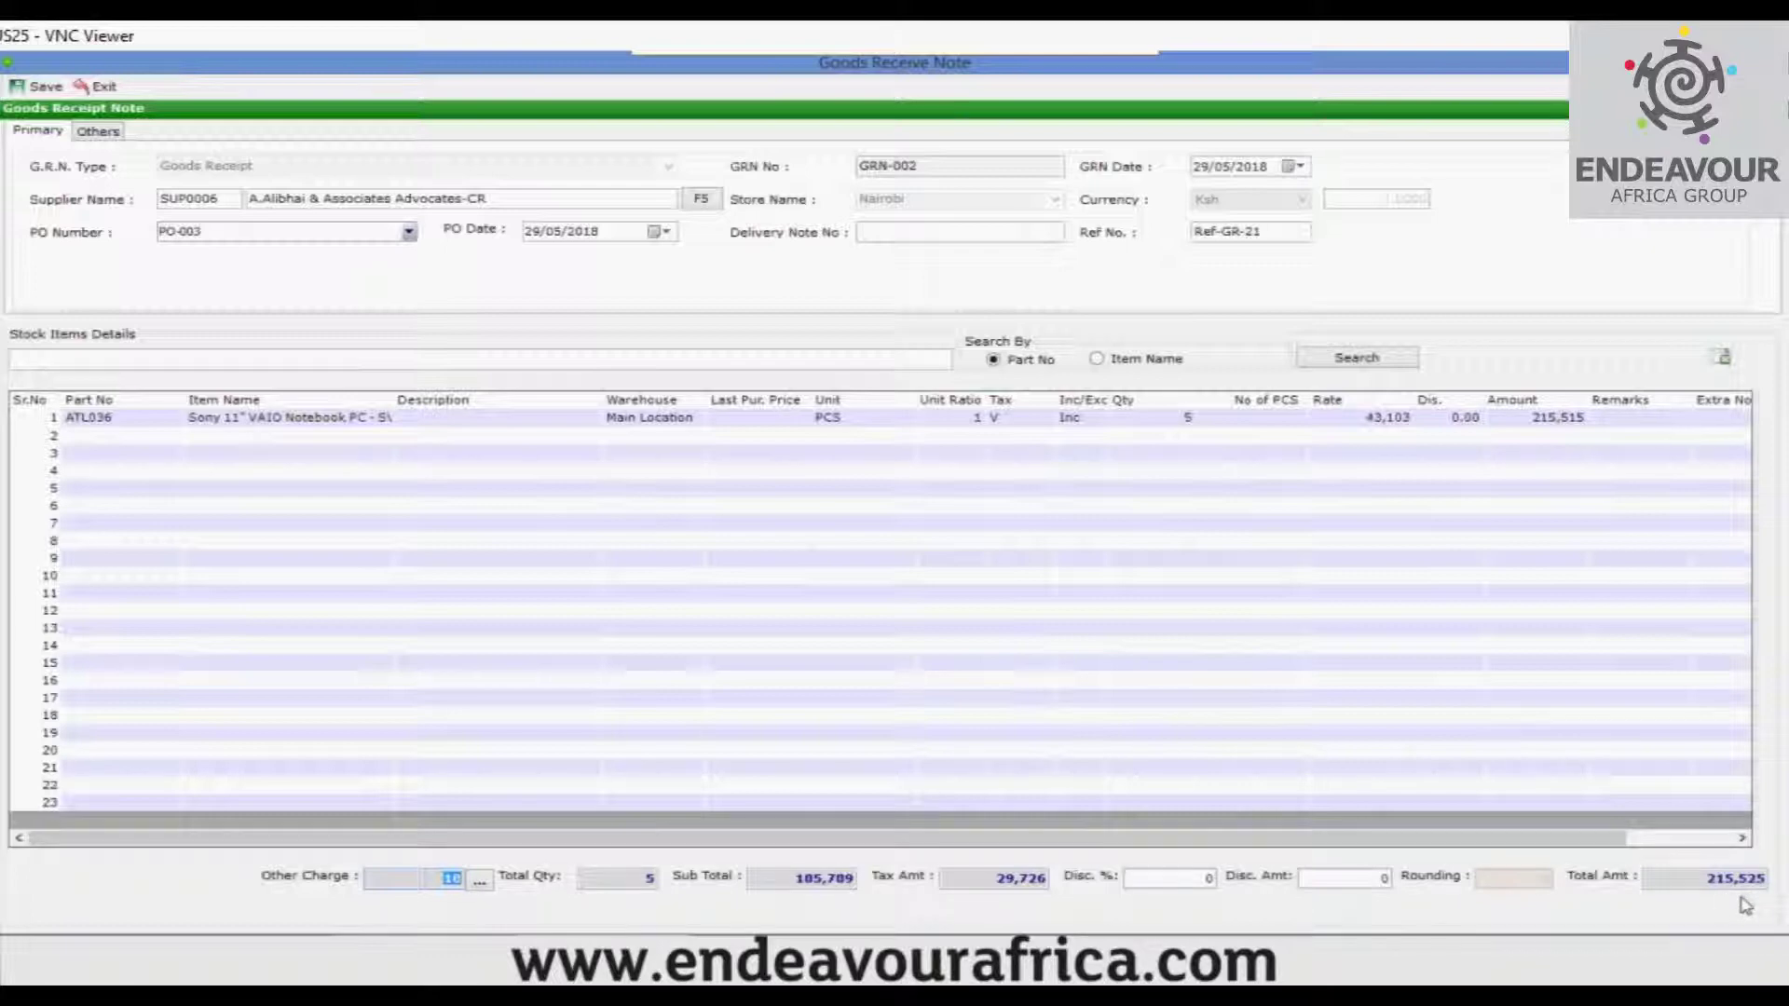
left_click(725, 613)
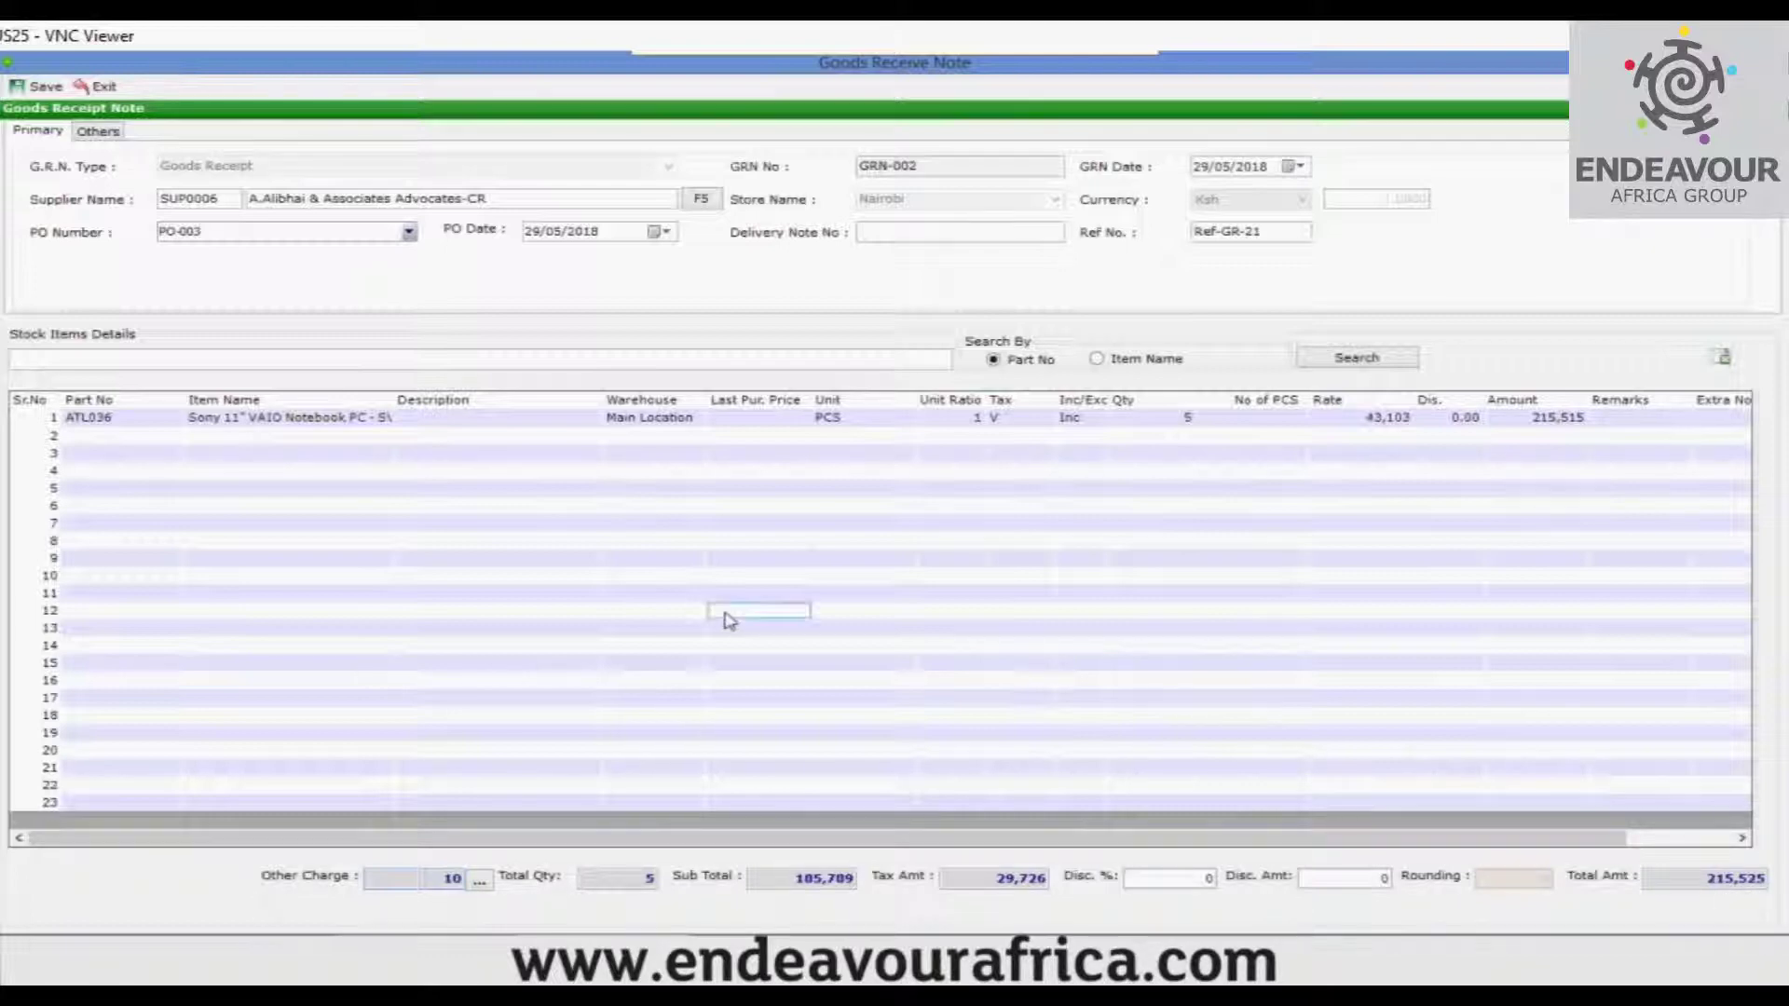
Save GRN-002, reopen it from the list, and exit back to the Goods Receipt Note list
left_click(44, 93)
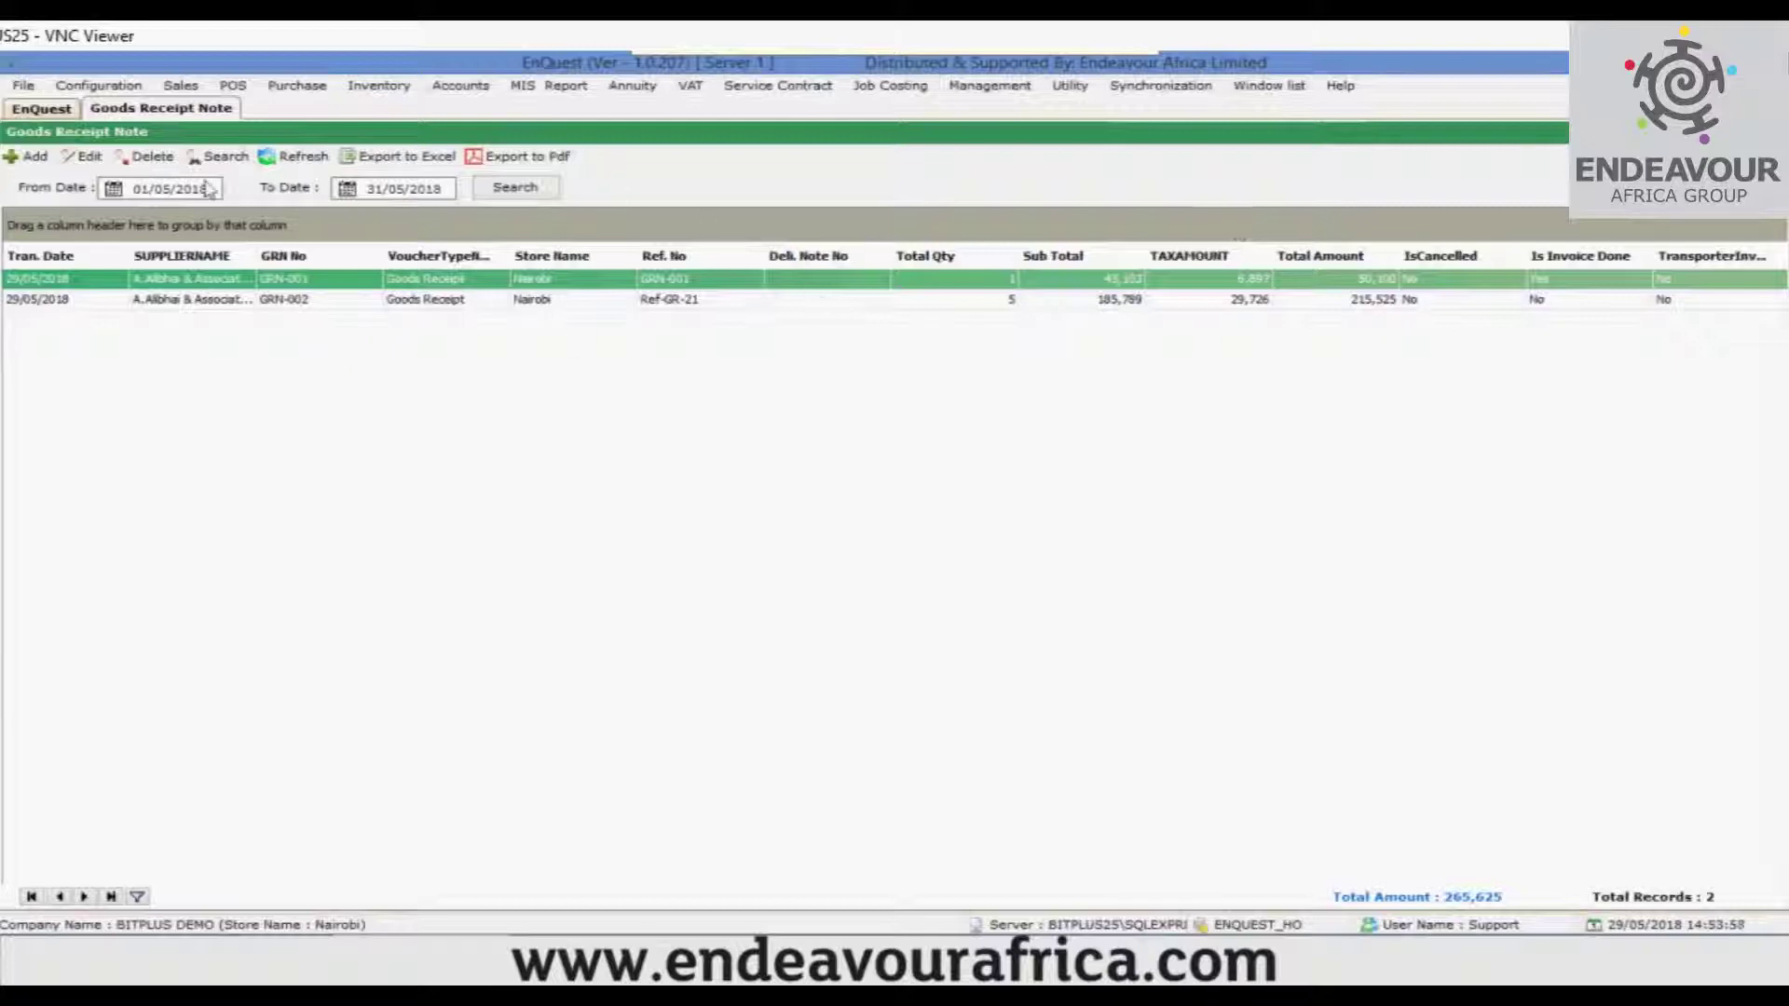
left_click(147, 302)
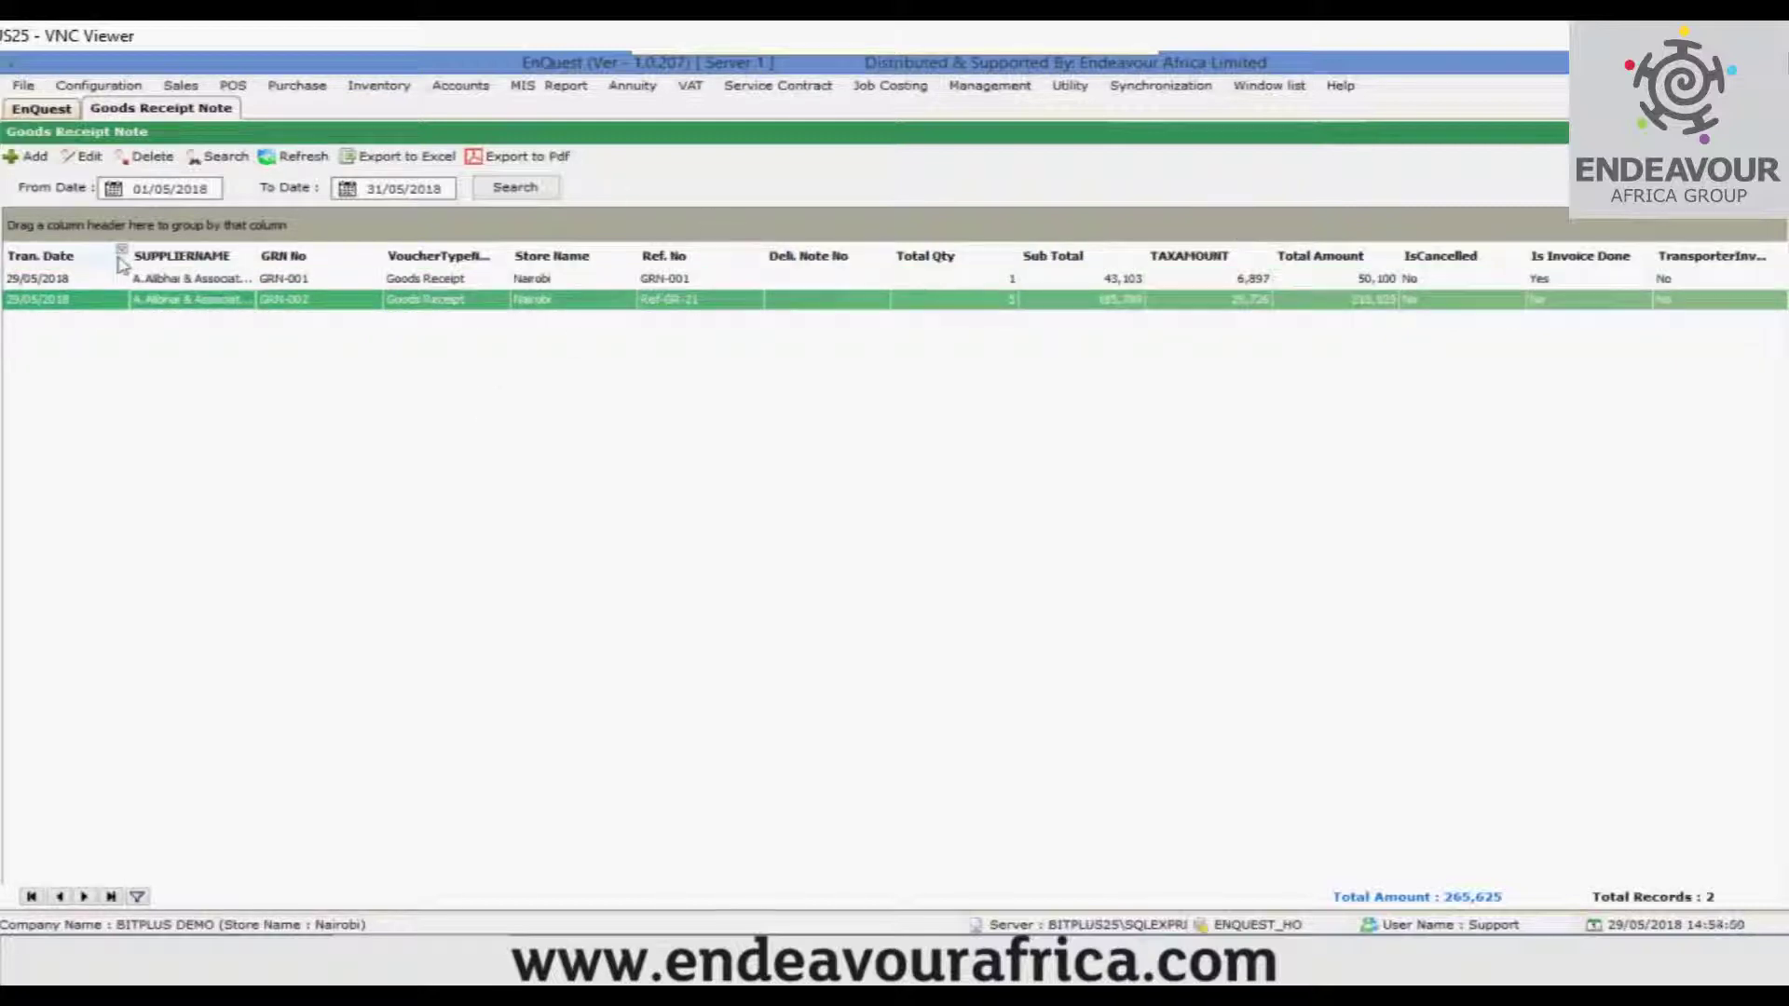
left_click(85, 157)
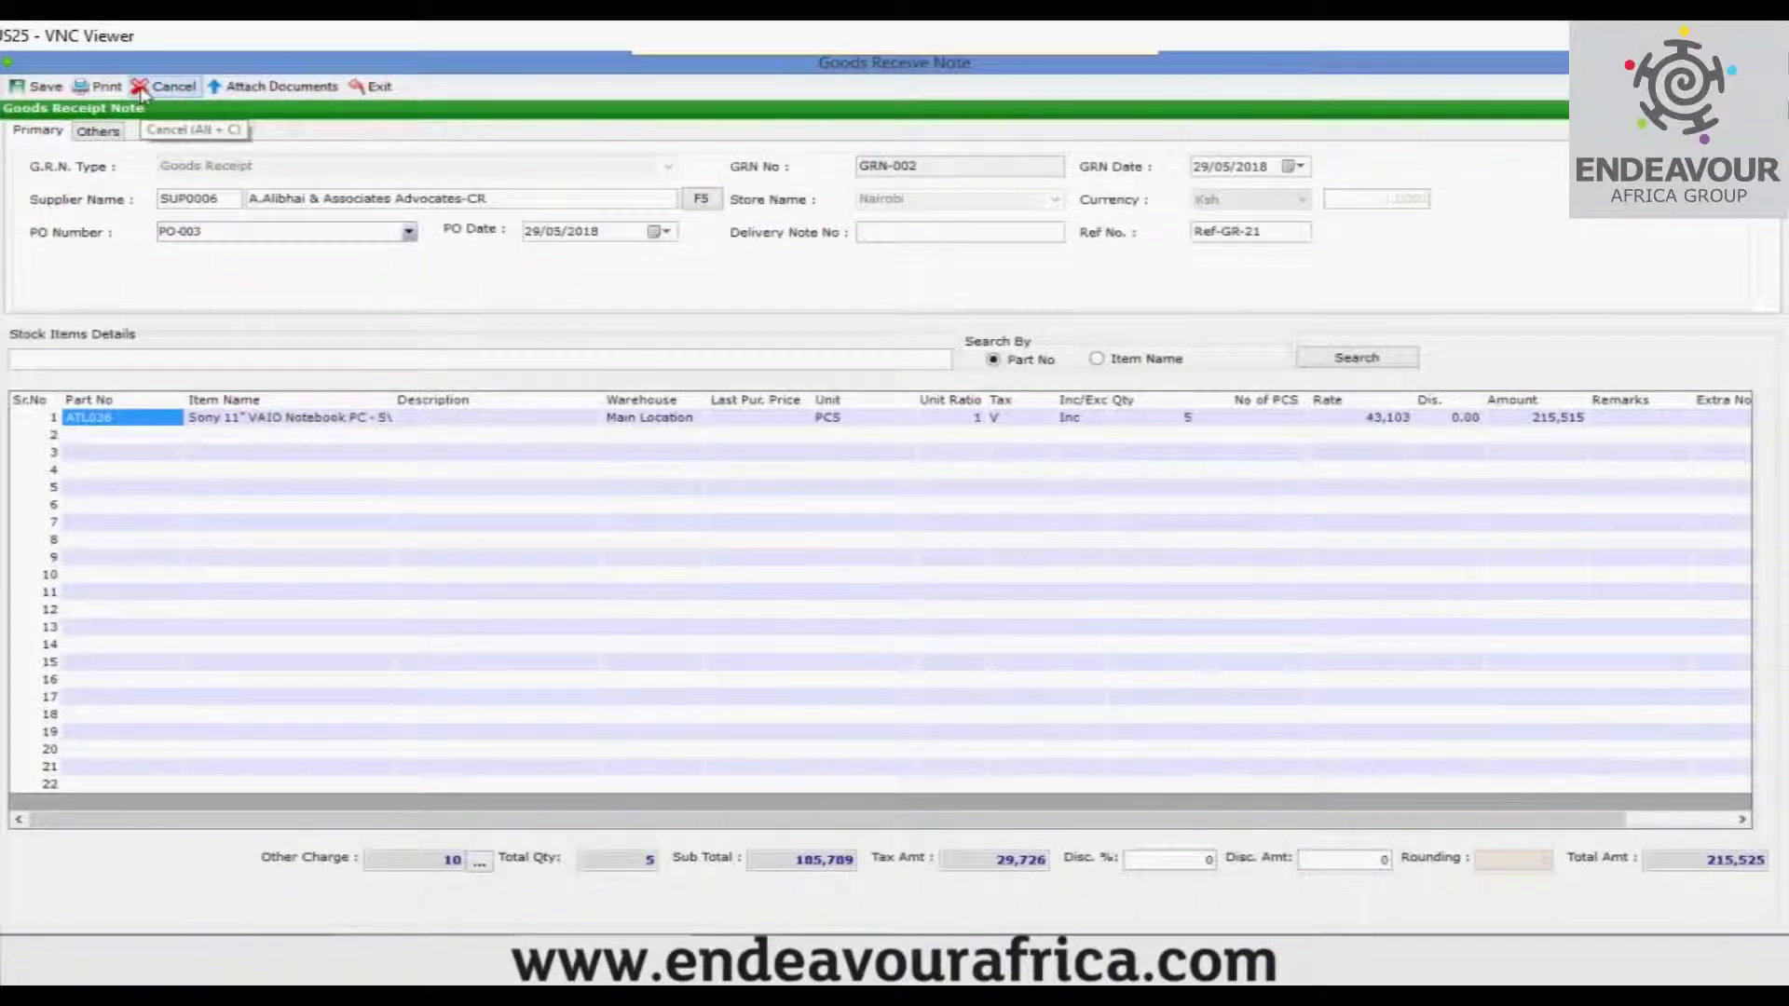
left_click(375, 86)
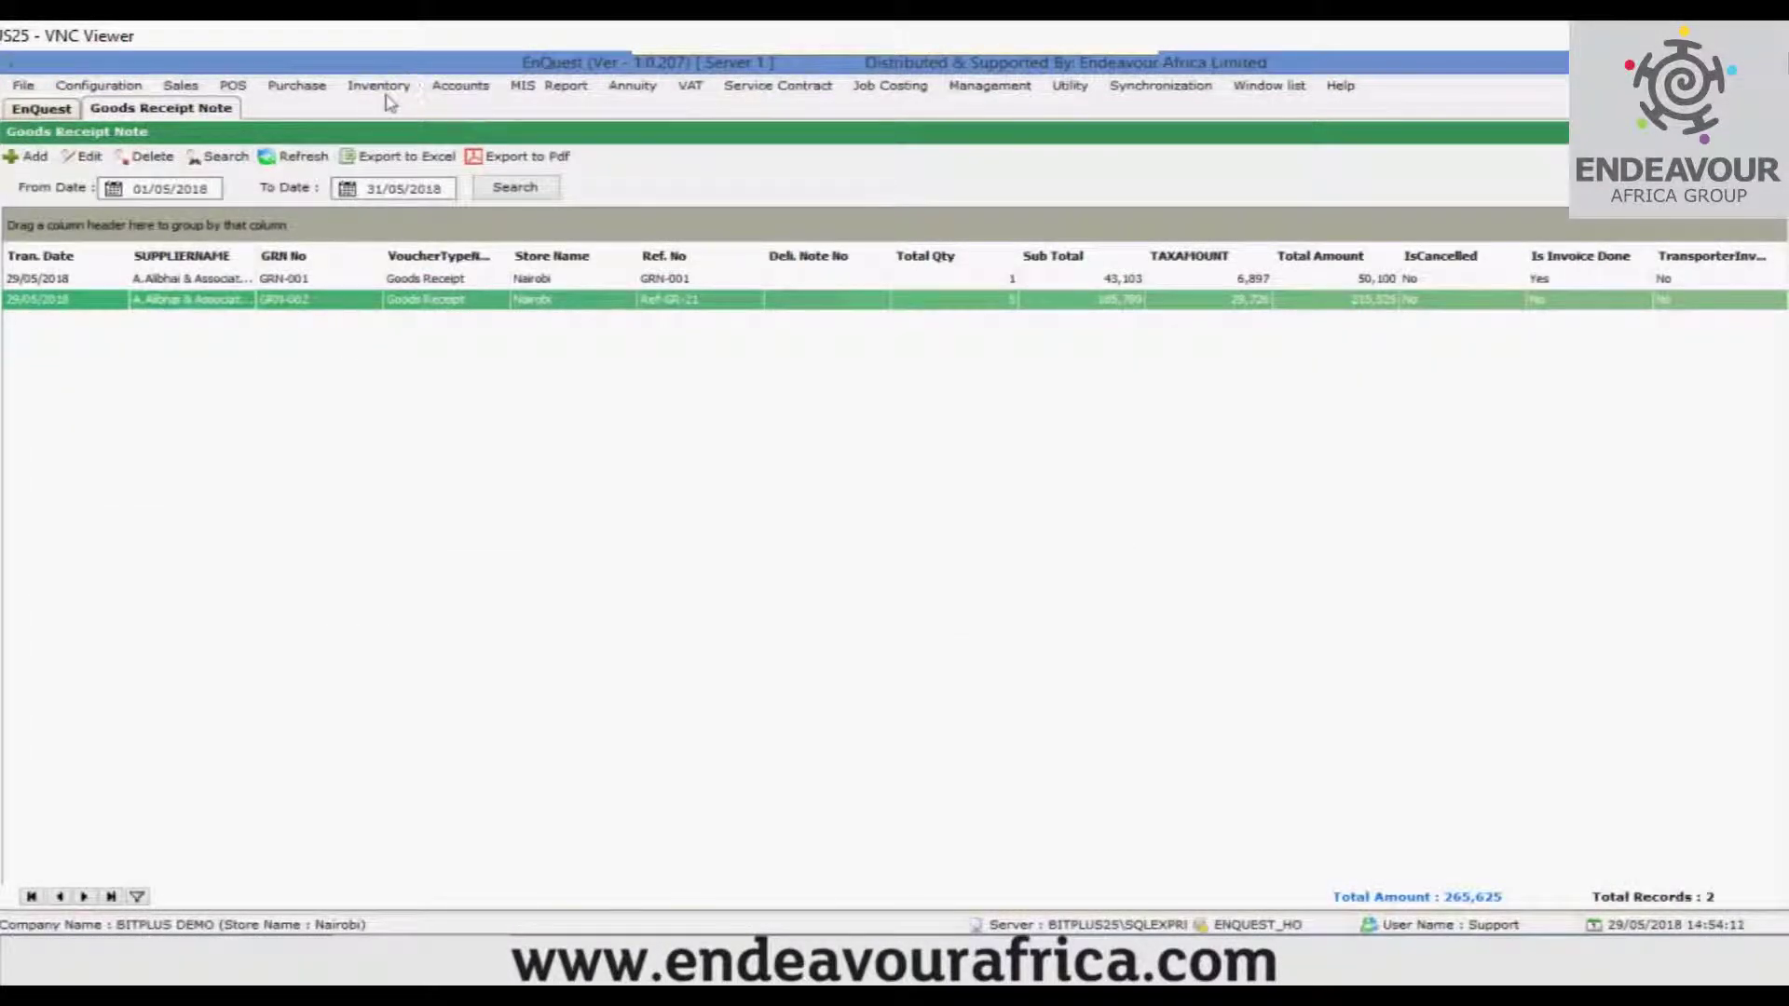
Review vouchers PQ-001, PQ-002 and PRI-001 in the purchase Day Book, then close the open lists
left_click(296, 86)
mouse_move(364, 138)
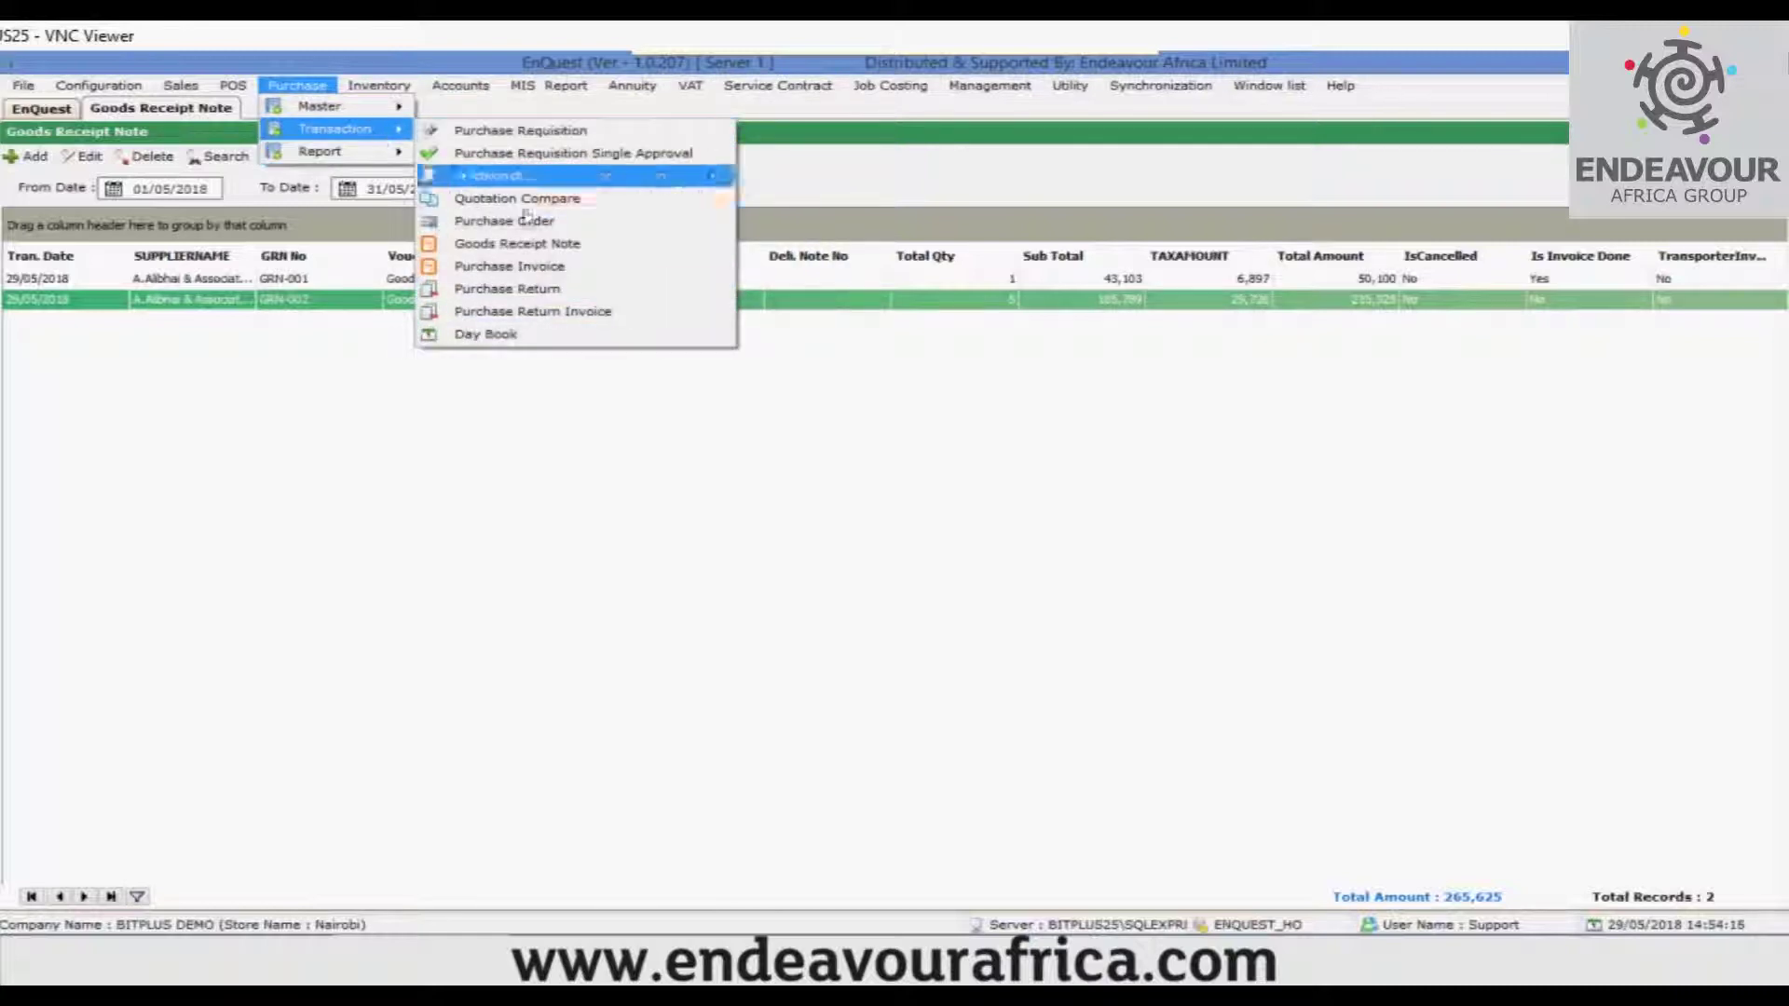
left_click(483, 334)
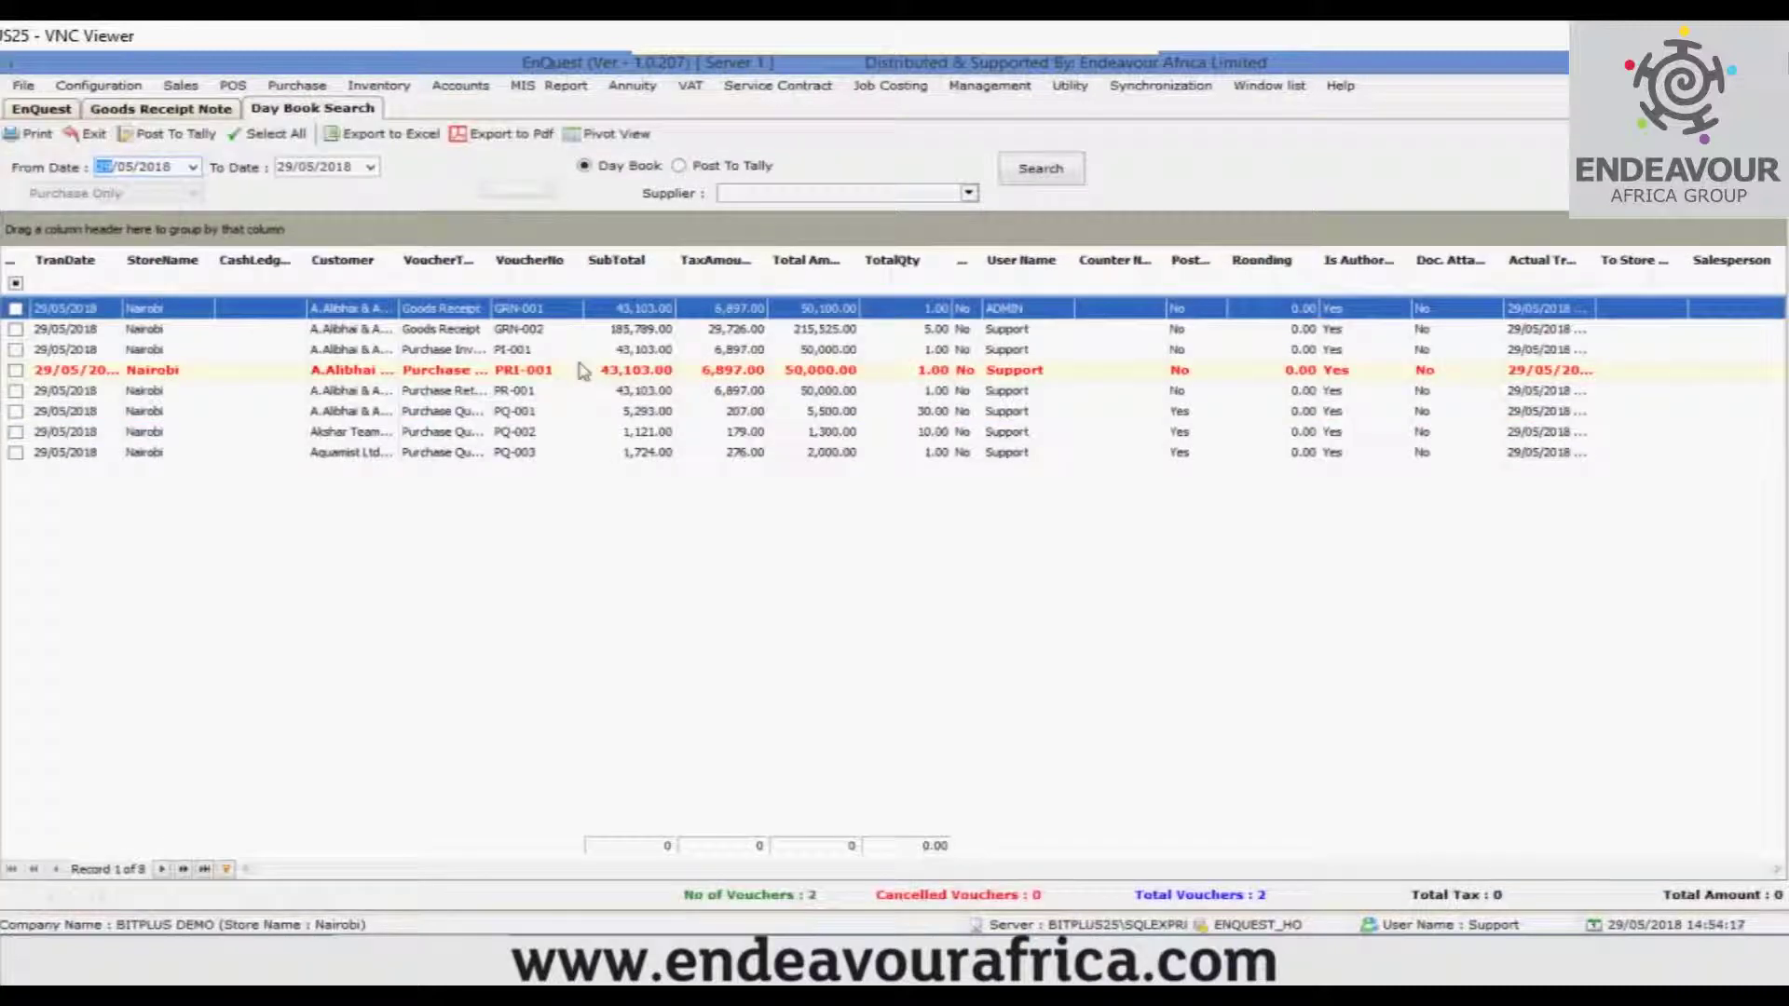
left_click(466, 411)
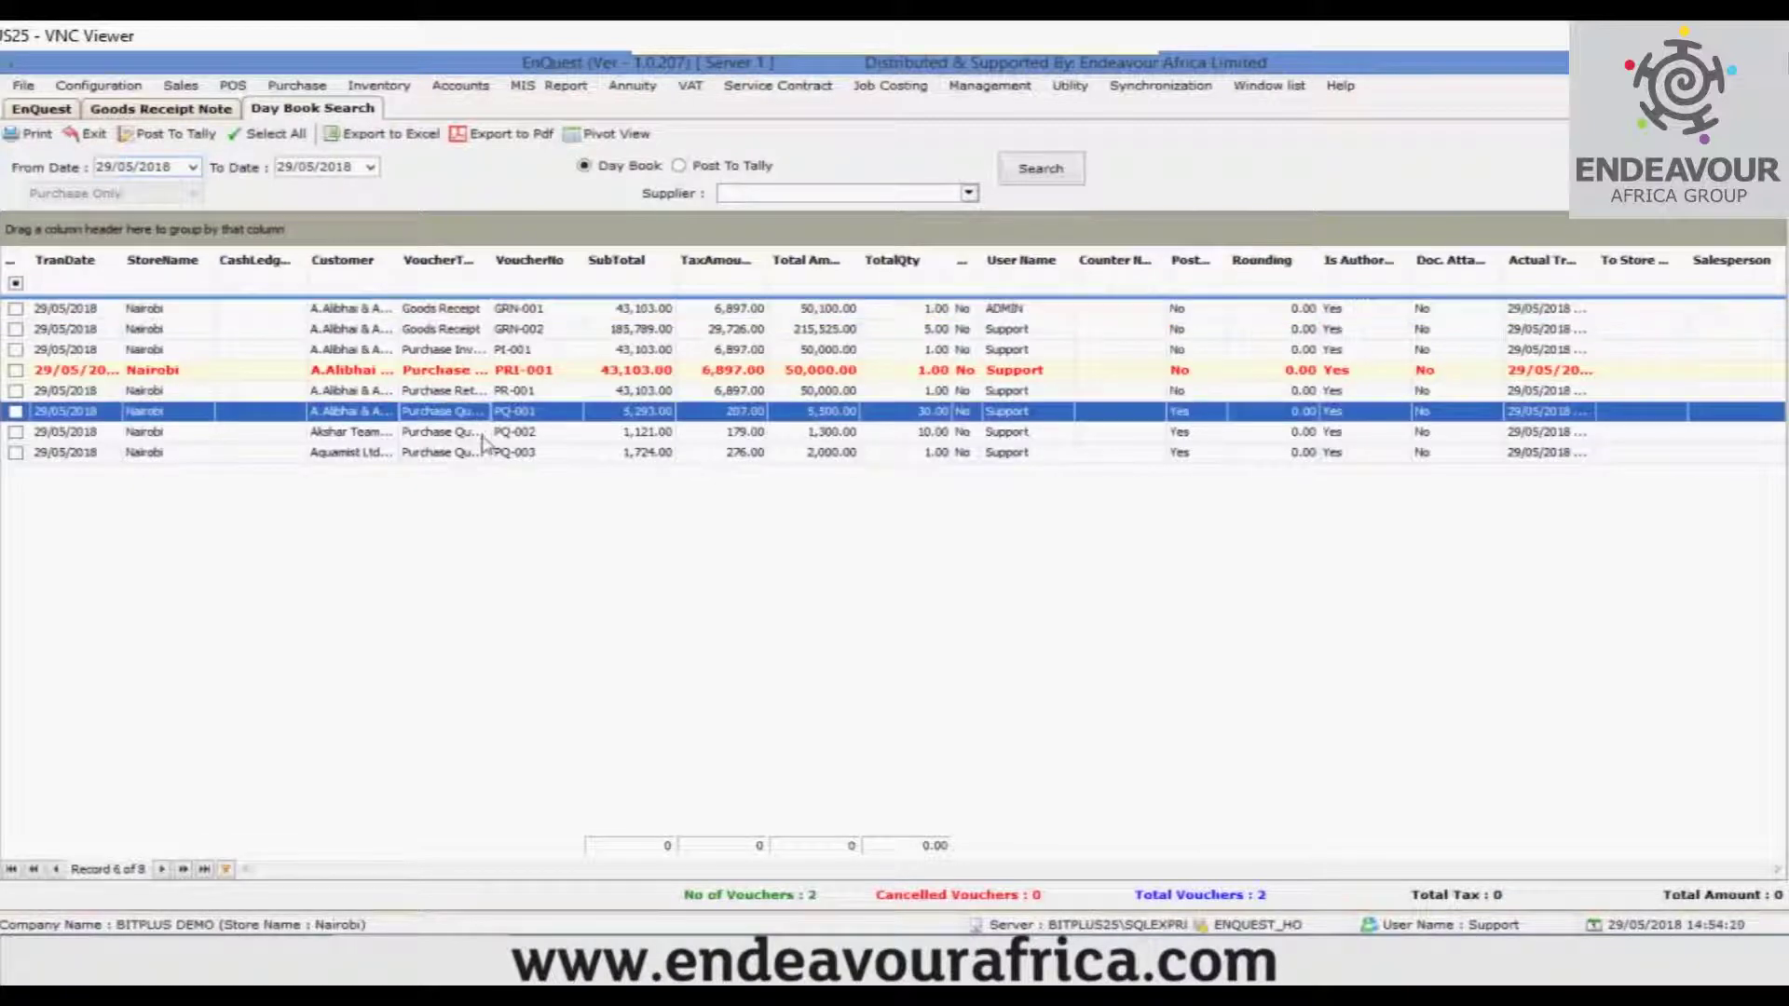
left_click(487, 432)
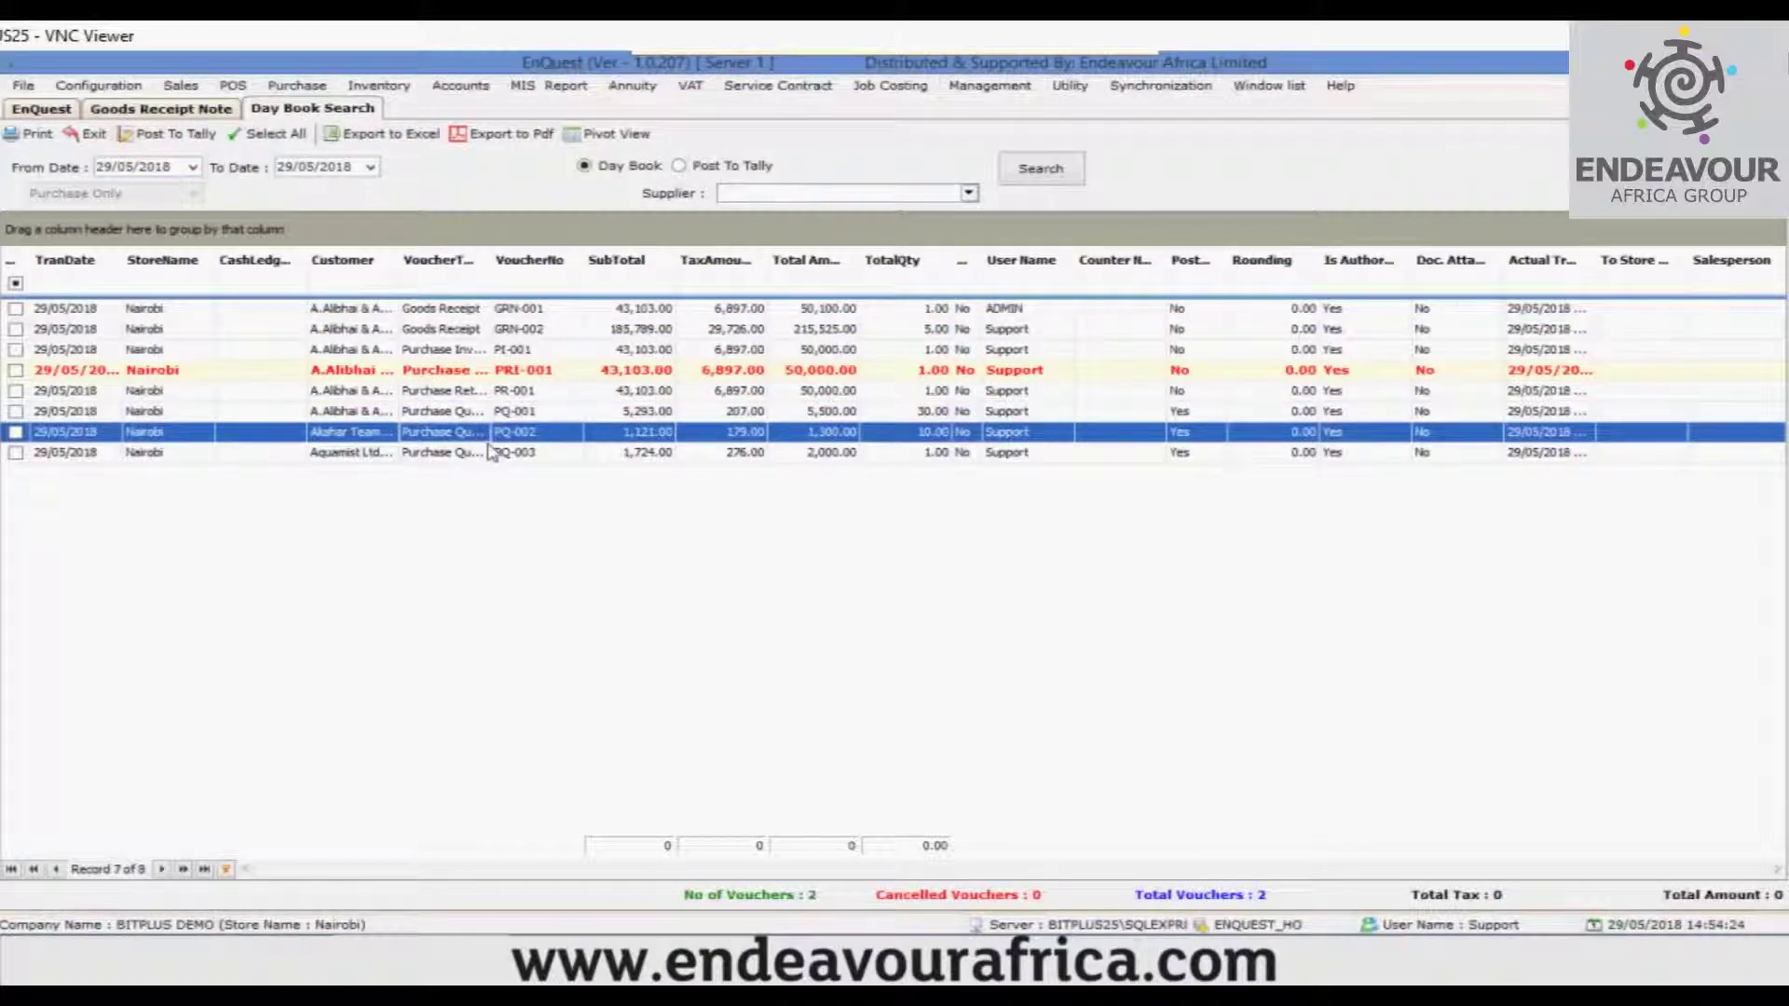
left_click(459, 373)
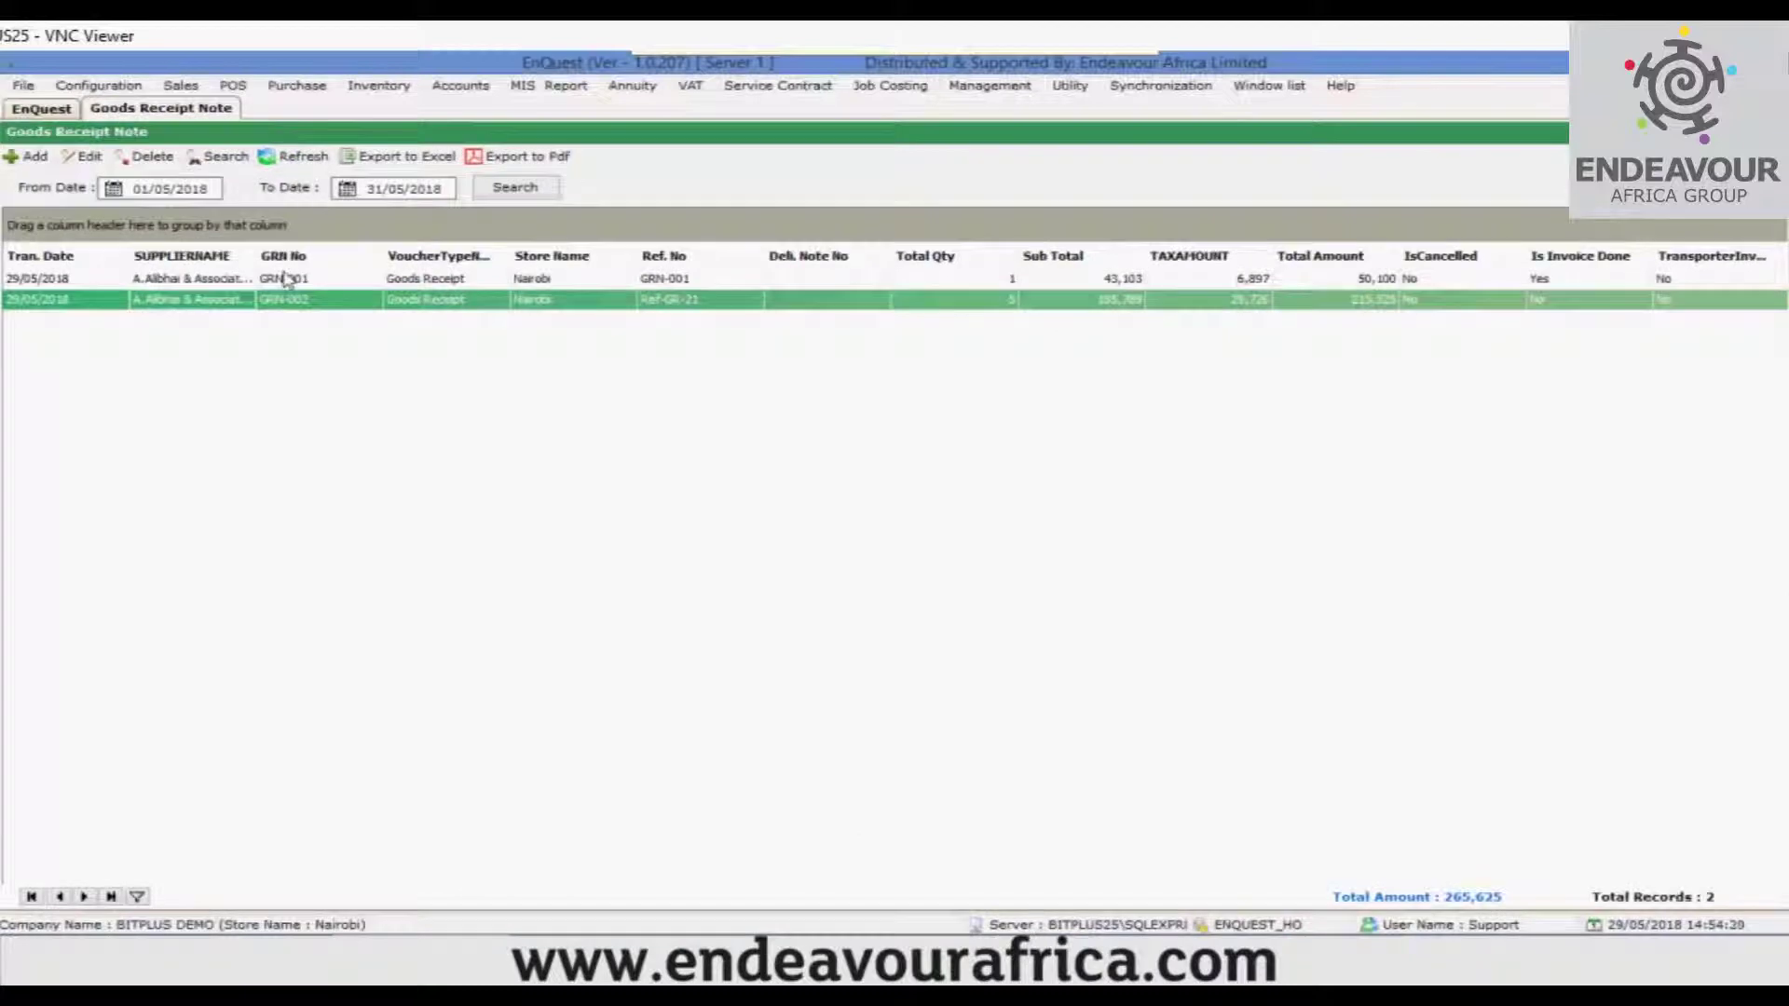
key("Escape")
left_click(297, 85)
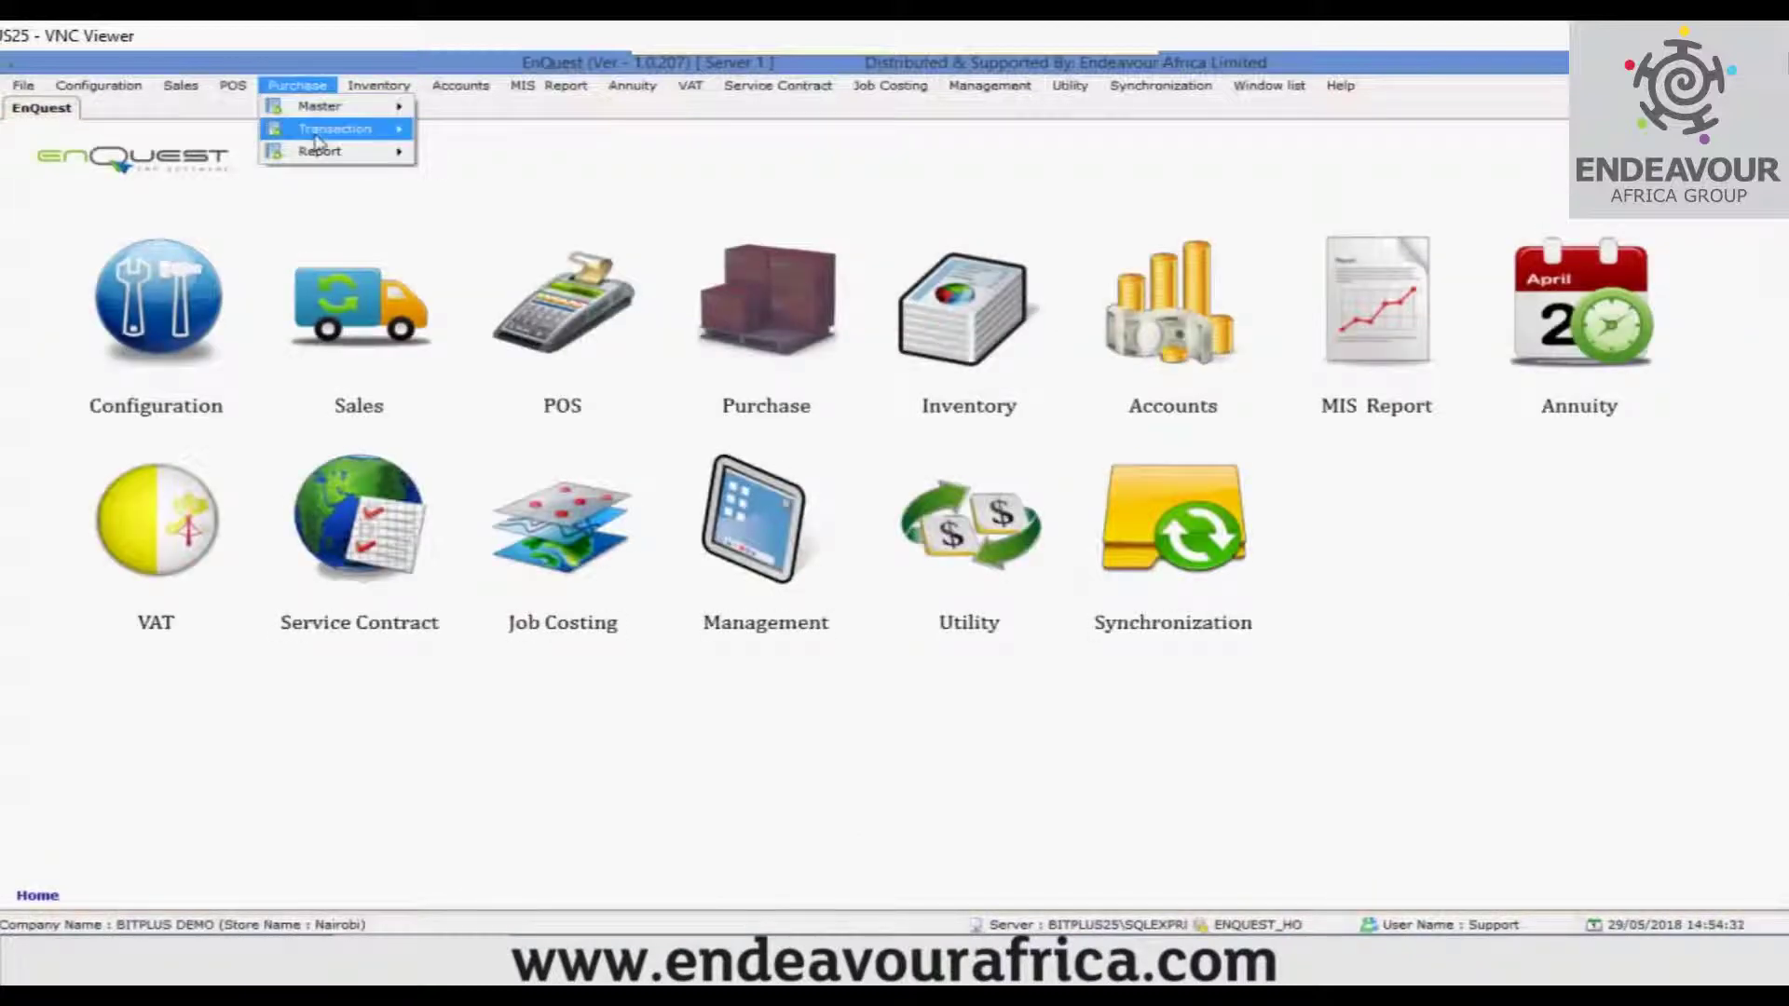
Add new purchase invoice PI-002 and pick the first supplier from the list
mouse_move(340, 129)
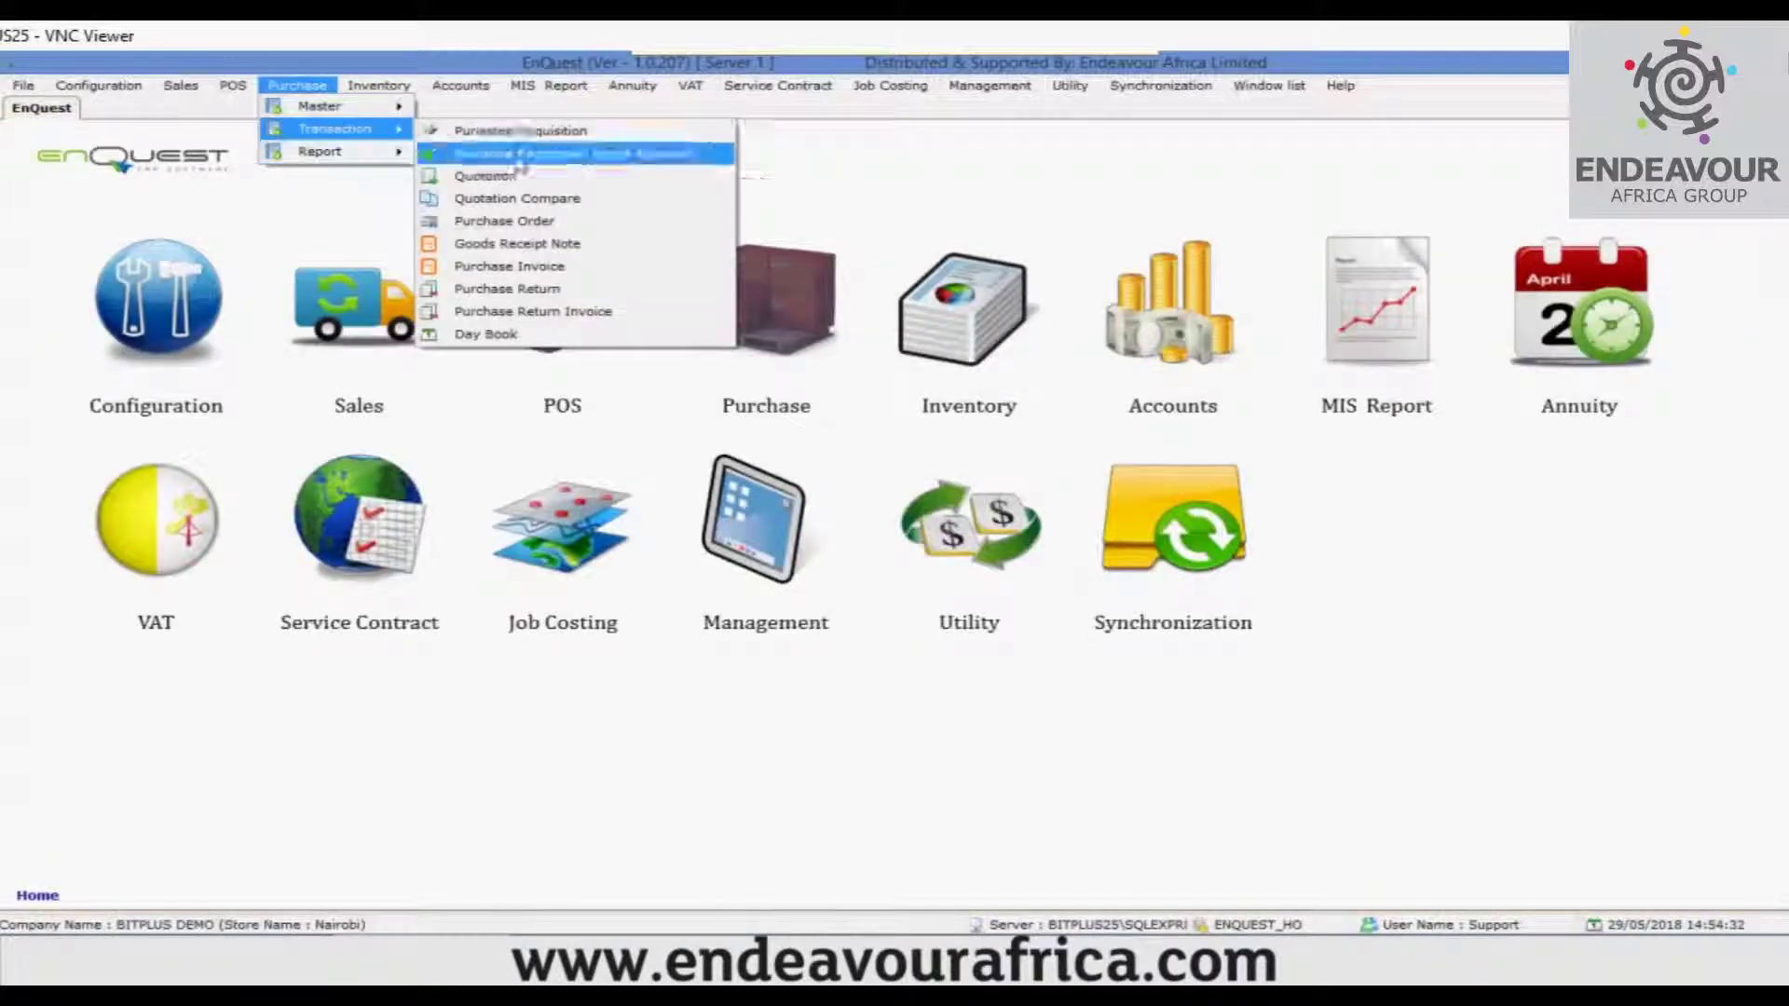
left_click(560, 270)
left_click(30, 157)
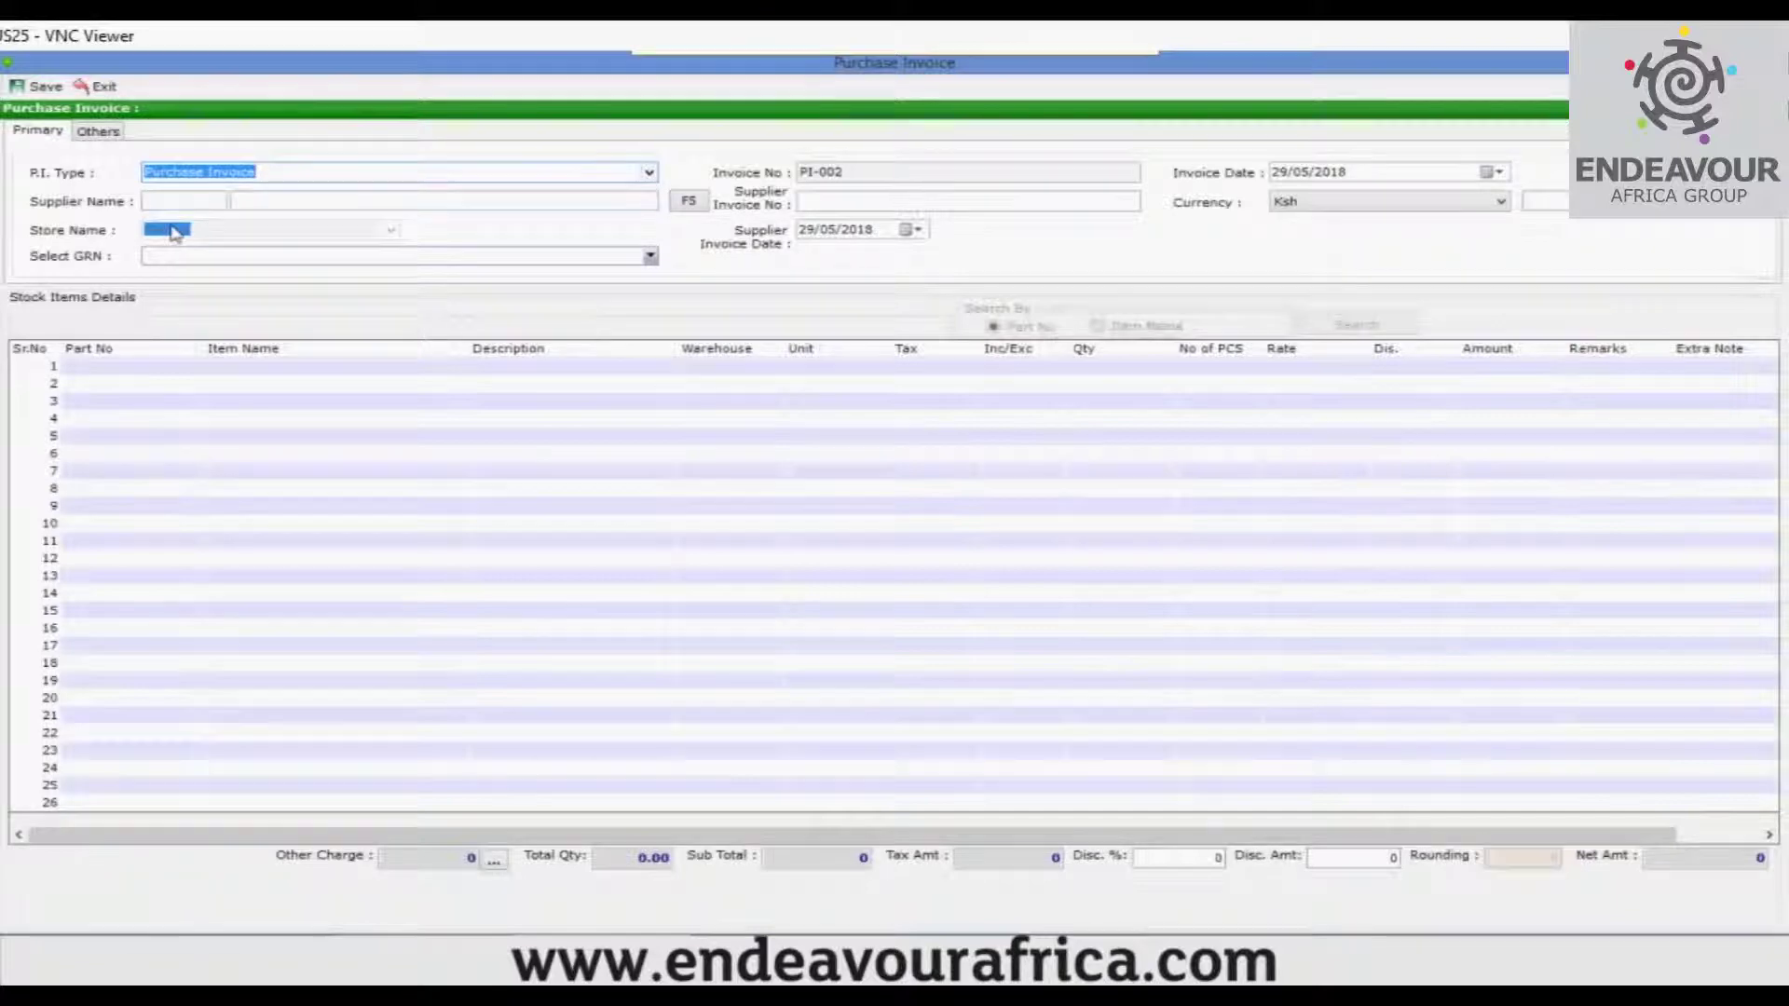
left_click(688, 203)
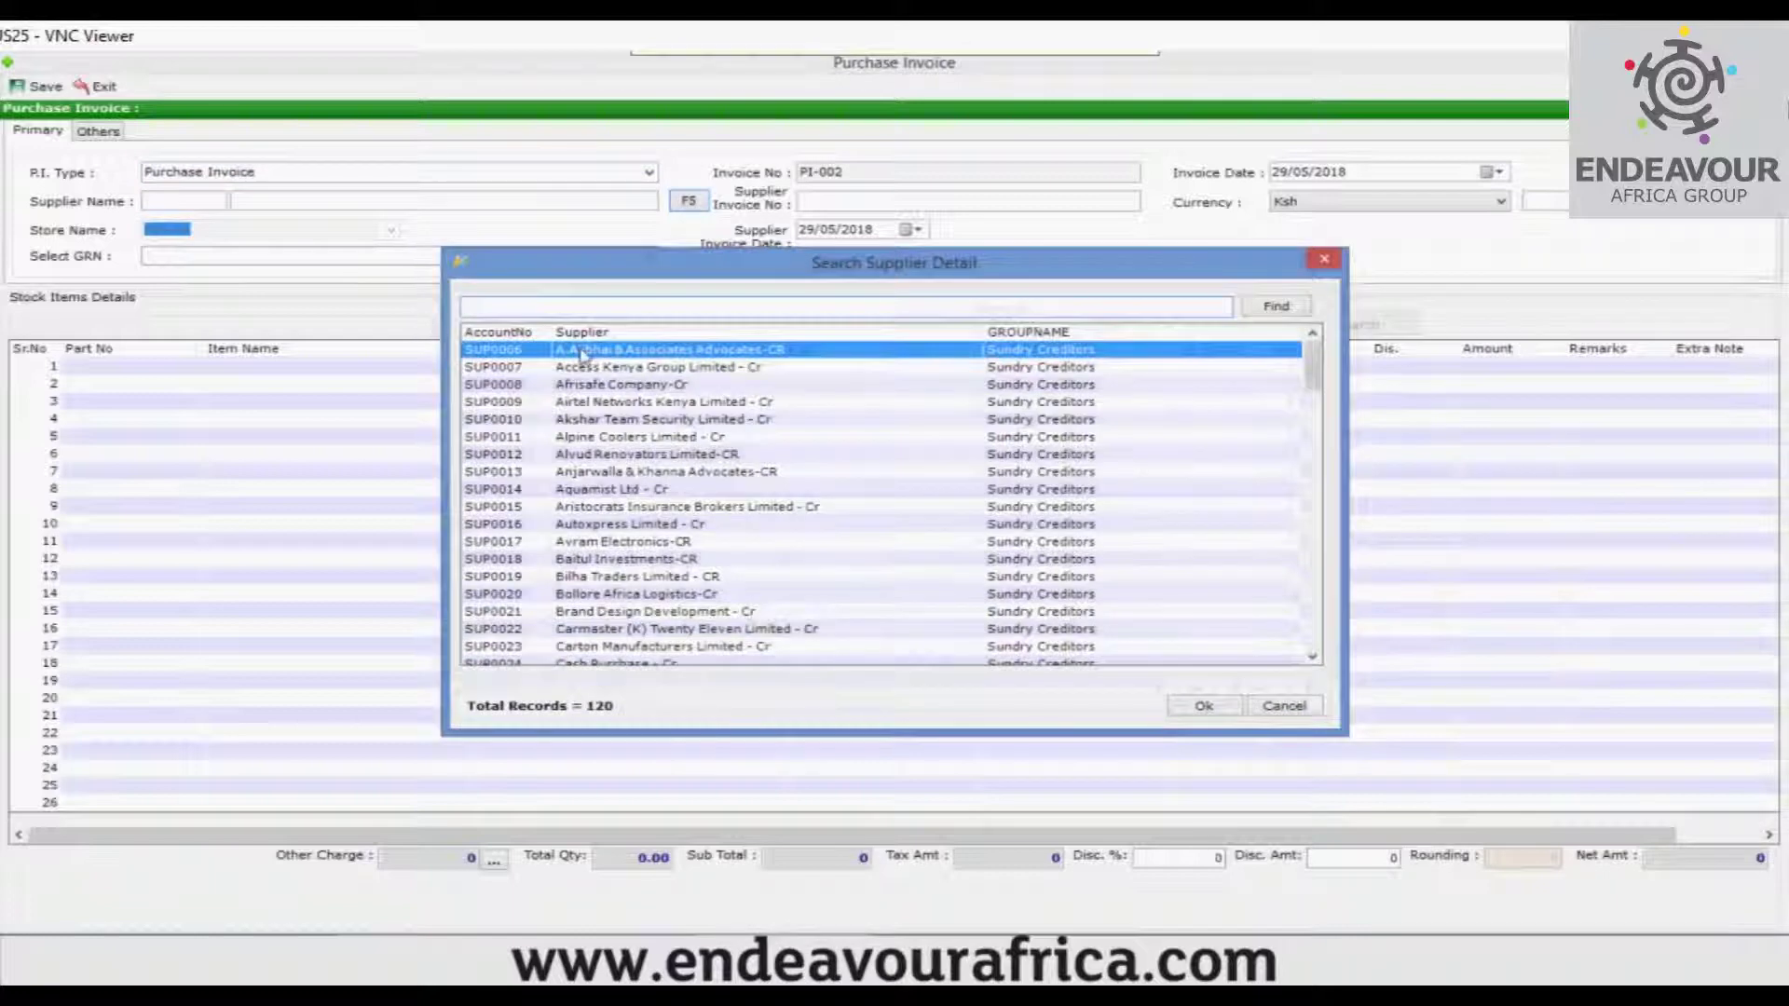
double_click(527, 352)
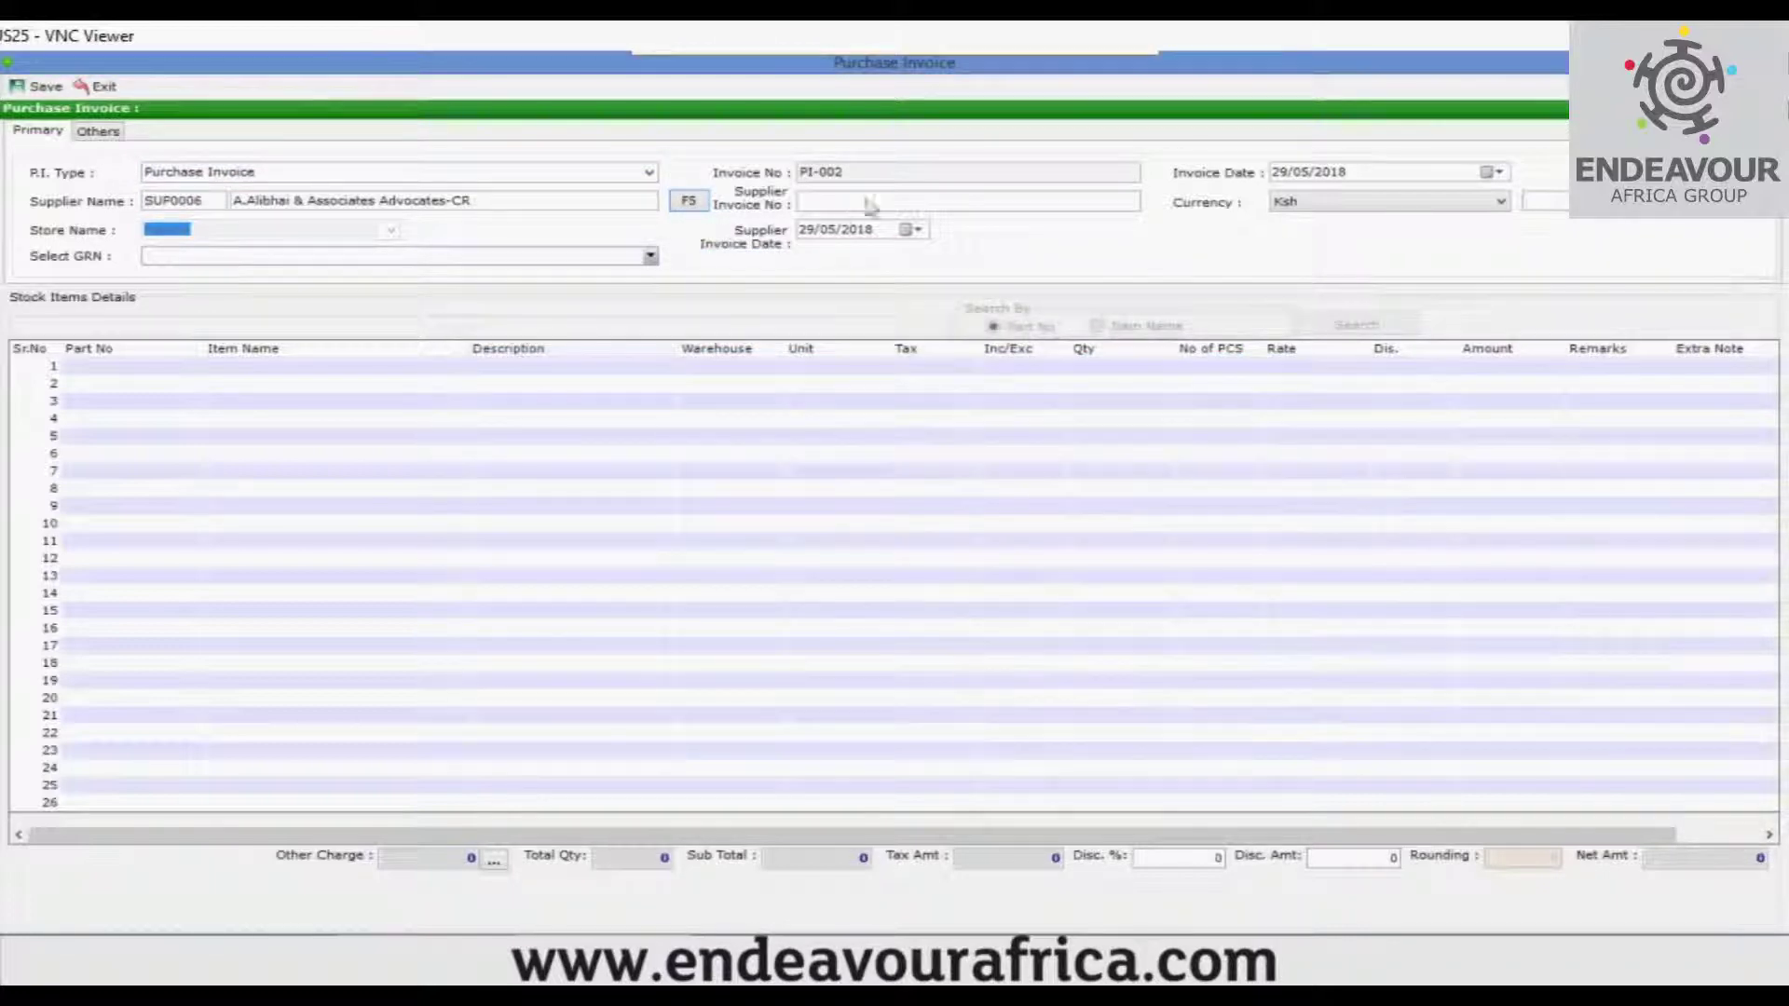
Enter supplier invoice number GR-6712, keep Ksh currency, and review the Others tab fields
left_click_drag(871, 171, 627, 170)
left_click(846, 203)
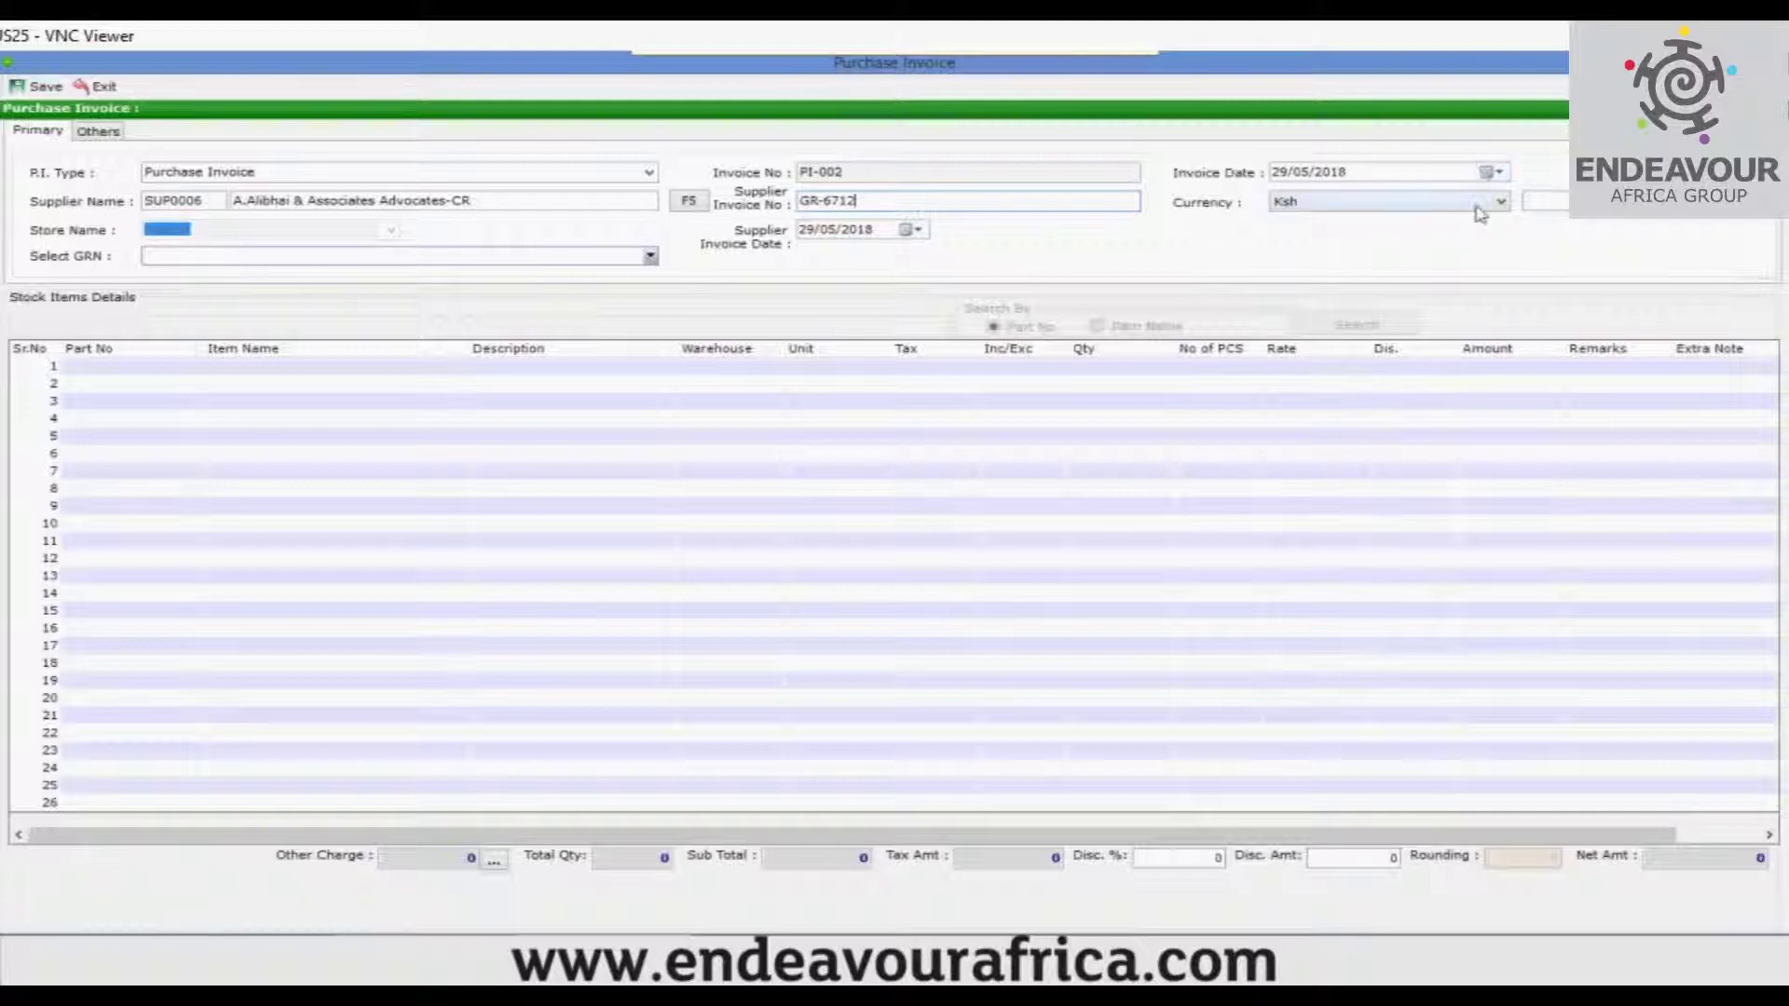
left_click(1487, 203)
left_click(1484, 223)
left_click(99, 130)
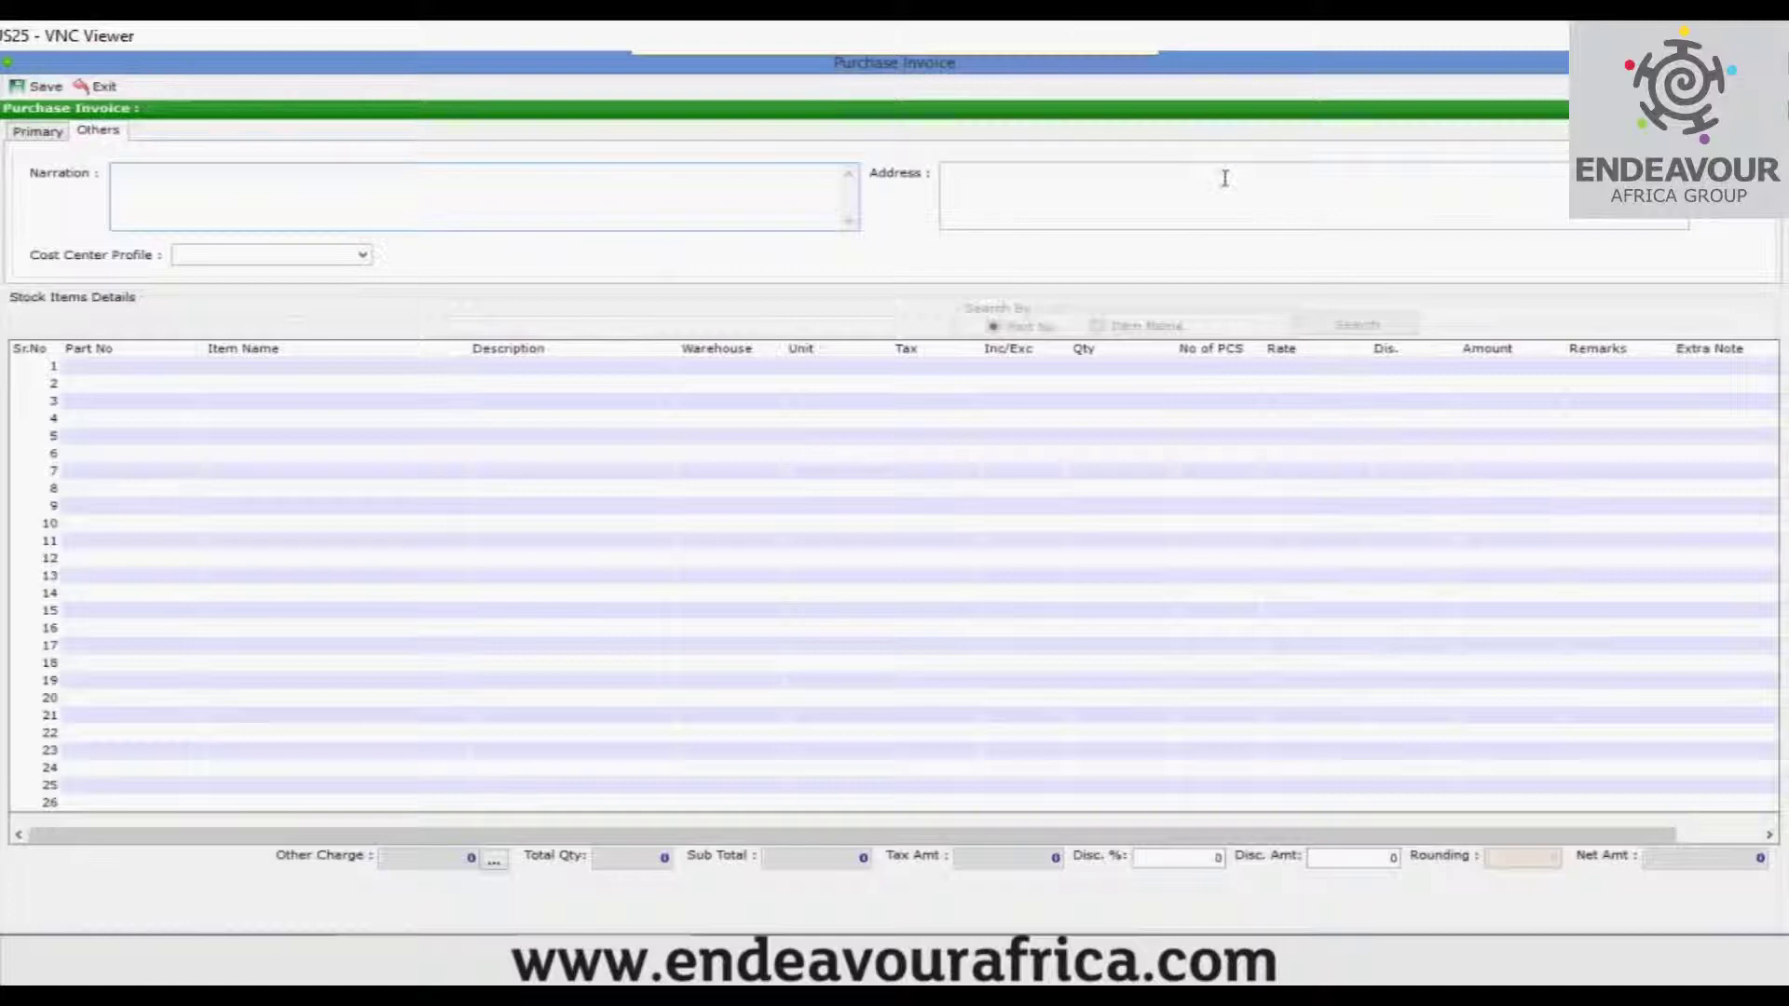
left_click(230, 254)
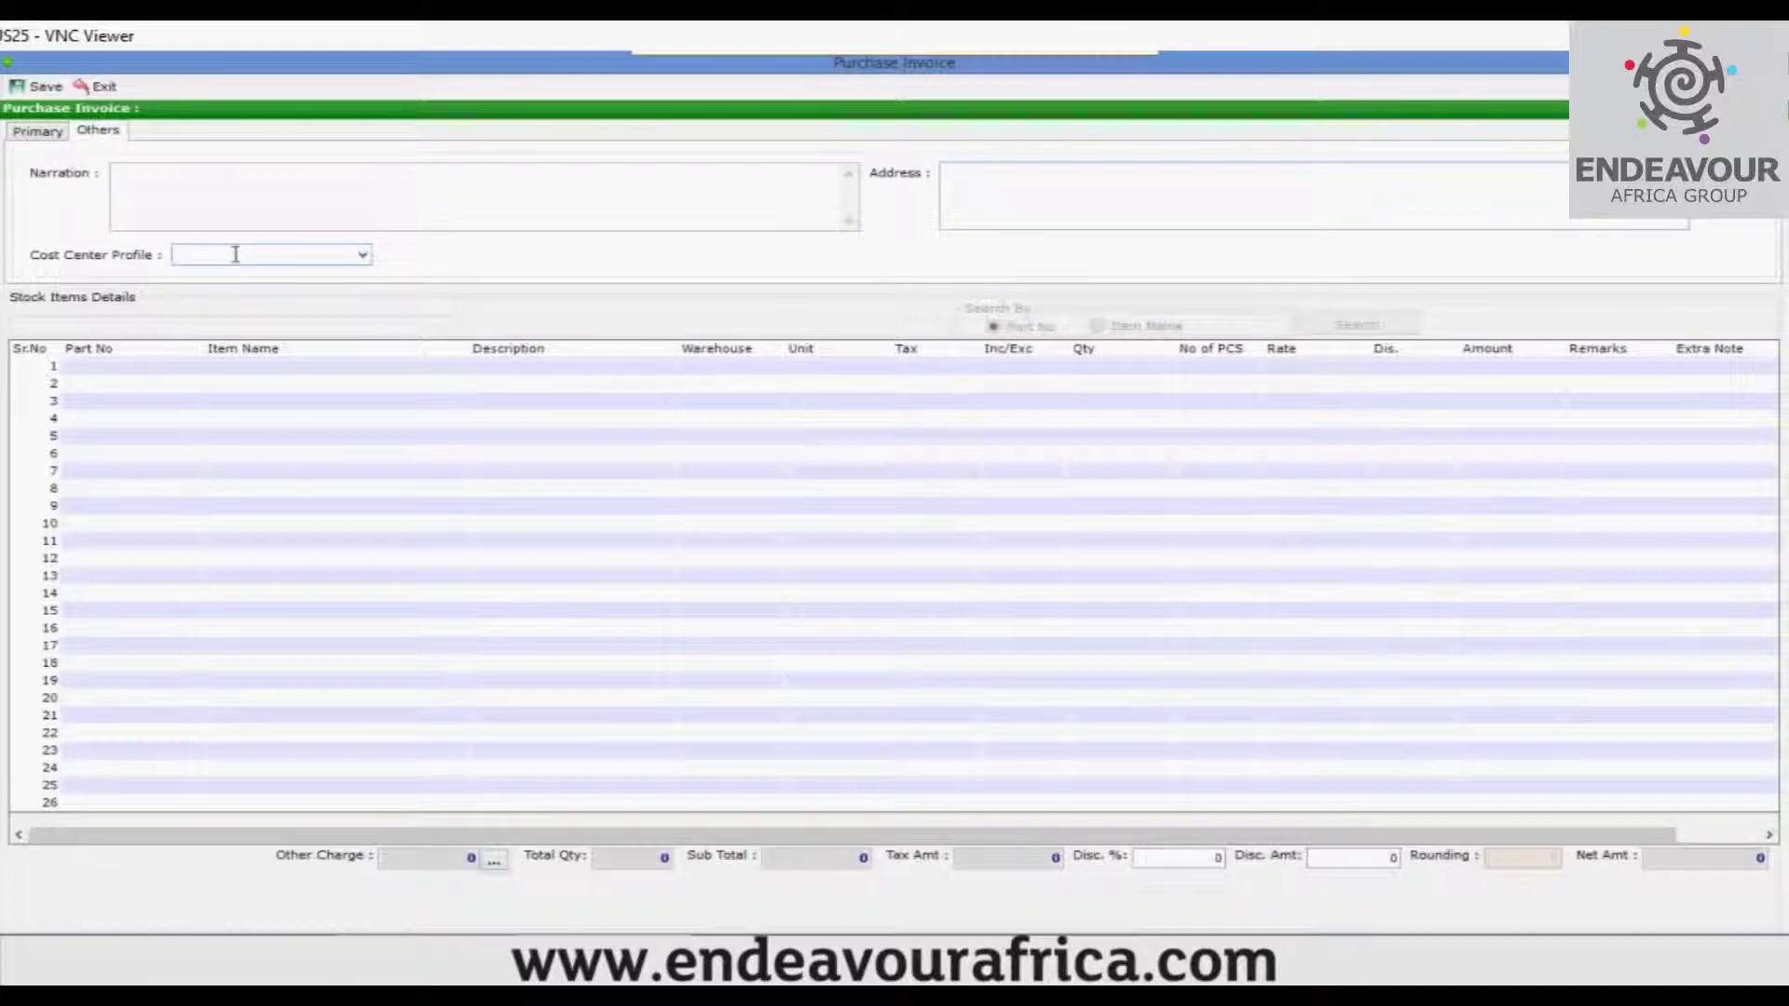
left_click(38, 133)
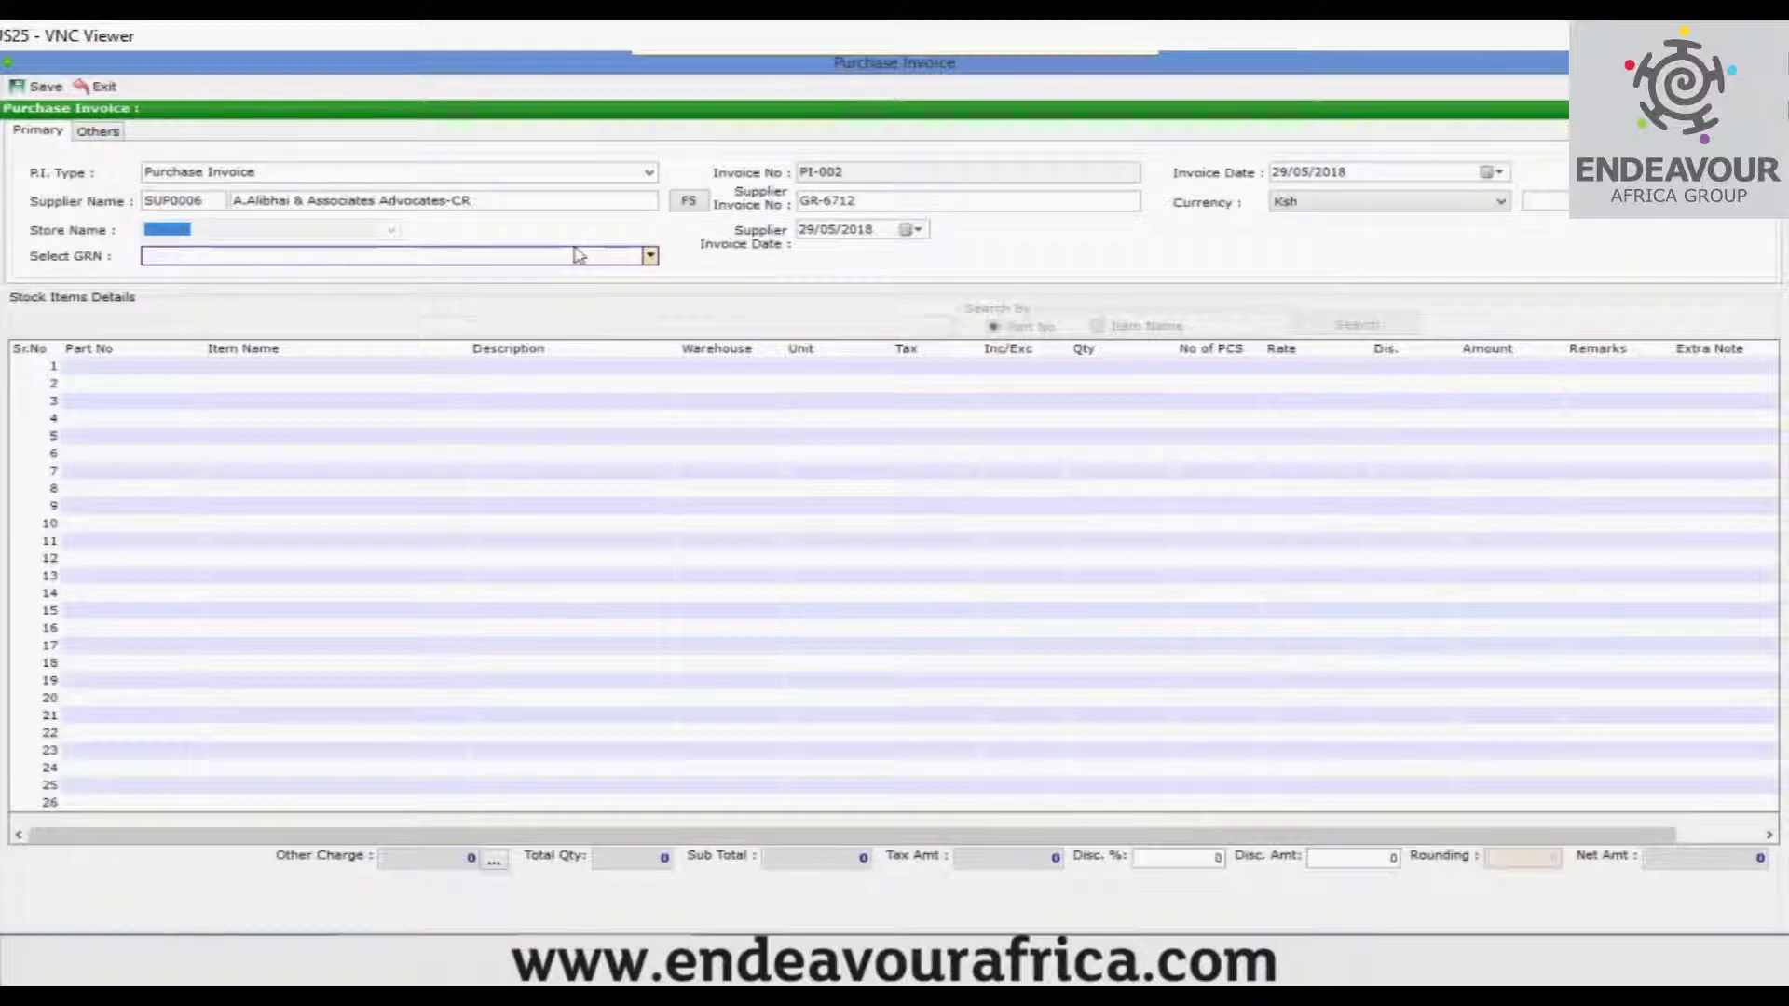
Select GRN-002 to load its ATL036 Sony VAIO notebook line into PI-002
left_click(82, 369)
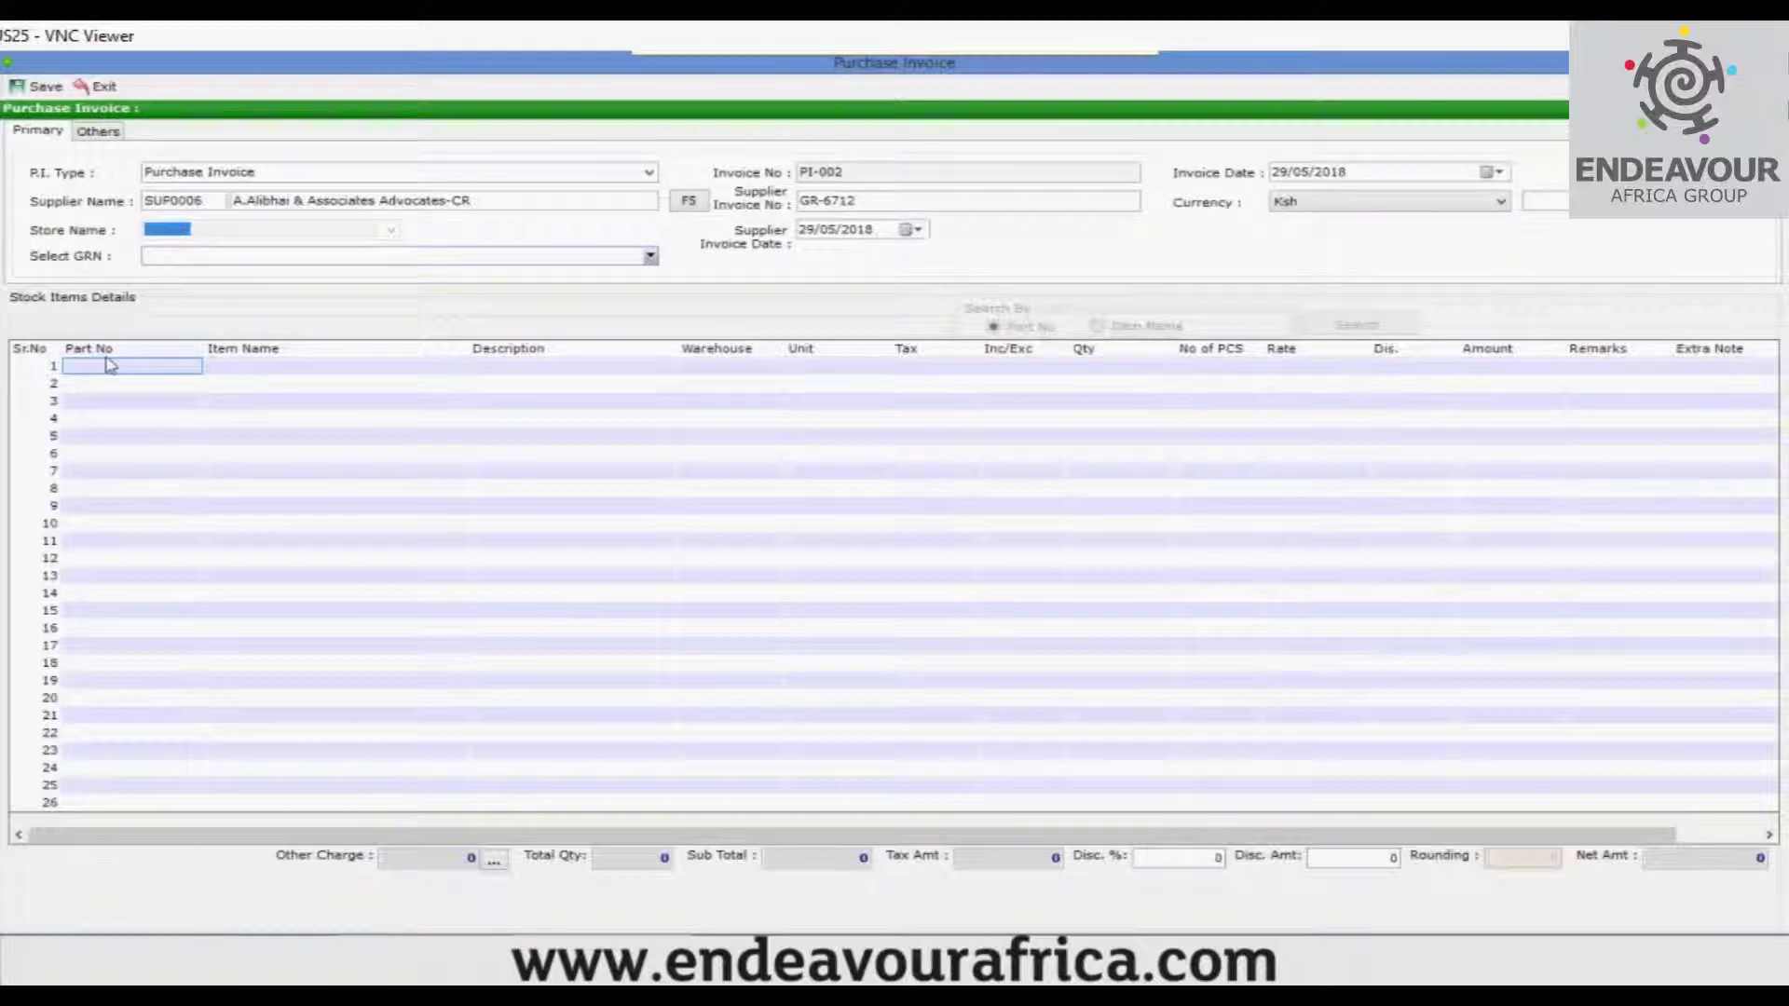
left_click(651, 257)
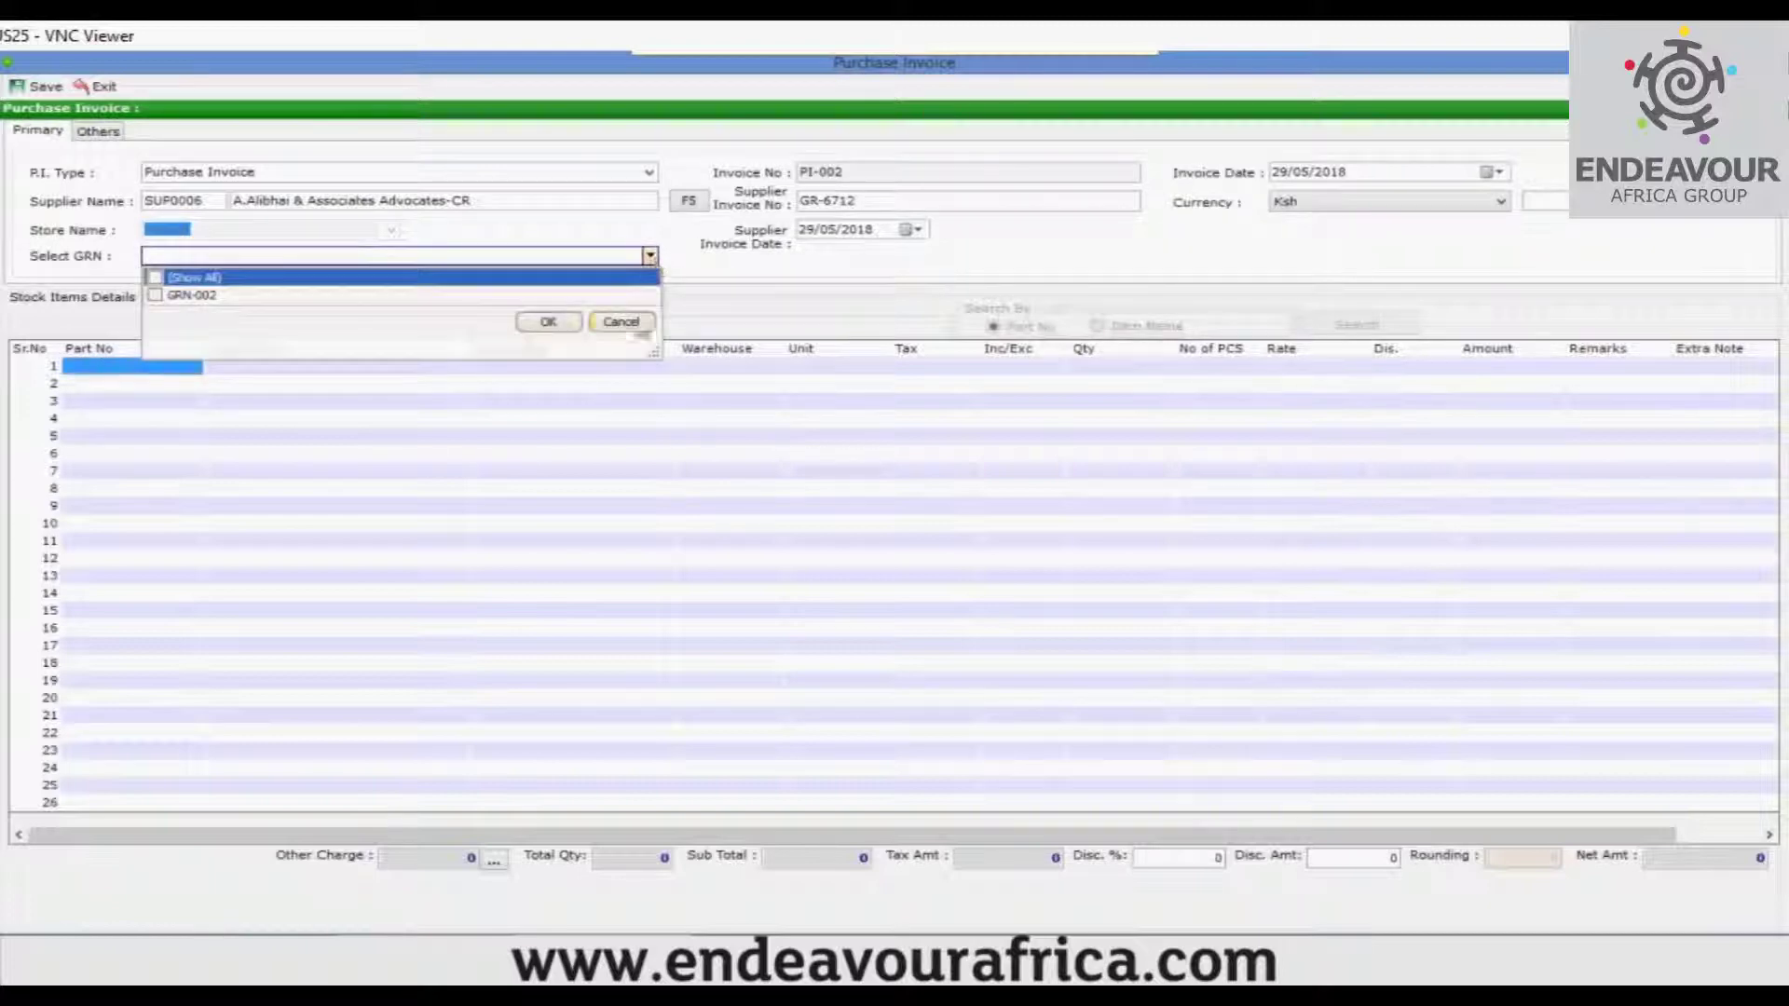
left_click_drag(654, 353, 687, 453)
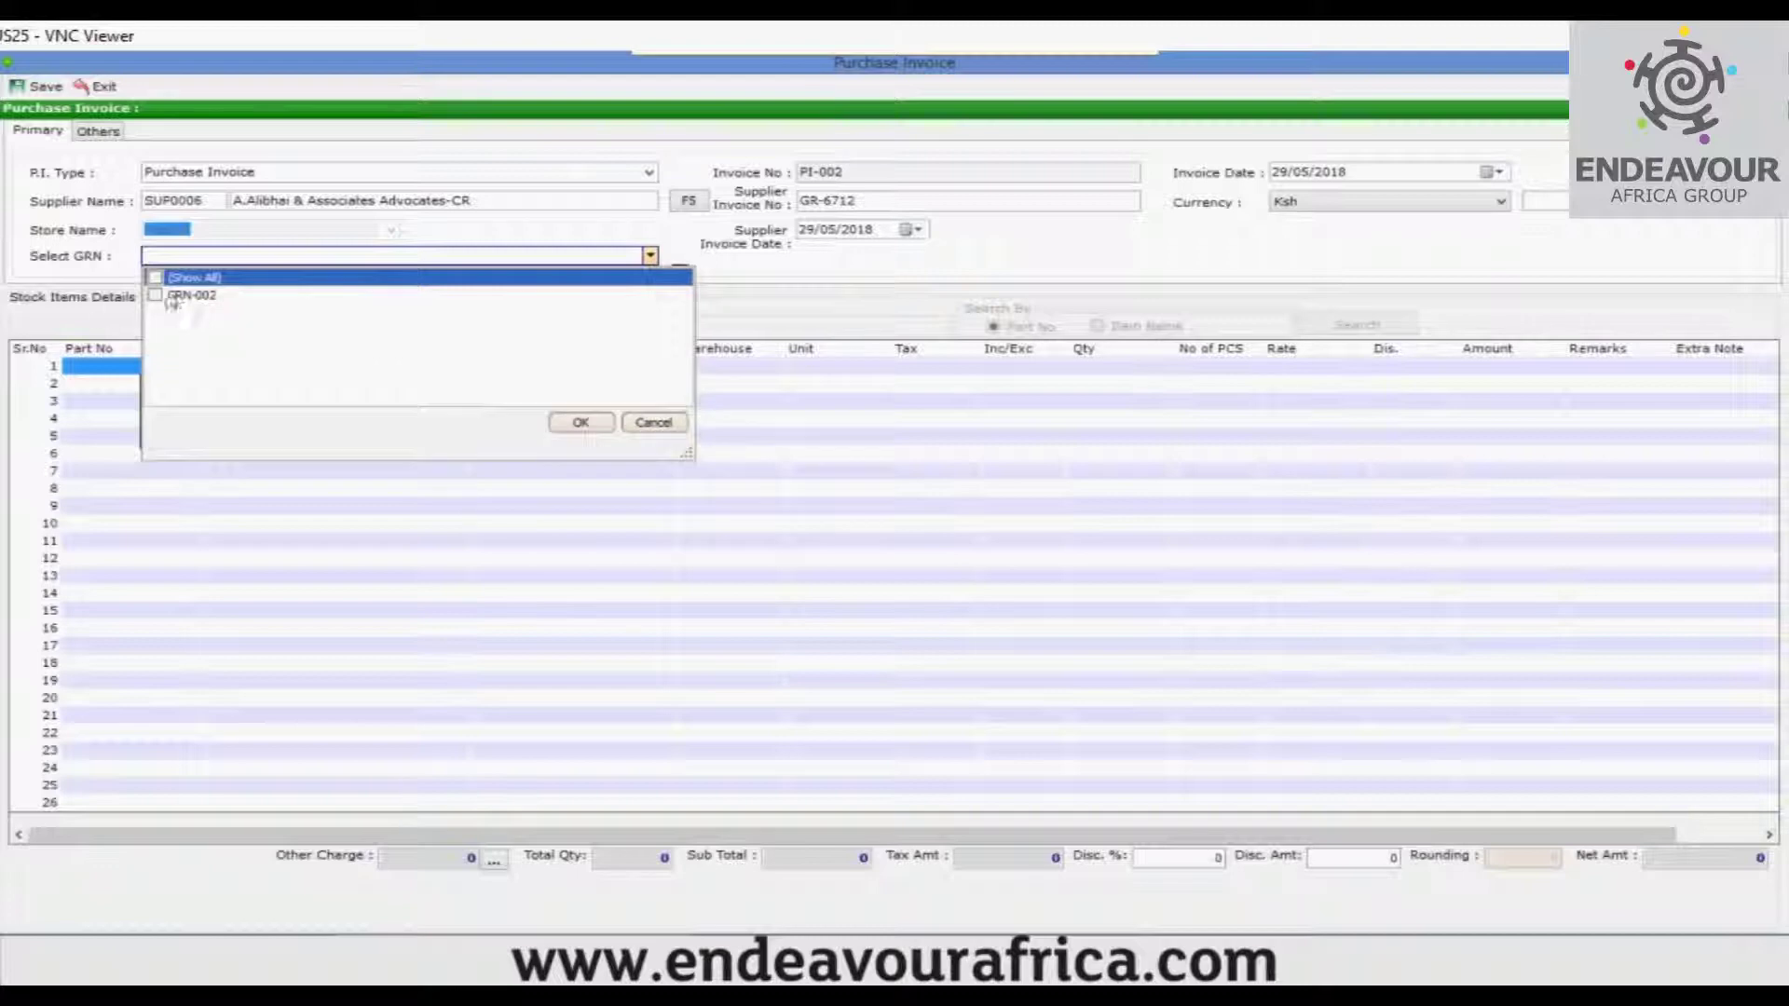
left_click(155, 295)
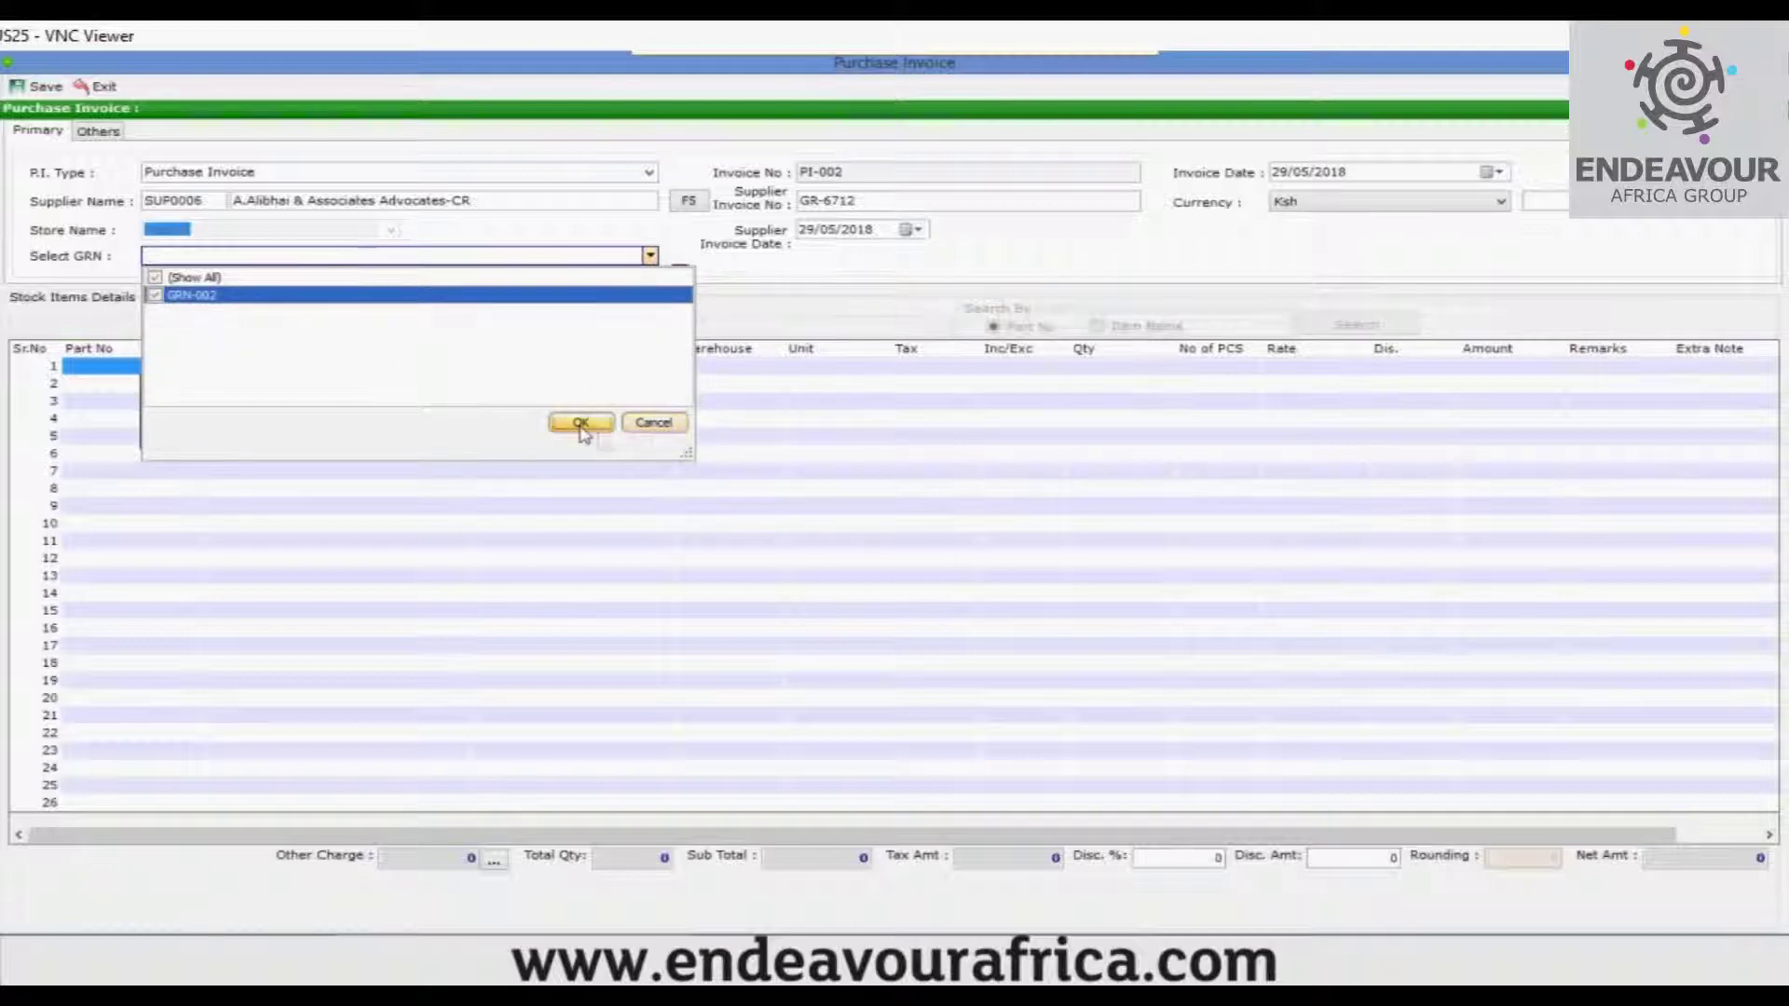
left_click(581, 423)
left_click(982, 456)
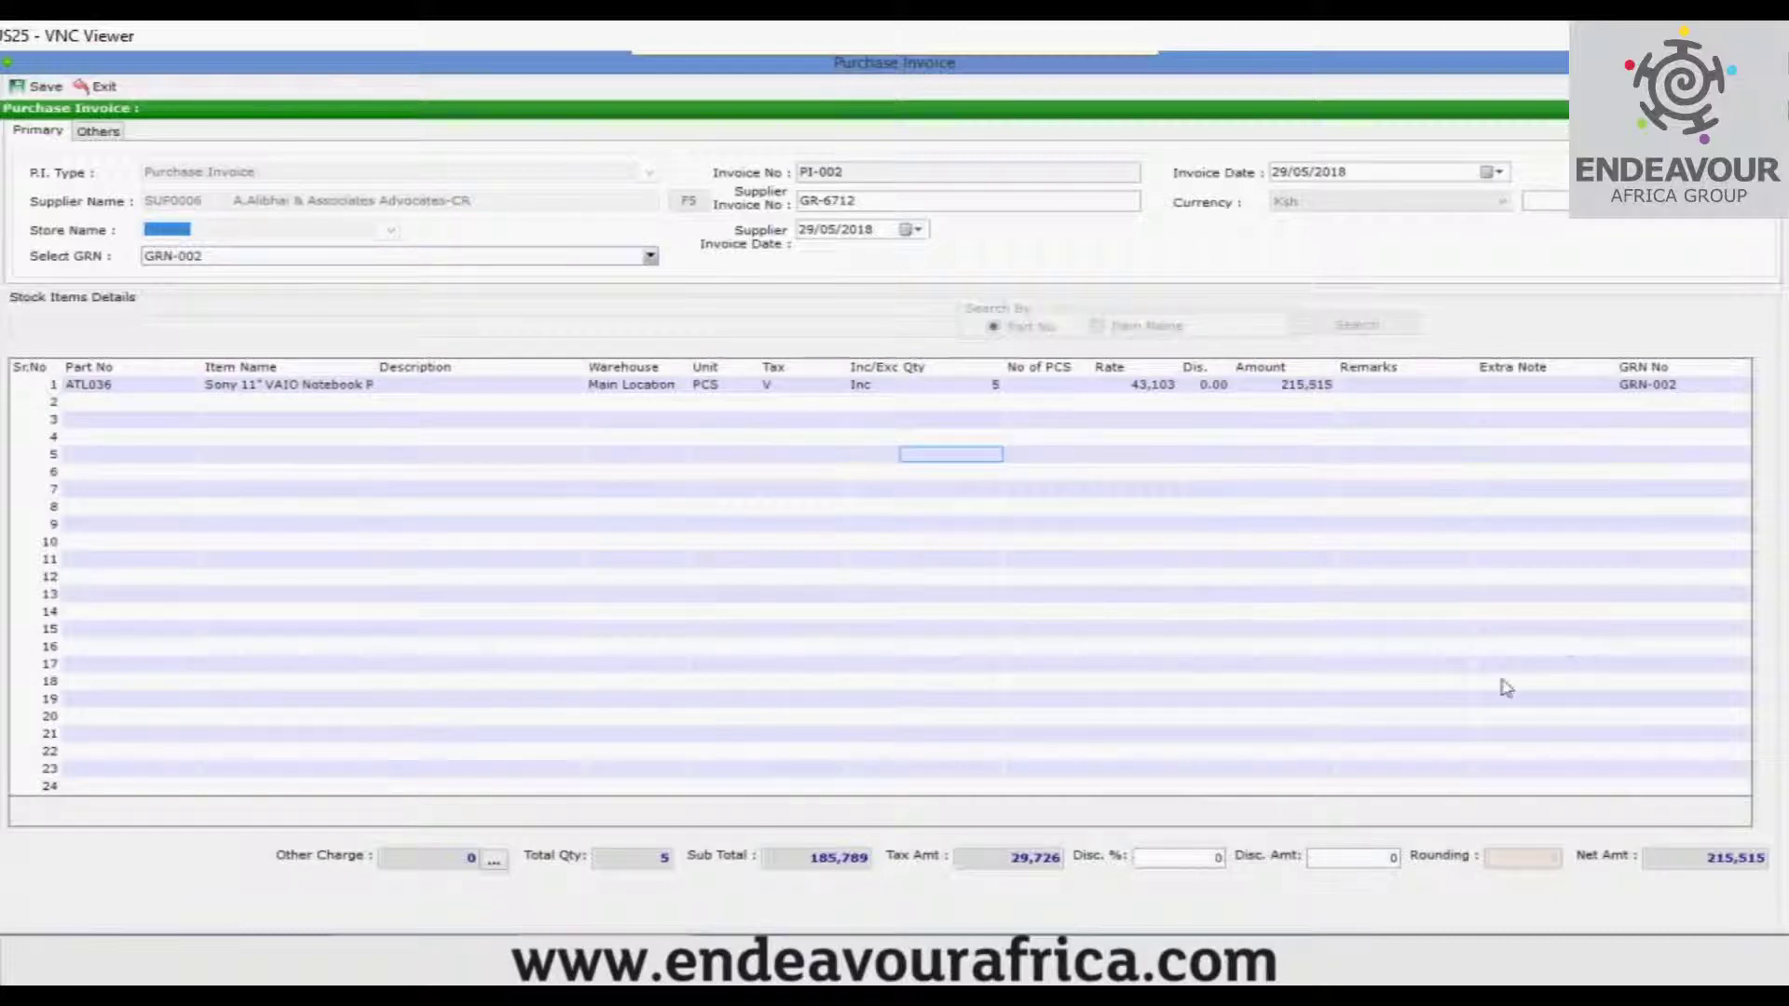
left_click(1388, 491)
Review row 1's GRN No, Part No, Item Name, Description, Warehouse, Unit and Tax cells
left_click(1675, 387)
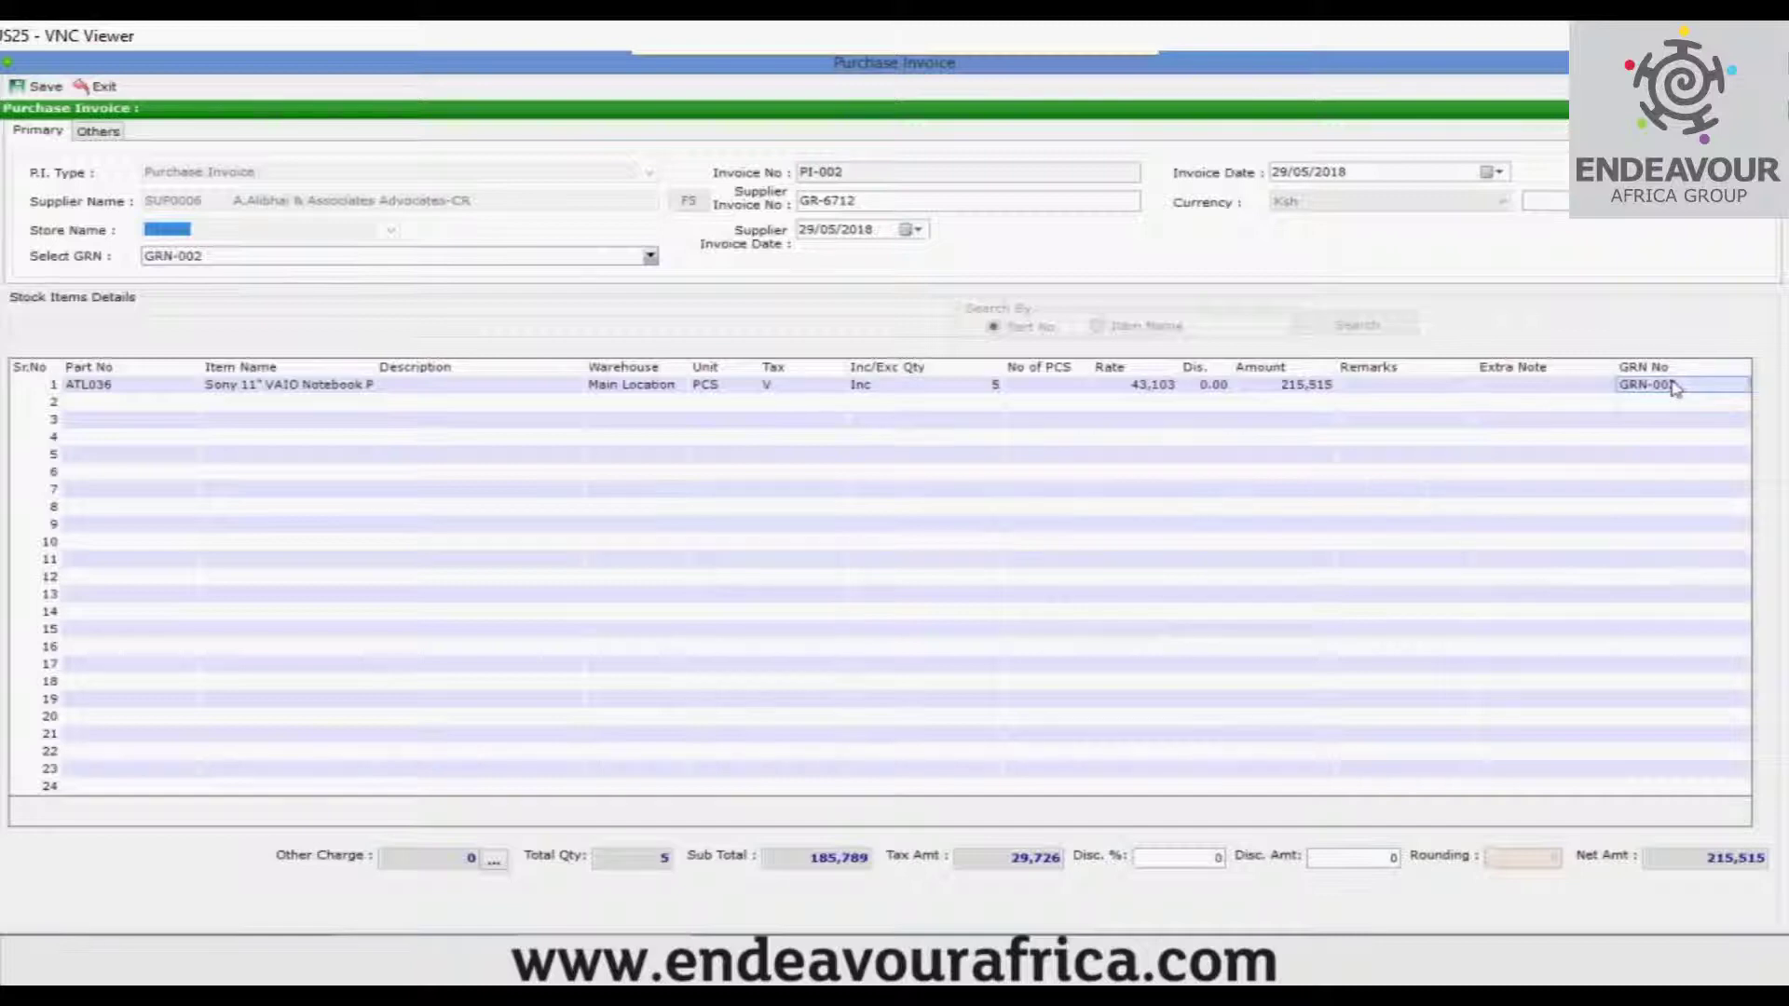
left_click(98, 390)
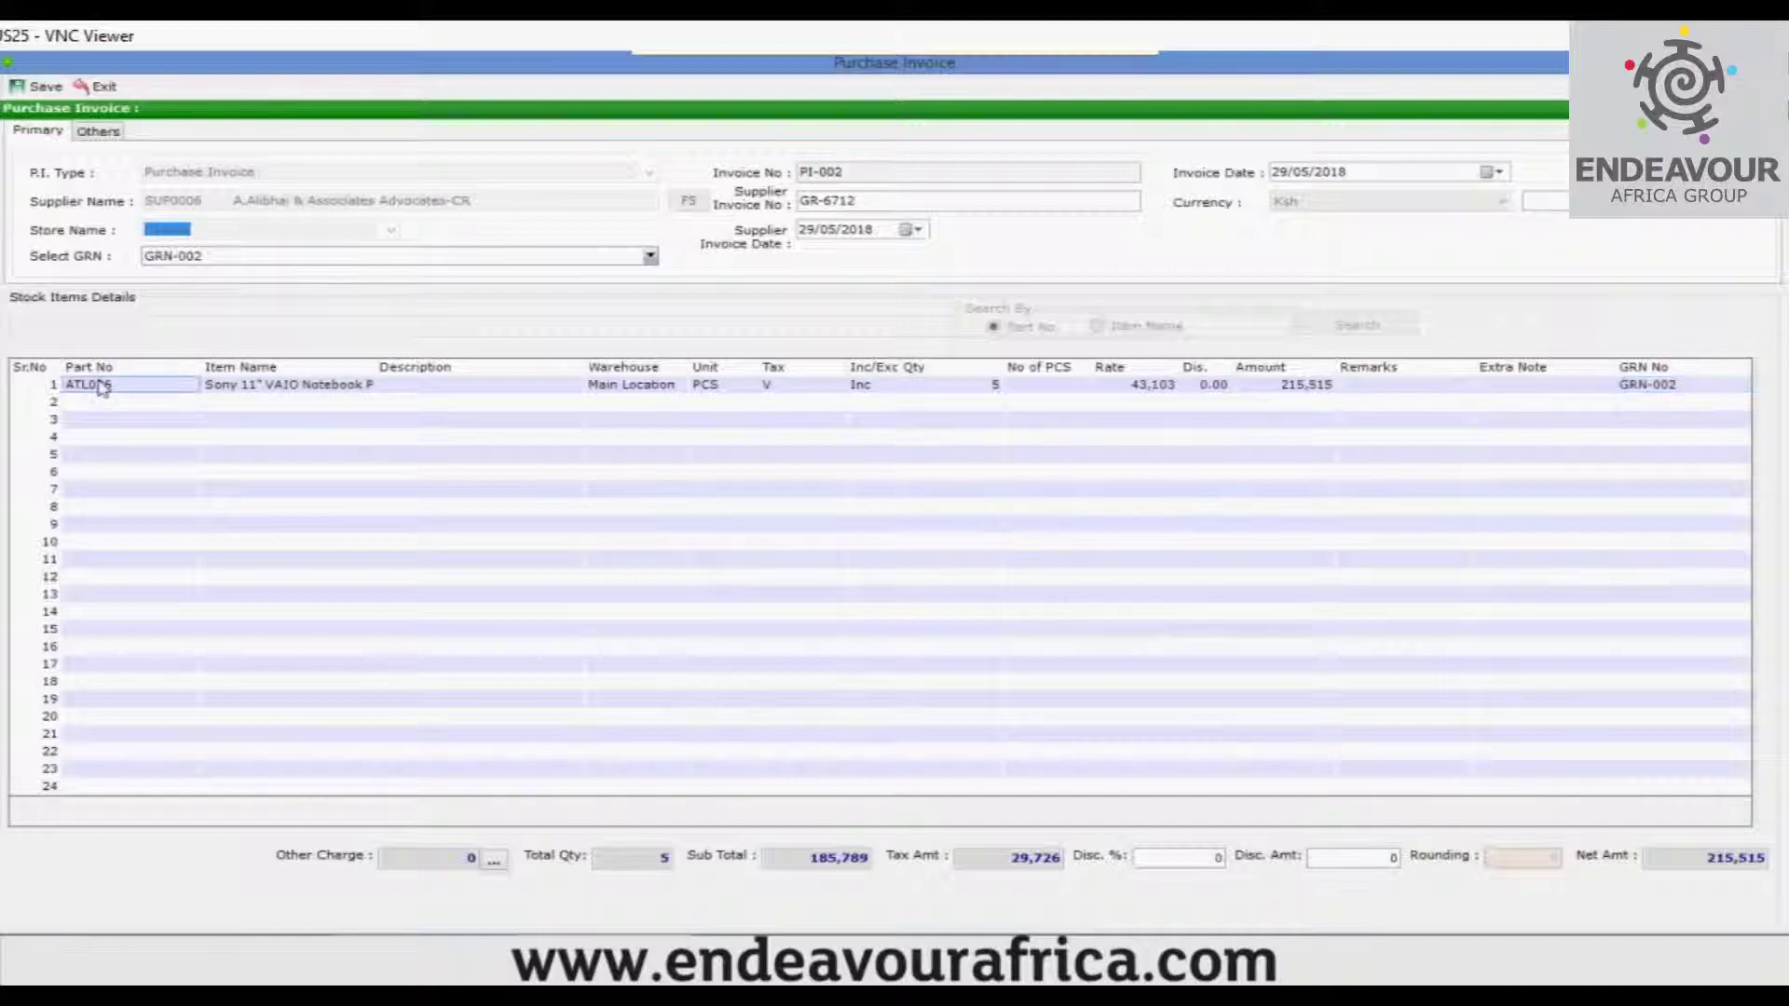
left_click(314, 391)
left_click(494, 389)
left_click(628, 392)
left_click(716, 391)
left_click(814, 395)
Review row 1's Inc/Exc tax, quantity, pieces, rate, discount, remarks and extra note cells
left_click(870, 395)
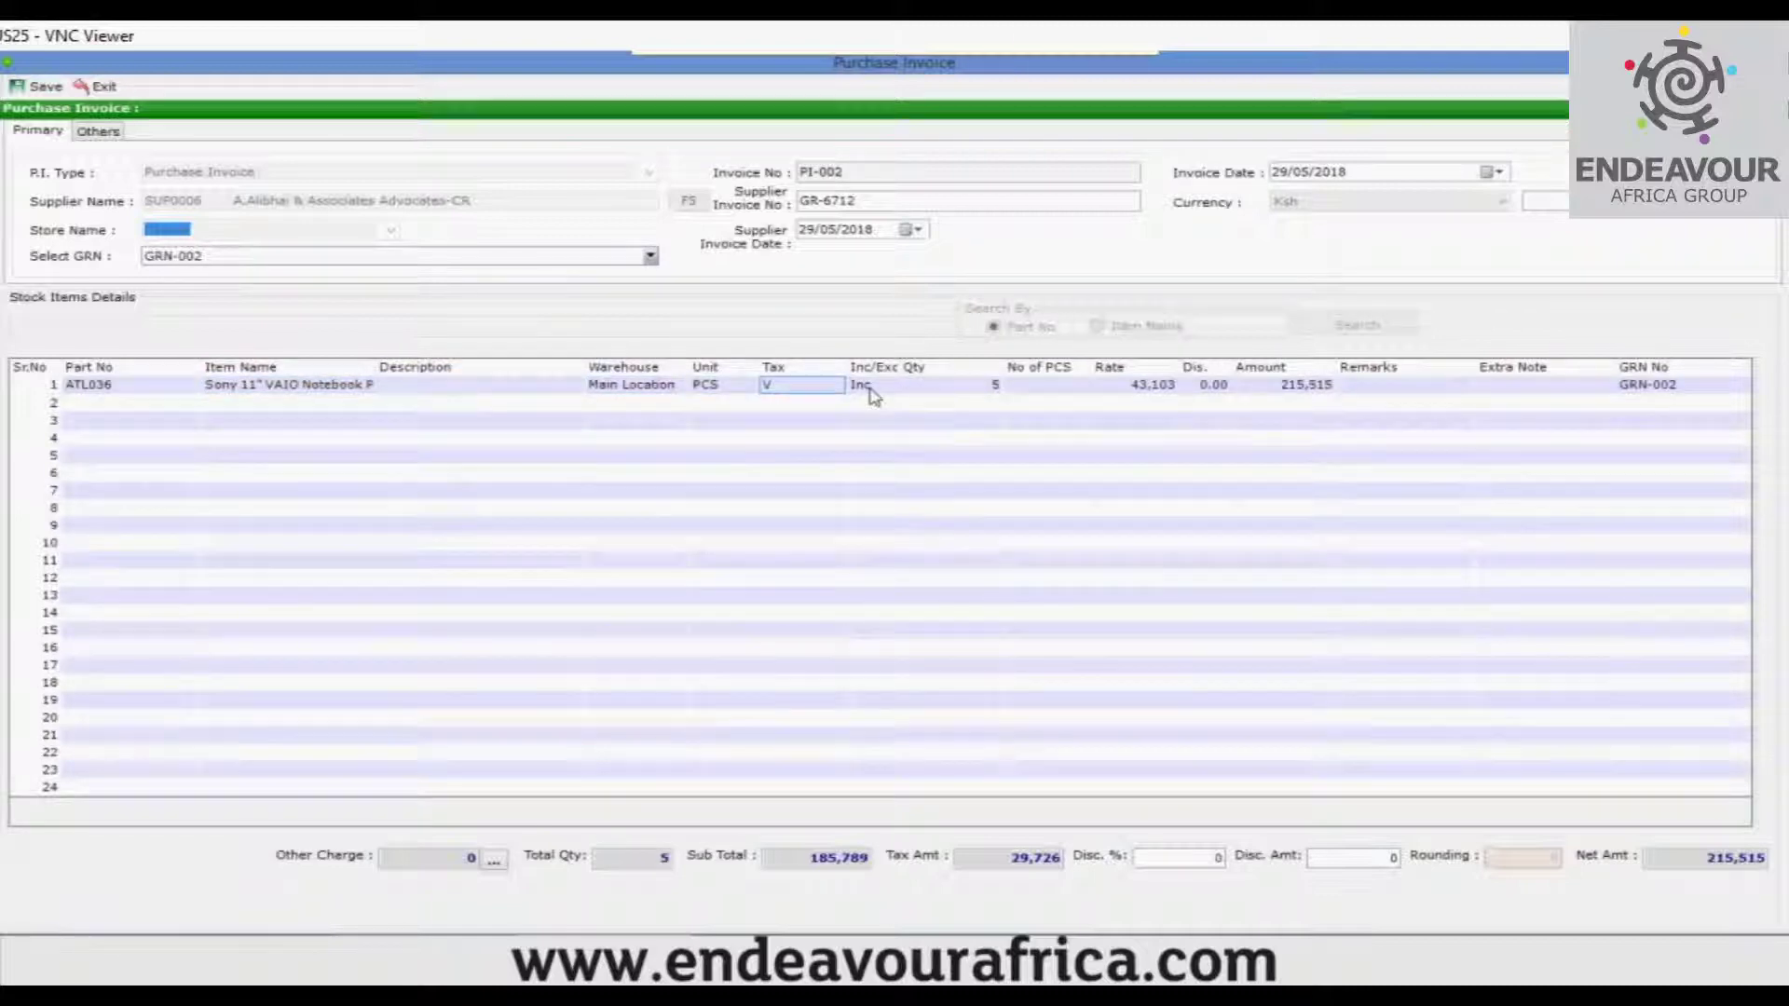
left_click(993, 397)
left_click(1081, 391)
left_click(1164, 390)
left_click(1219, 391)
left_click(1411, 388)
left_click(1539, 389)
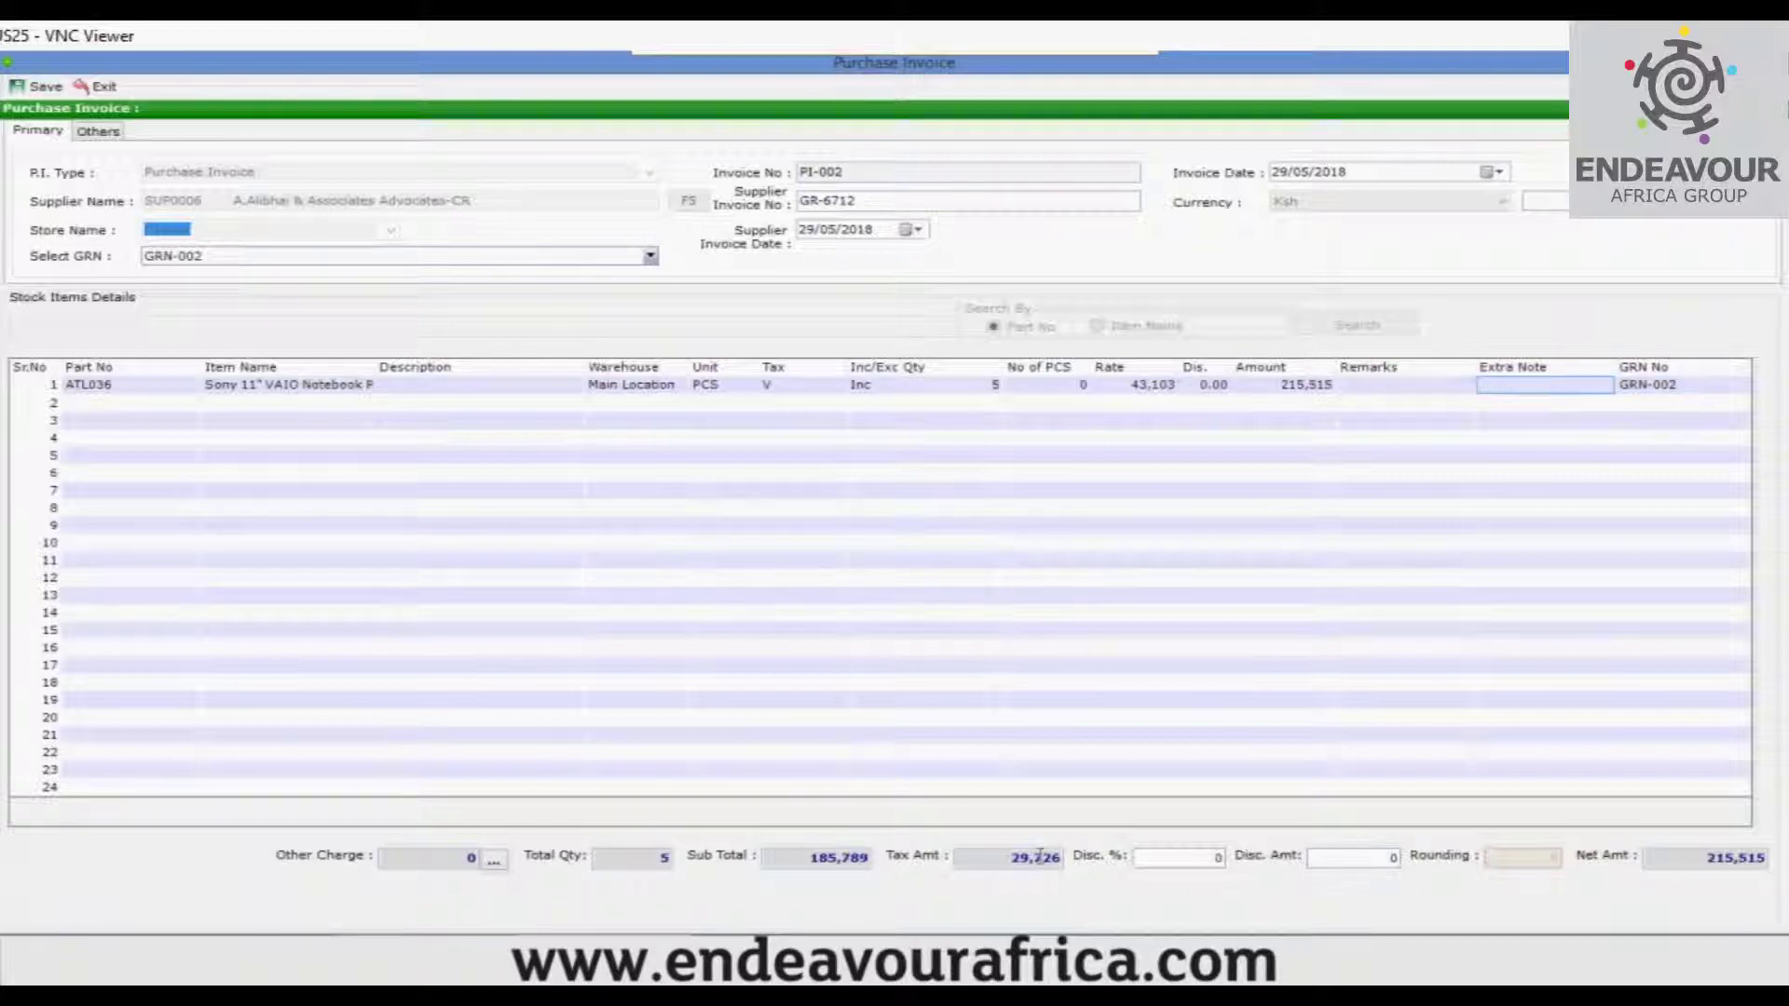
Change the discount on invoice PI-002 to 10%
left_click(1175, 856)
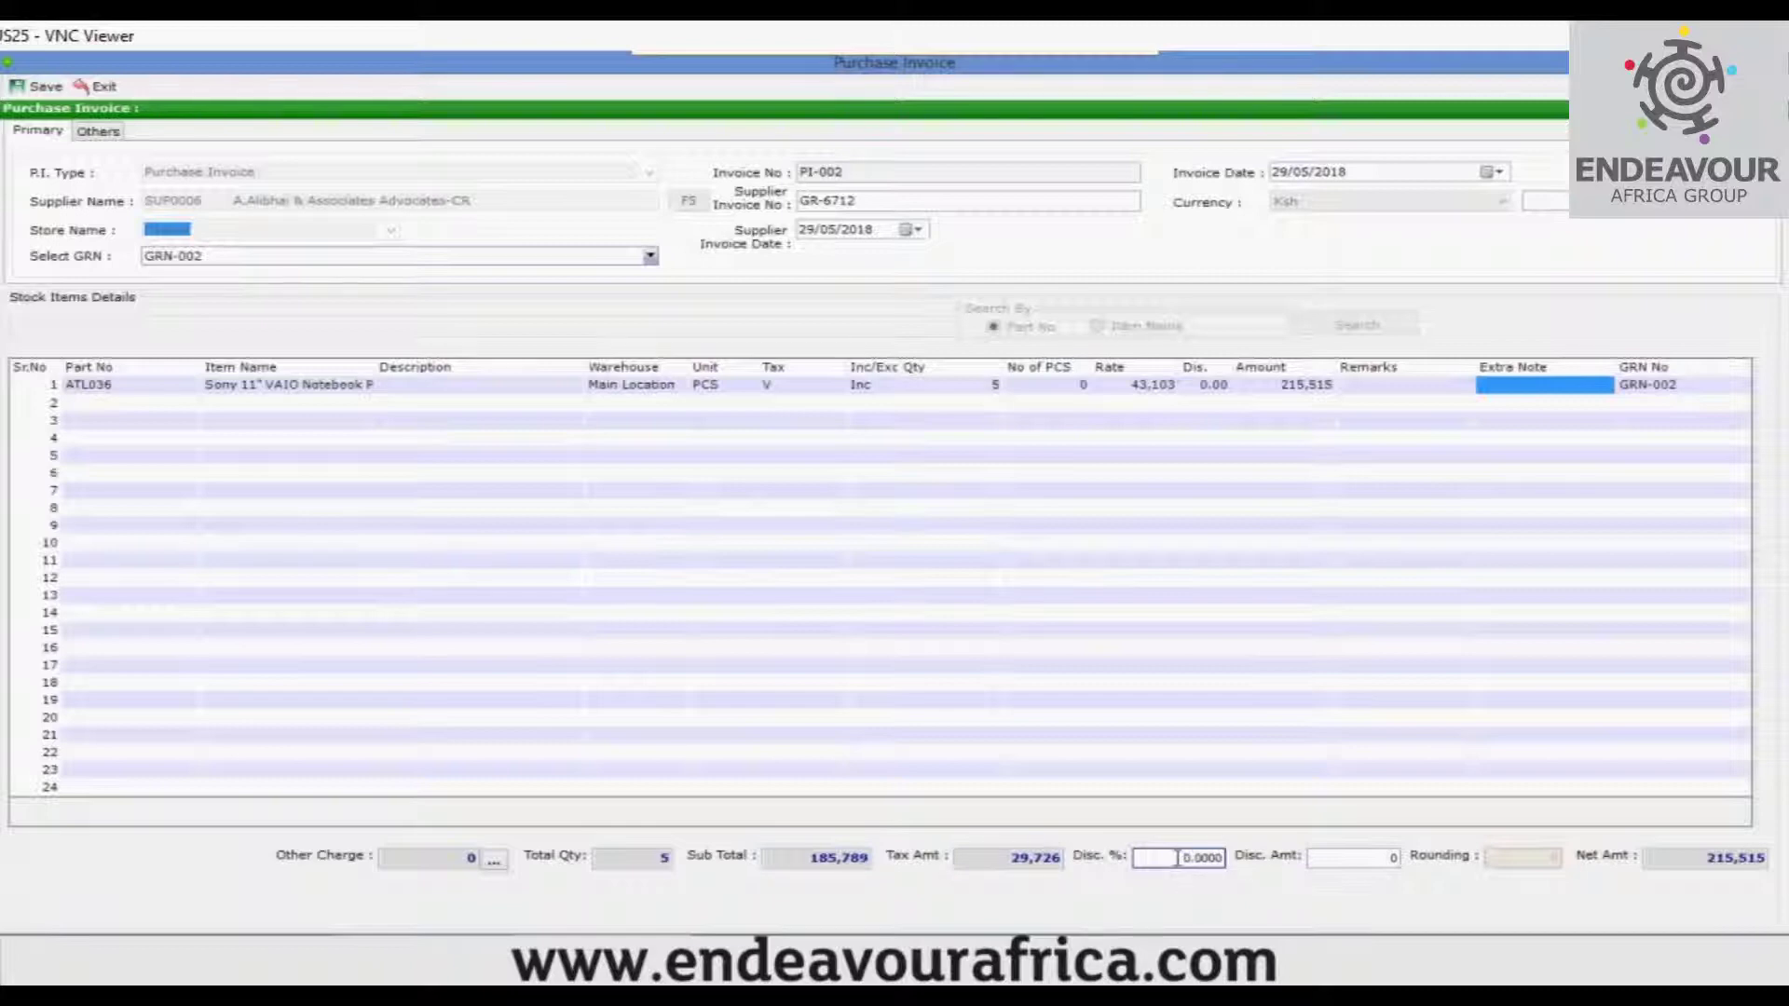
left_click_drag(1197, 864, 1132, 864)
type("10")
key("Tab")
left_click(1388, 578)
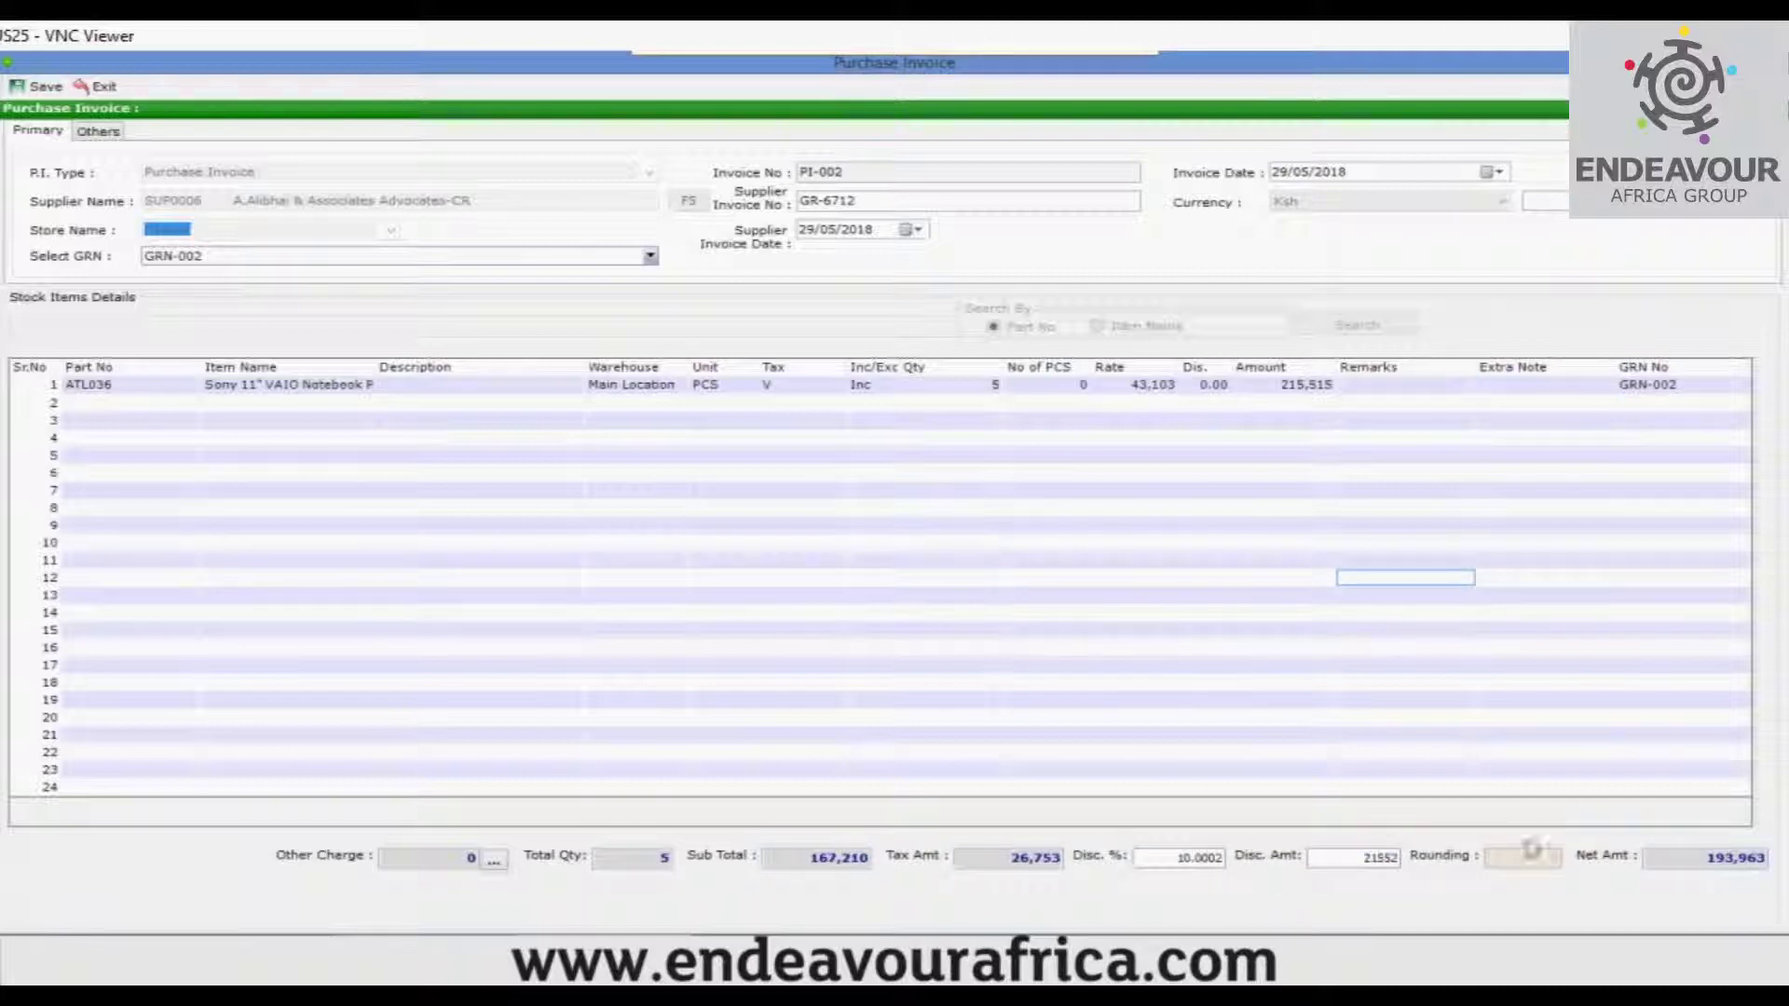
left_click(1066, 579)
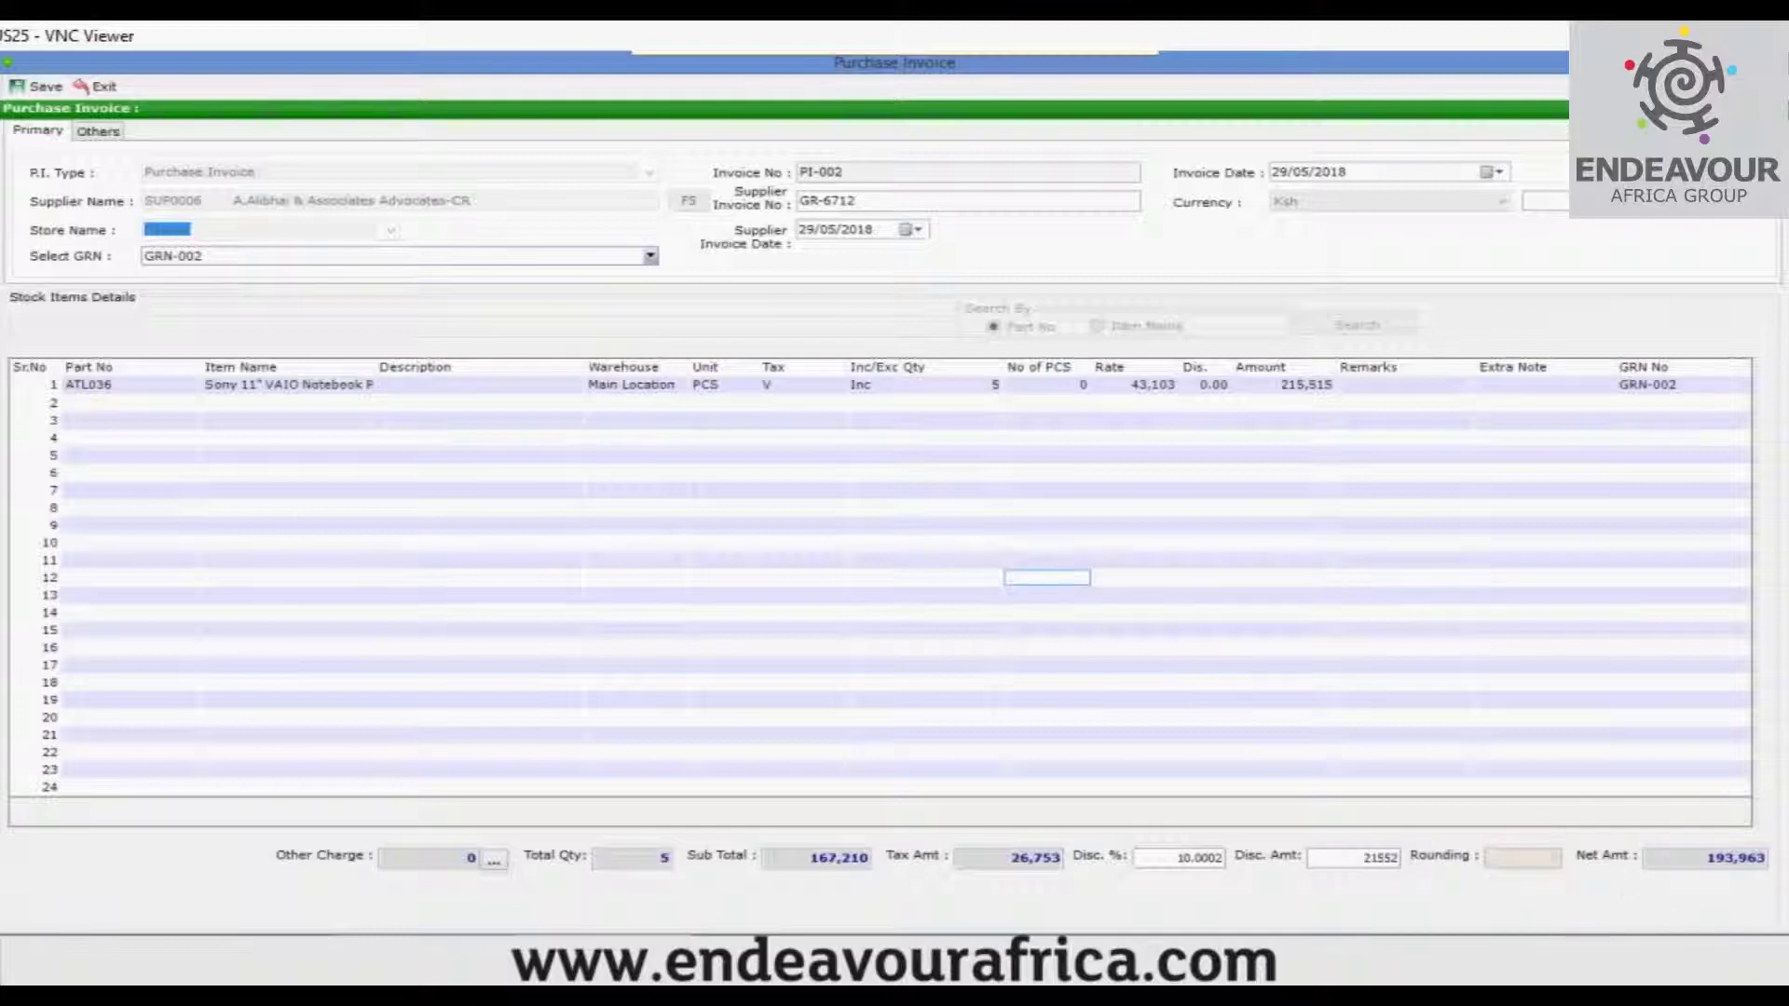
Save PI-002, allocating the 193,963 net amount as a New Ref bill reference
left_click(41, 89)
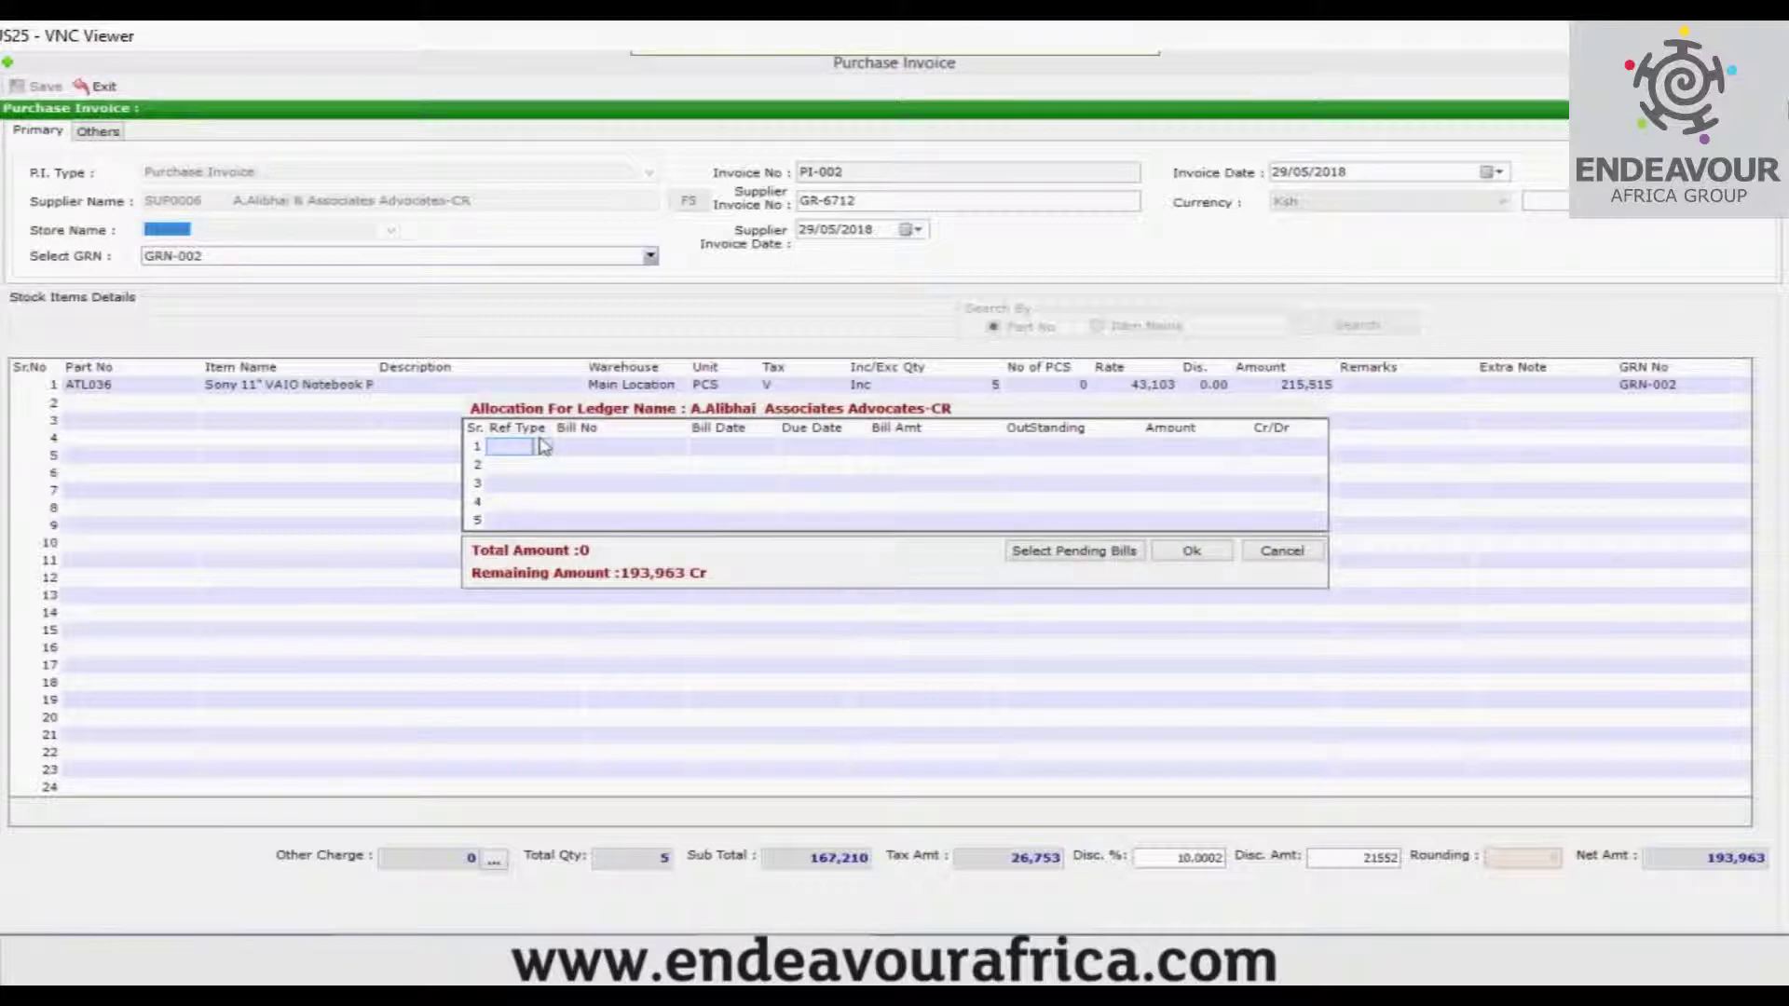
left_click(536, 447)
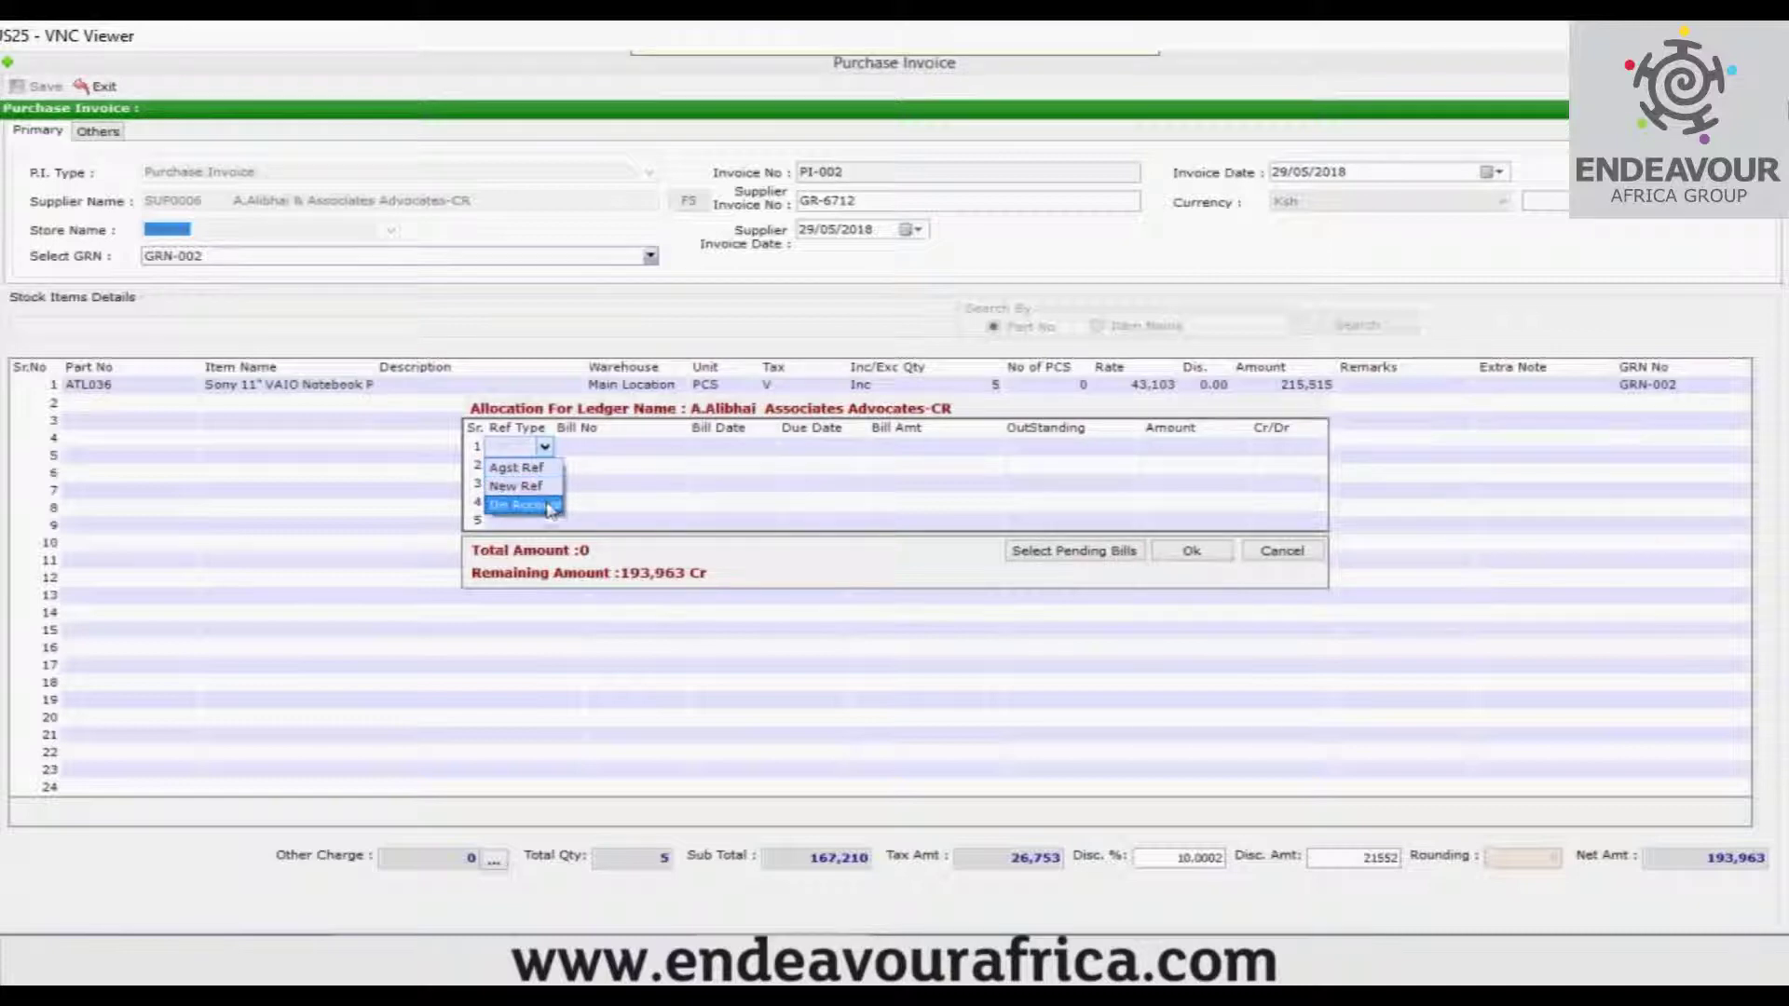
left_click(548, 491)
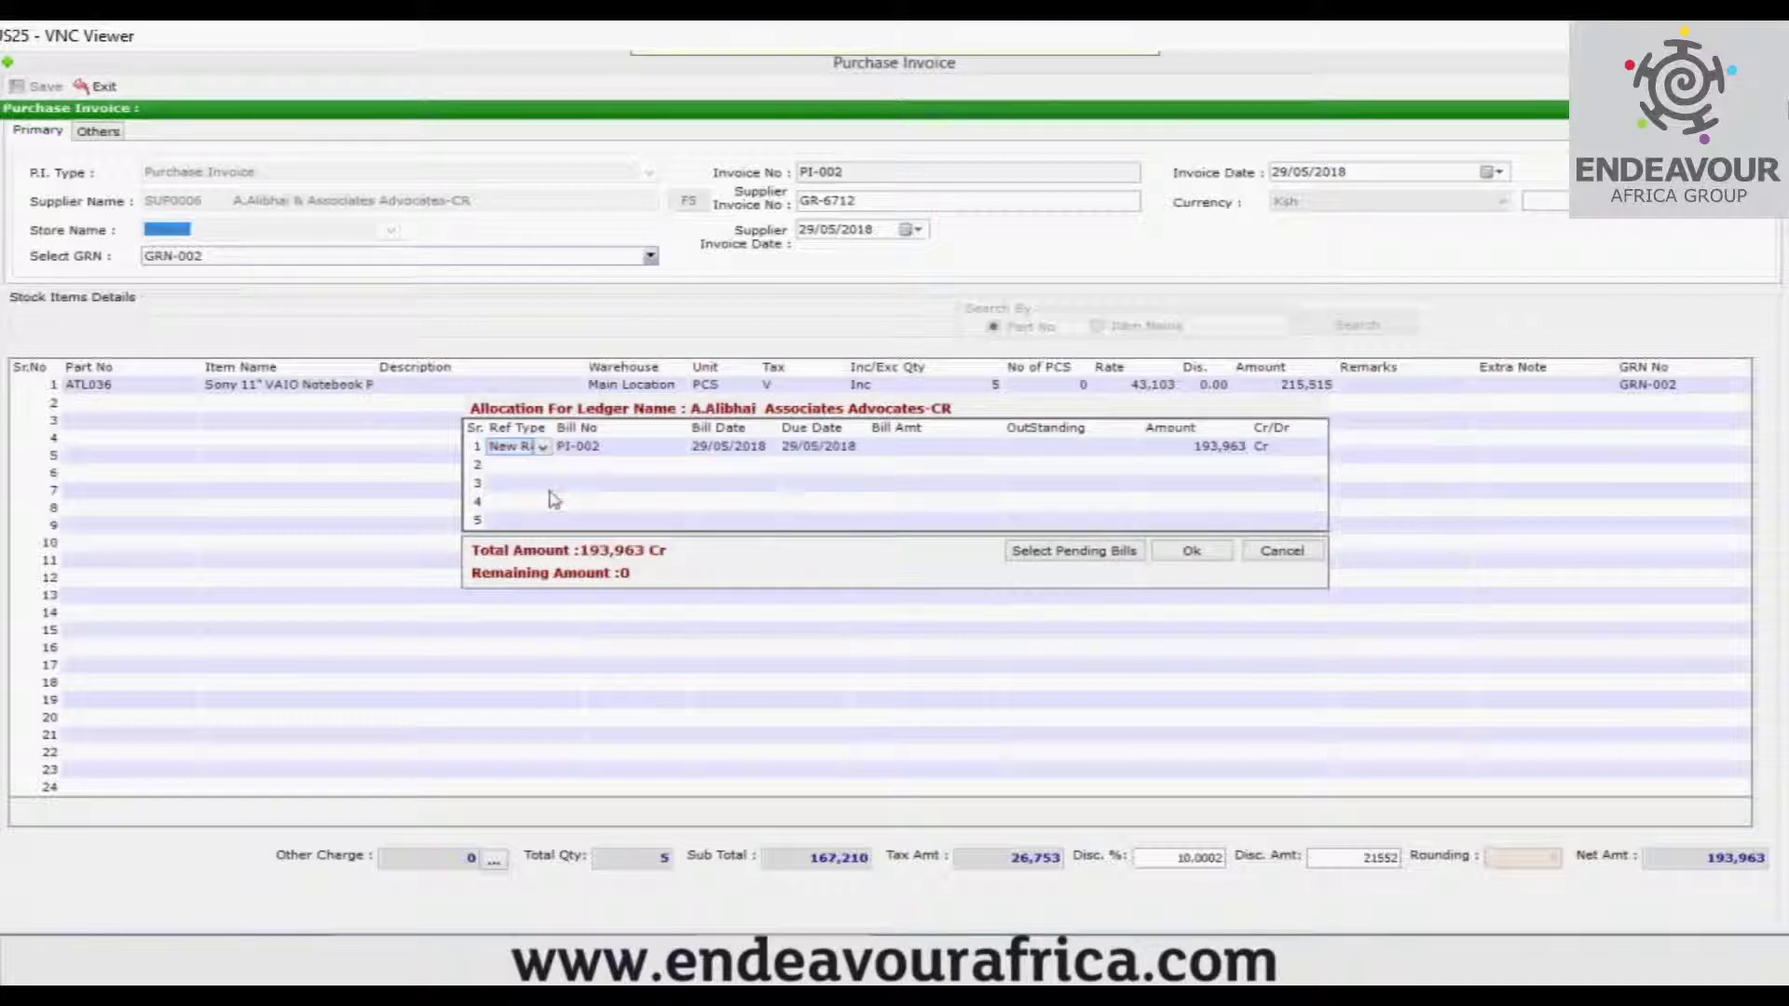
left_click(604, 453)
left_click(723, 451)
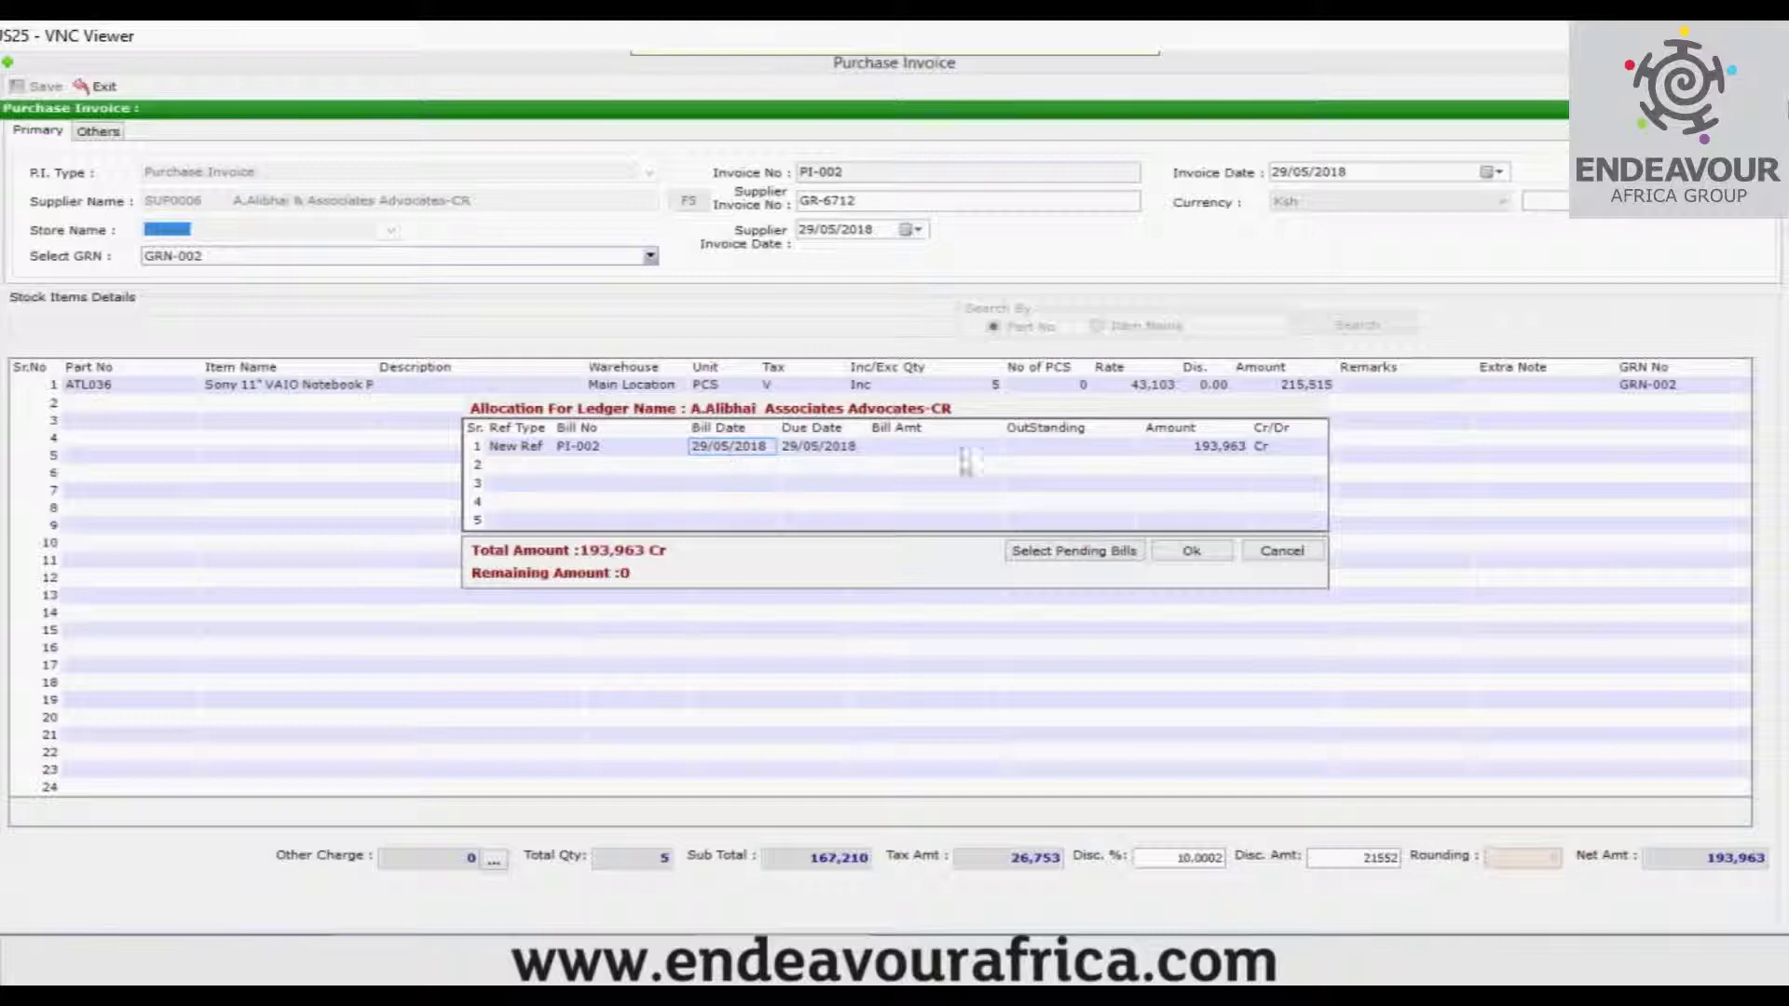
left_click(1193, 552)
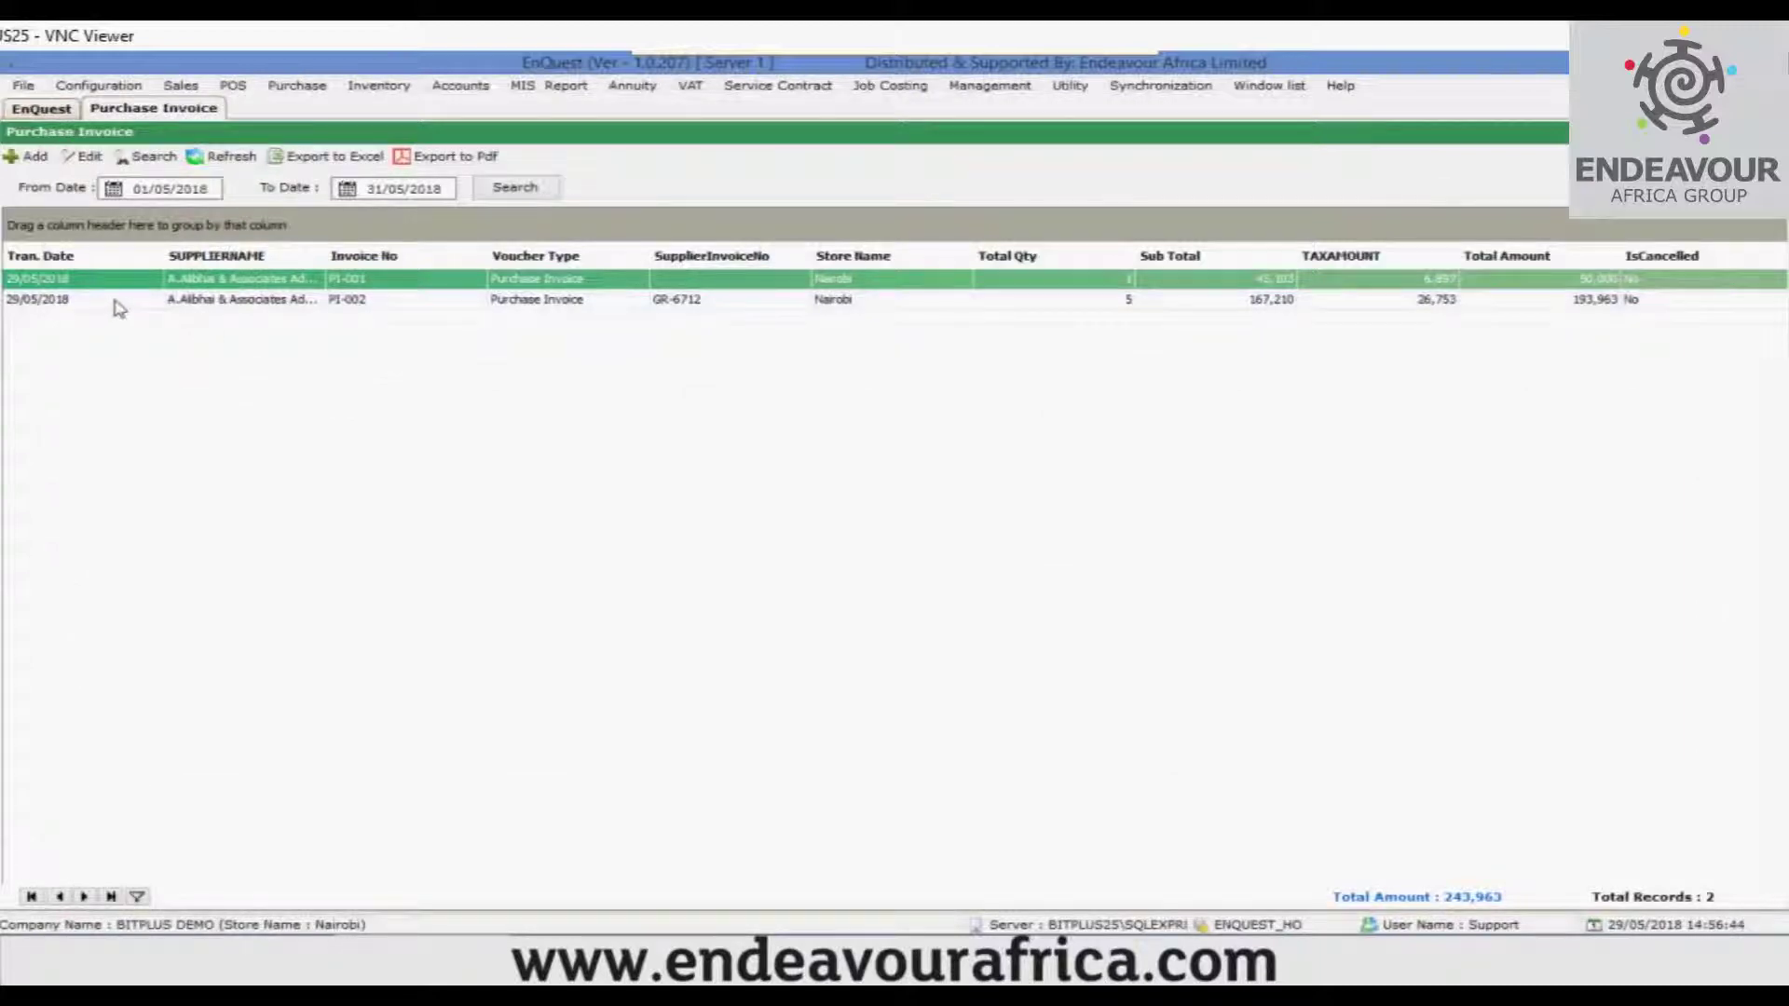
left_click(119, 303)
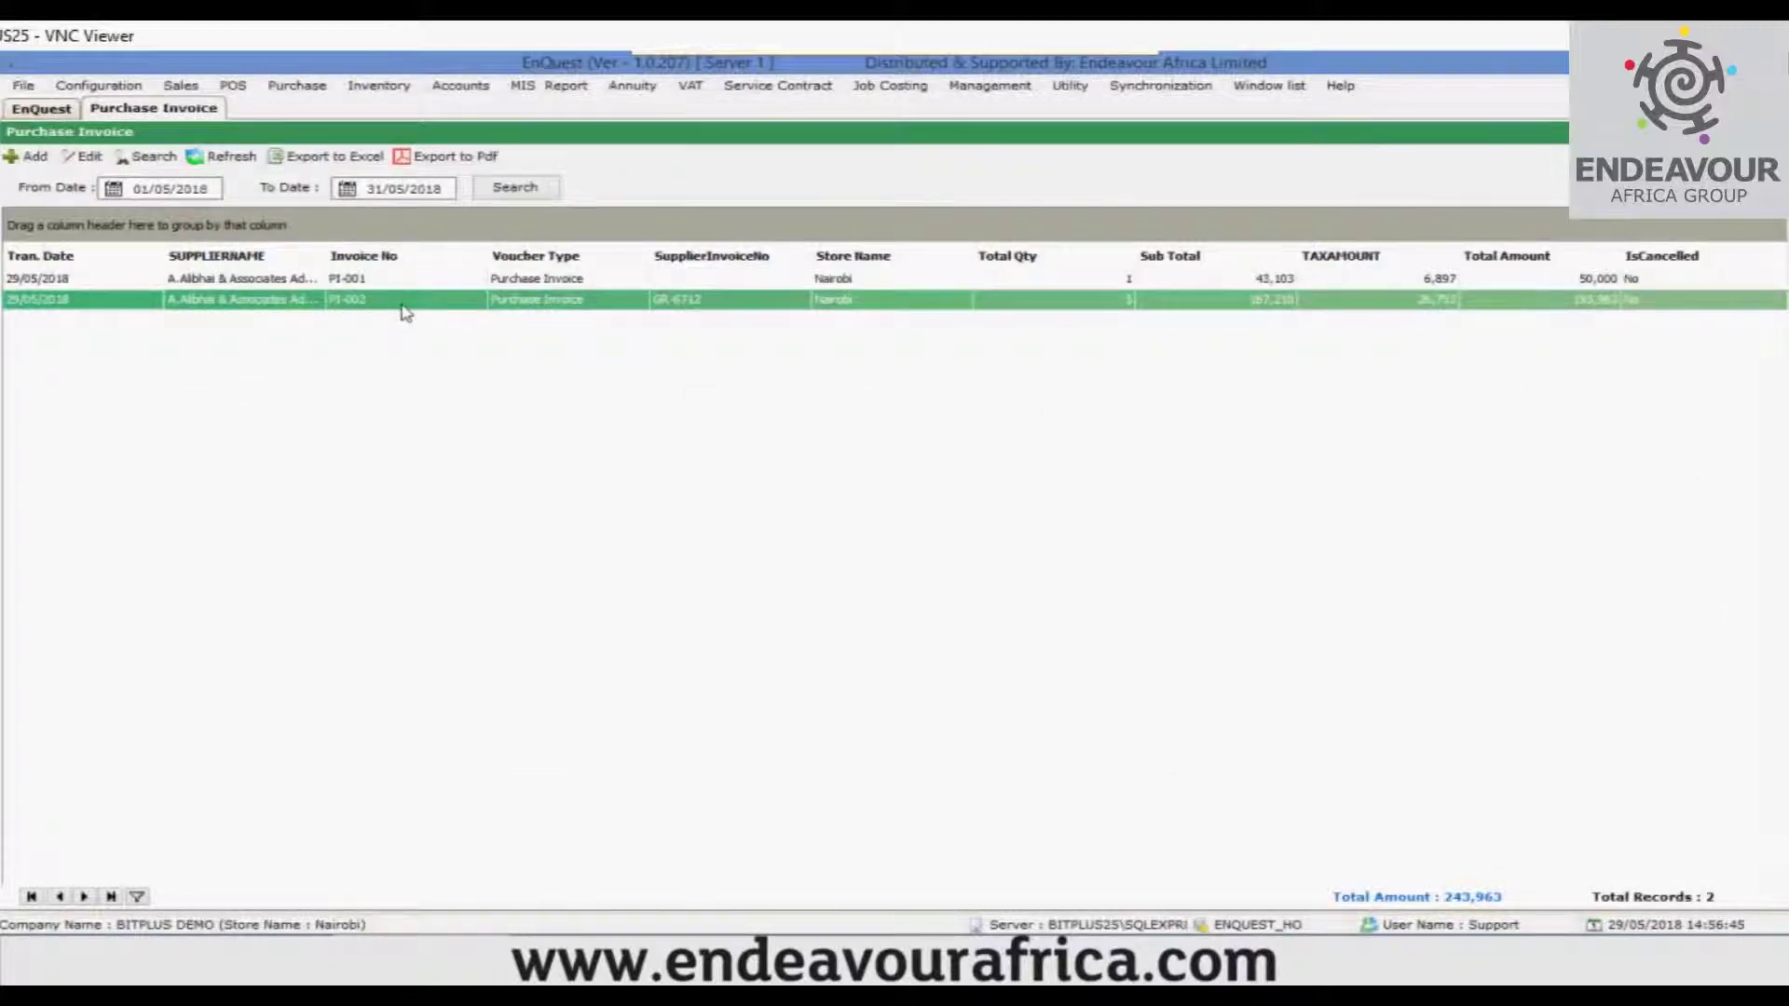
double_click(406, 312)
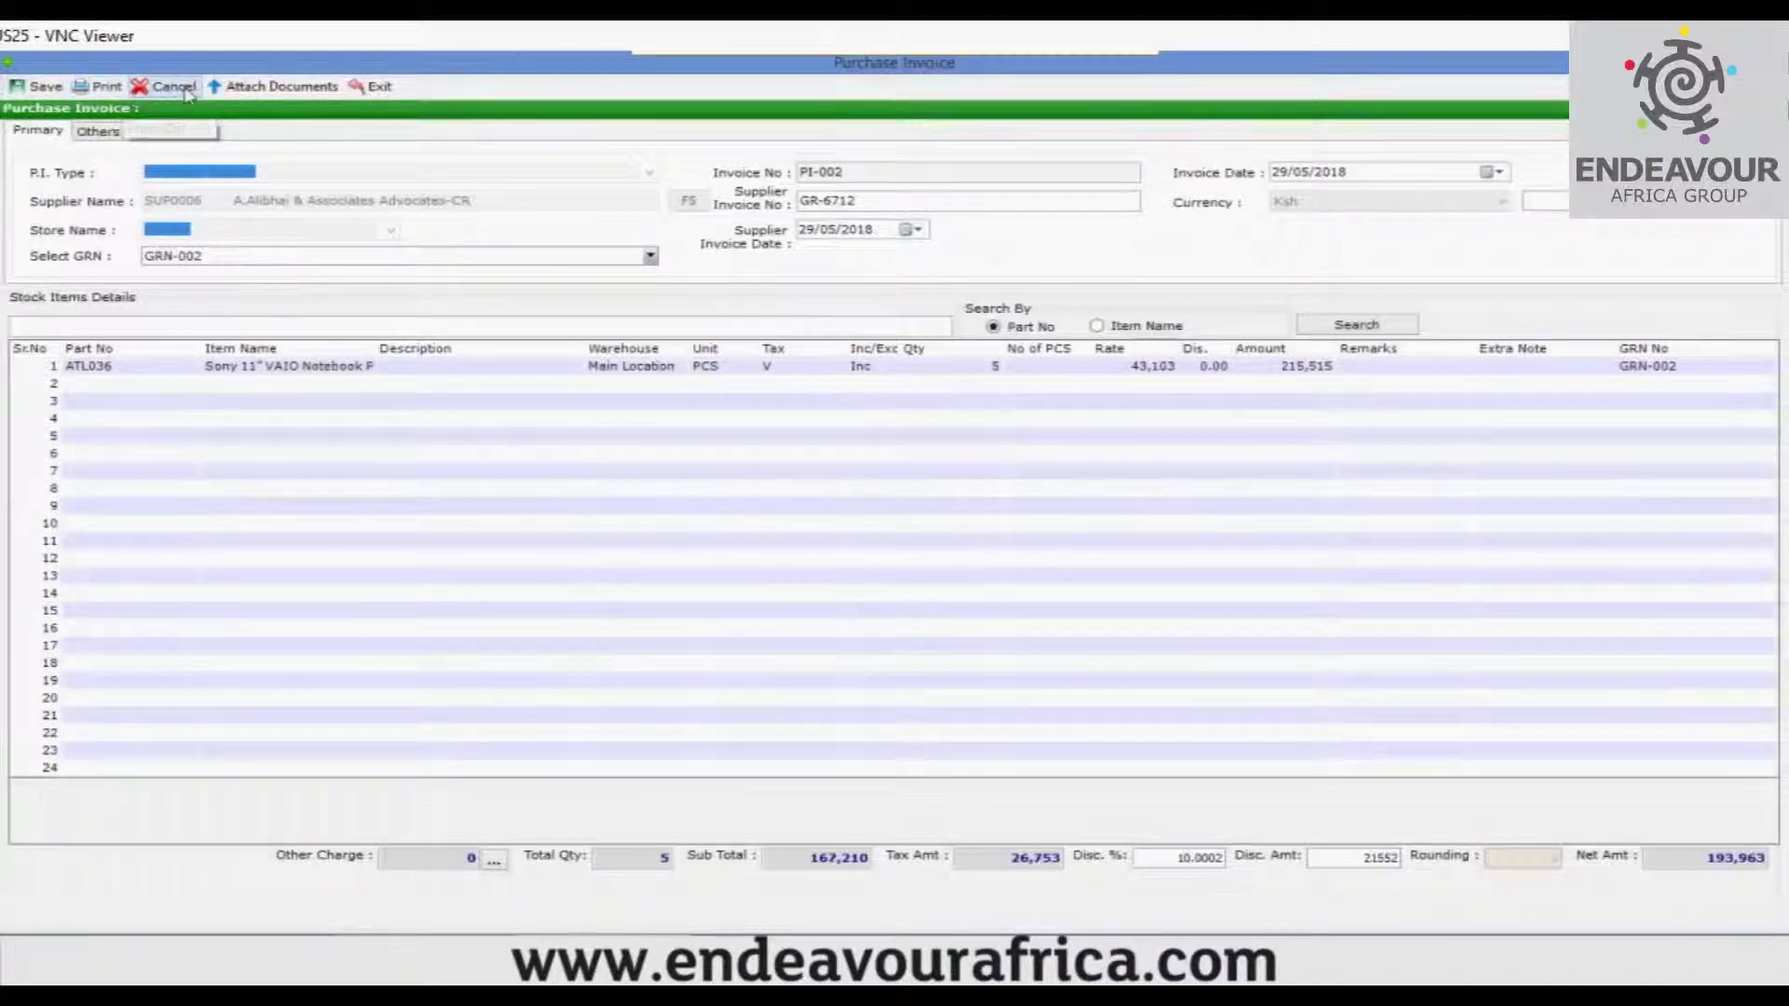
left_click(596, 542)
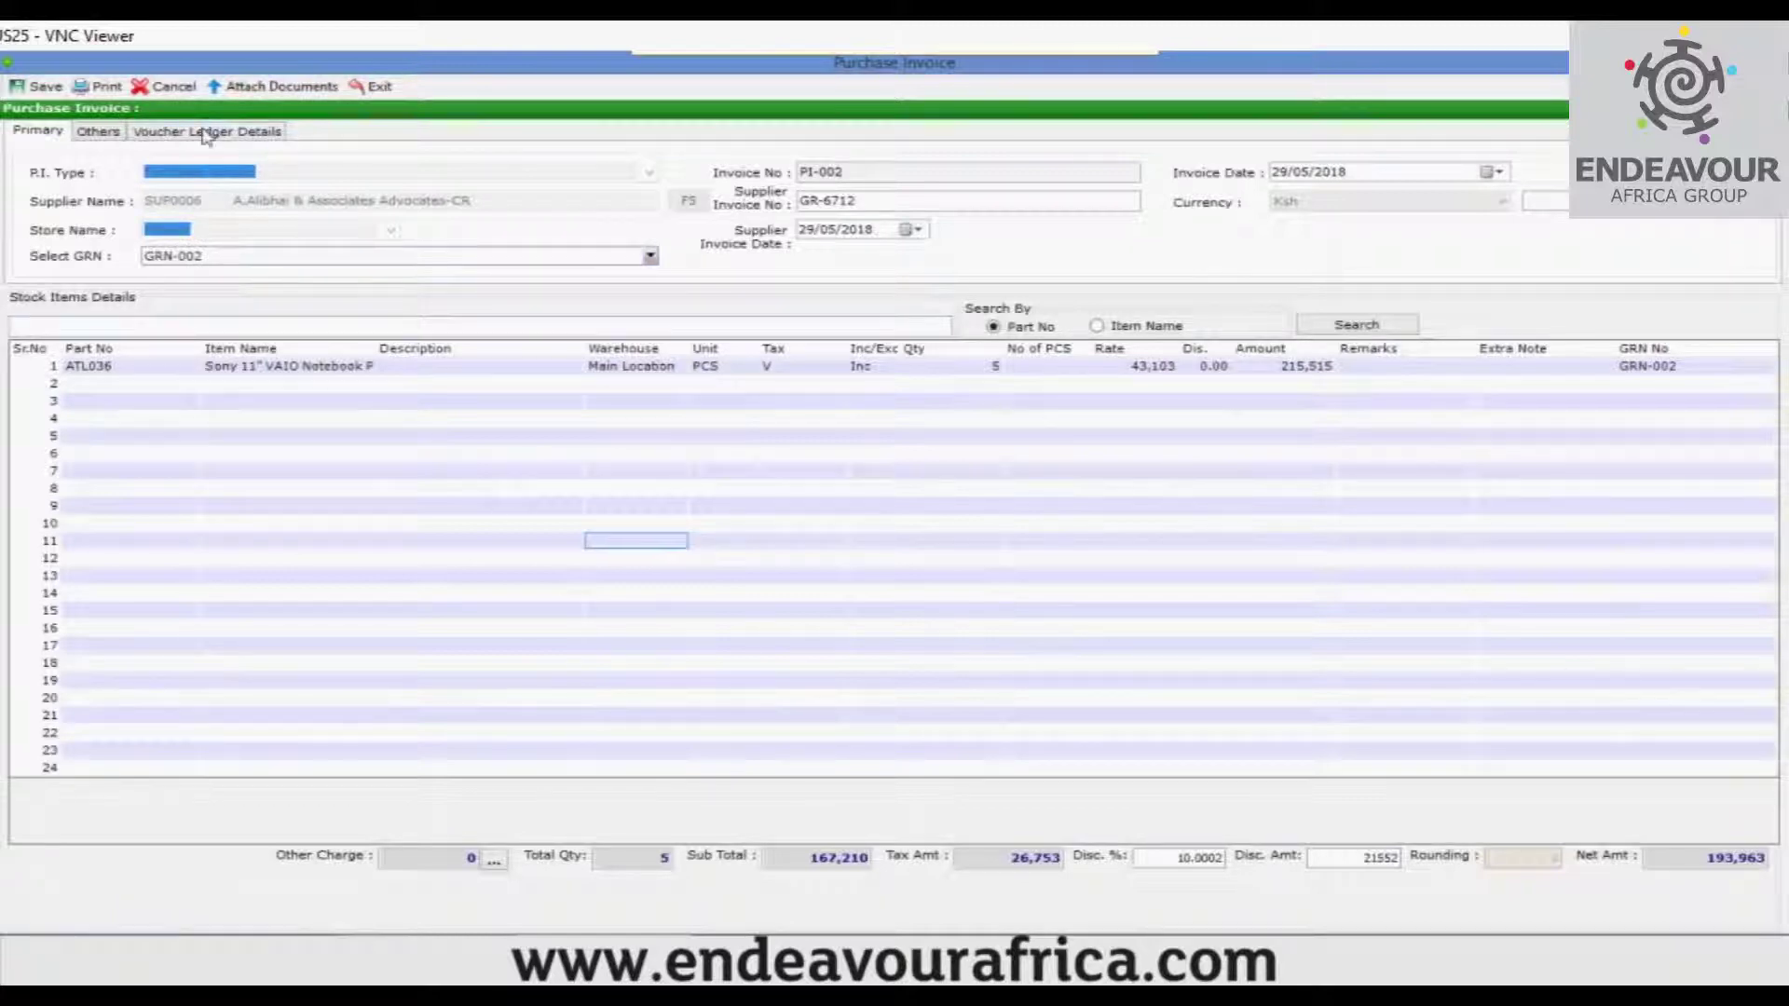
left_click(206, 136)
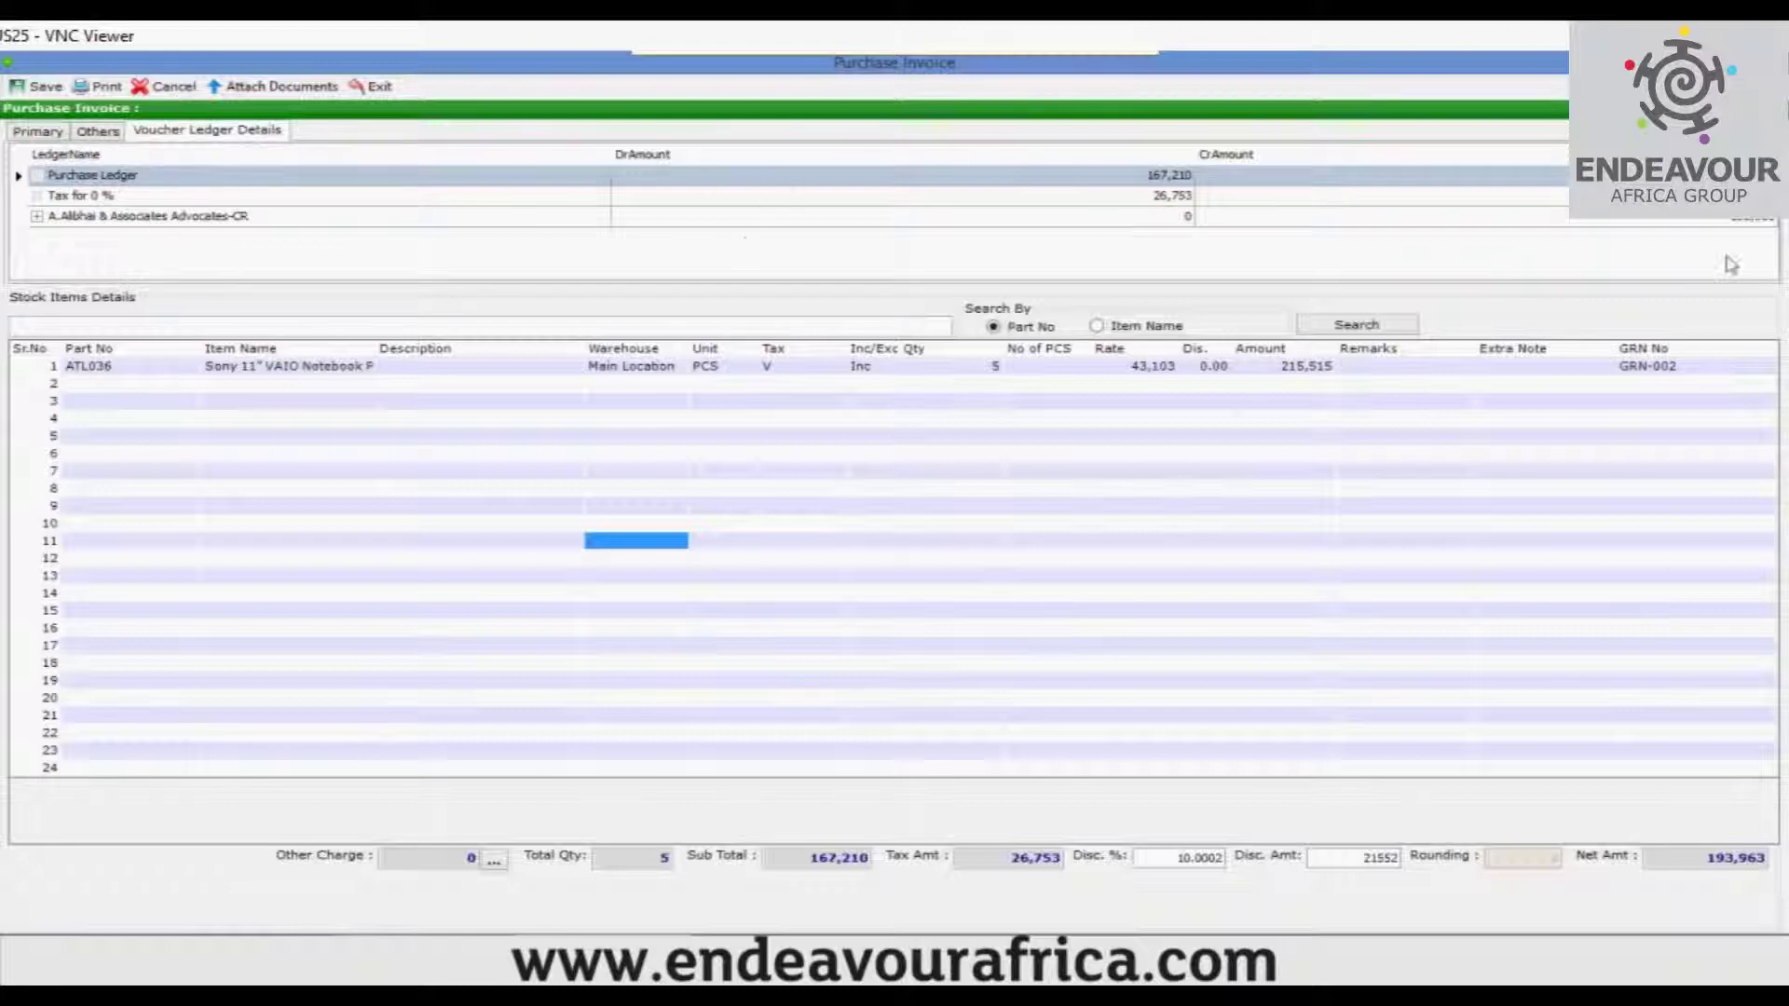
left_click(37, 216)
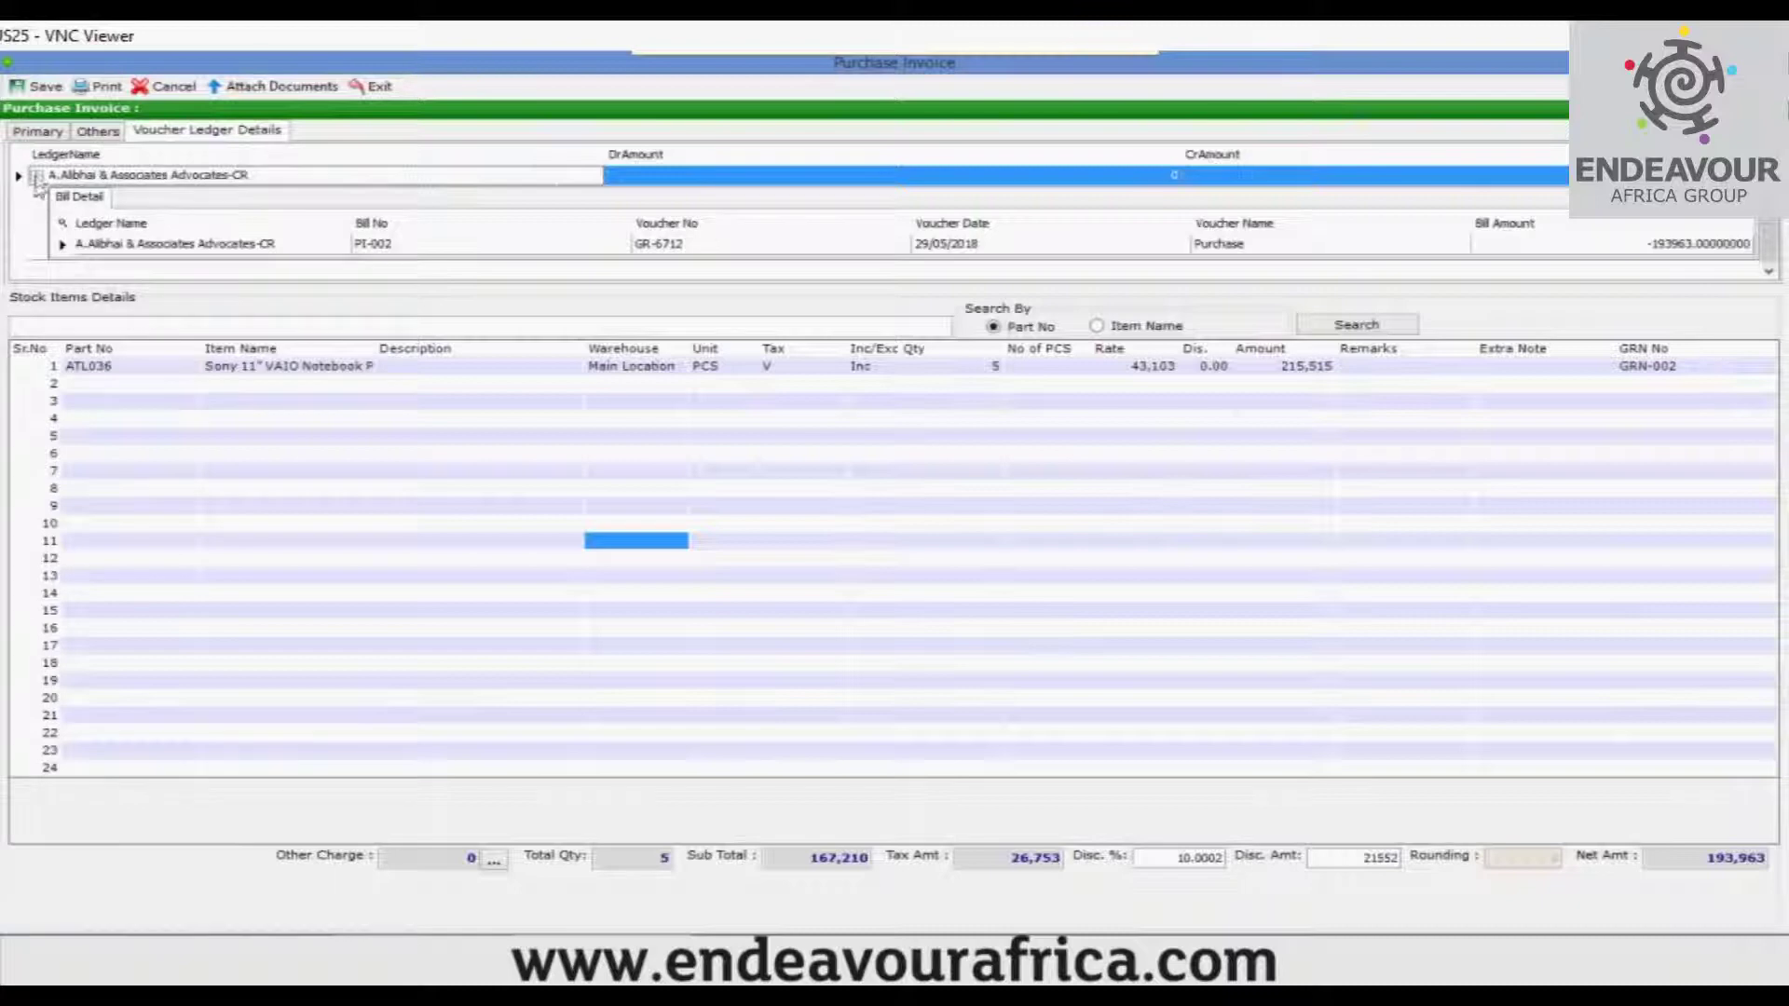
left_click(37, 177)
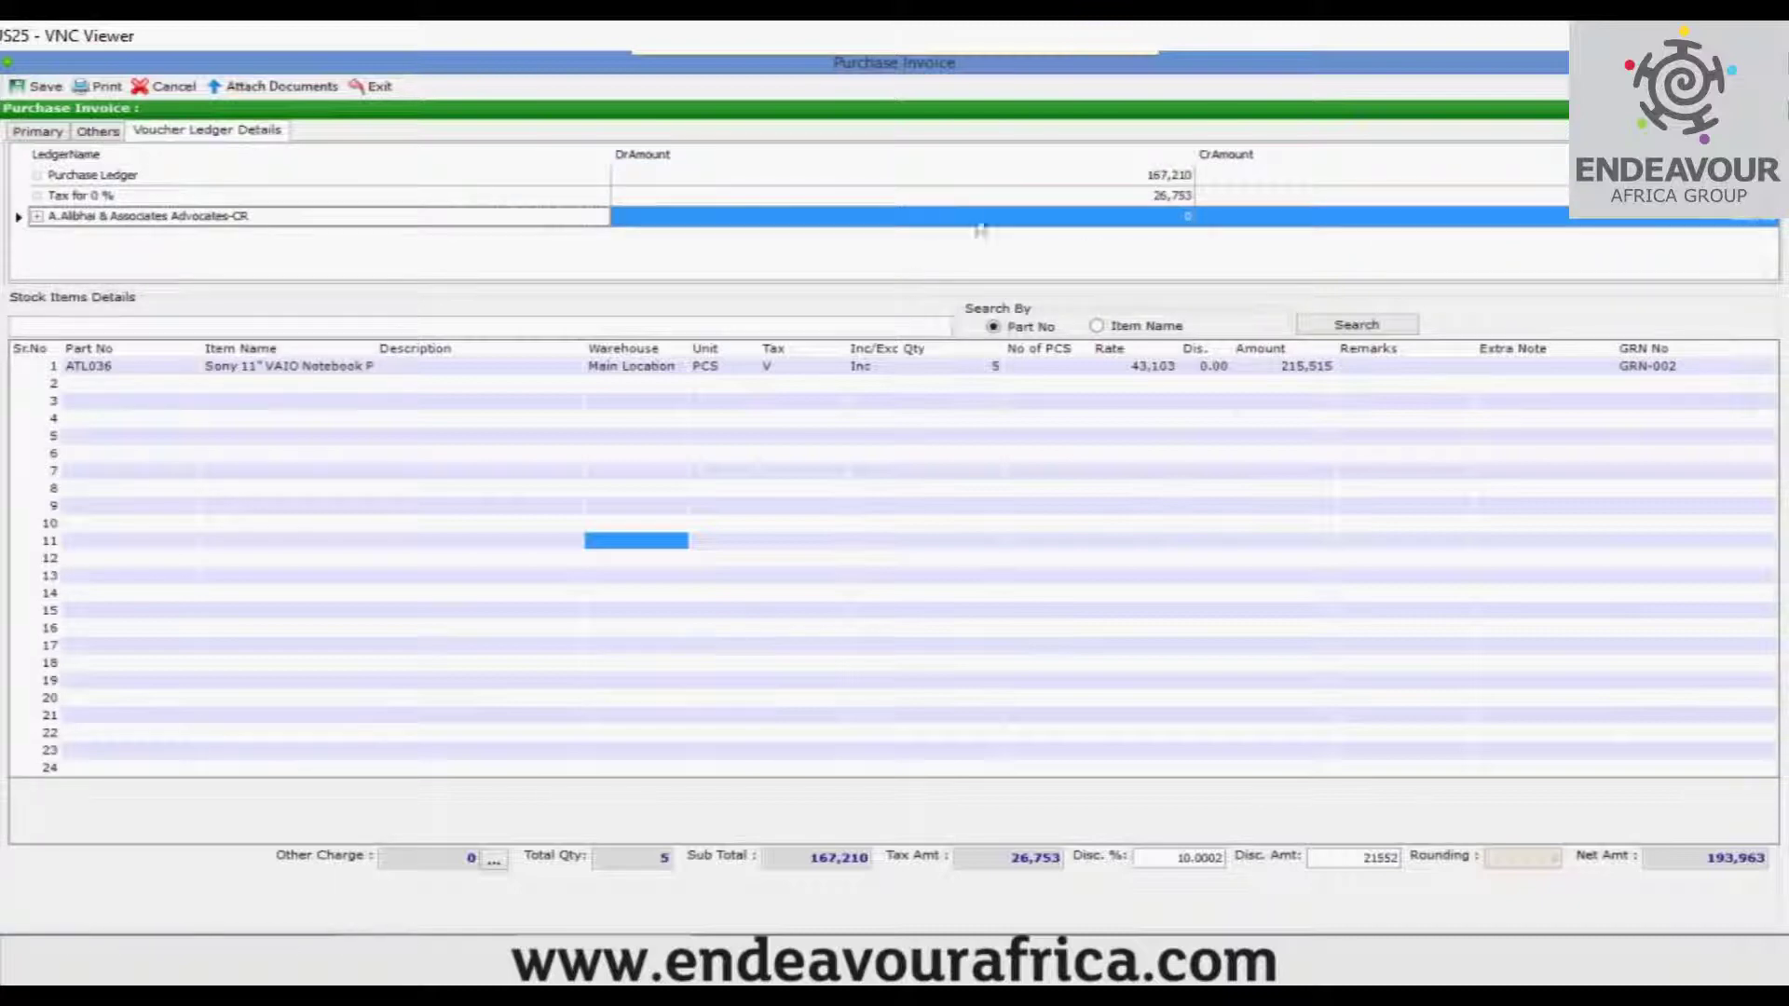
left_click(372, 88)
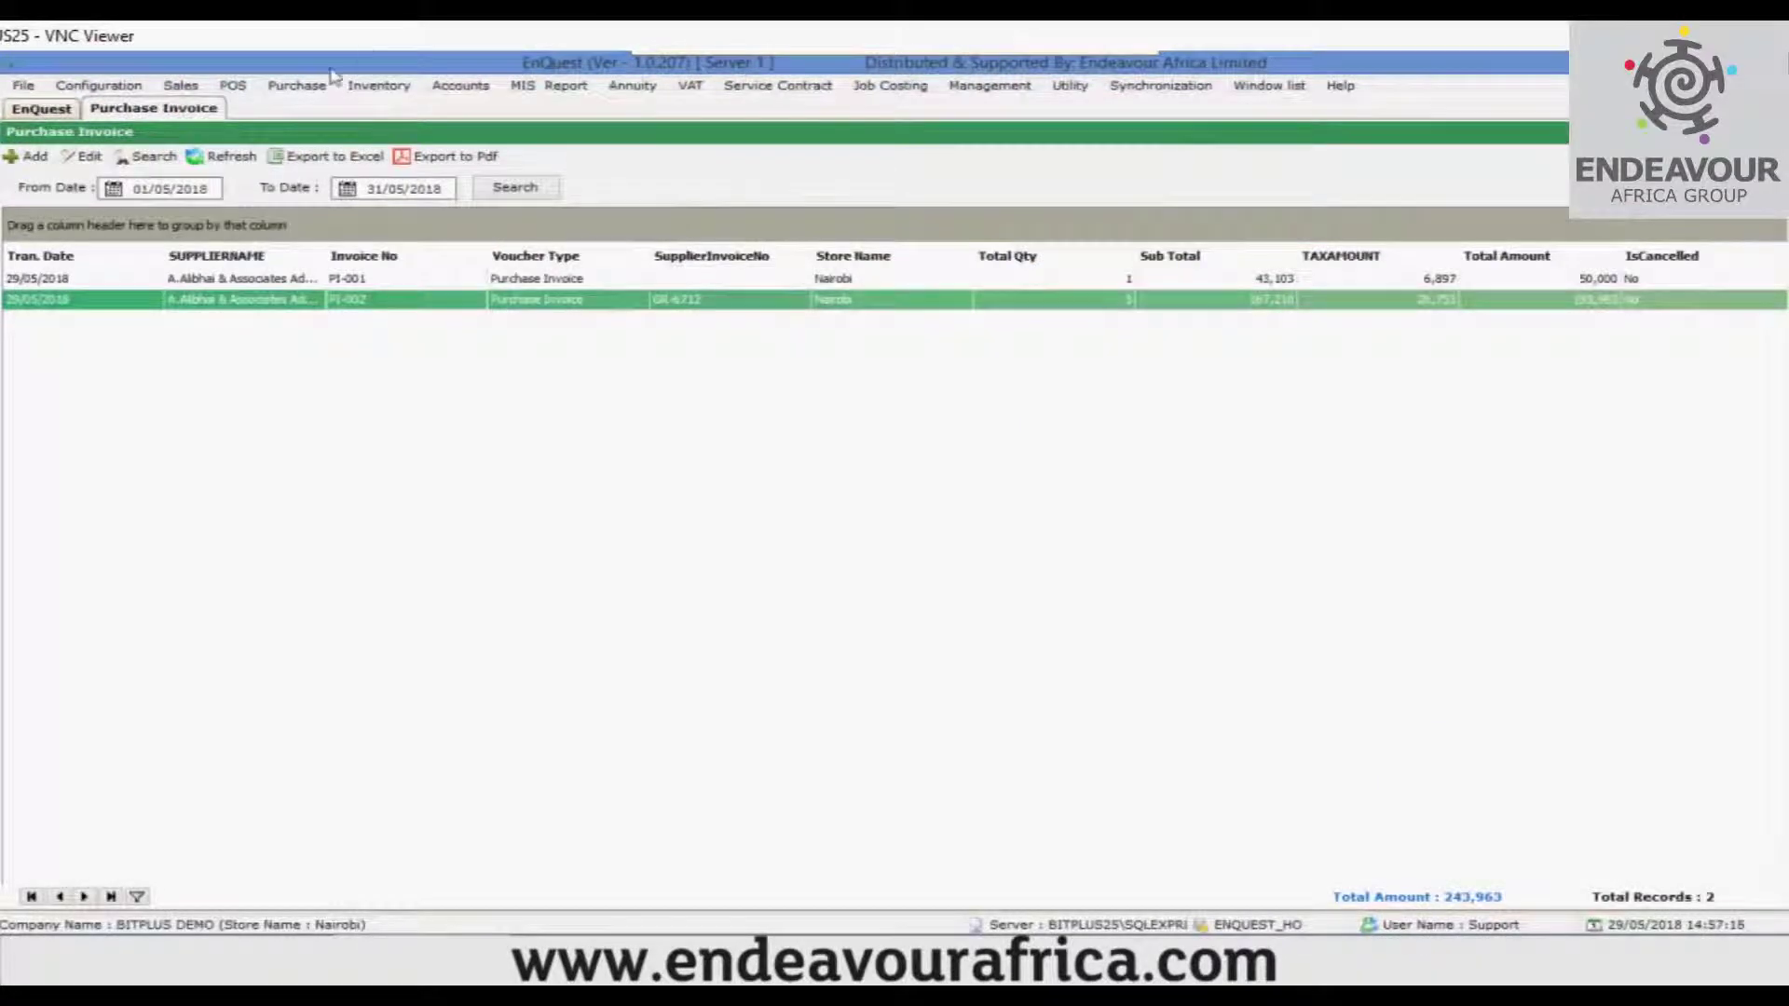
Go to Purchase > Transaction > Purchase Return and add a new return
left_click(319, 91)
mouse_move(340, 129)
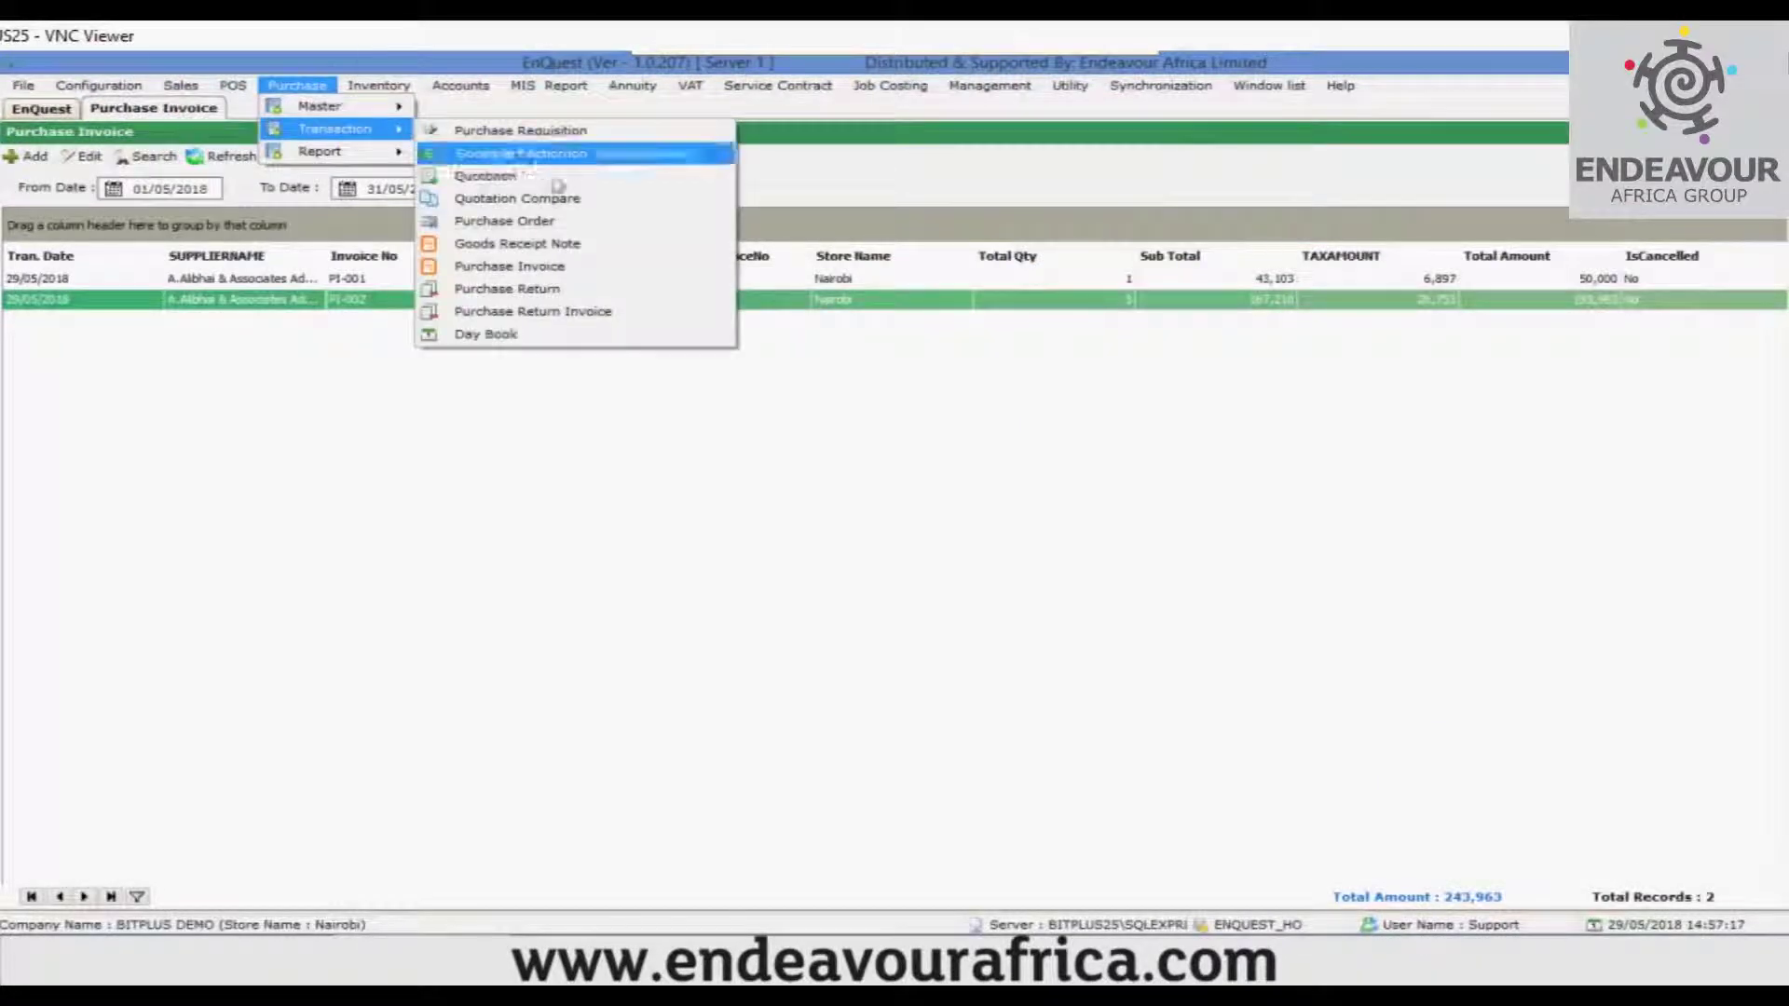
left_click(556, 293)
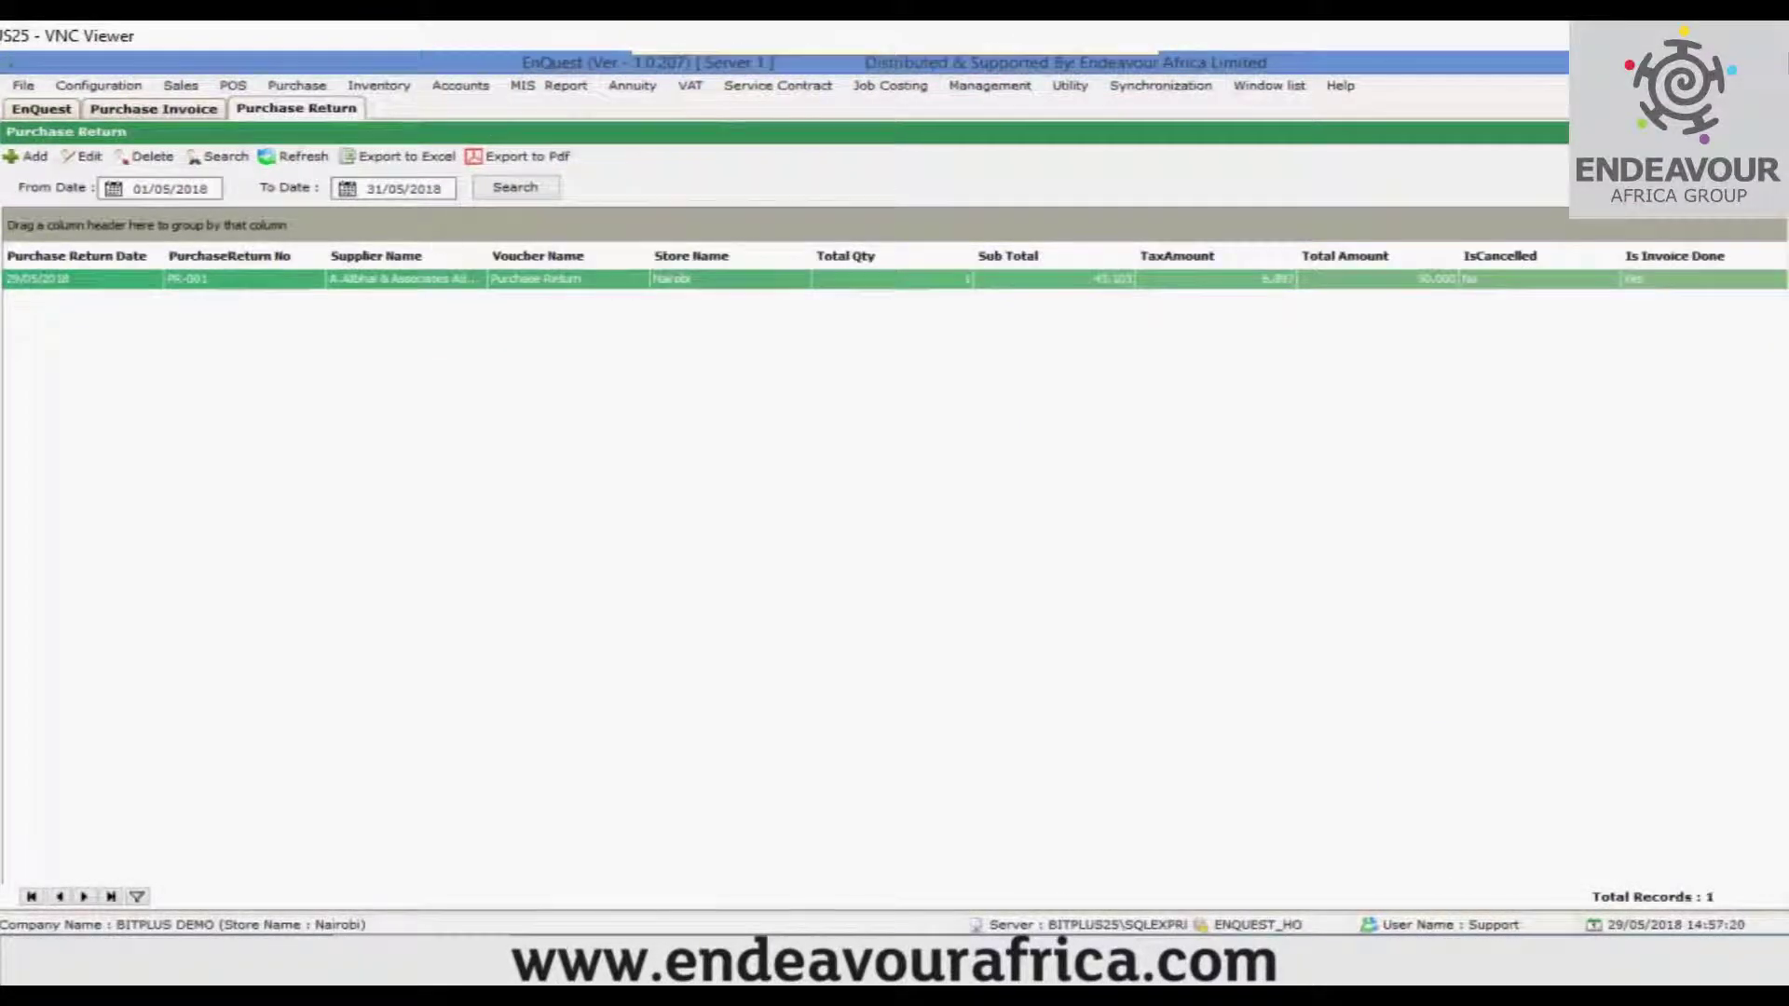
left_click(35, 157)
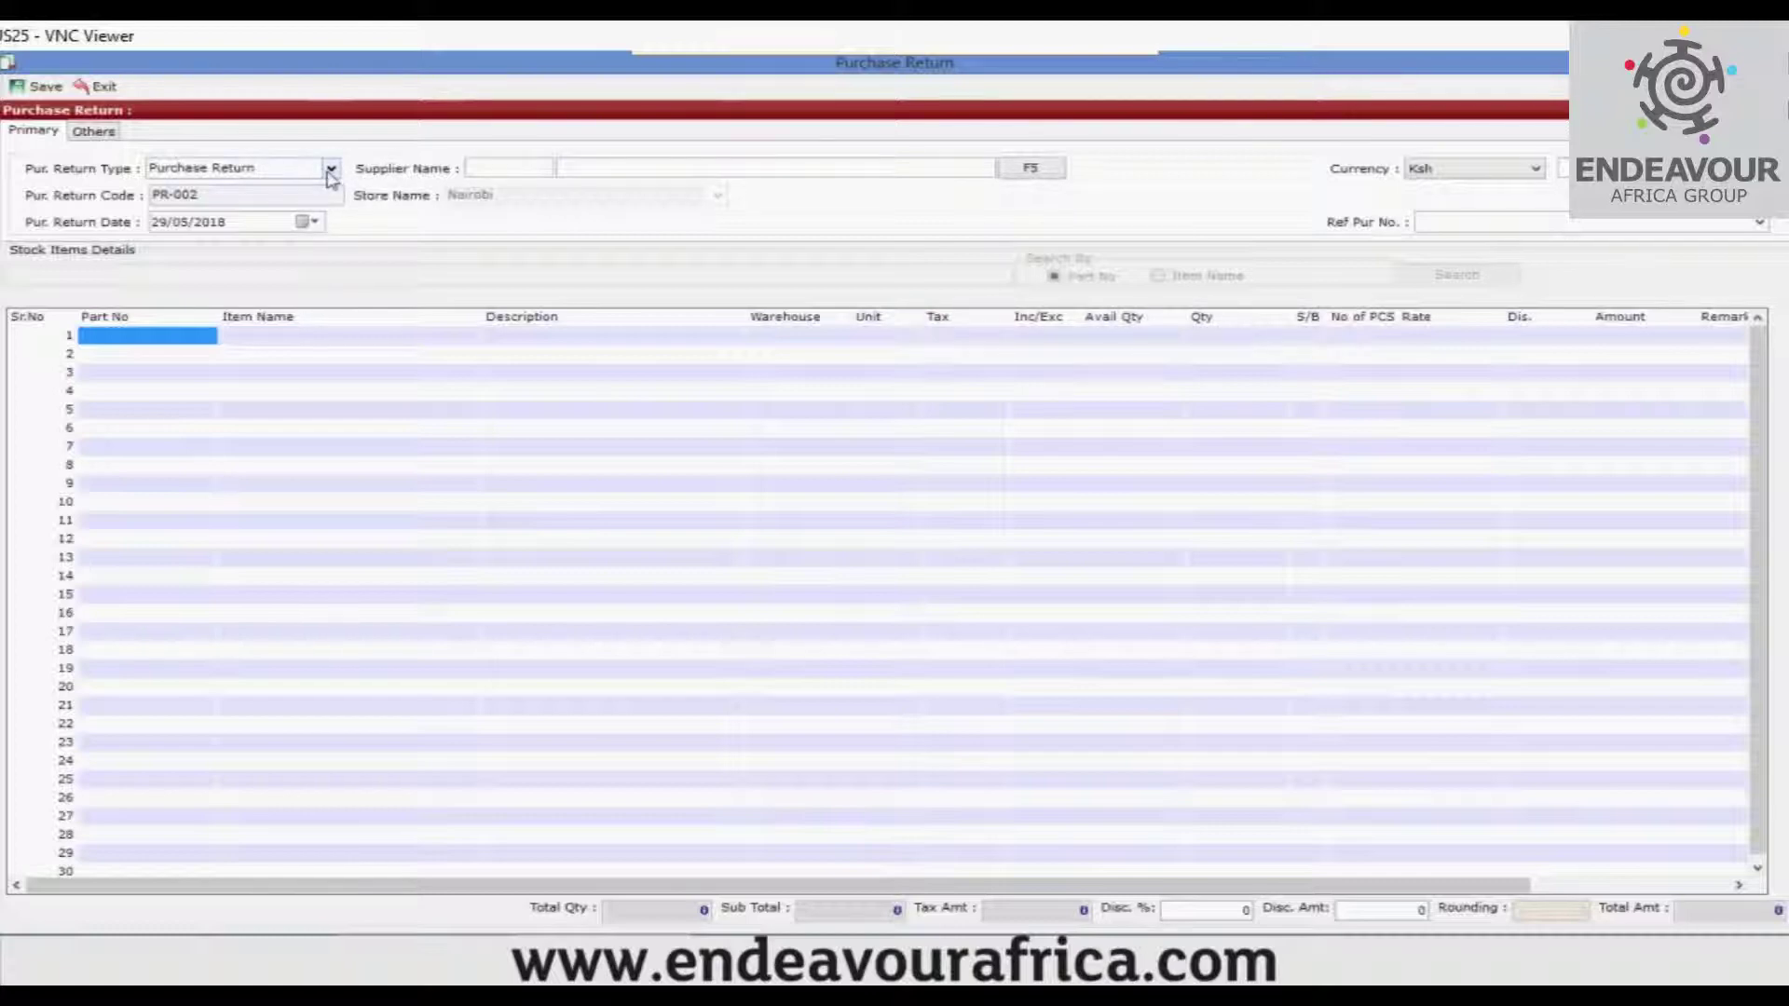
Keep date 29/05/2018, pick PI-002's supplier and confirm currency Ksh on PR-002
key("Tab")
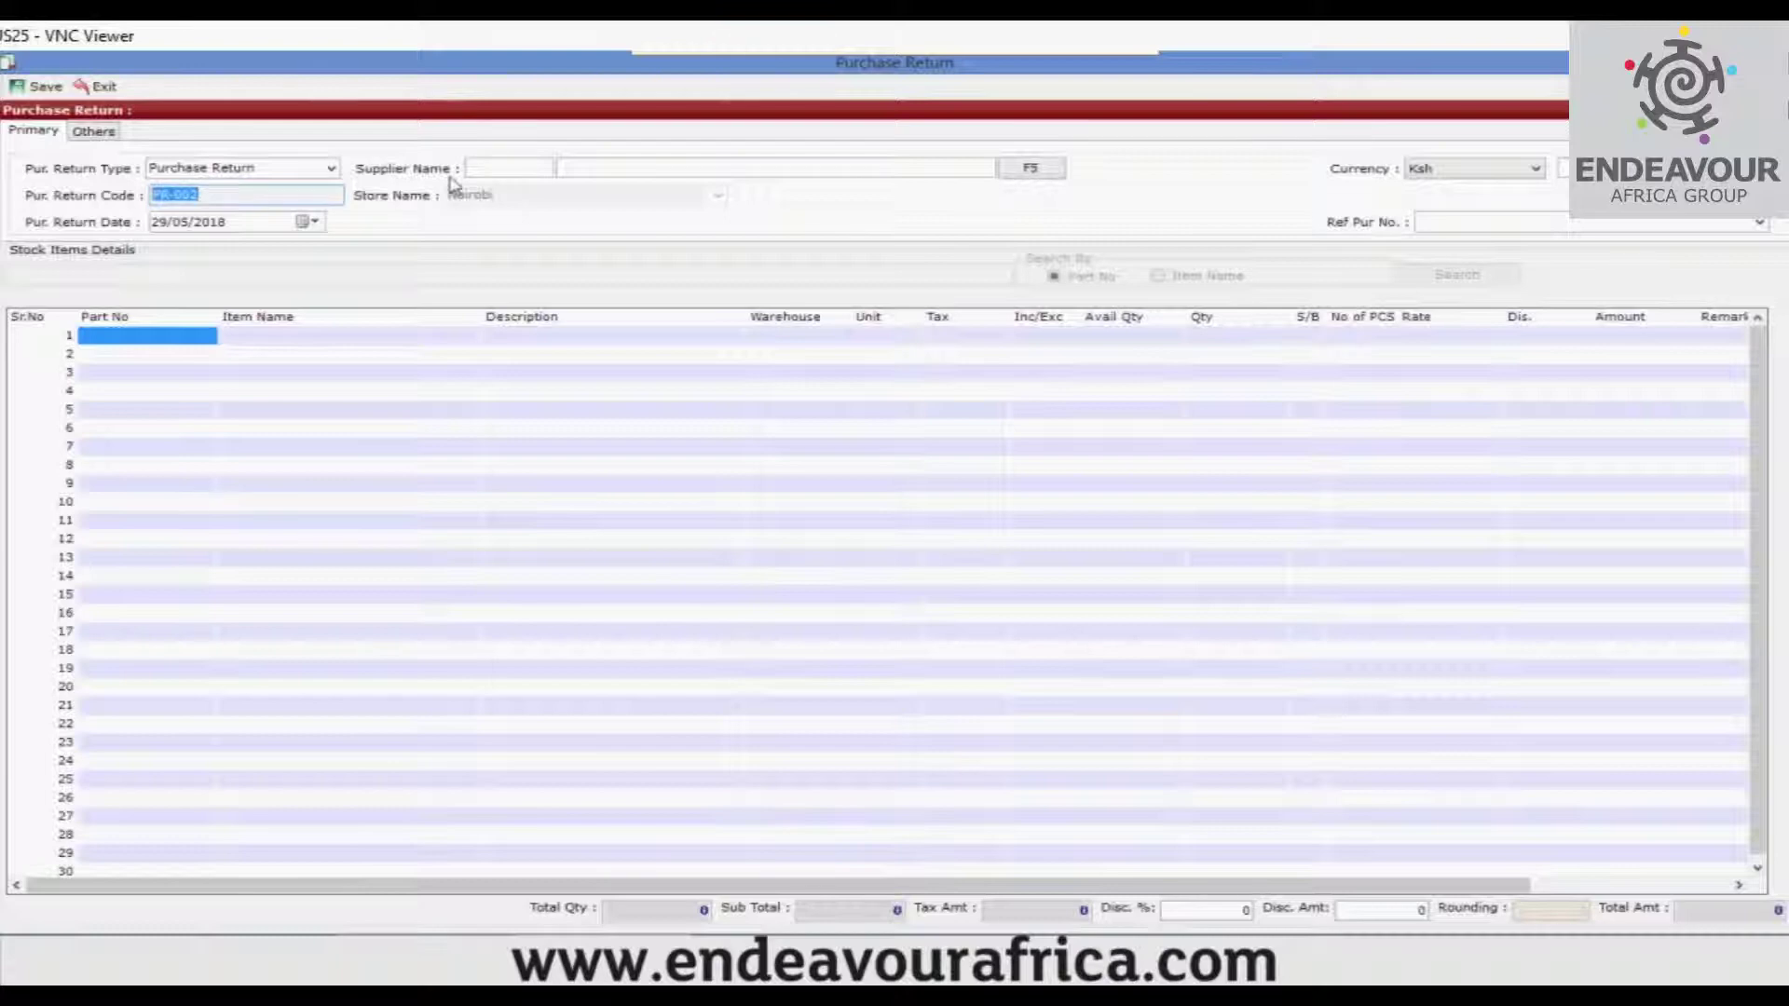
left_click(305, 221)
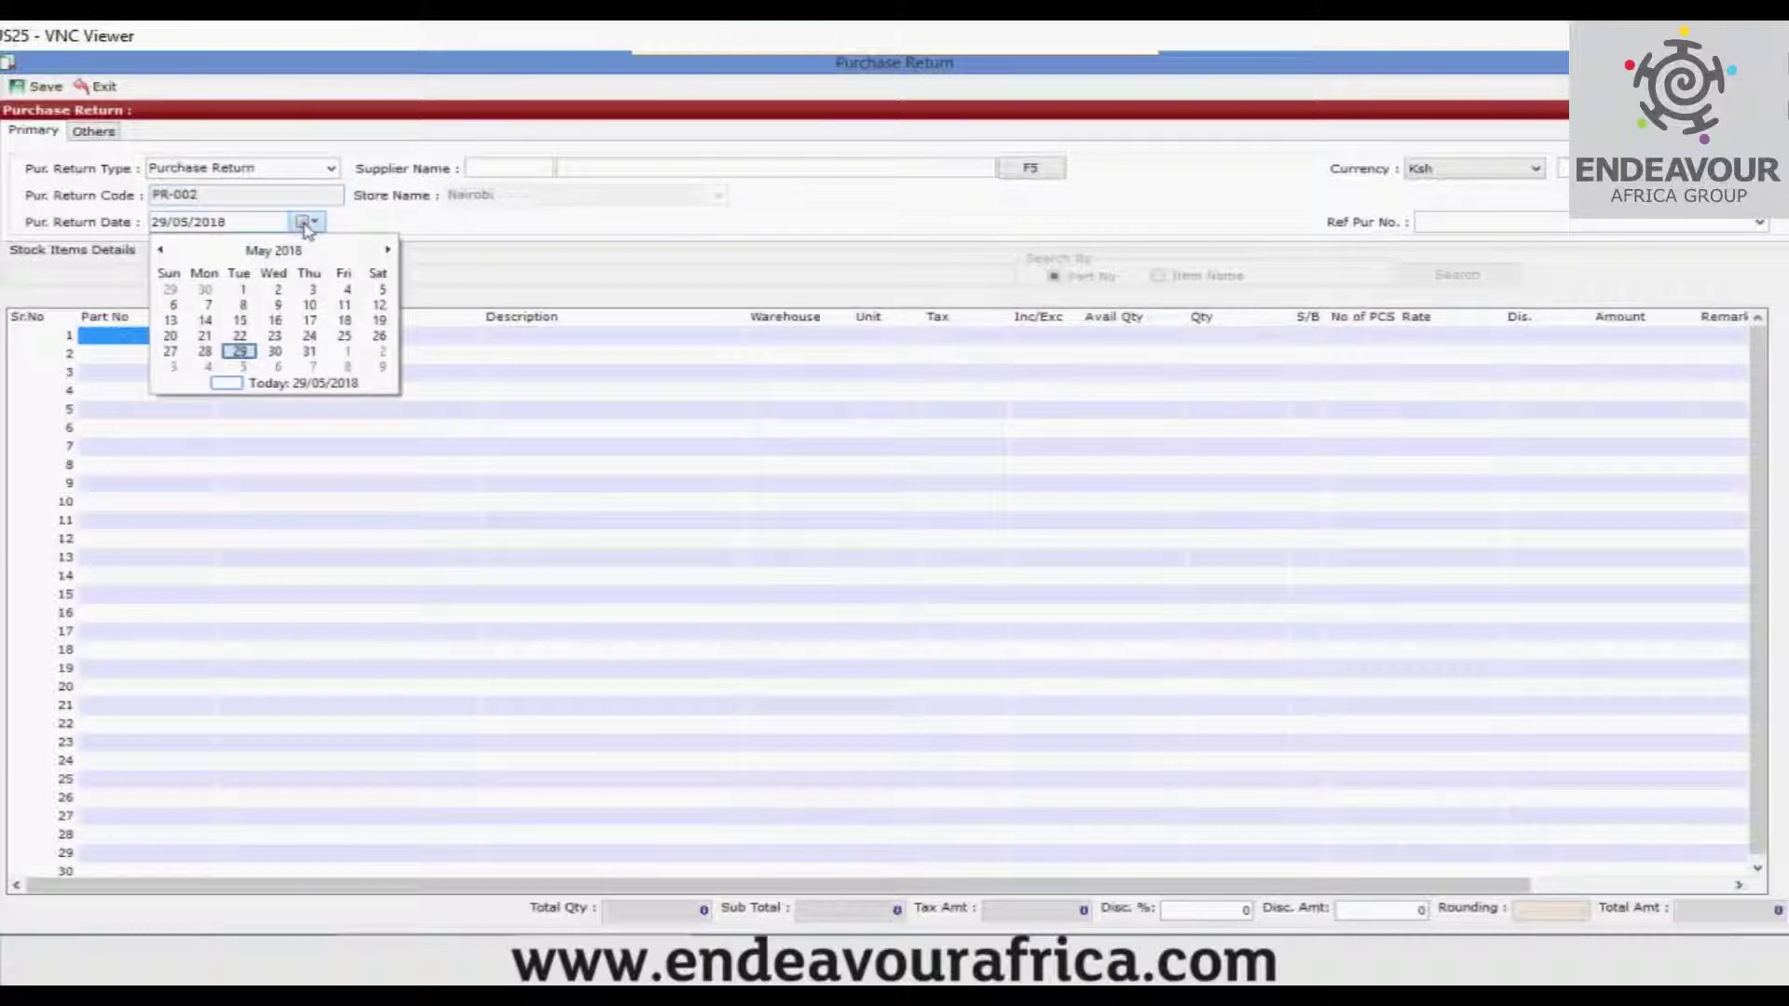
left_click(305, 222)
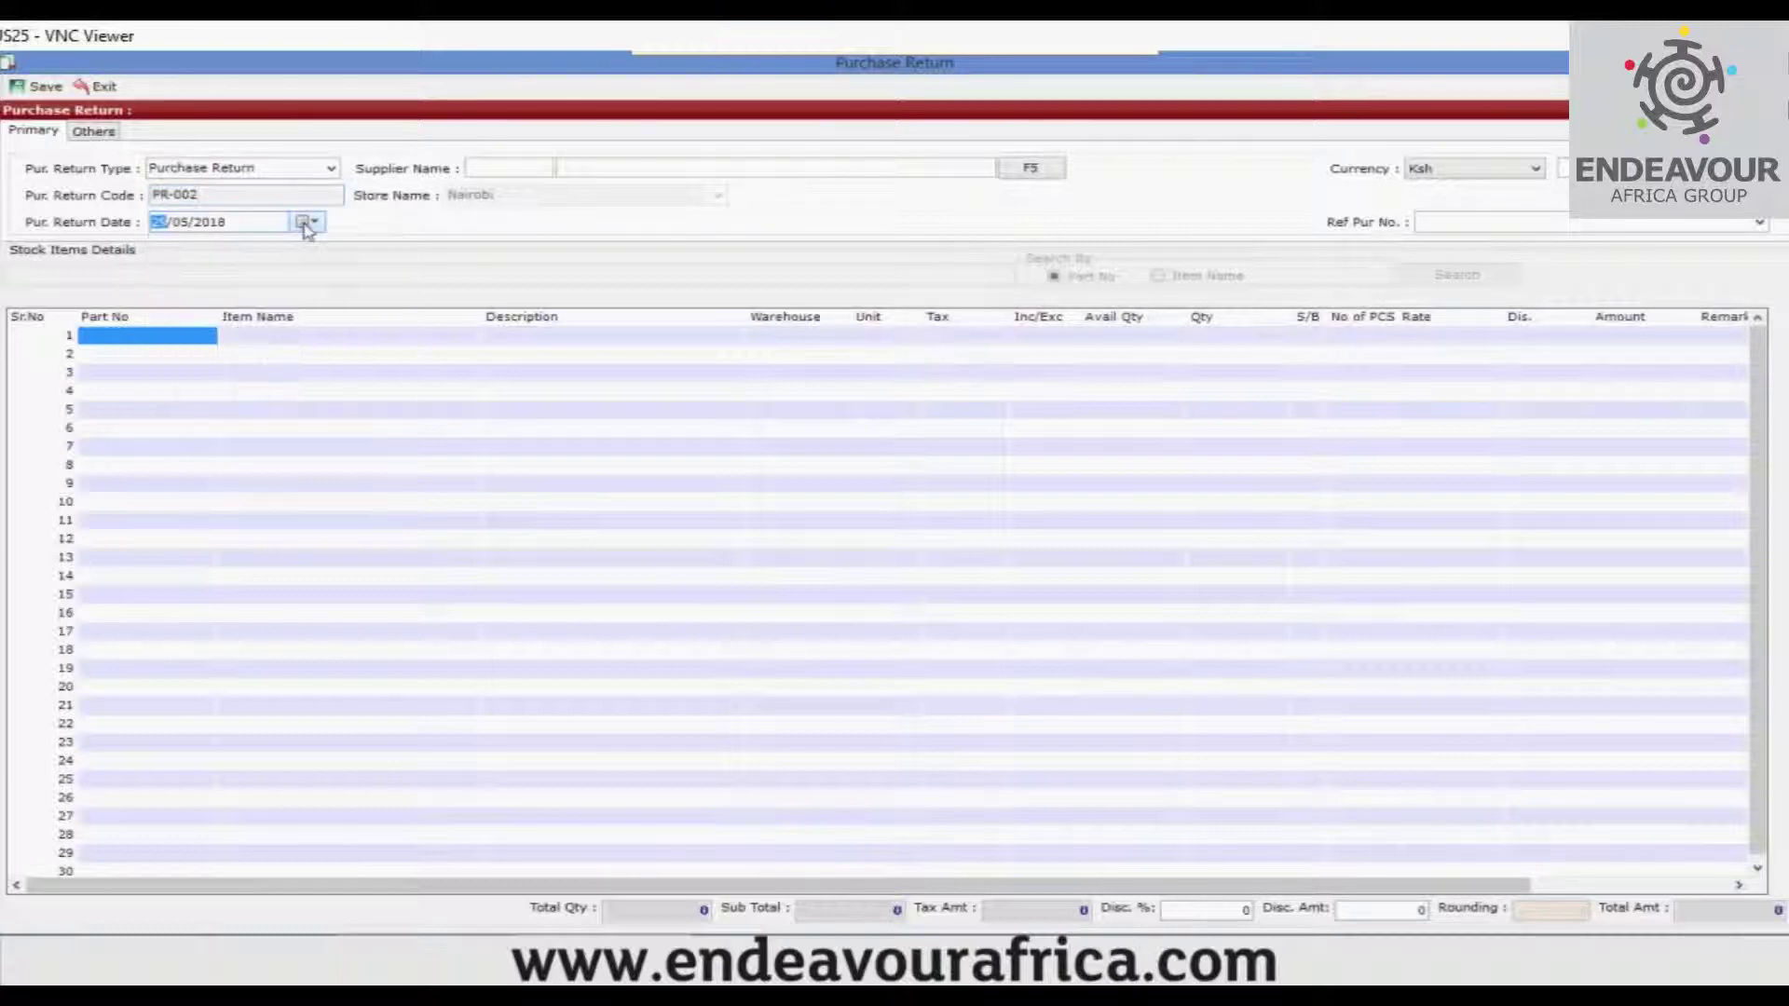
left_click(1034, 169)
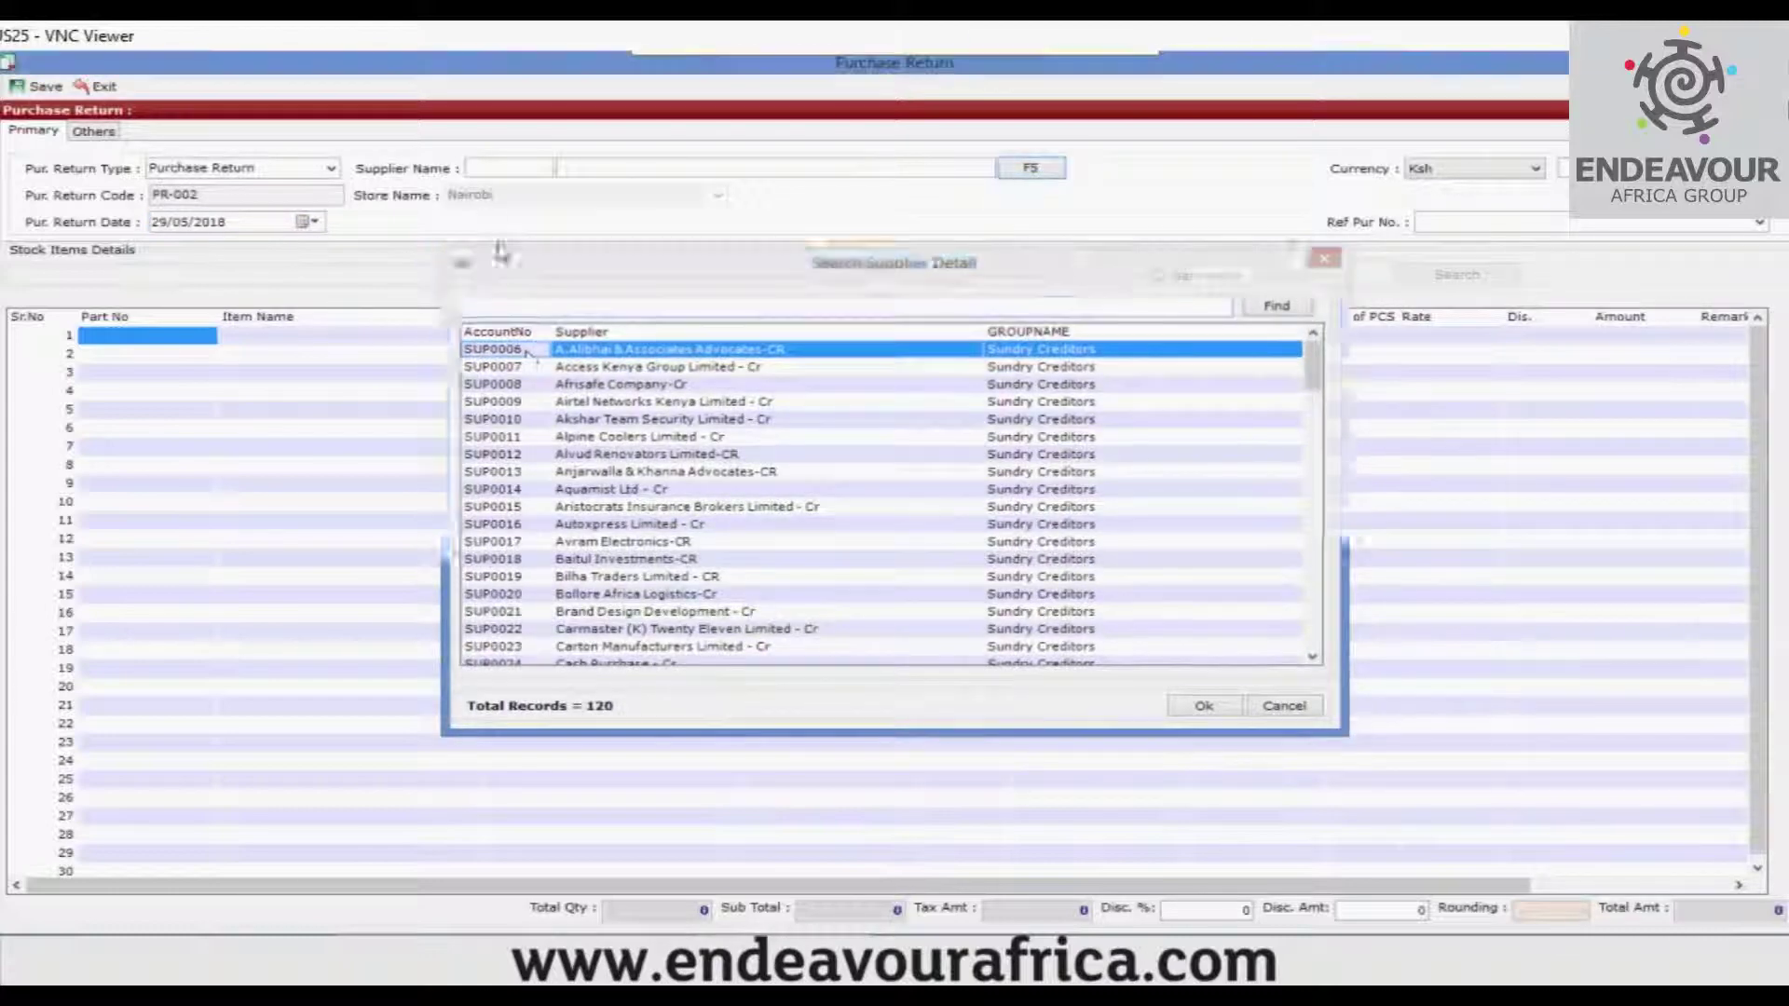
double_click(526, 352)
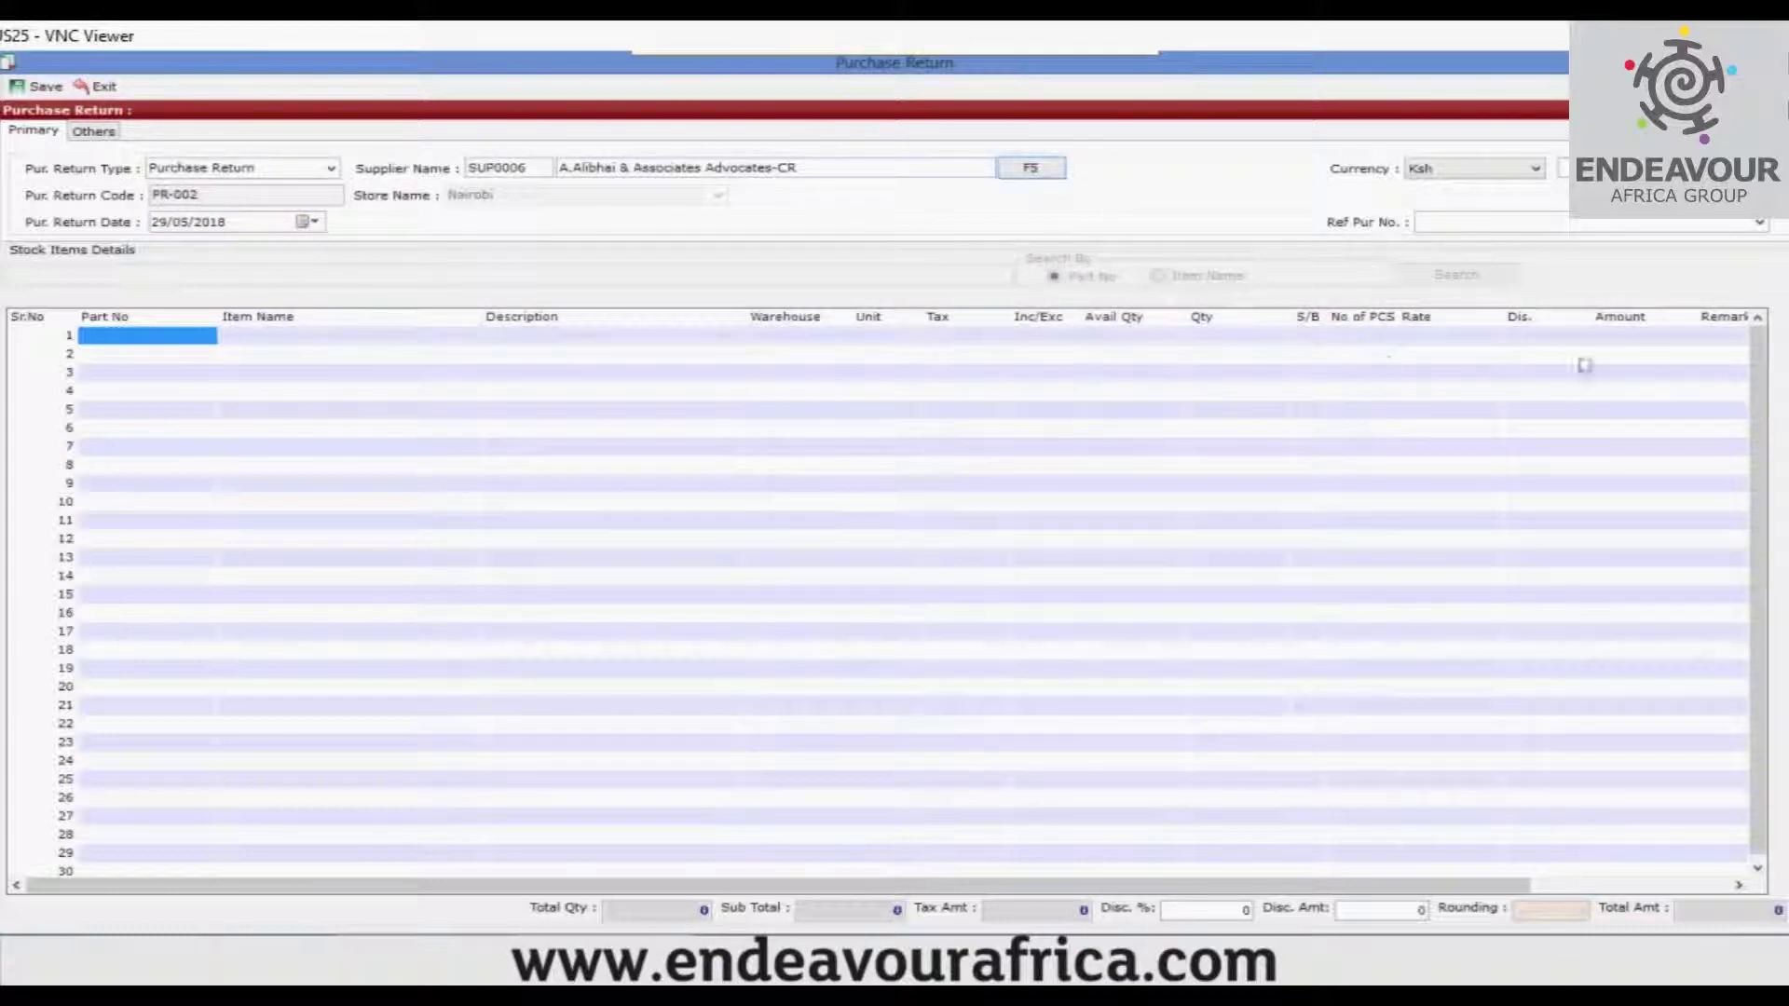
left_click(1535, 169)
left_click(1537, 186)
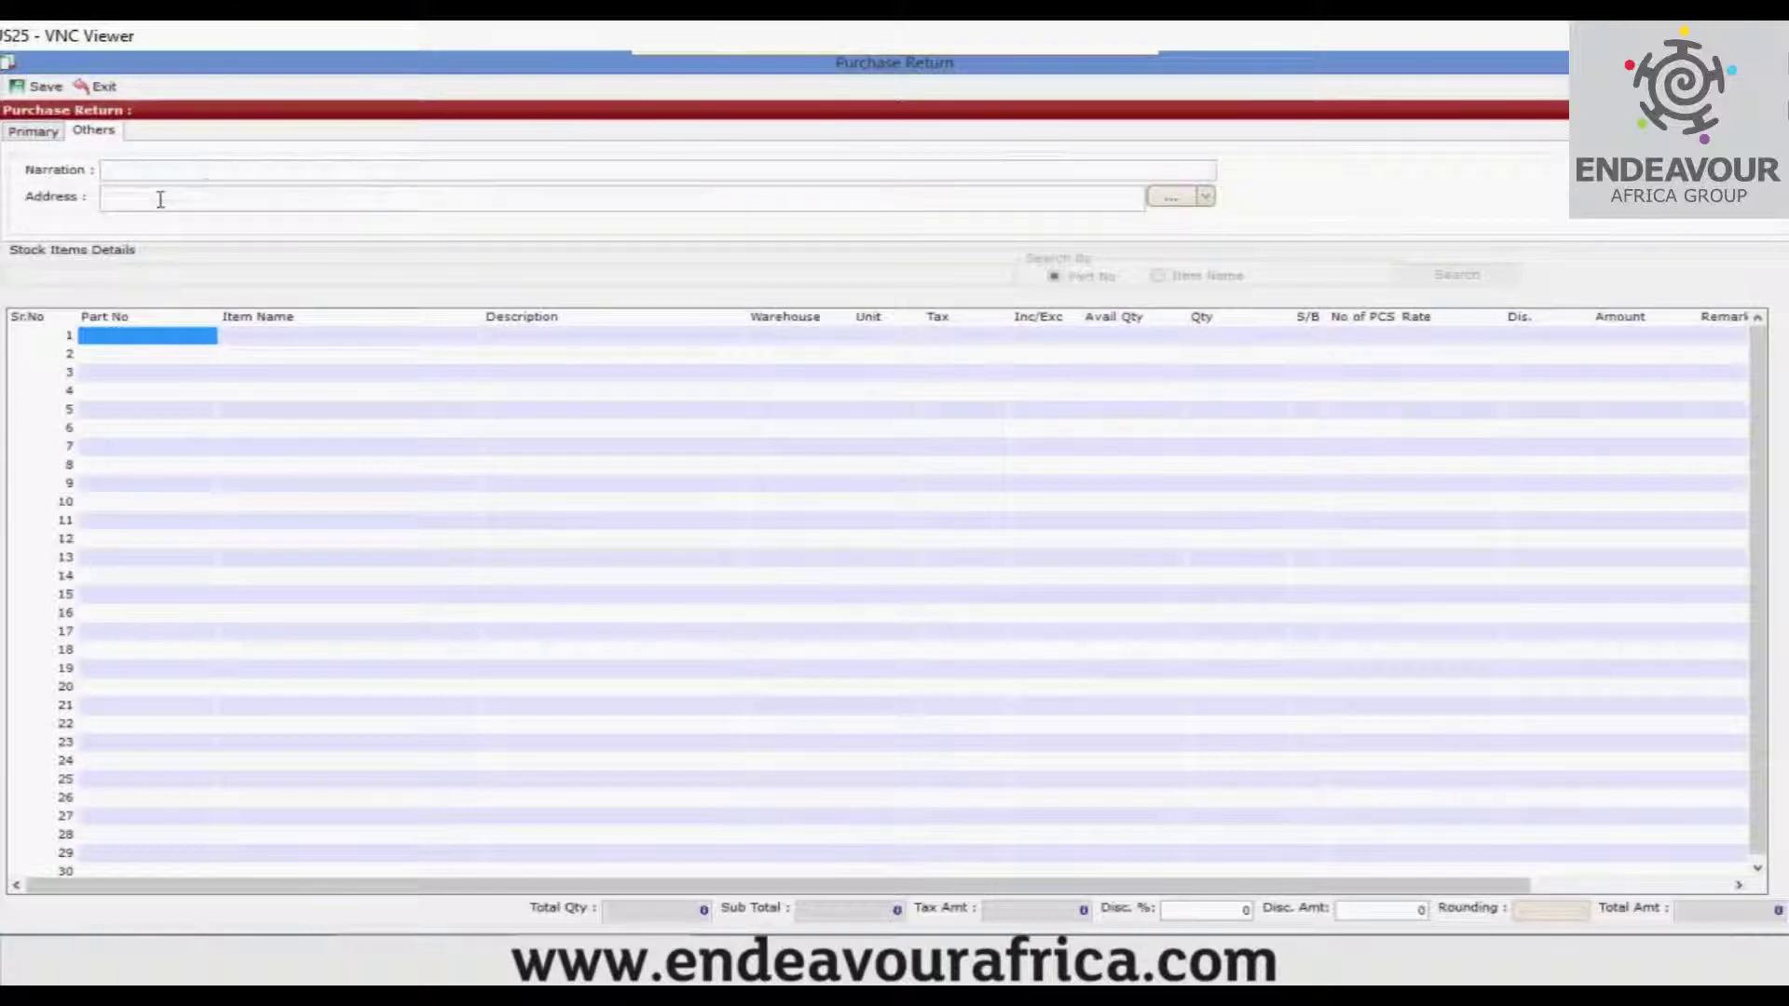
left_click(28, 133)
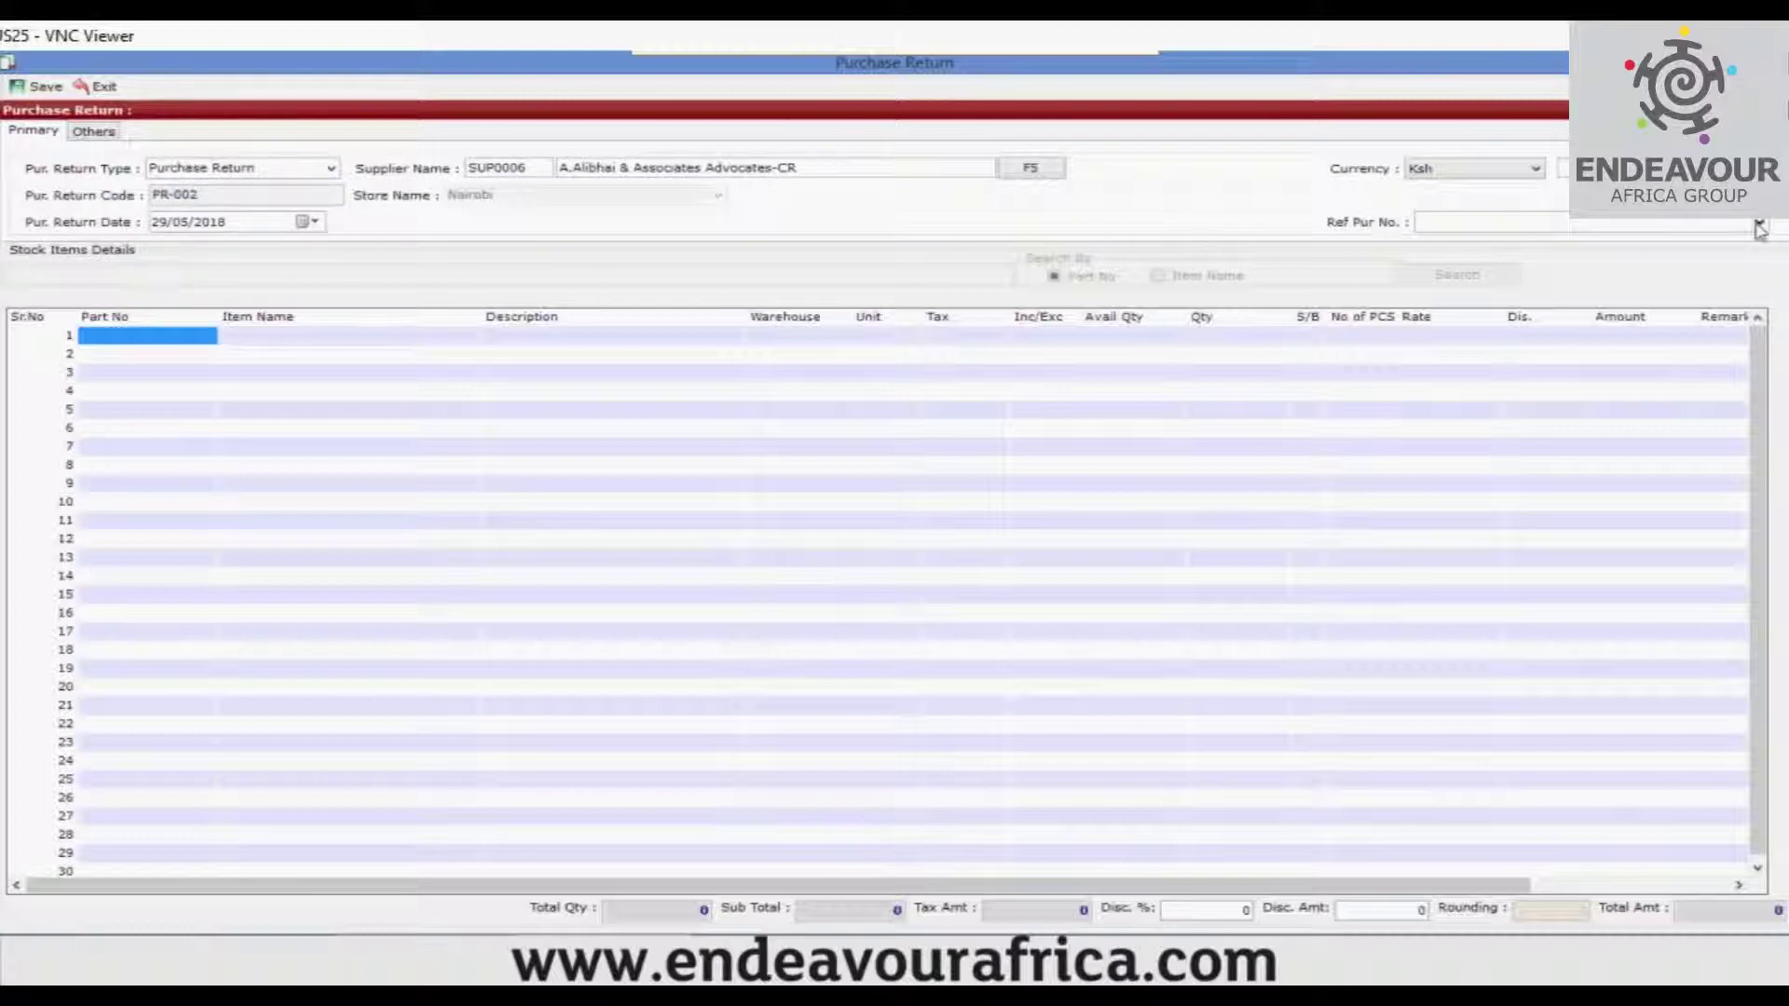
left_click(1760, 223)
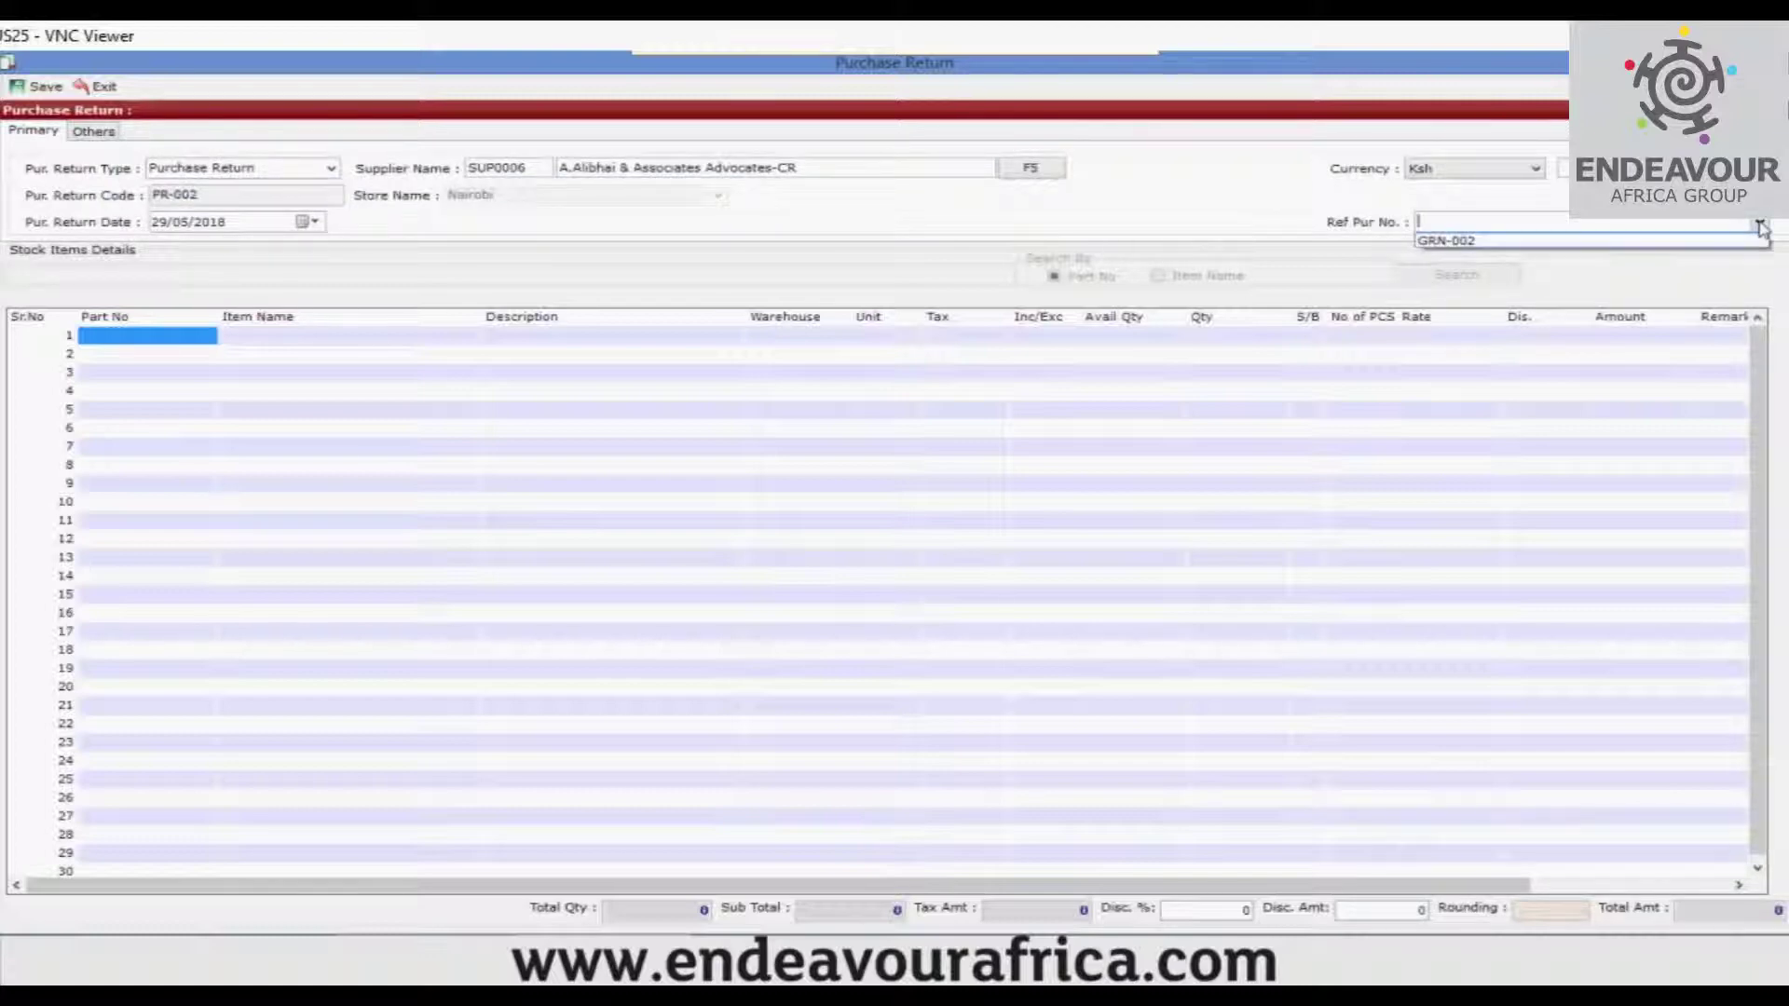
Reference GRN-002 and return quantity 1 of the Sony VAIO notebook (ATL036), totalling 43,103
left_click(1444, 242)
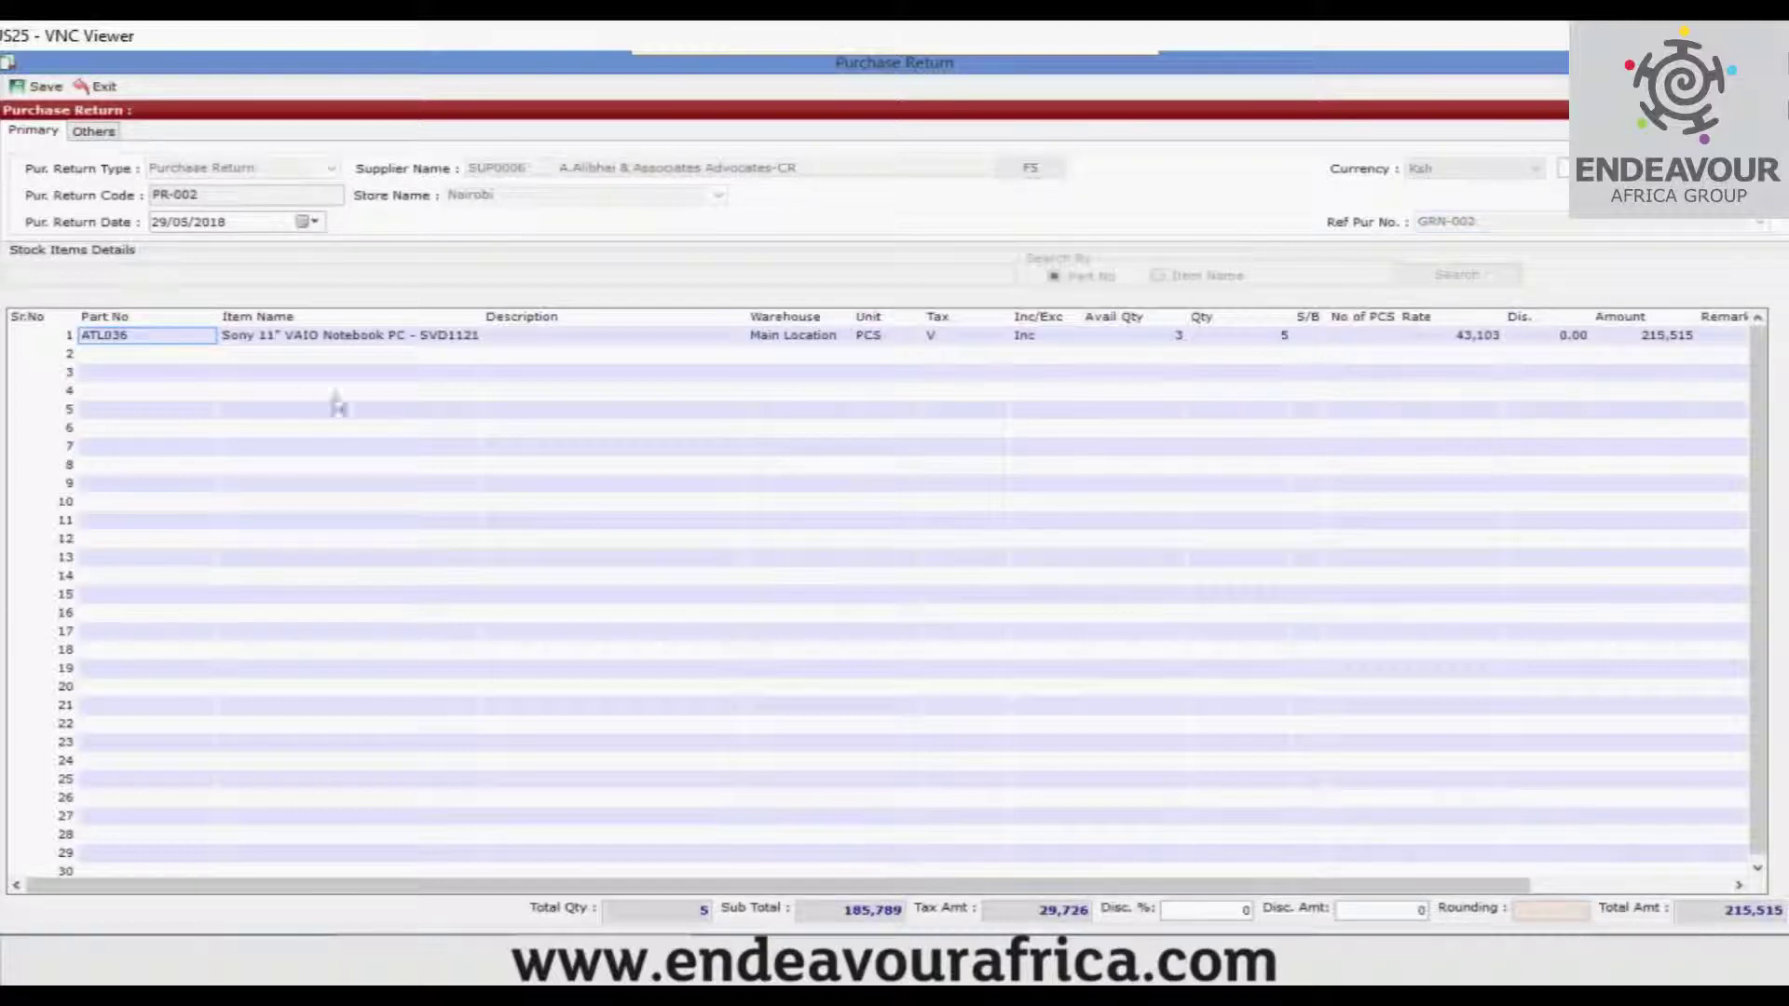
left_click(1239, 339)
type("1")
left_click(1253, 396)
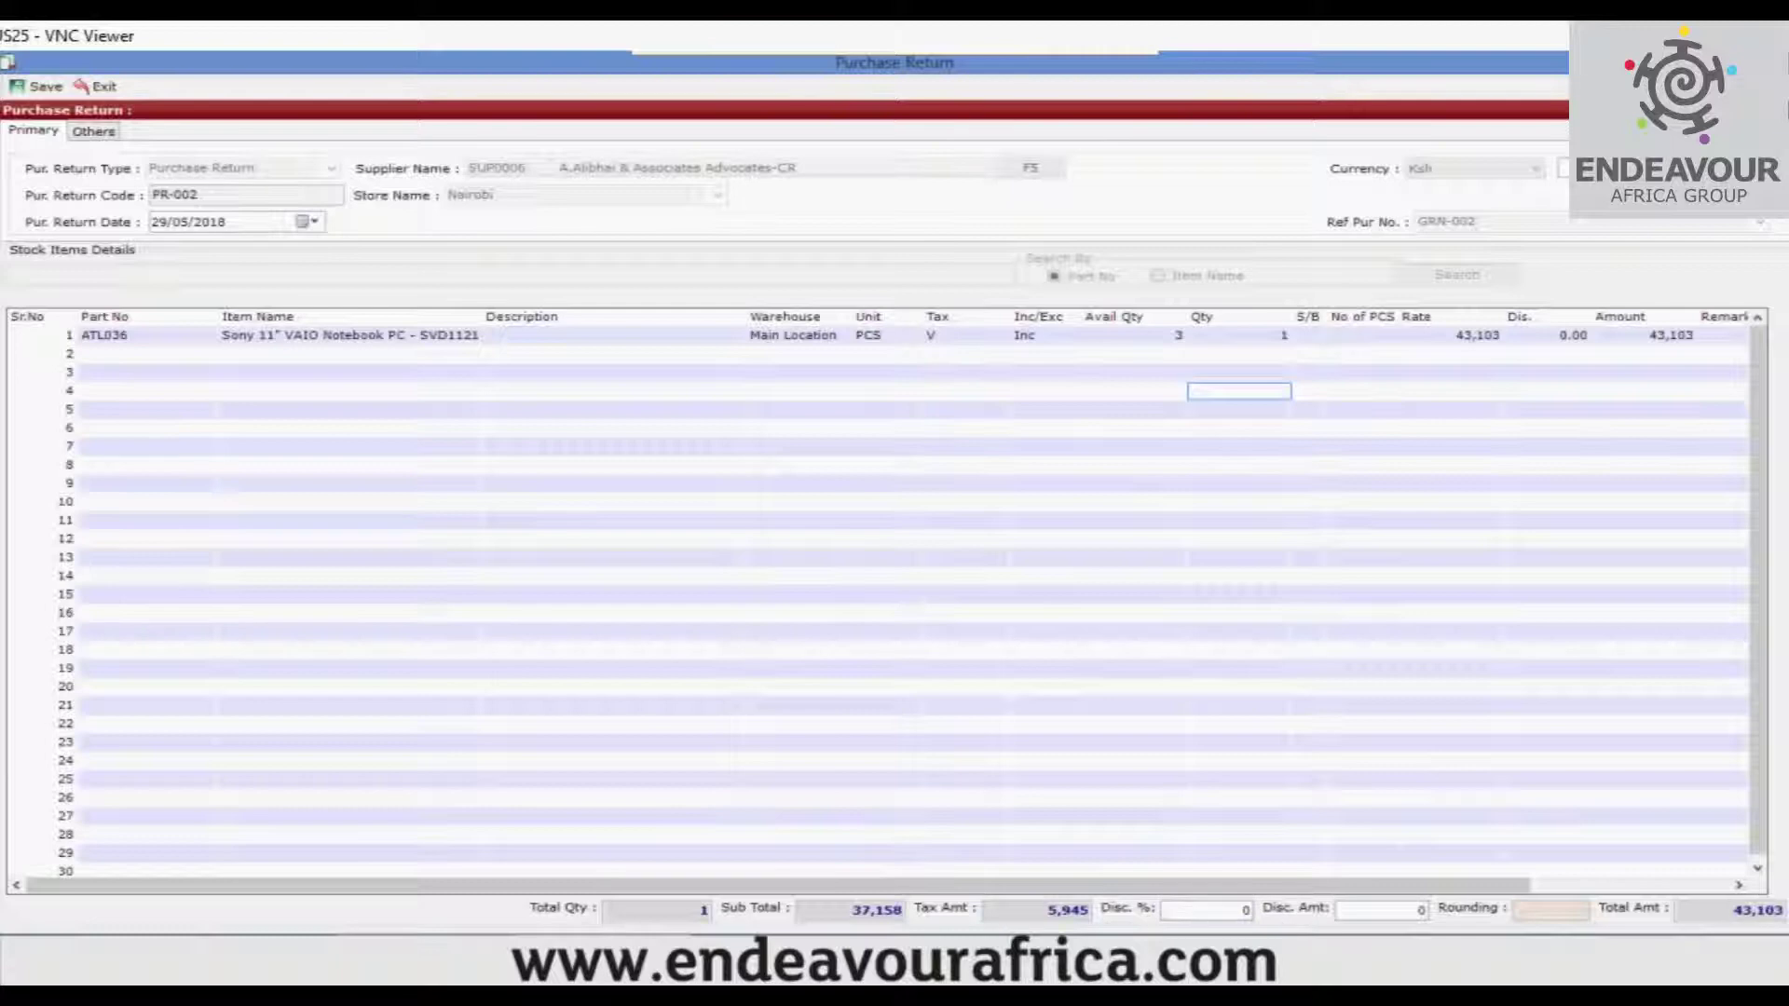
left_click(1743, 910)
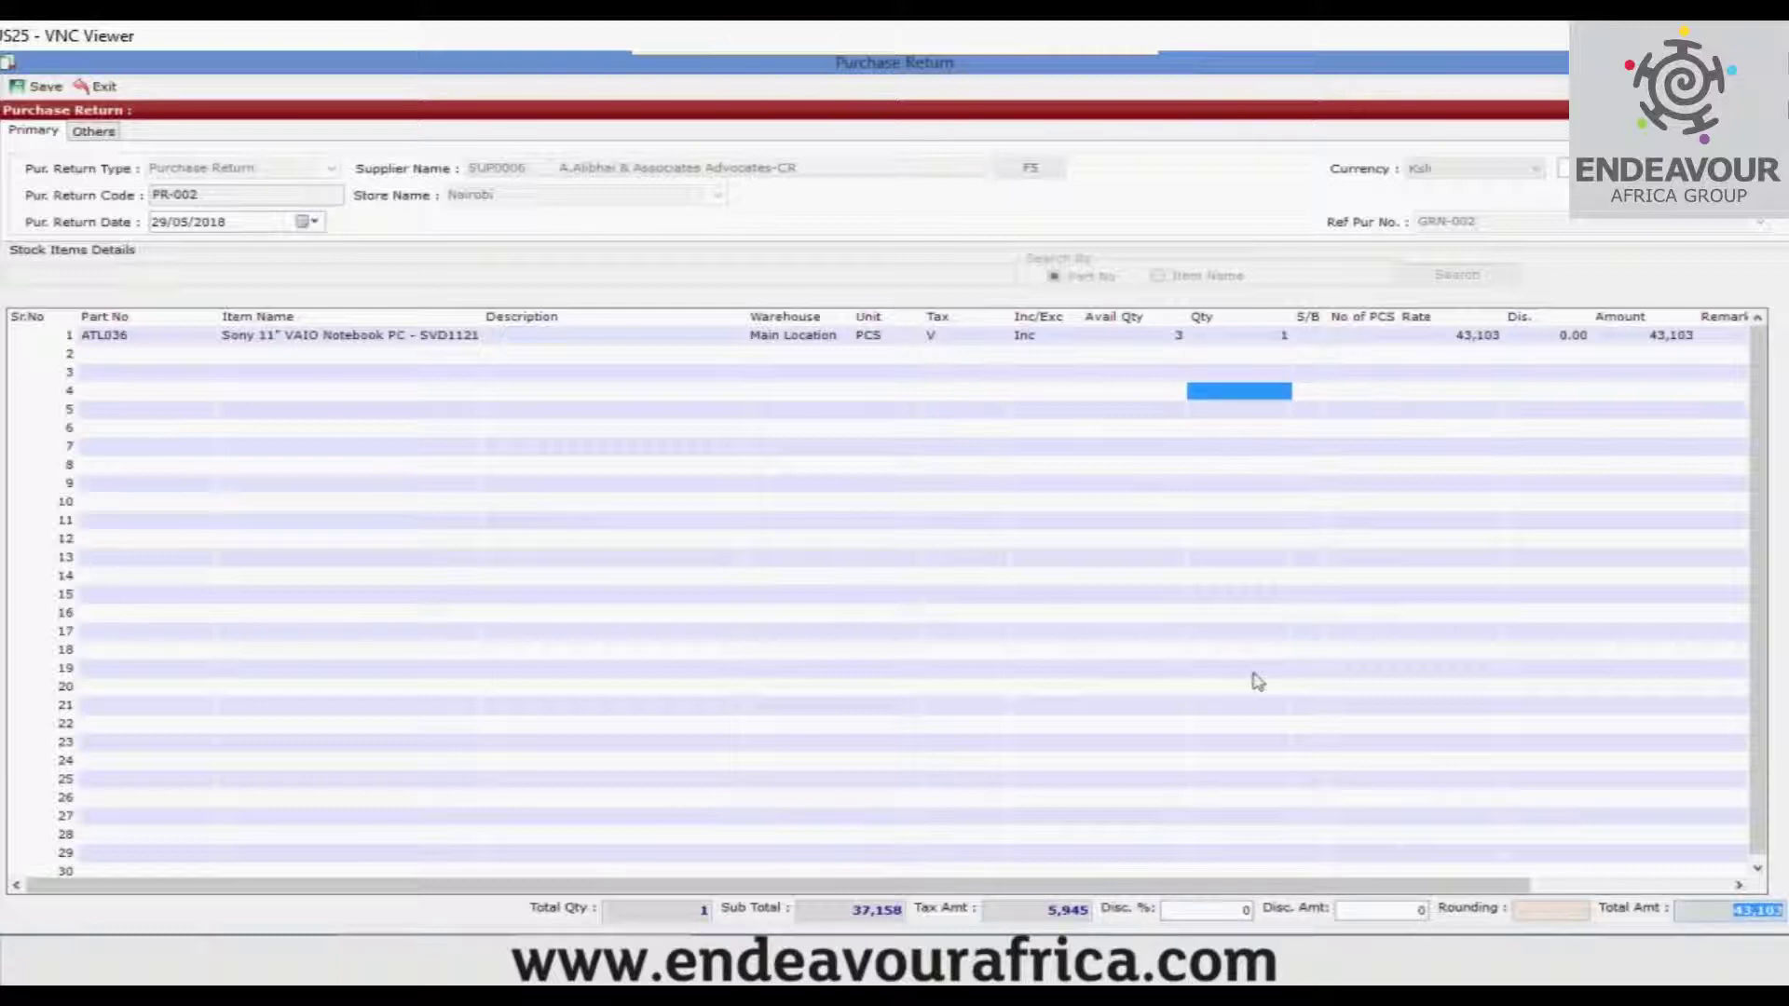
left_click(559, 586)
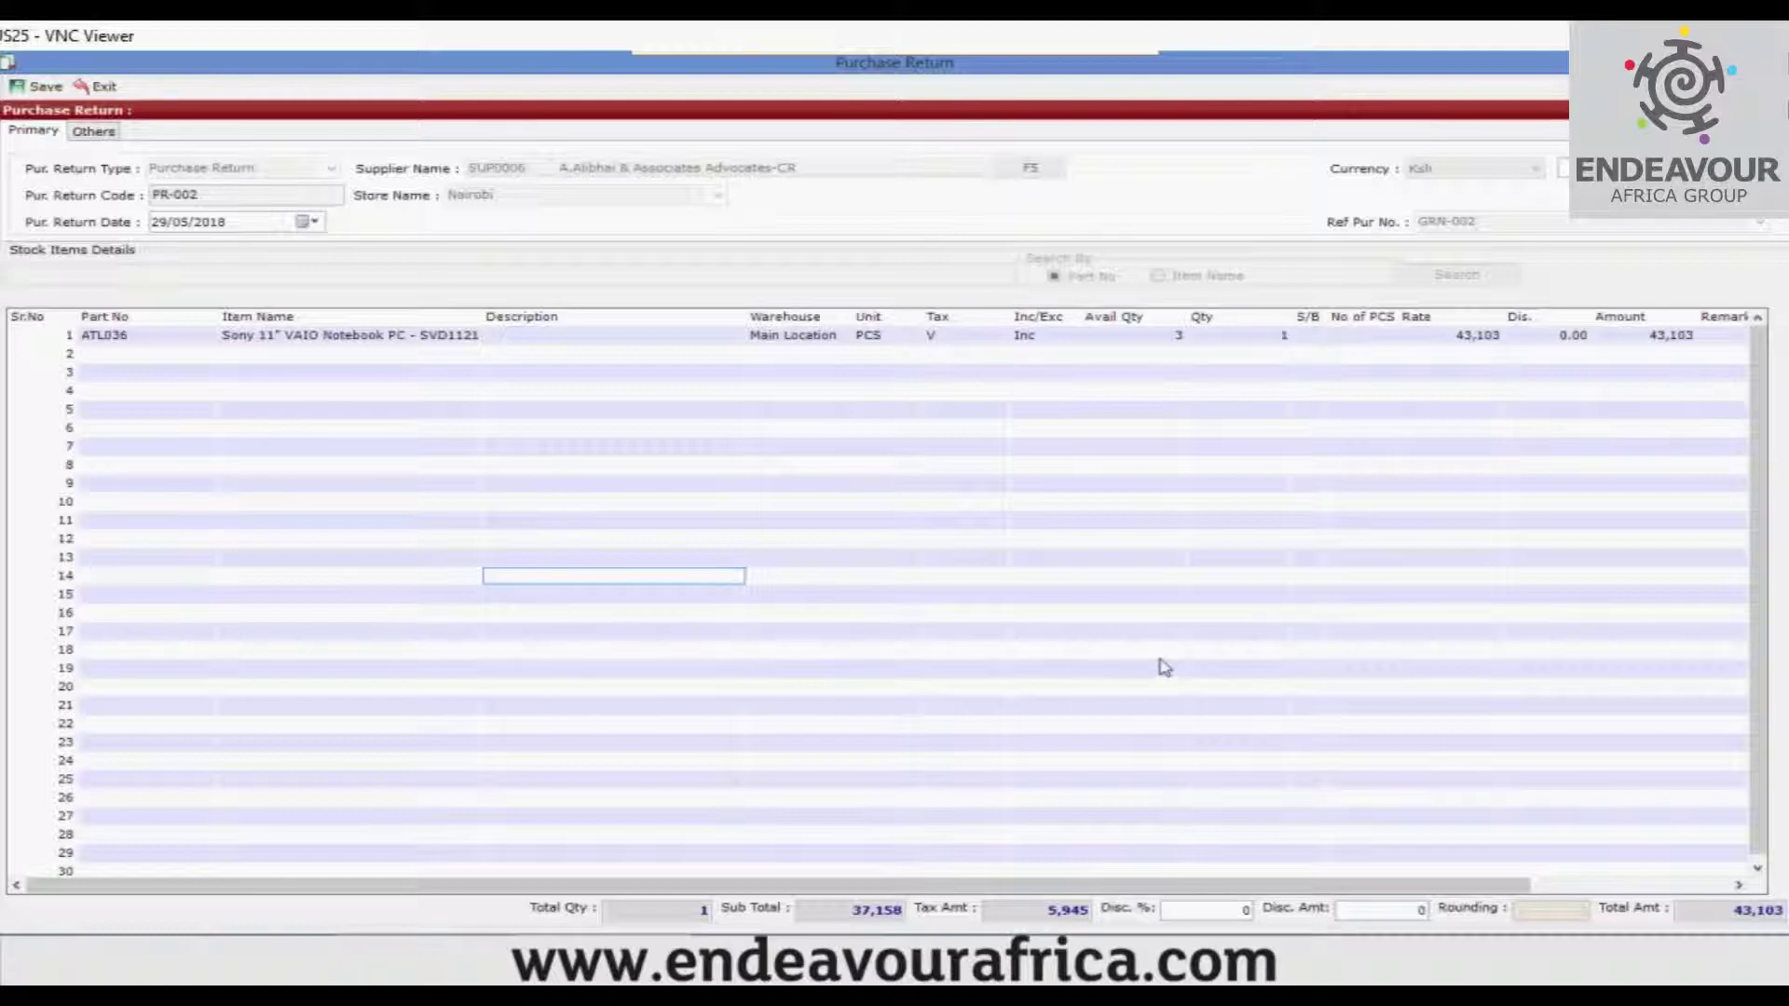
Save PR-002, then reopen it from the list to review its laptop line
left_click(42, 88)
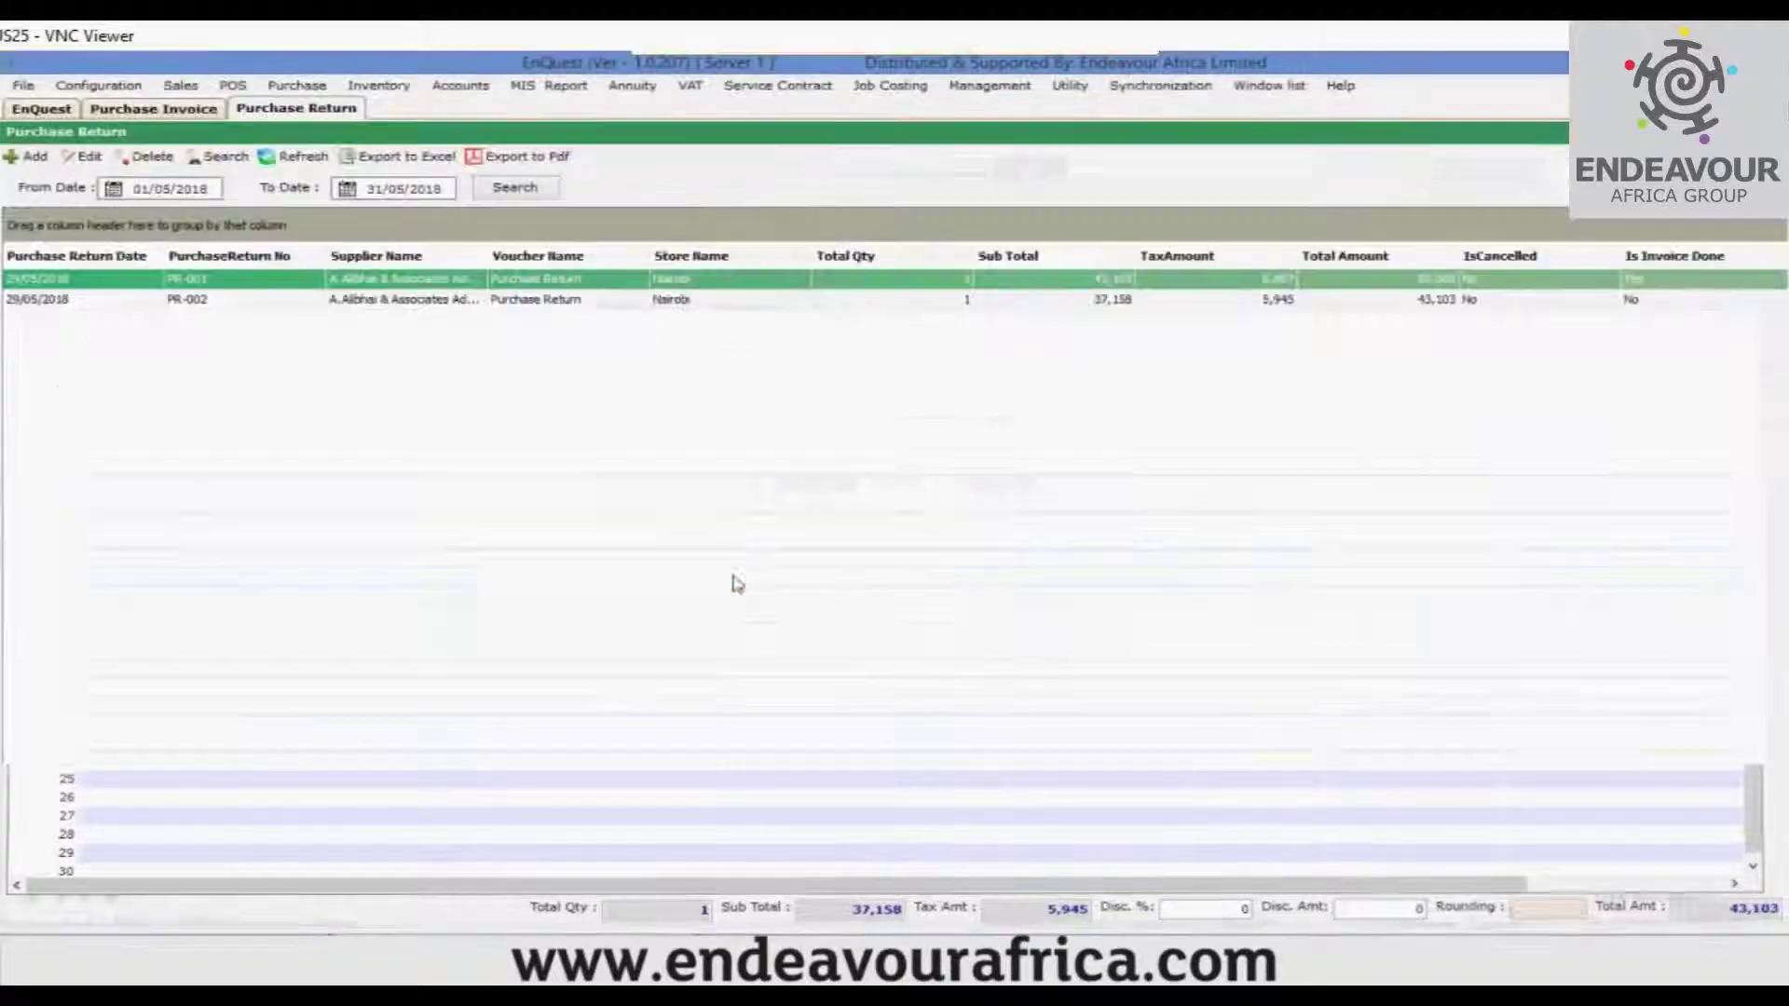
double_click(221, 301)
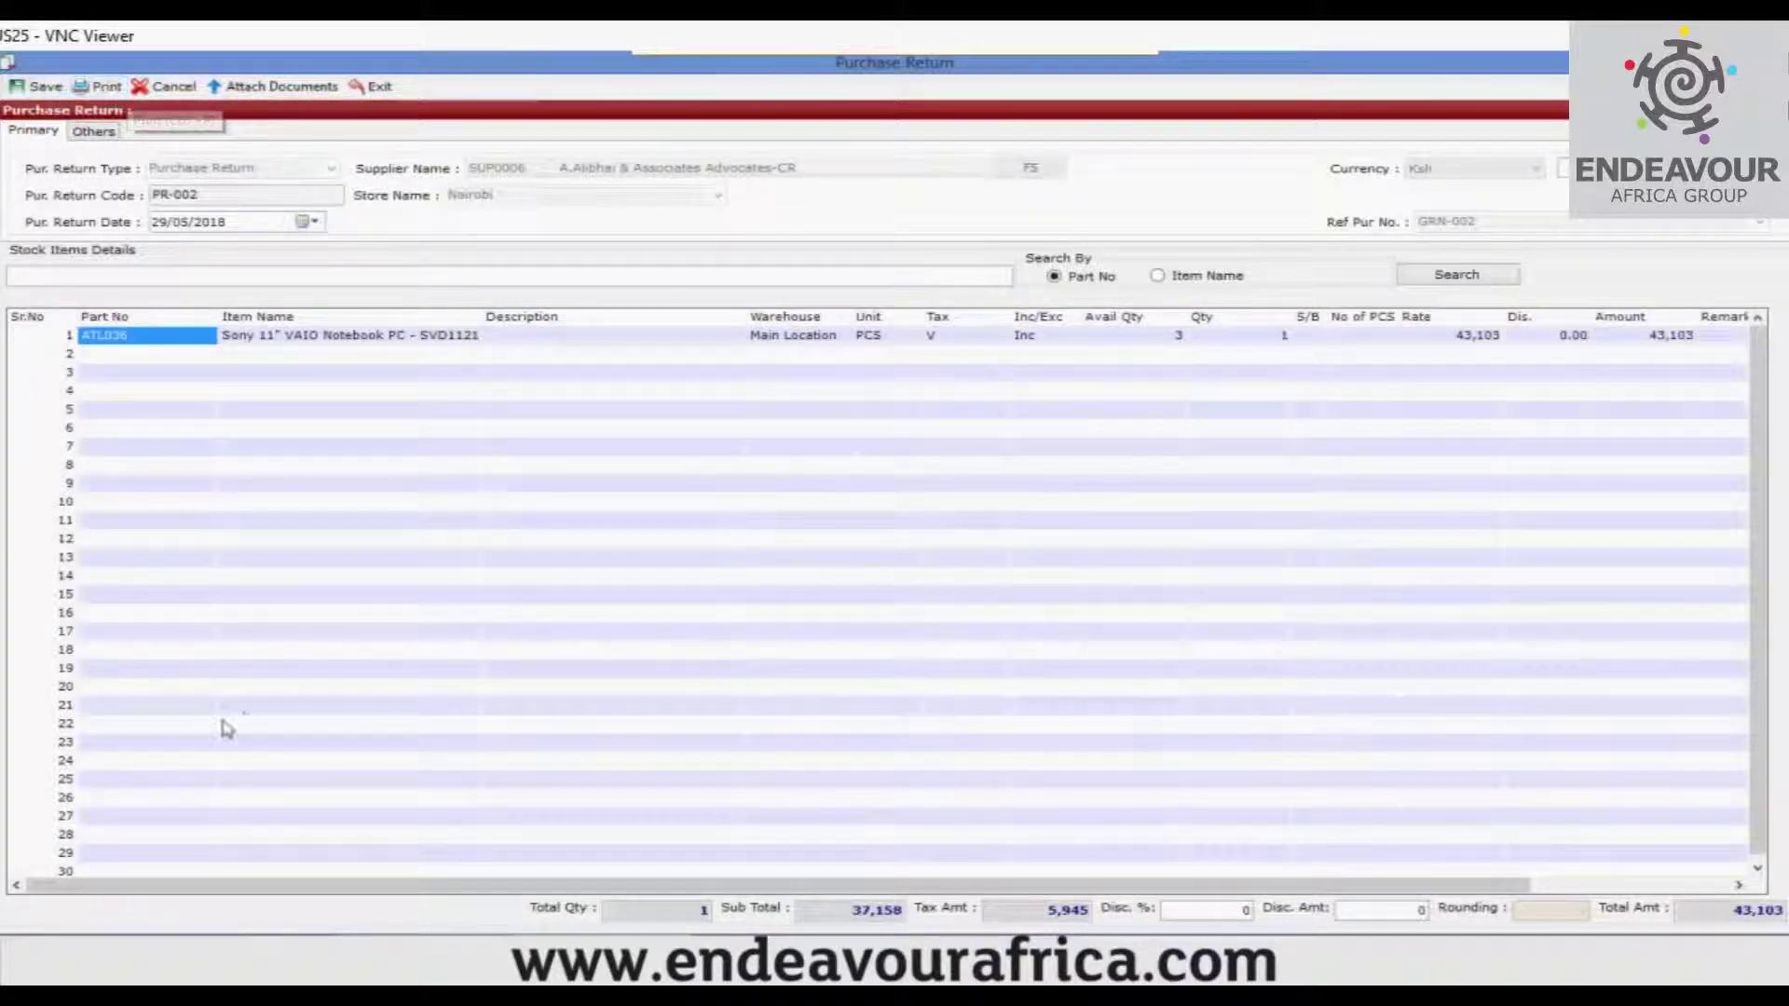
left_click(378, 87)
double_click(371, 299)
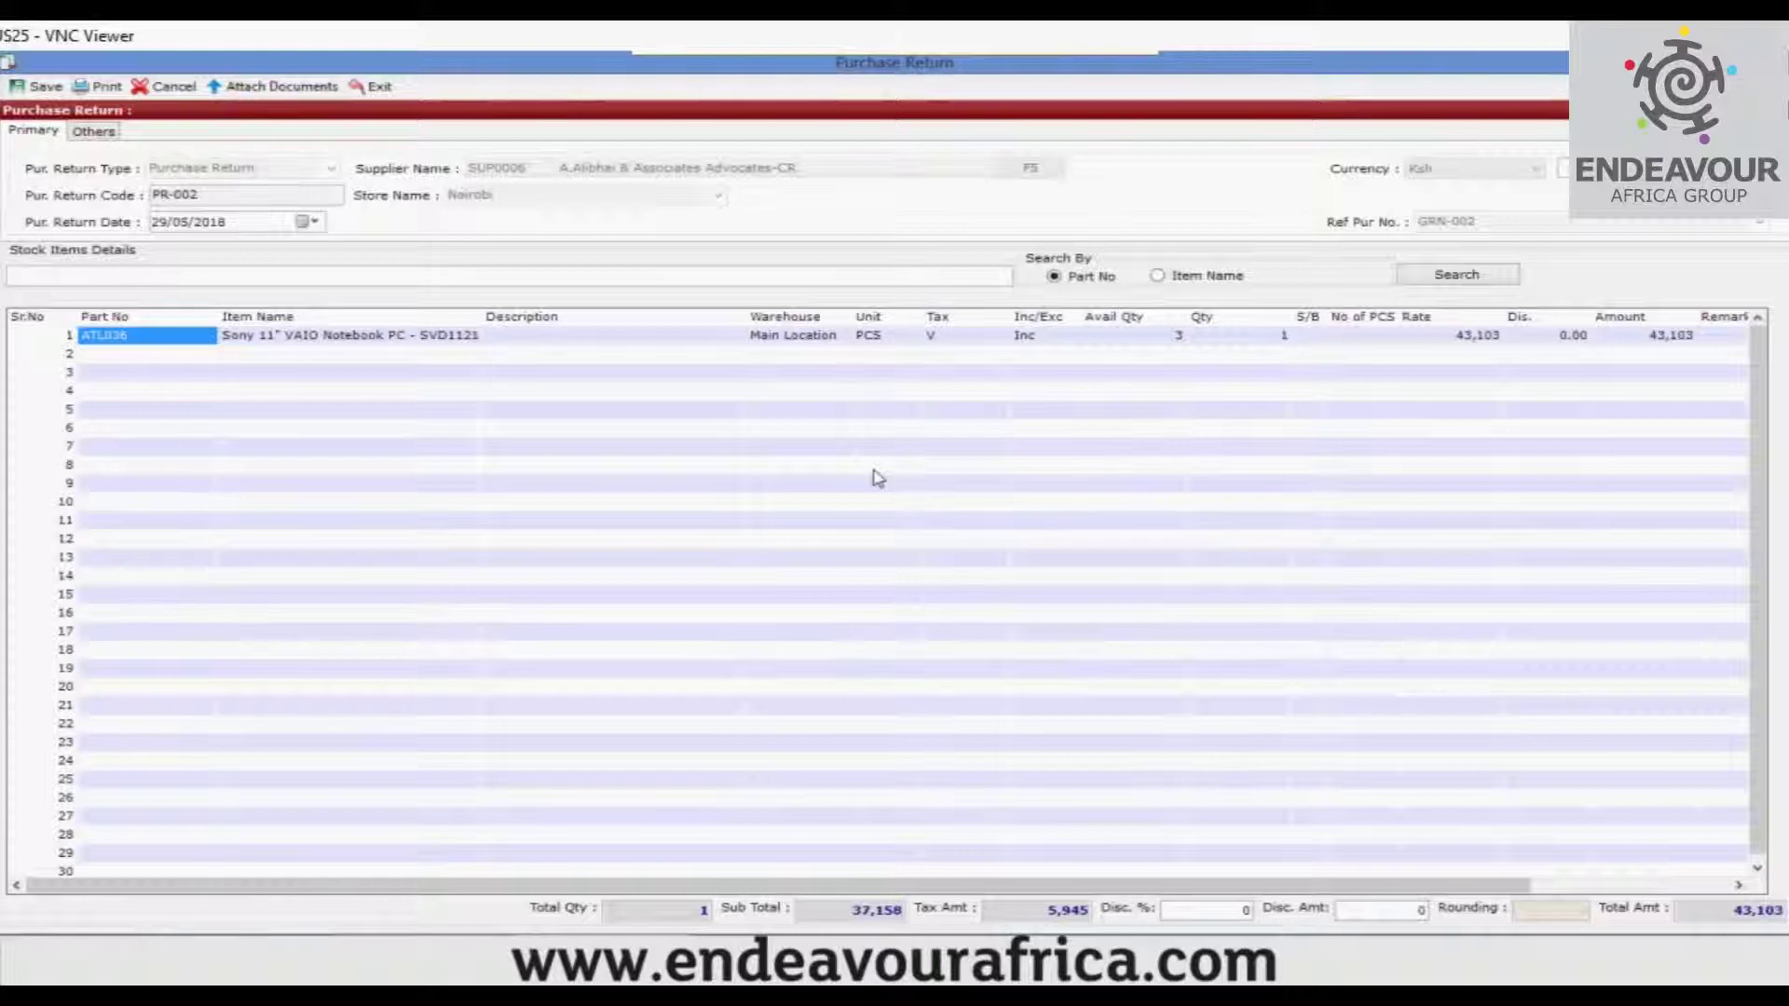
left_click(112, 399)
left_click(131, 343)
left_click(373, 87)
Add a new Purchase Return Invoice and choose the supplier used on PR-002
left_click(297, 85)
mouse_move(335, 129)
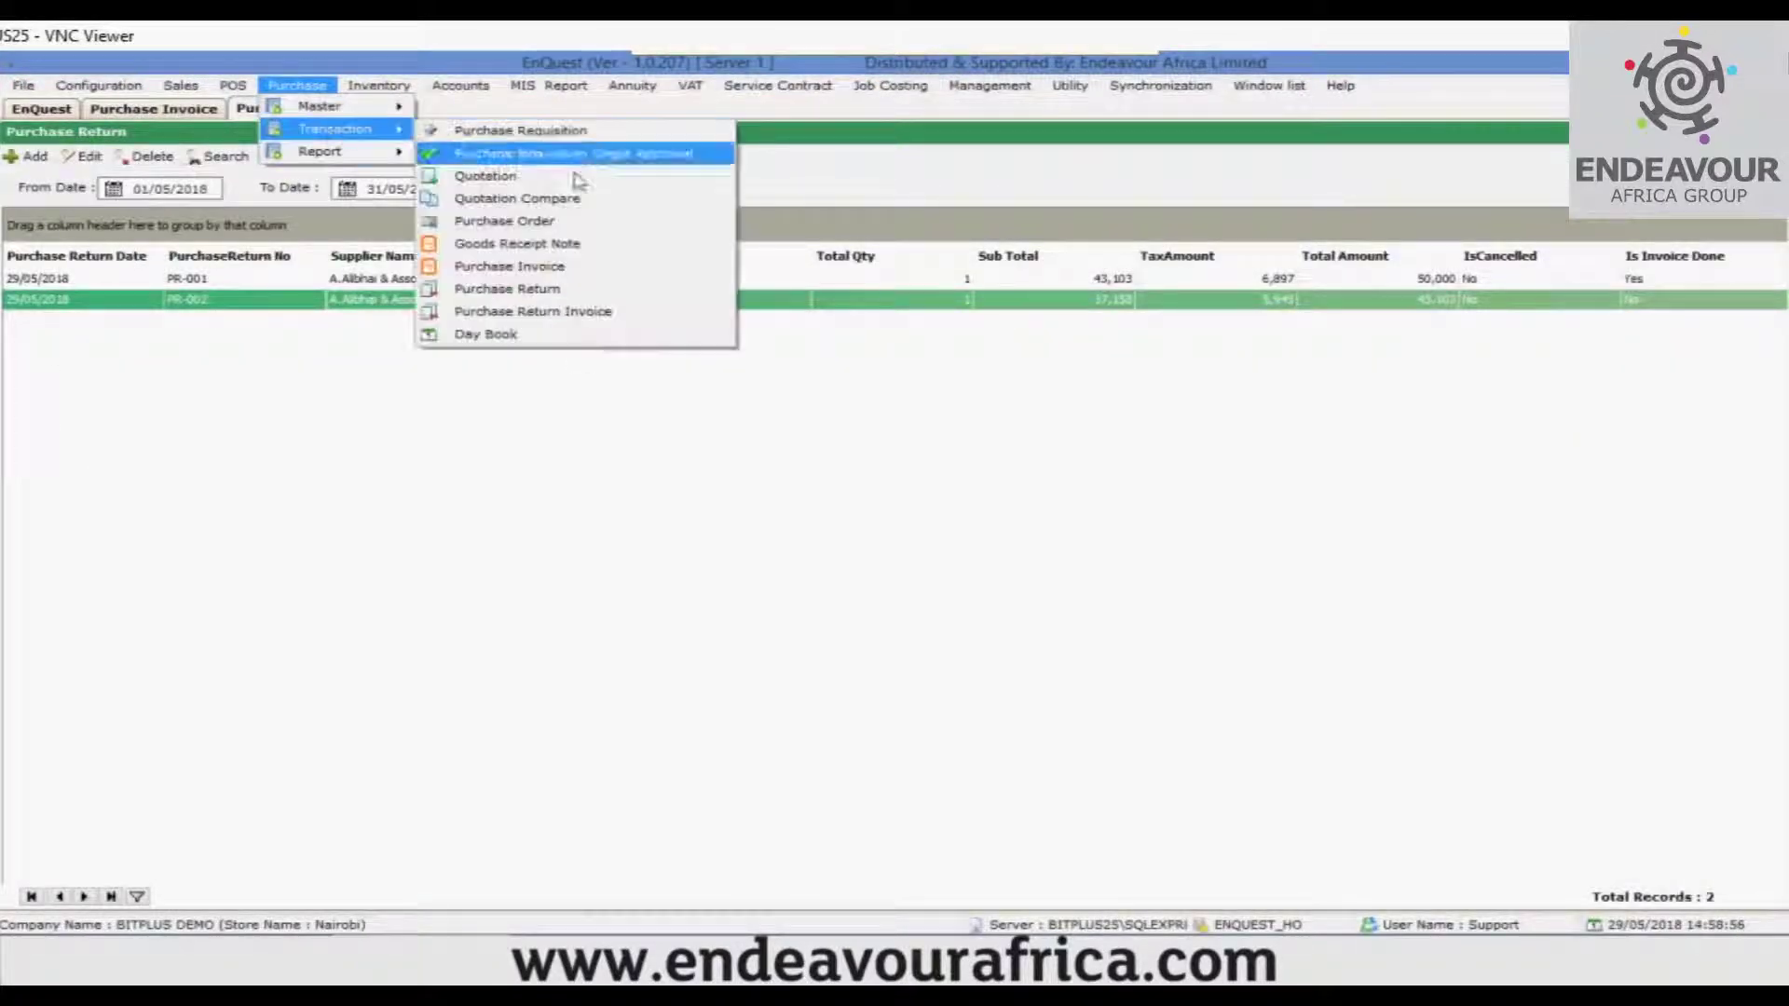
left_click(573, 313)
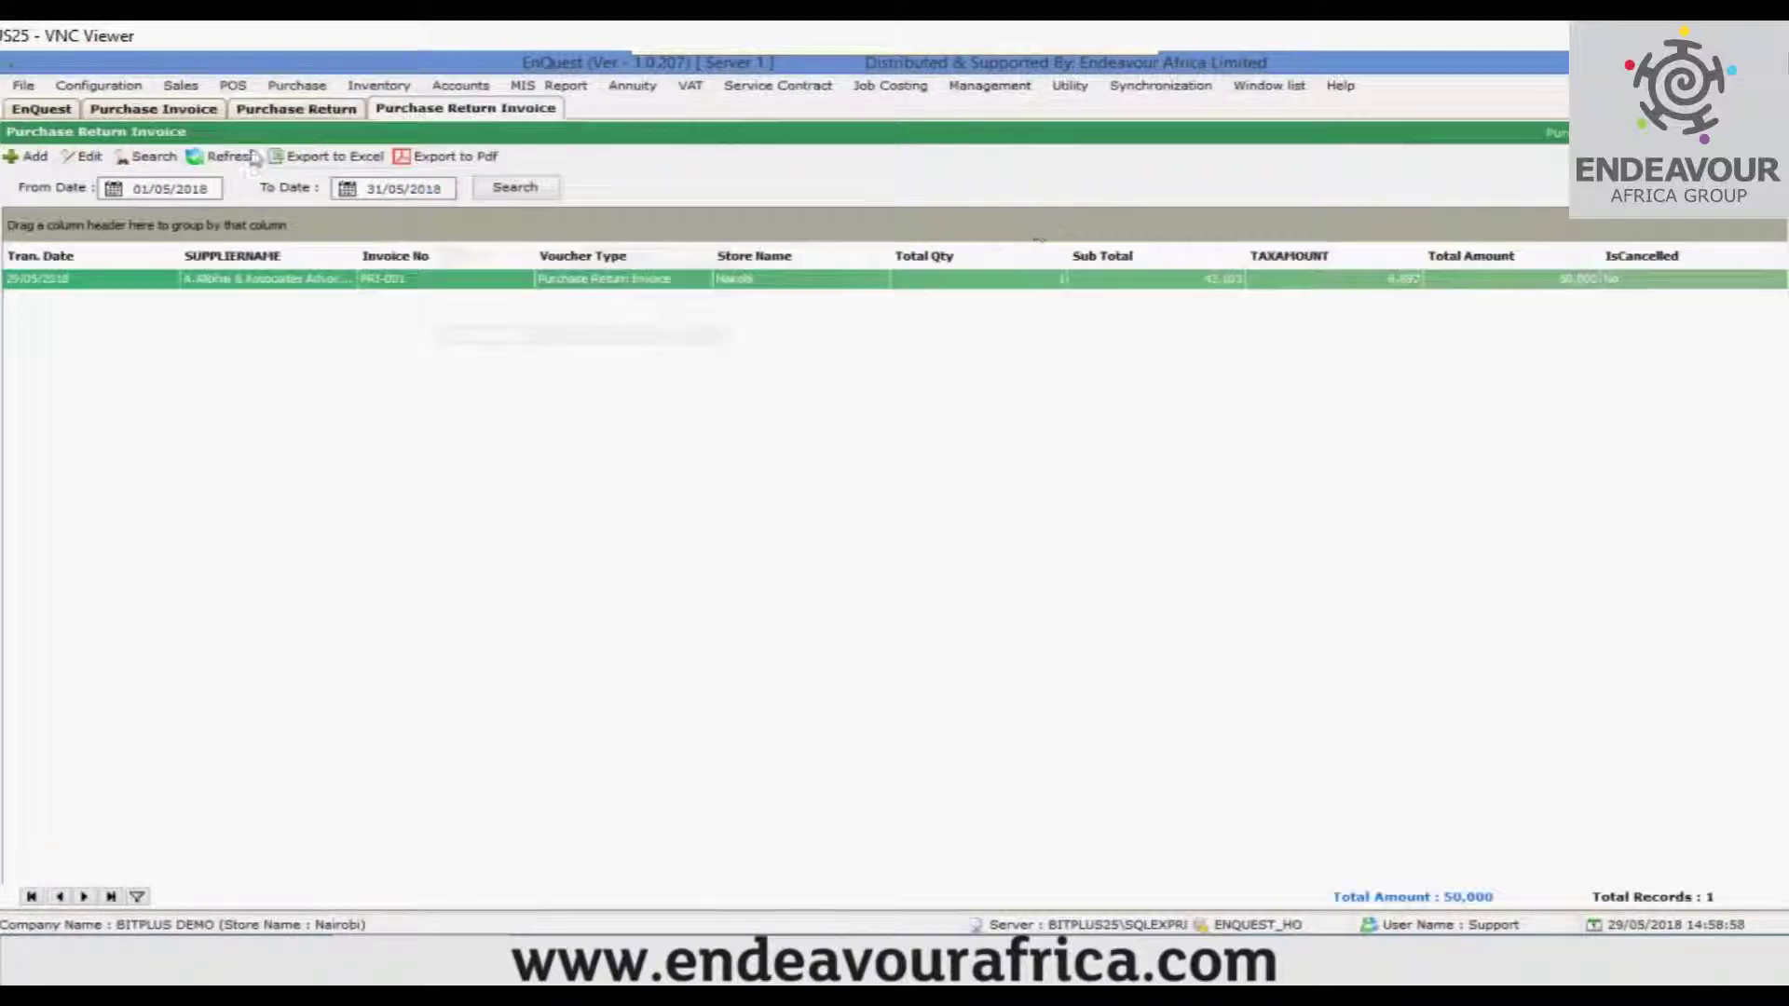
left_click(33, 156)
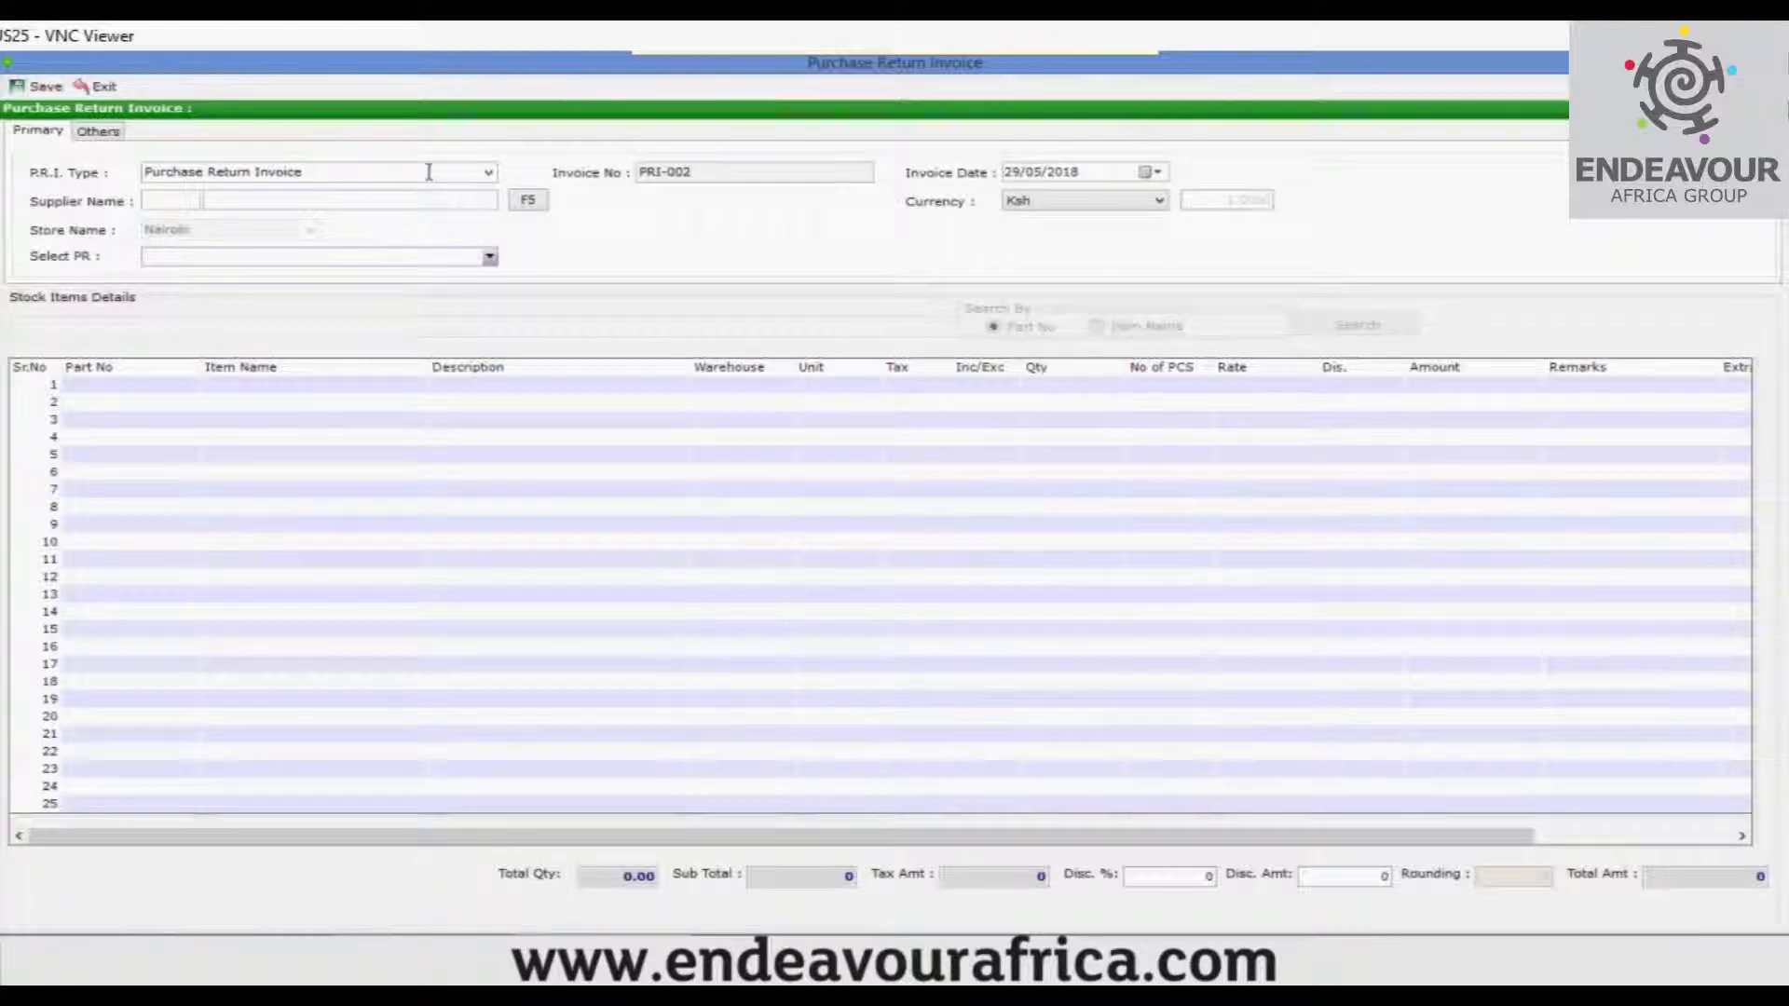
left_click(489, 173)
left_click(489, 179)
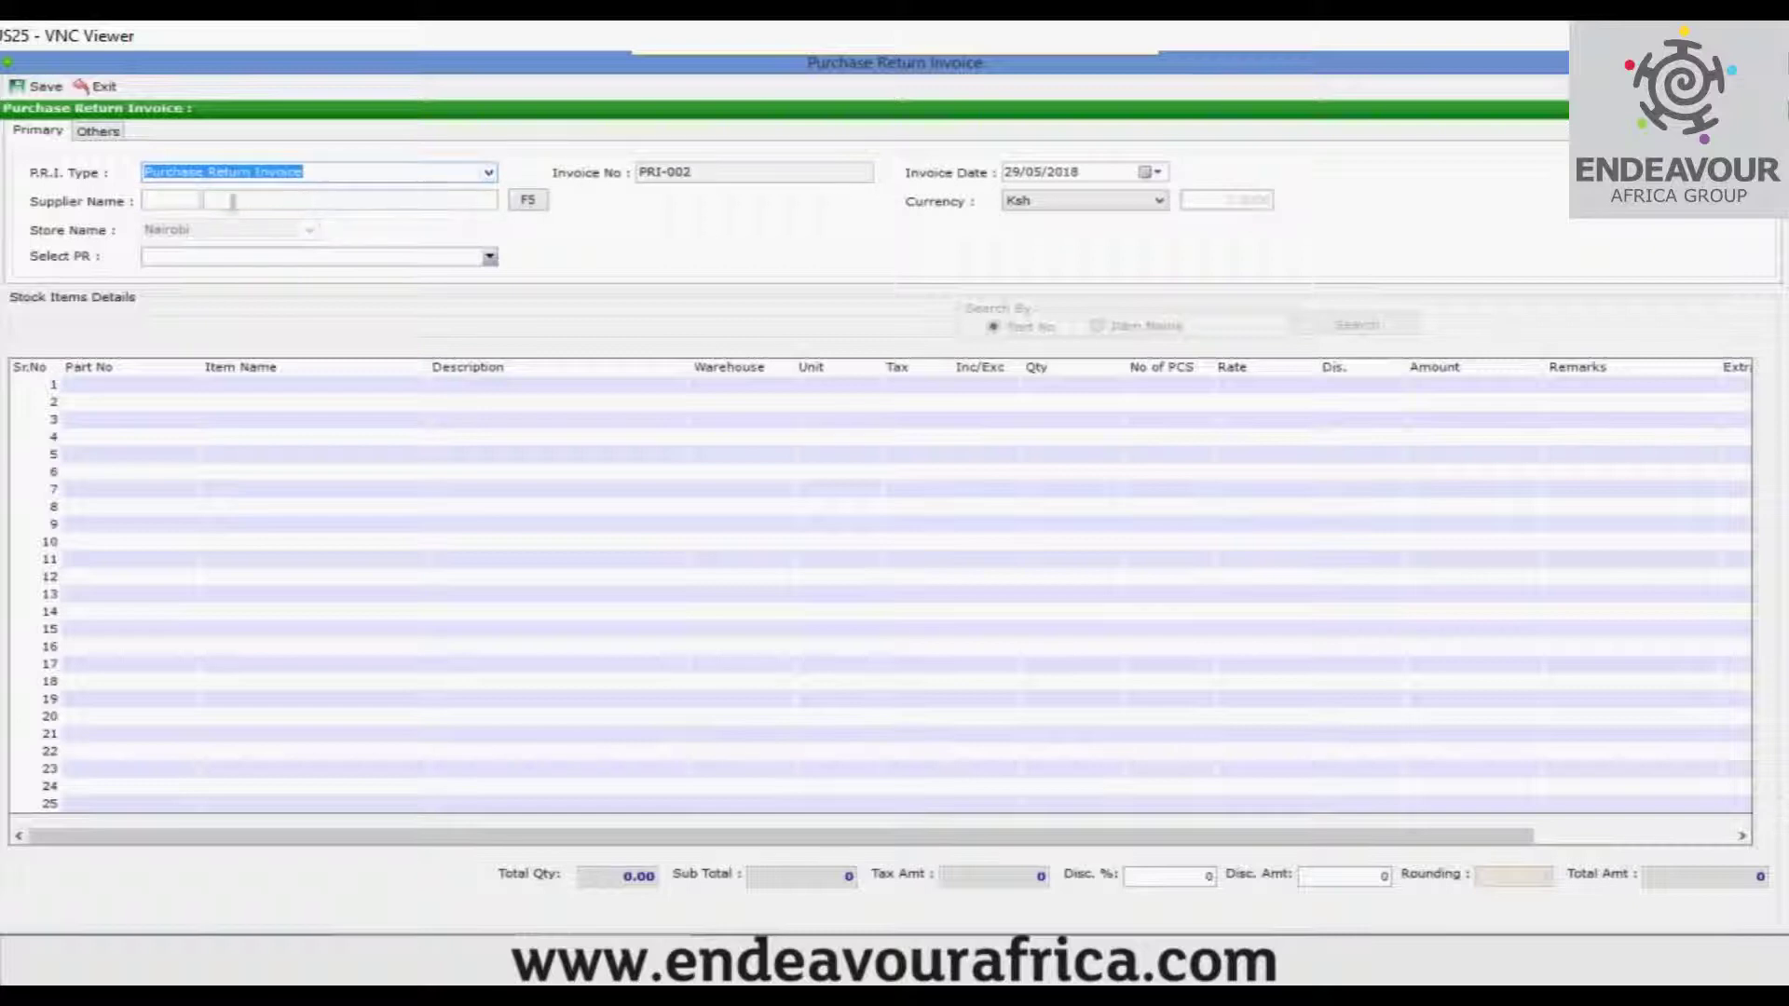
key("F5")
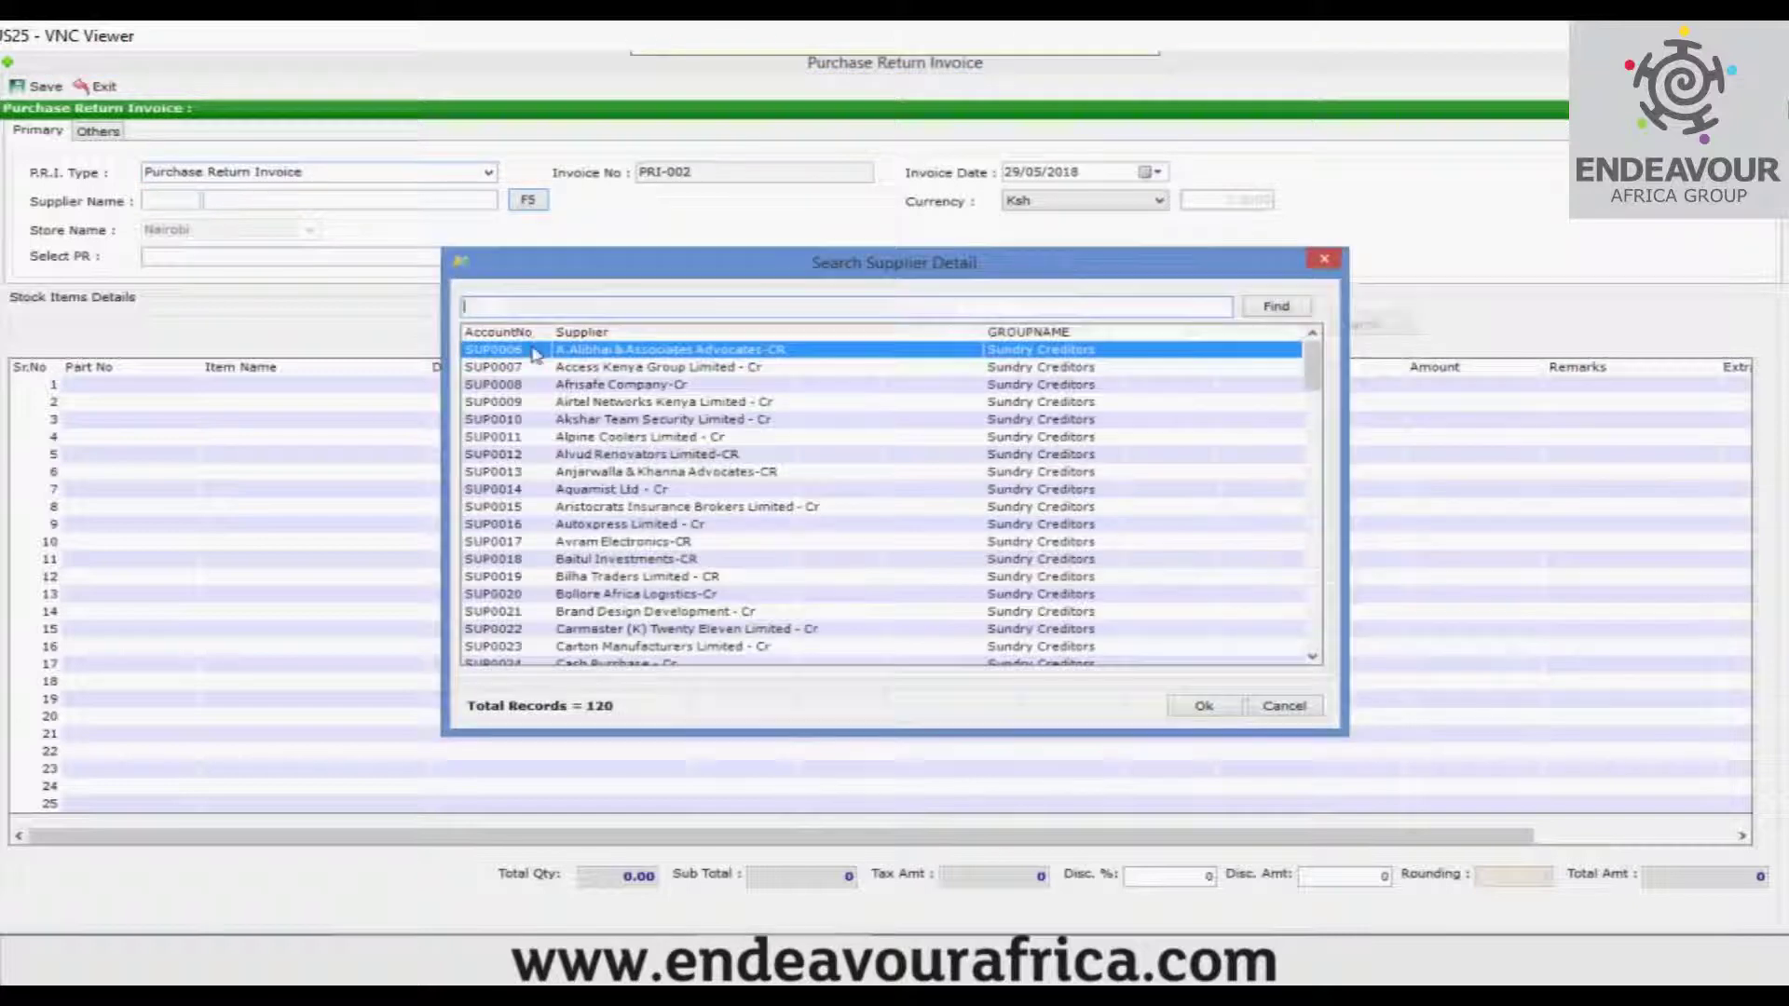
double_click(531, 347)
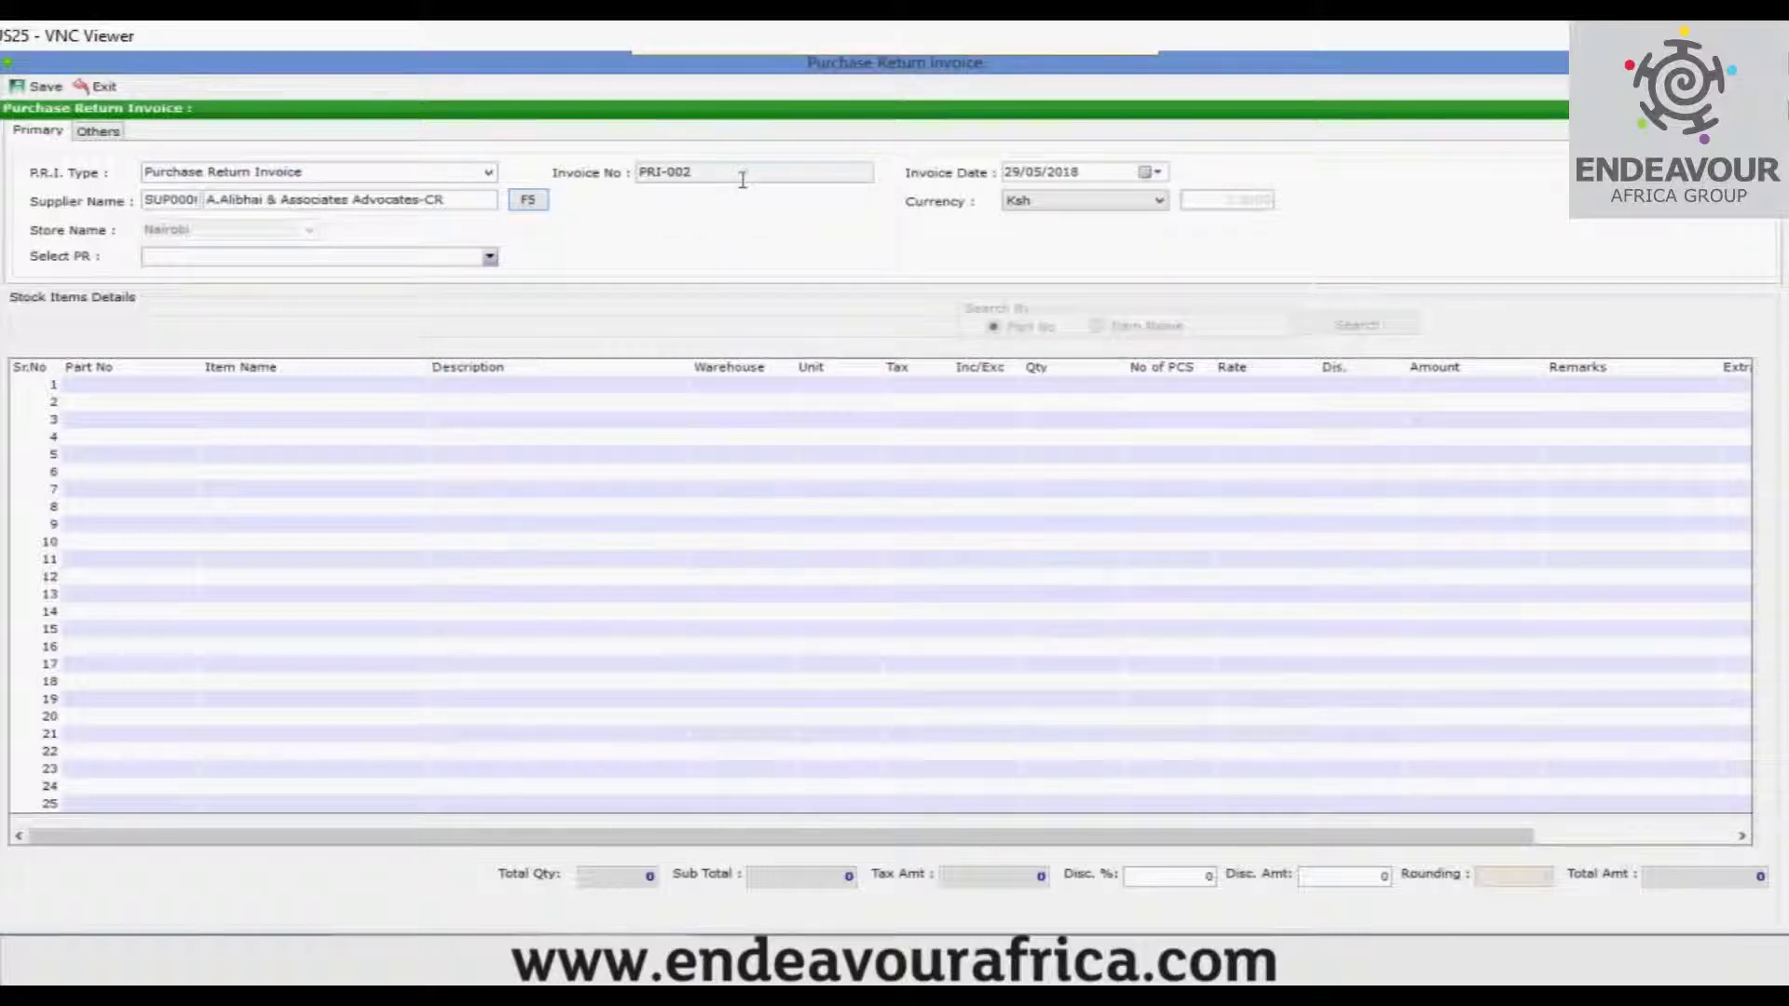
Review invoice number PRI-002 and the Address, Cost Center and VAT description fields
left_click_drag(758, 173, 470, 147)
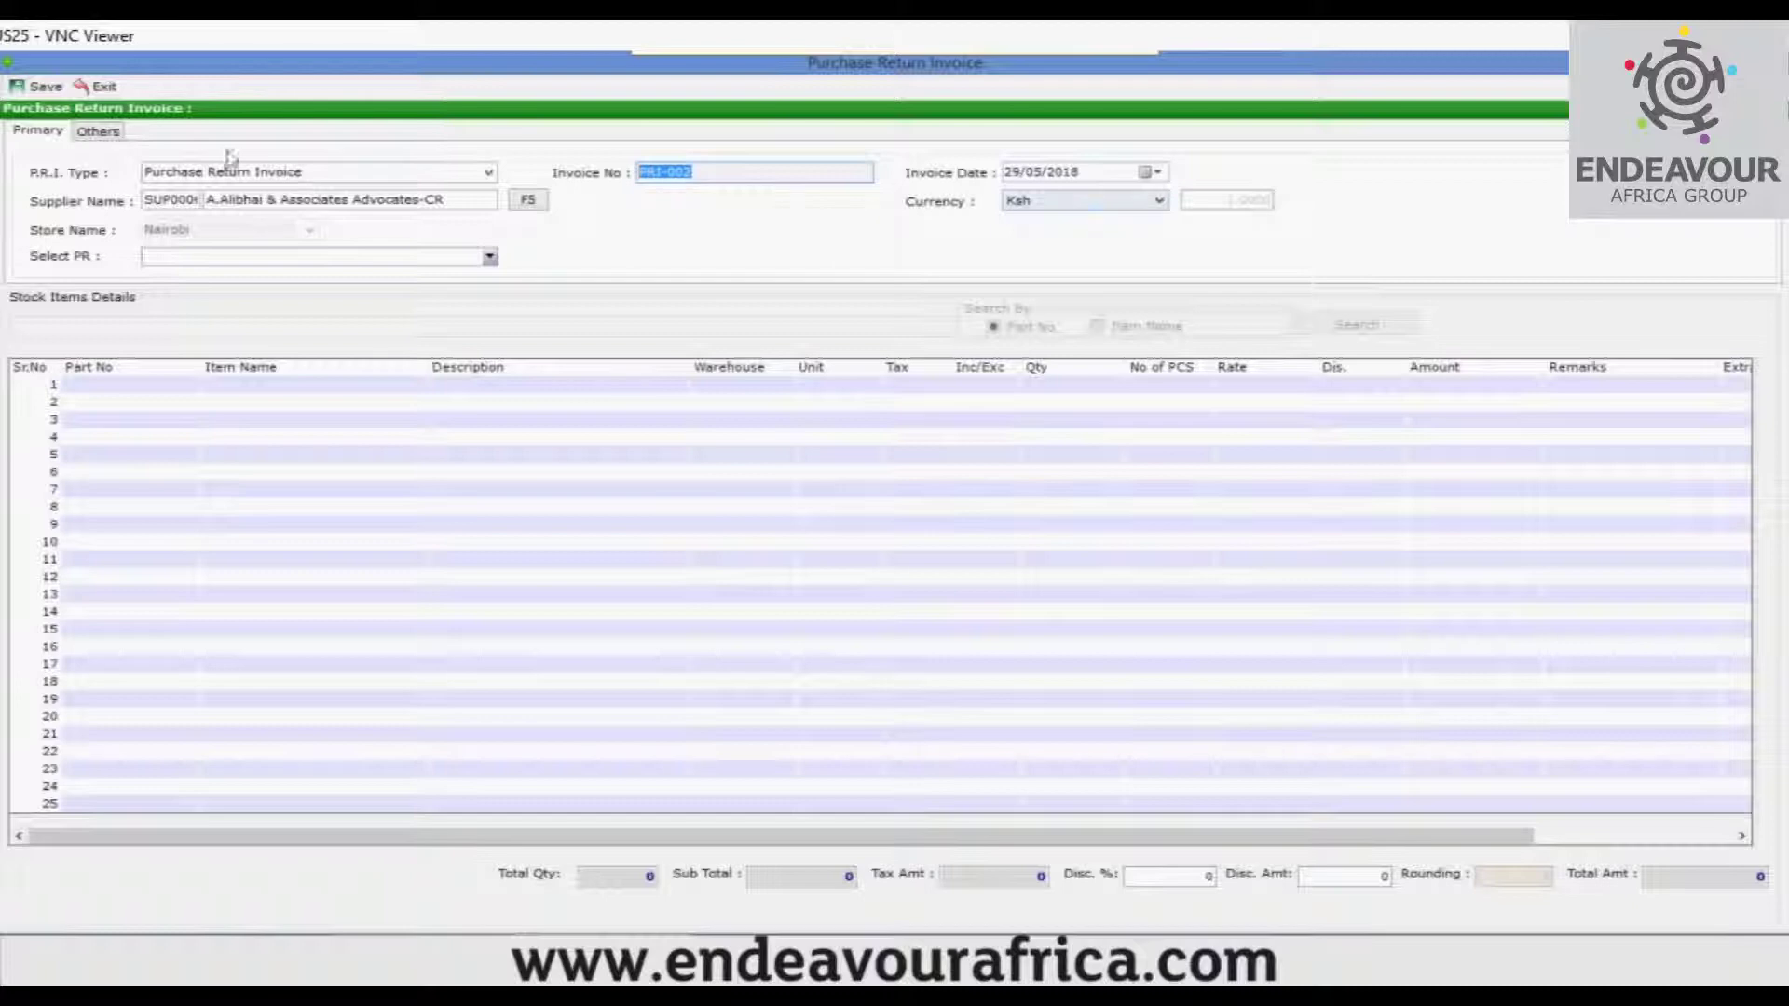
left_click(107, 135)
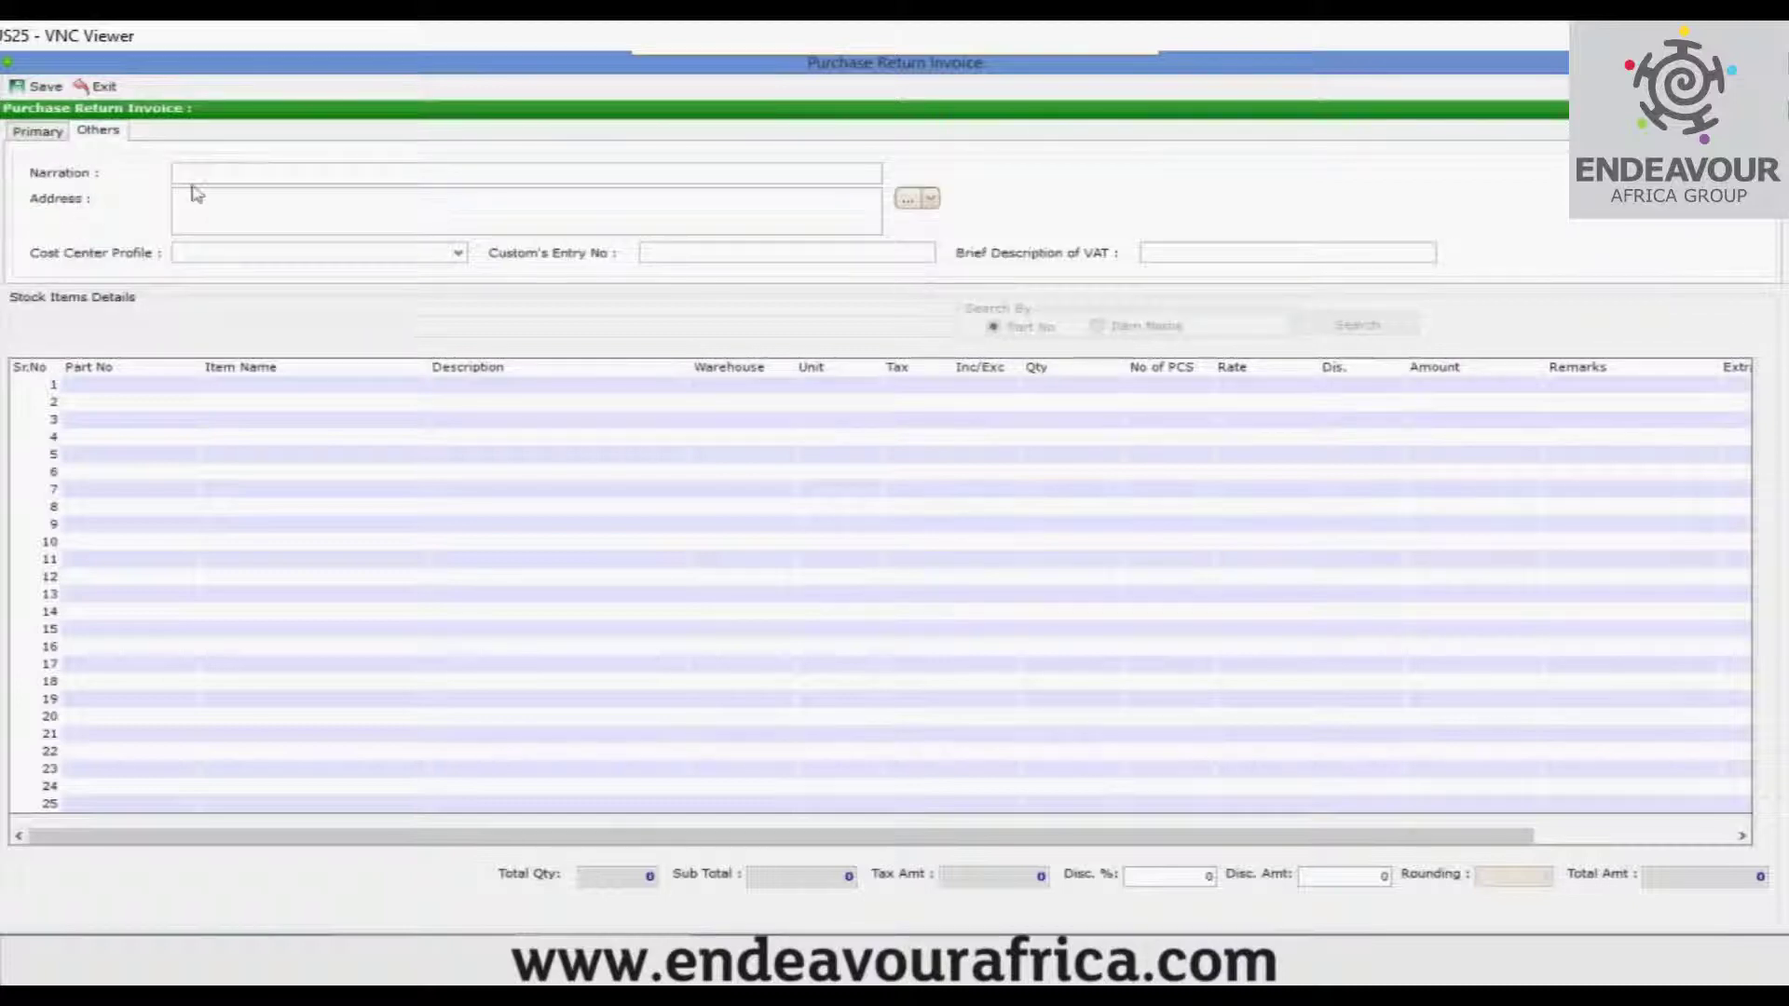
left_click(278, 224)
left_click(281, 252)
left_click(1246, 249)
left_click(42, 134)
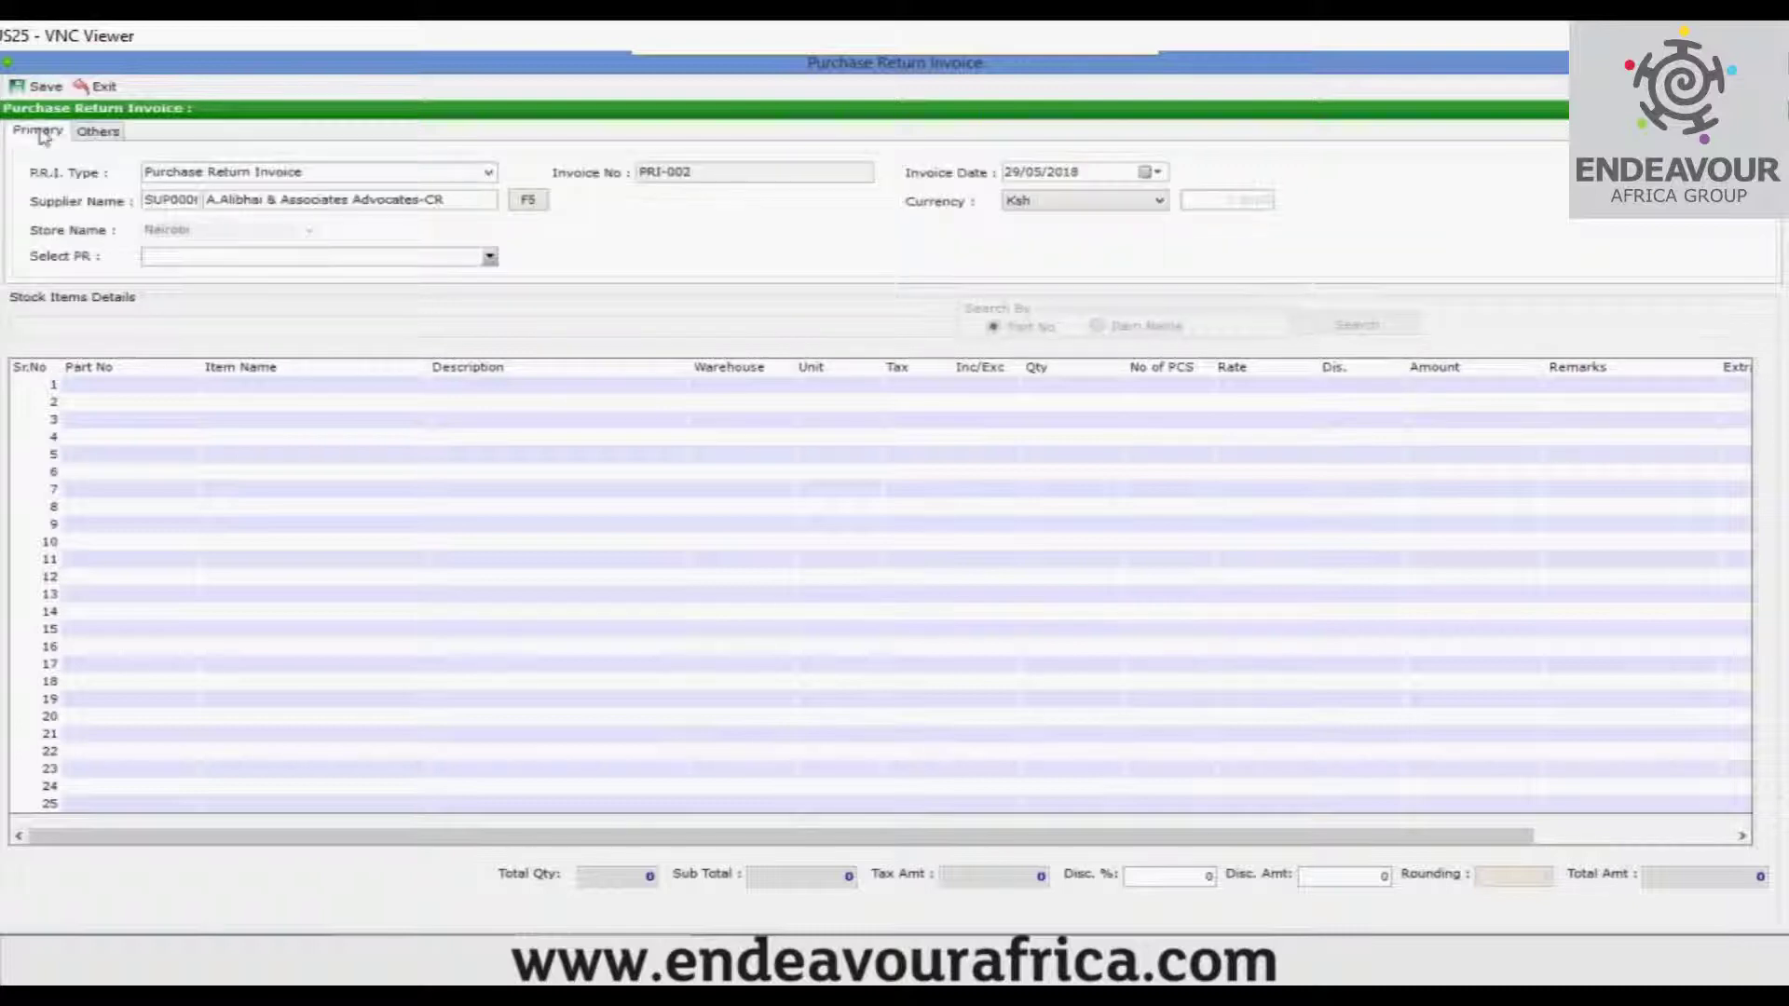
left_click(486, 261)
Select PR-002 in Select PR to load its laptop line into PRI-002
left_click(489, 257)
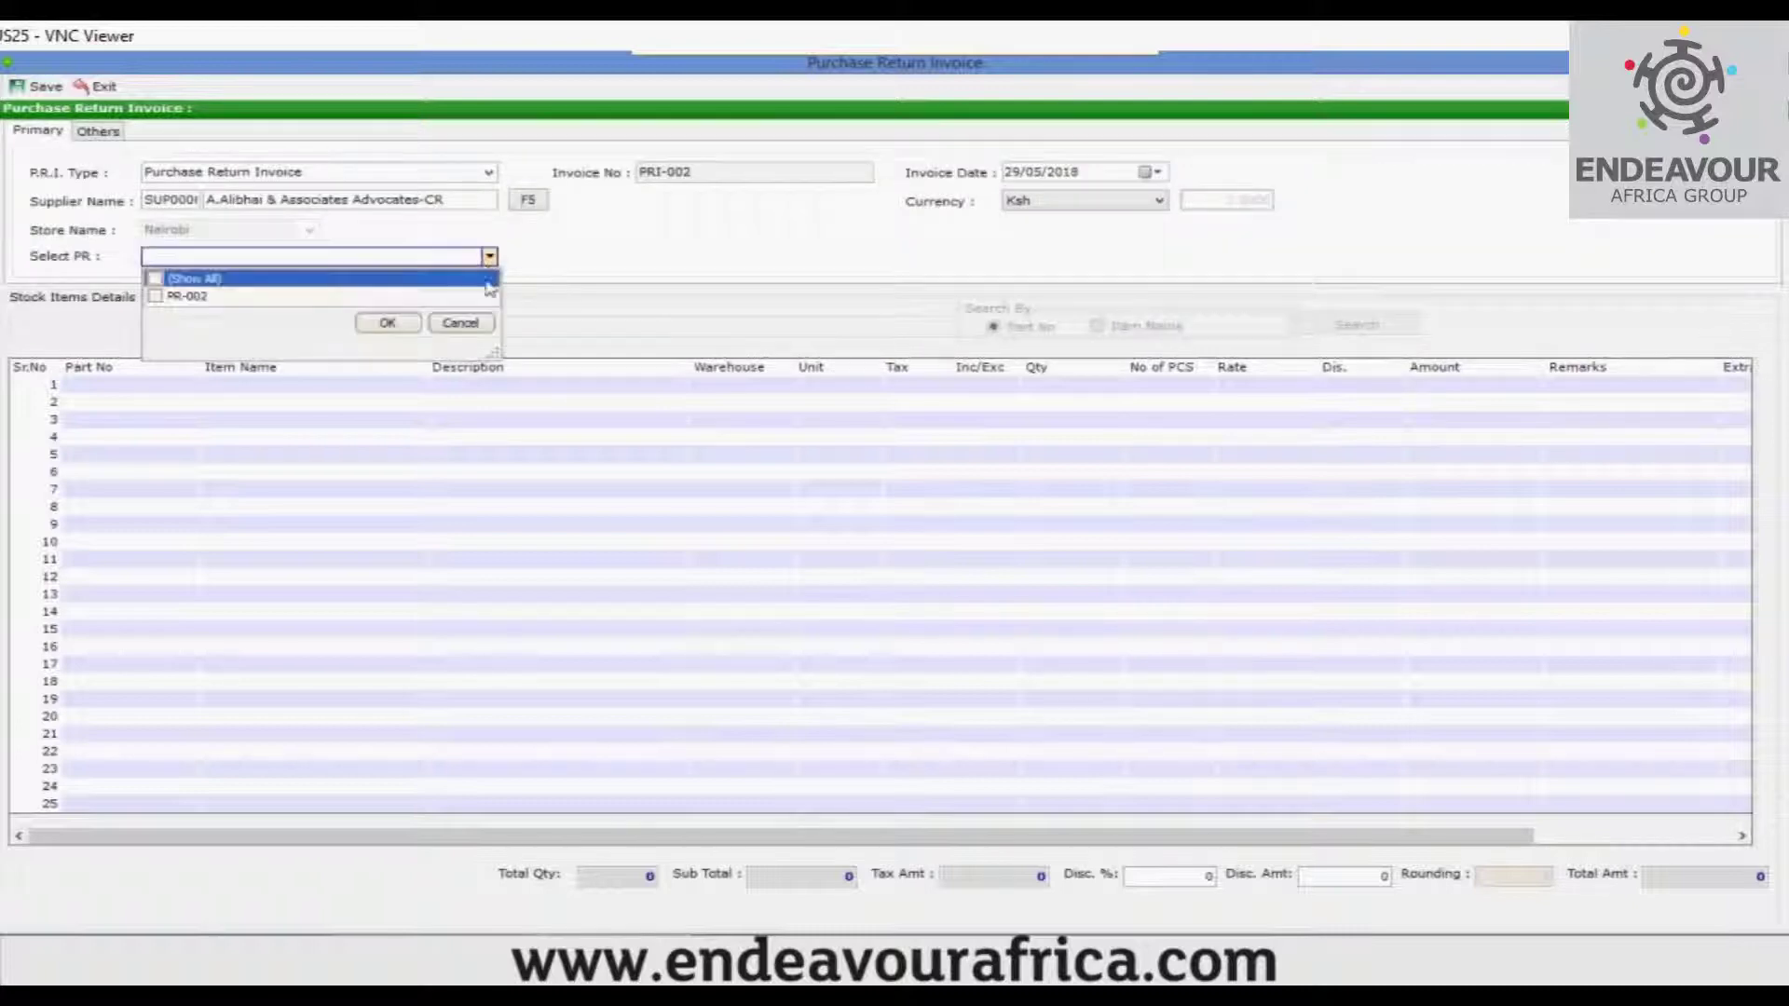
left_click(156, 297)
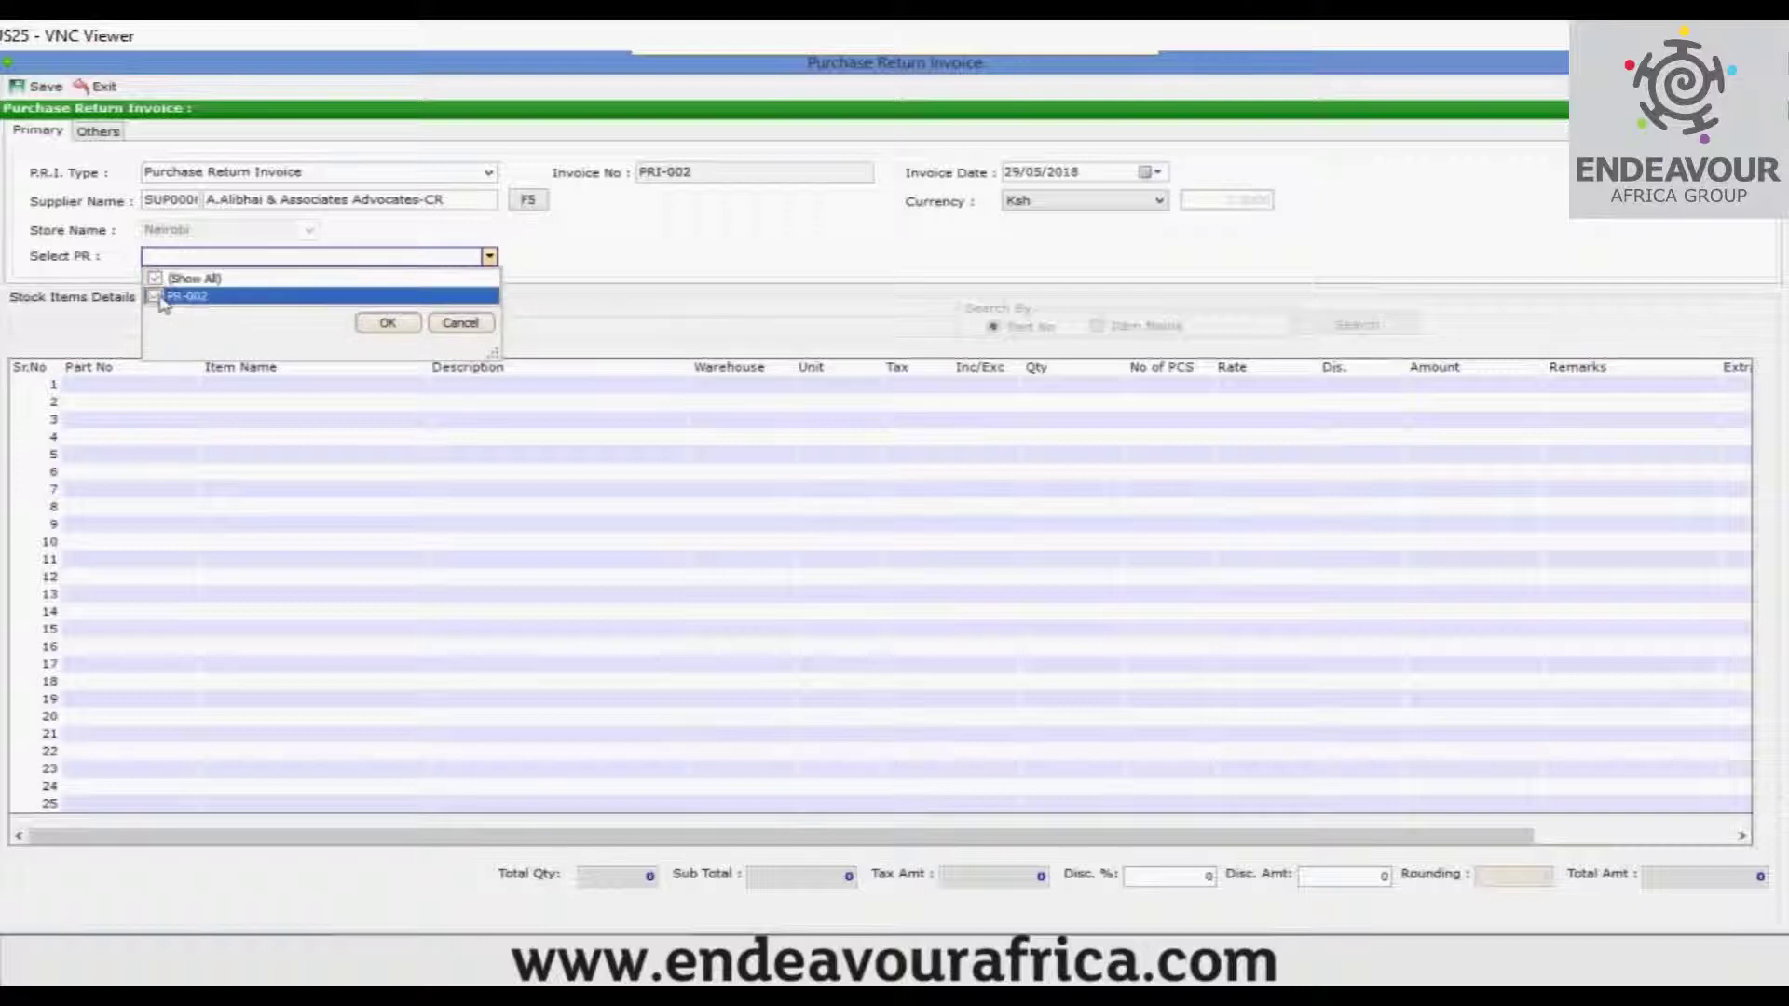
left_click(382, 326)
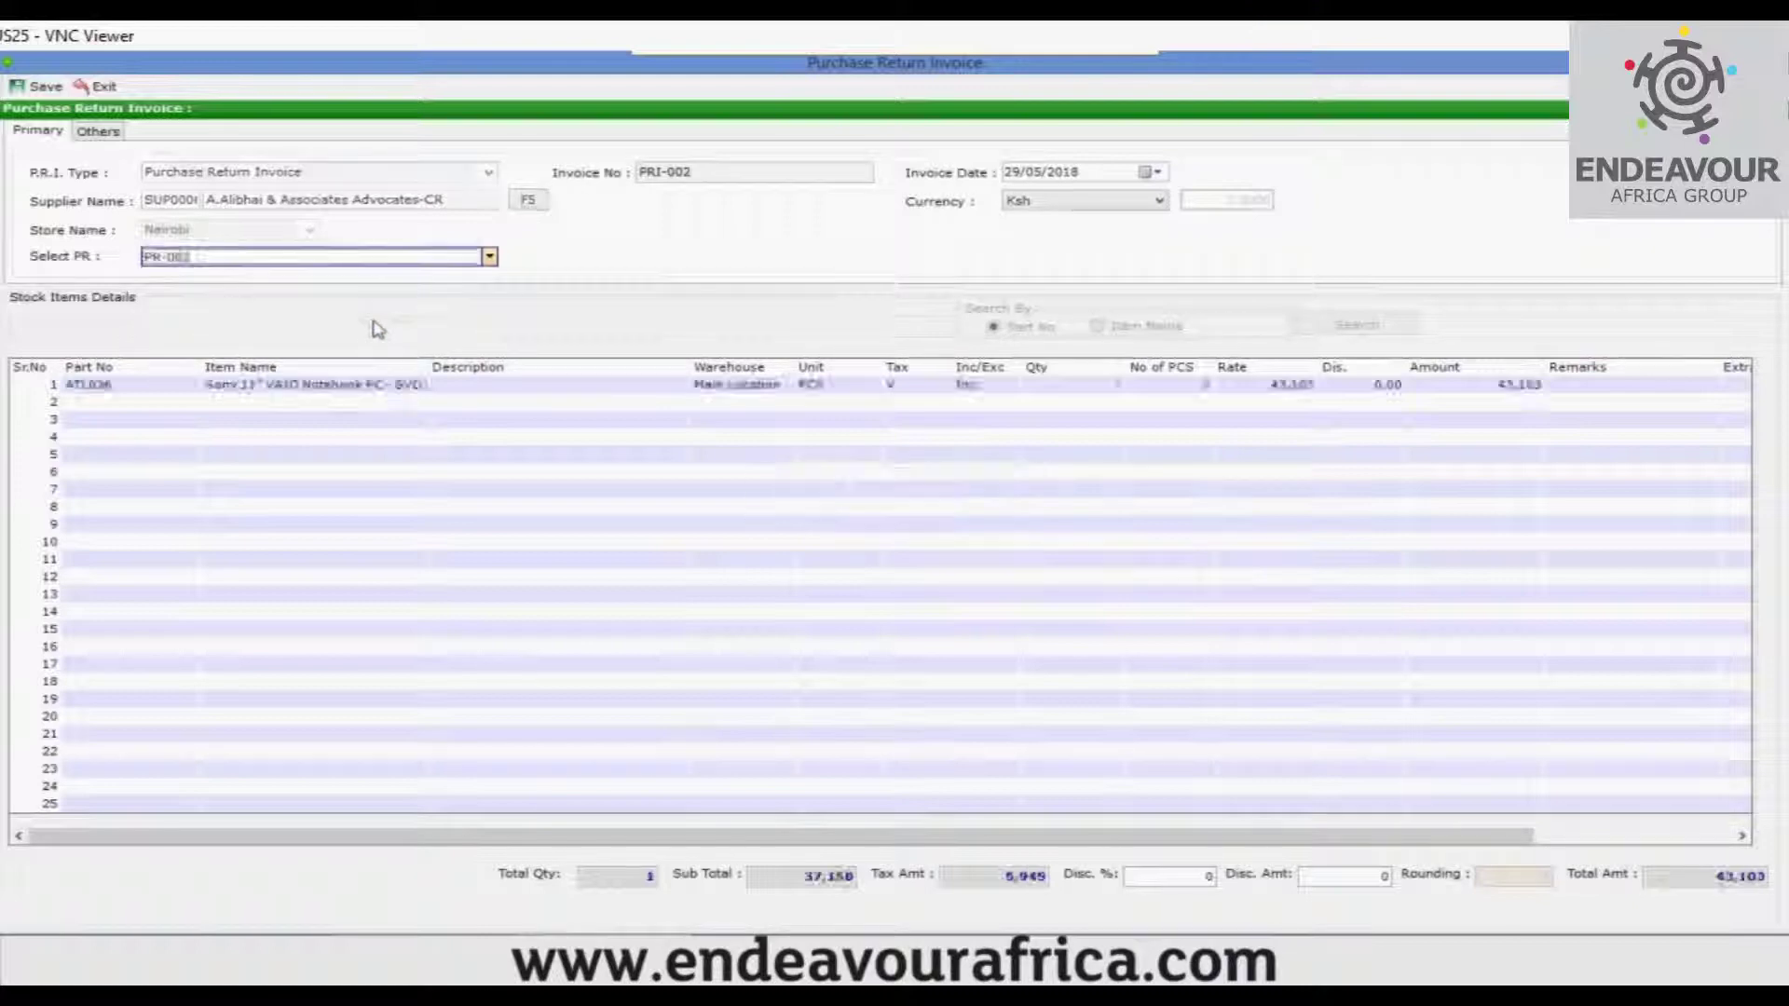
left_click(451, 493)
left_click(1077, 385)
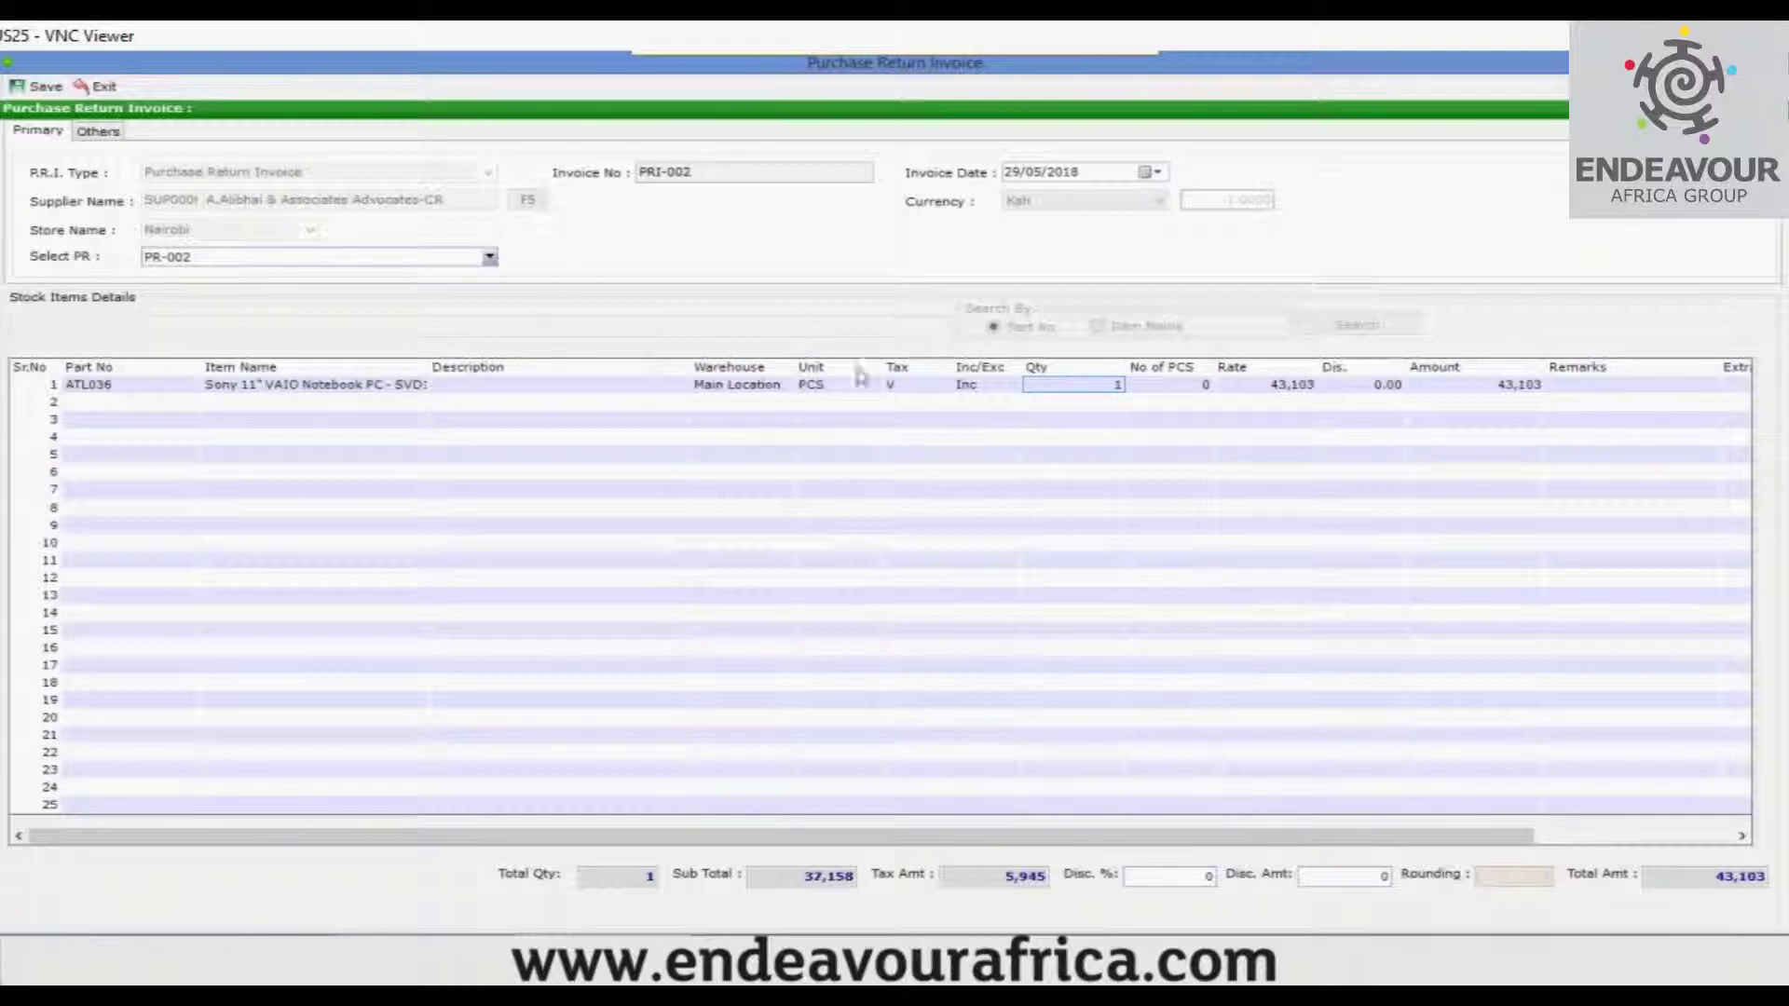
Save PRI-002, allocating the full 43,103 as a New Ref bill reference
left_click(32, 88)
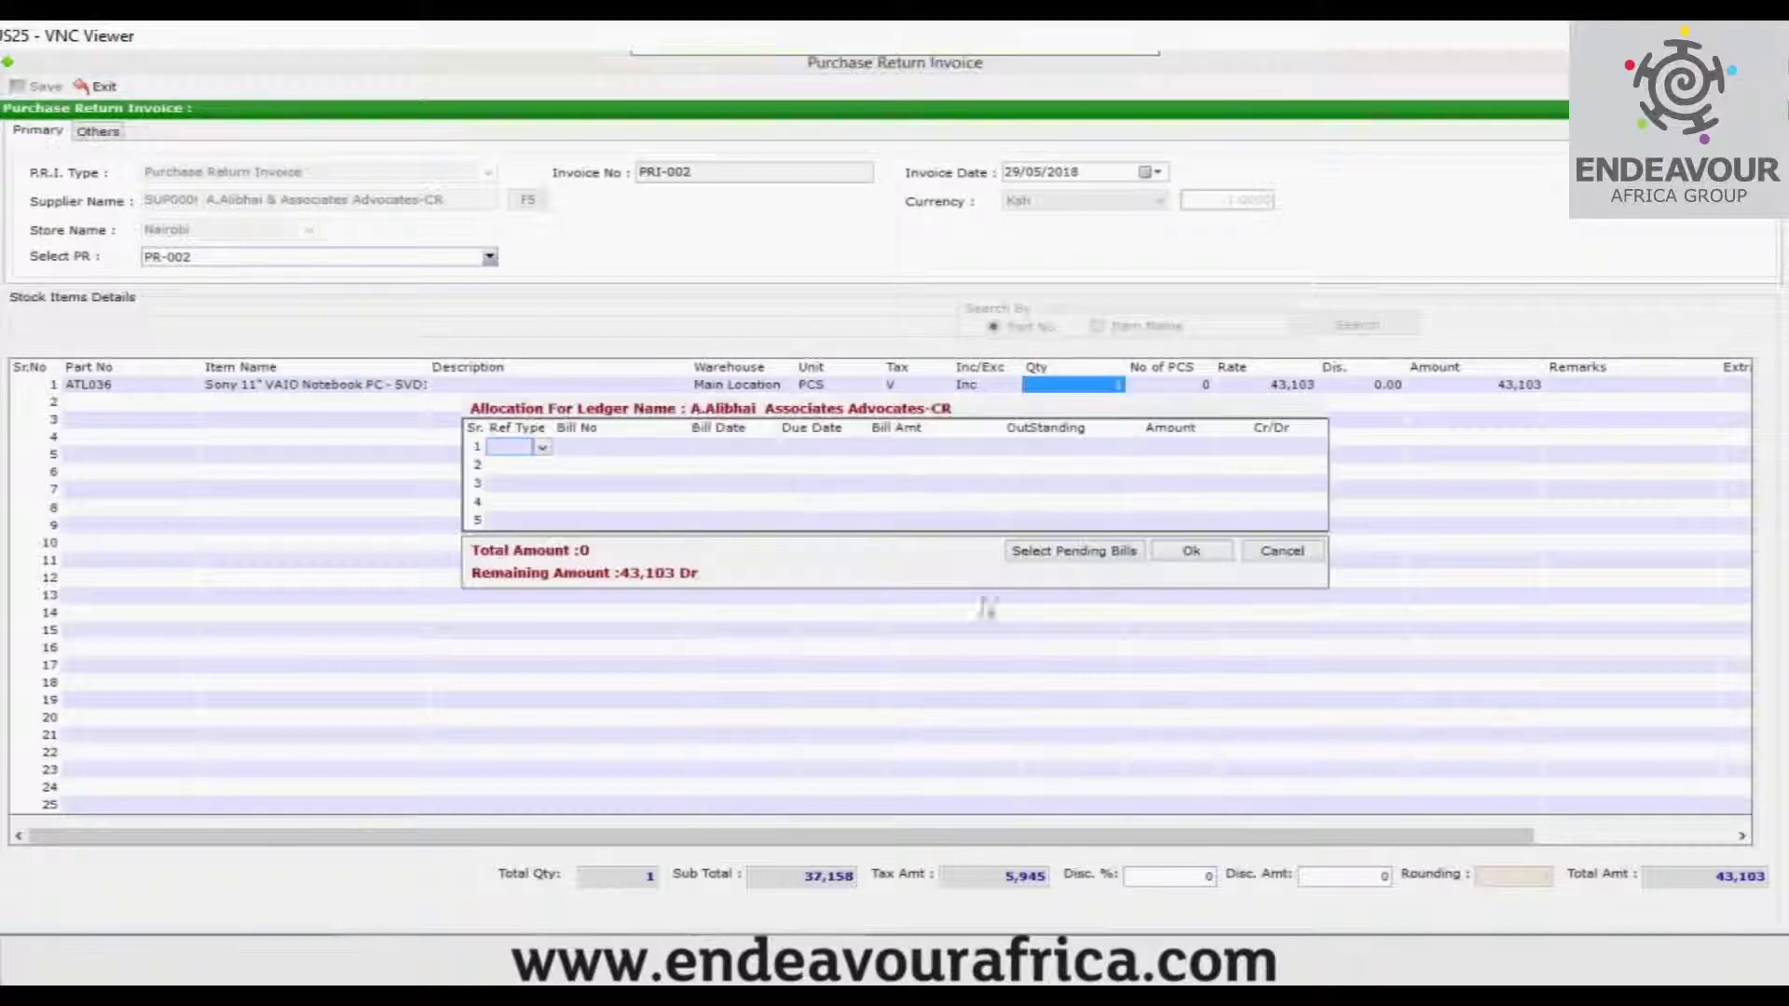
left_click(543, 447)
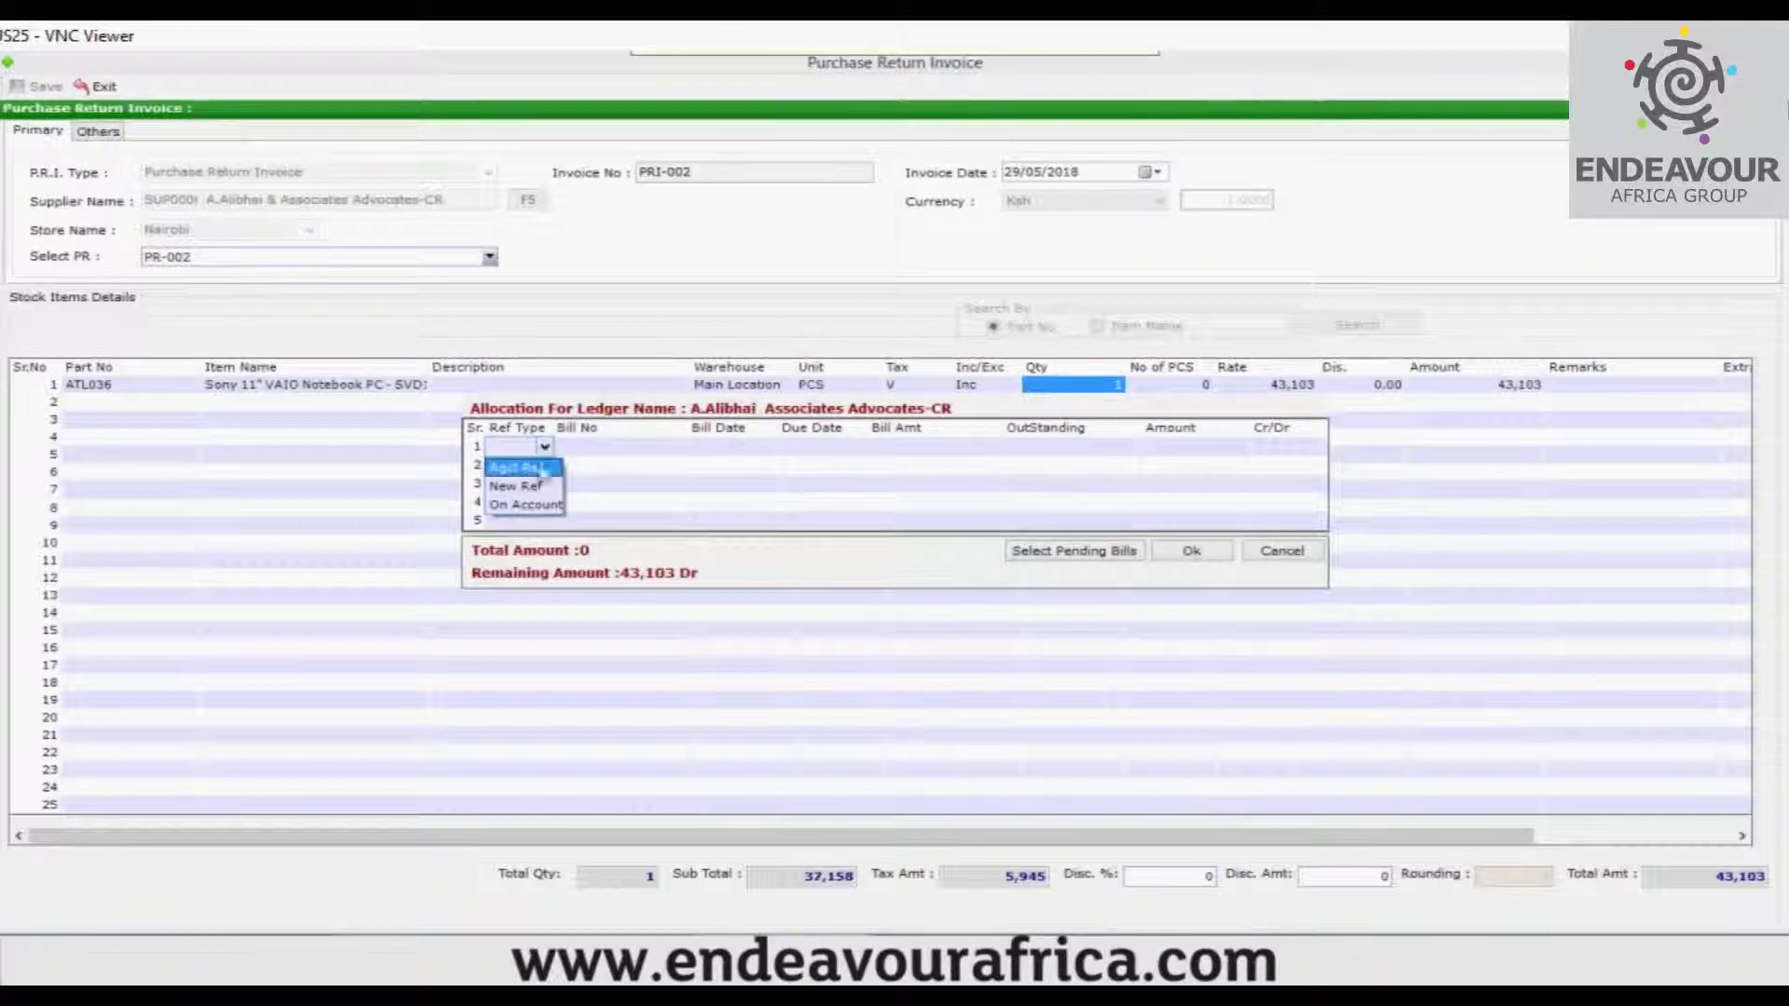
left_click(537, 488)
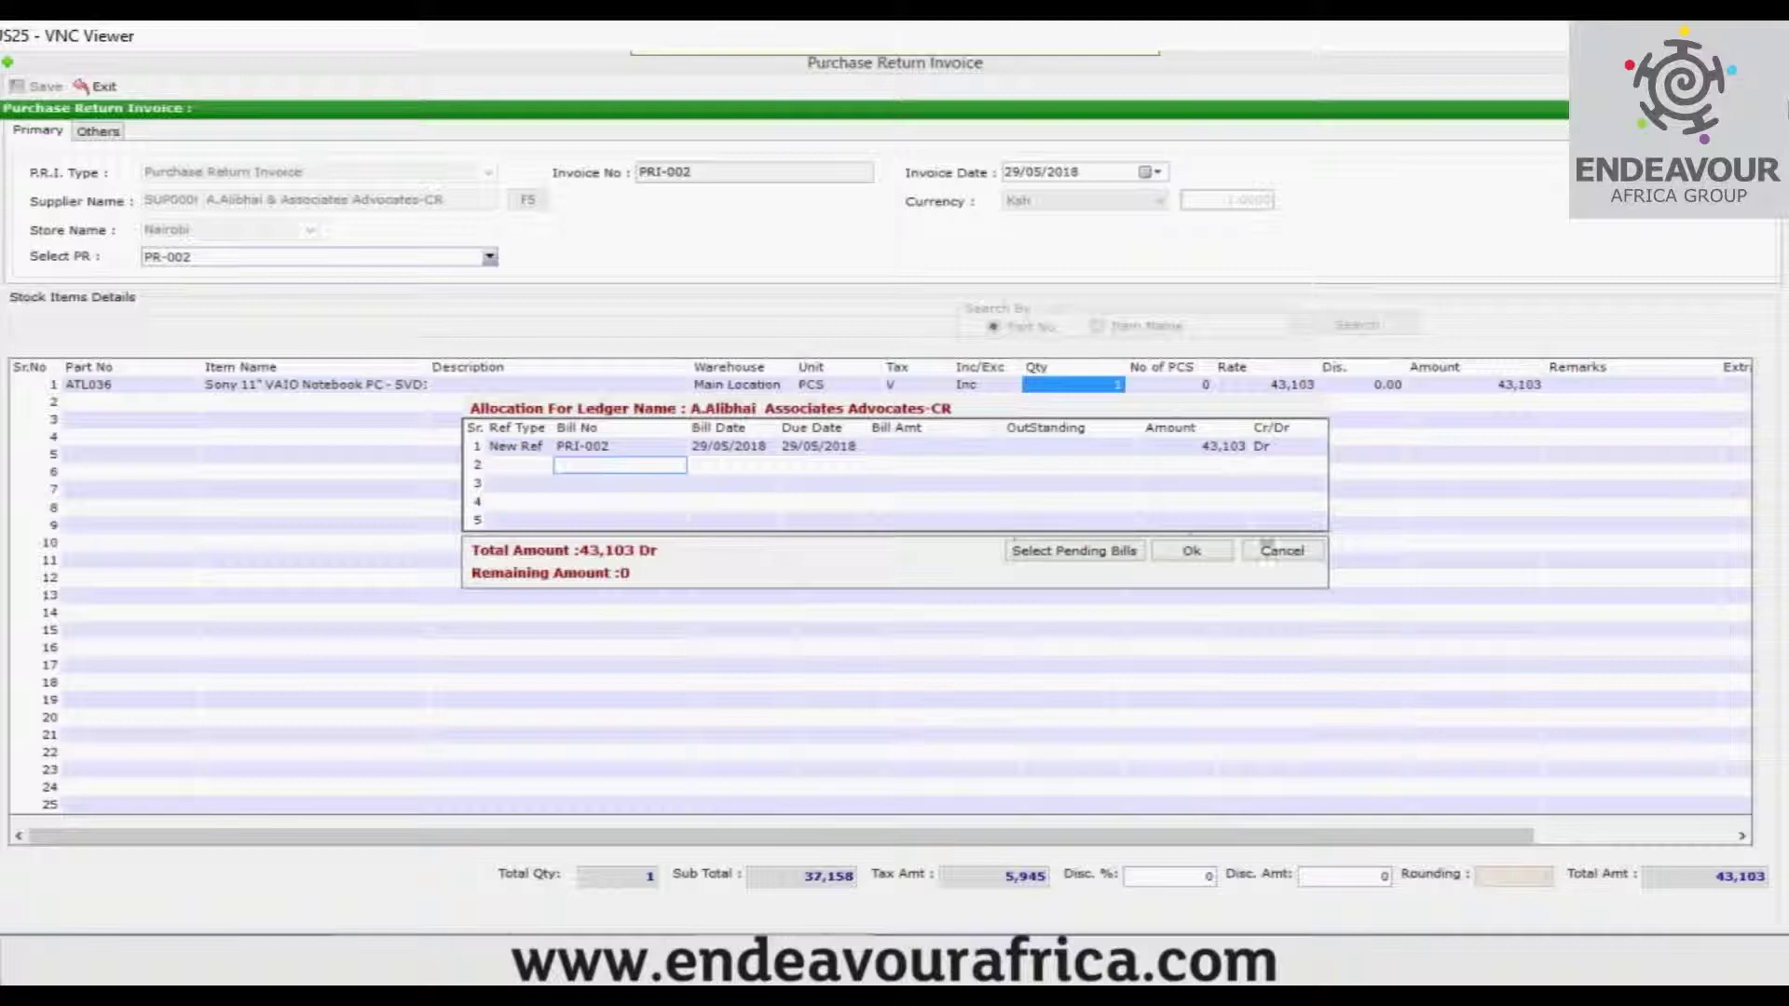
left_click(1194, 552)
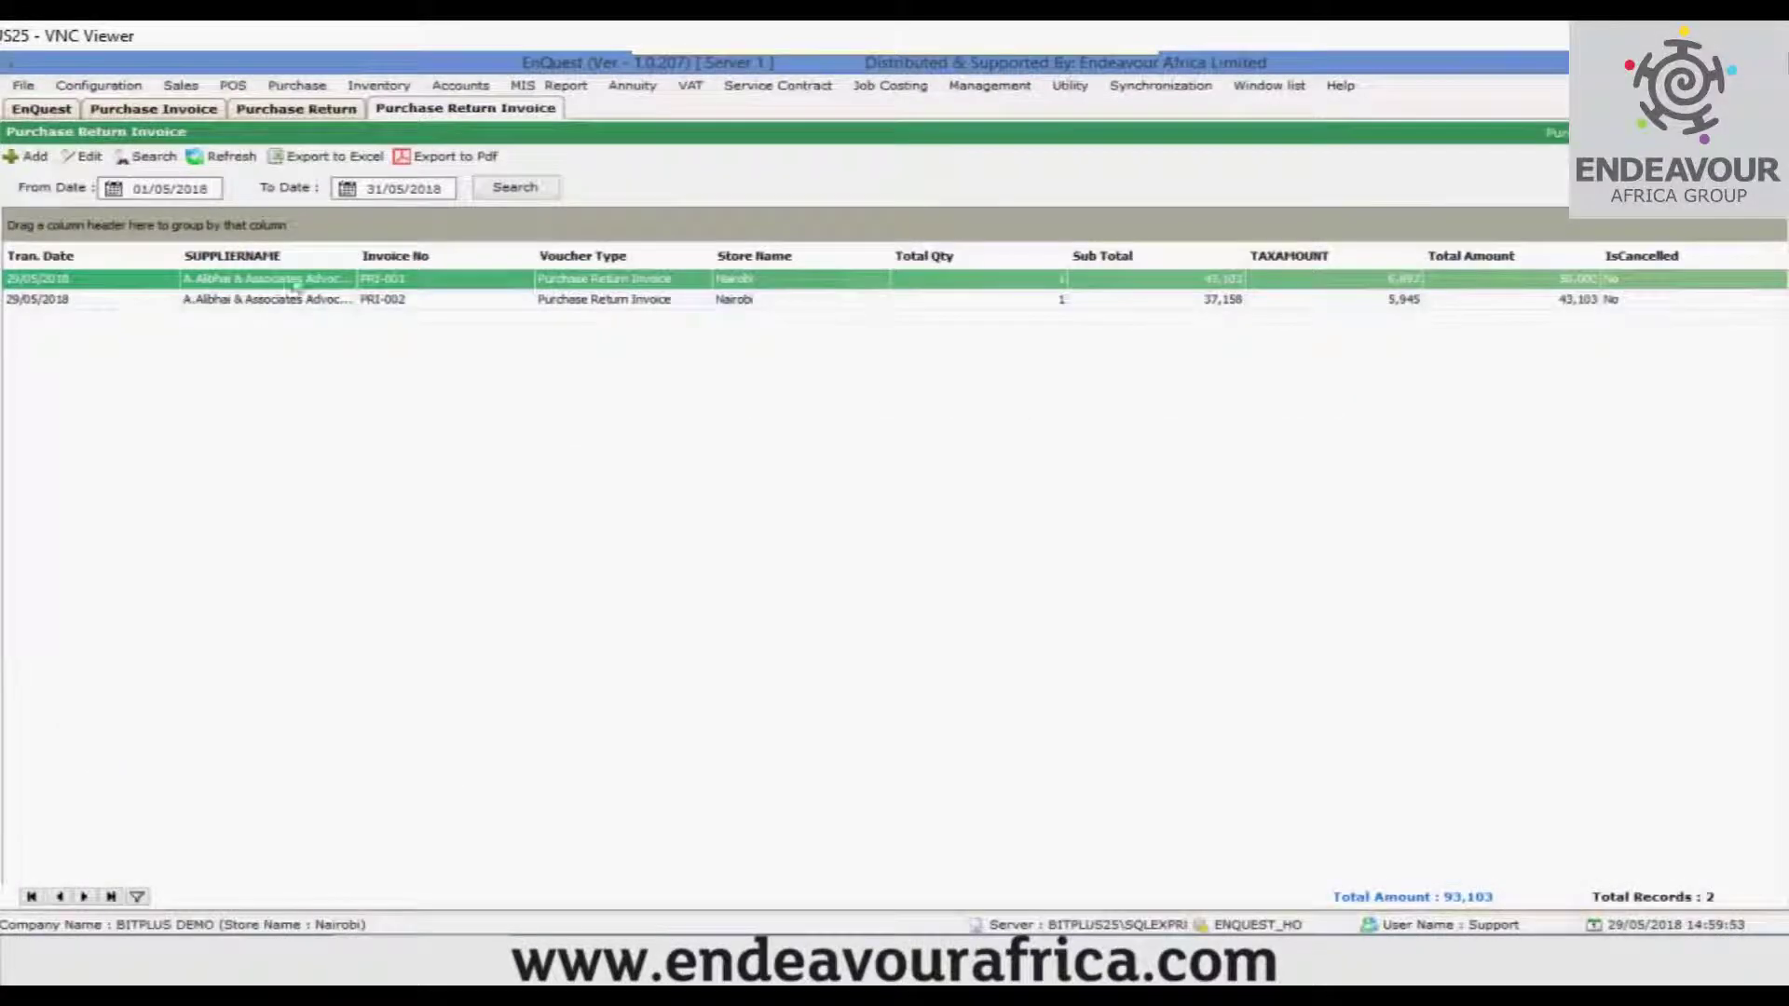
left_click(235, 301)
double_click(237, 310)
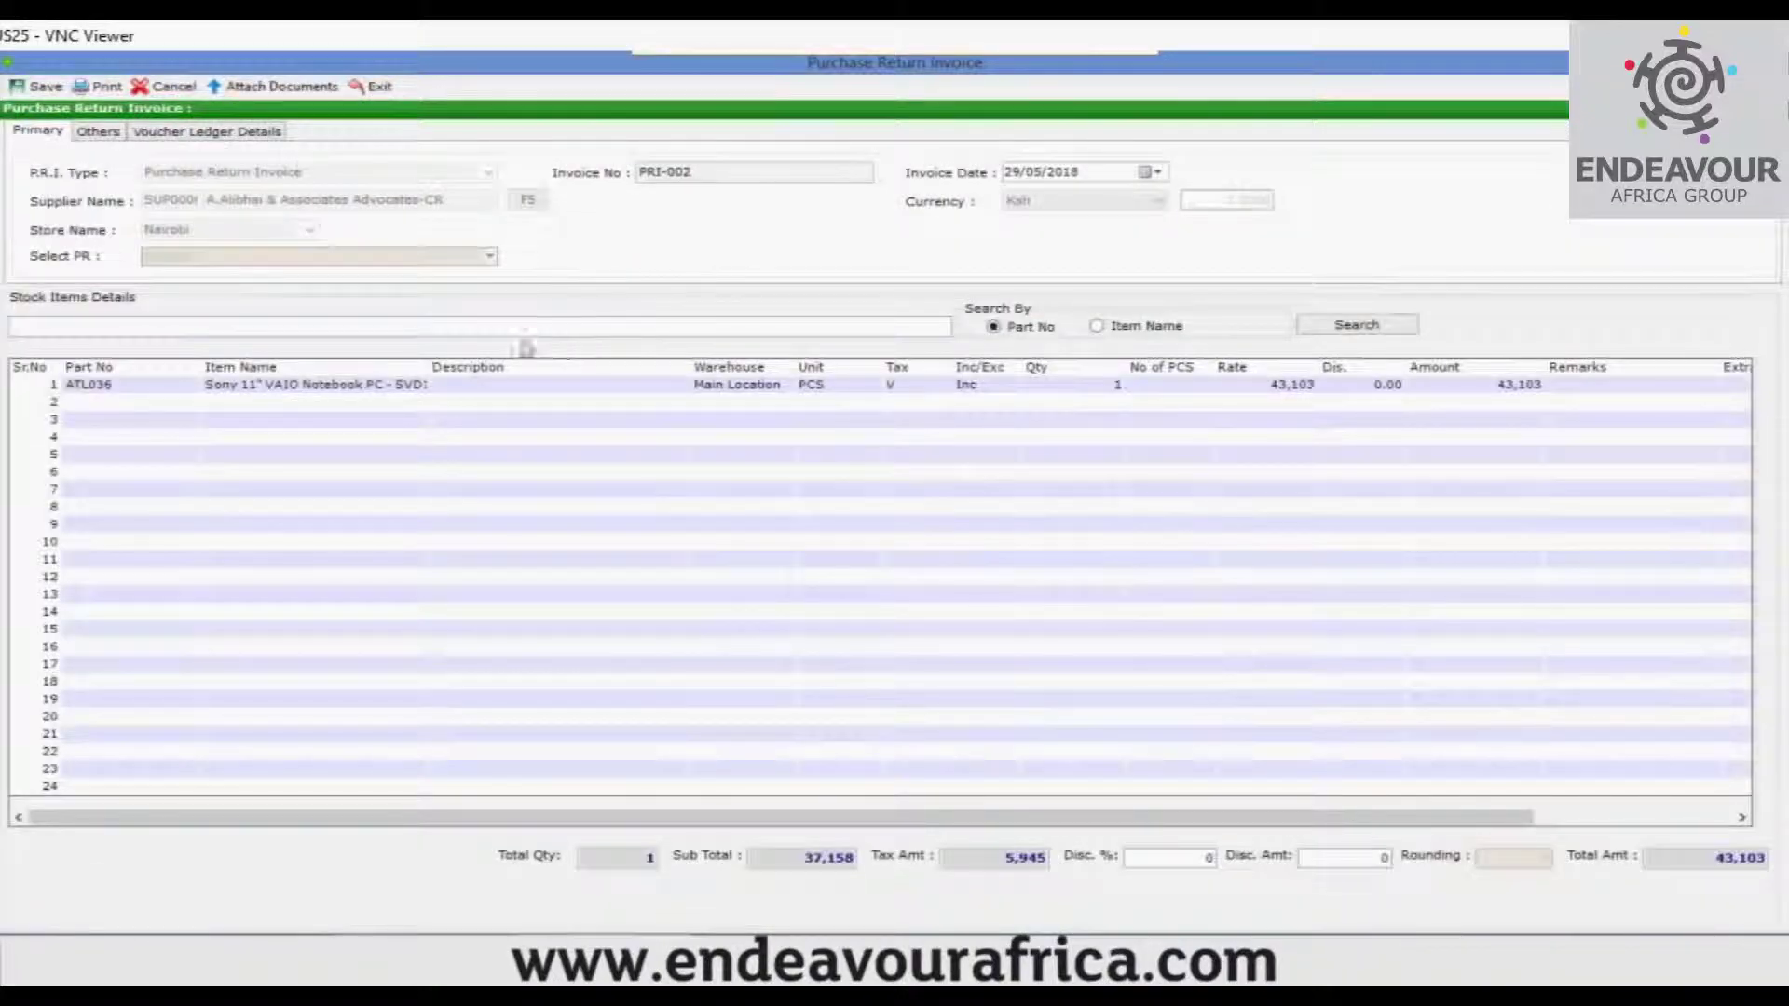
left_click(220, 131)
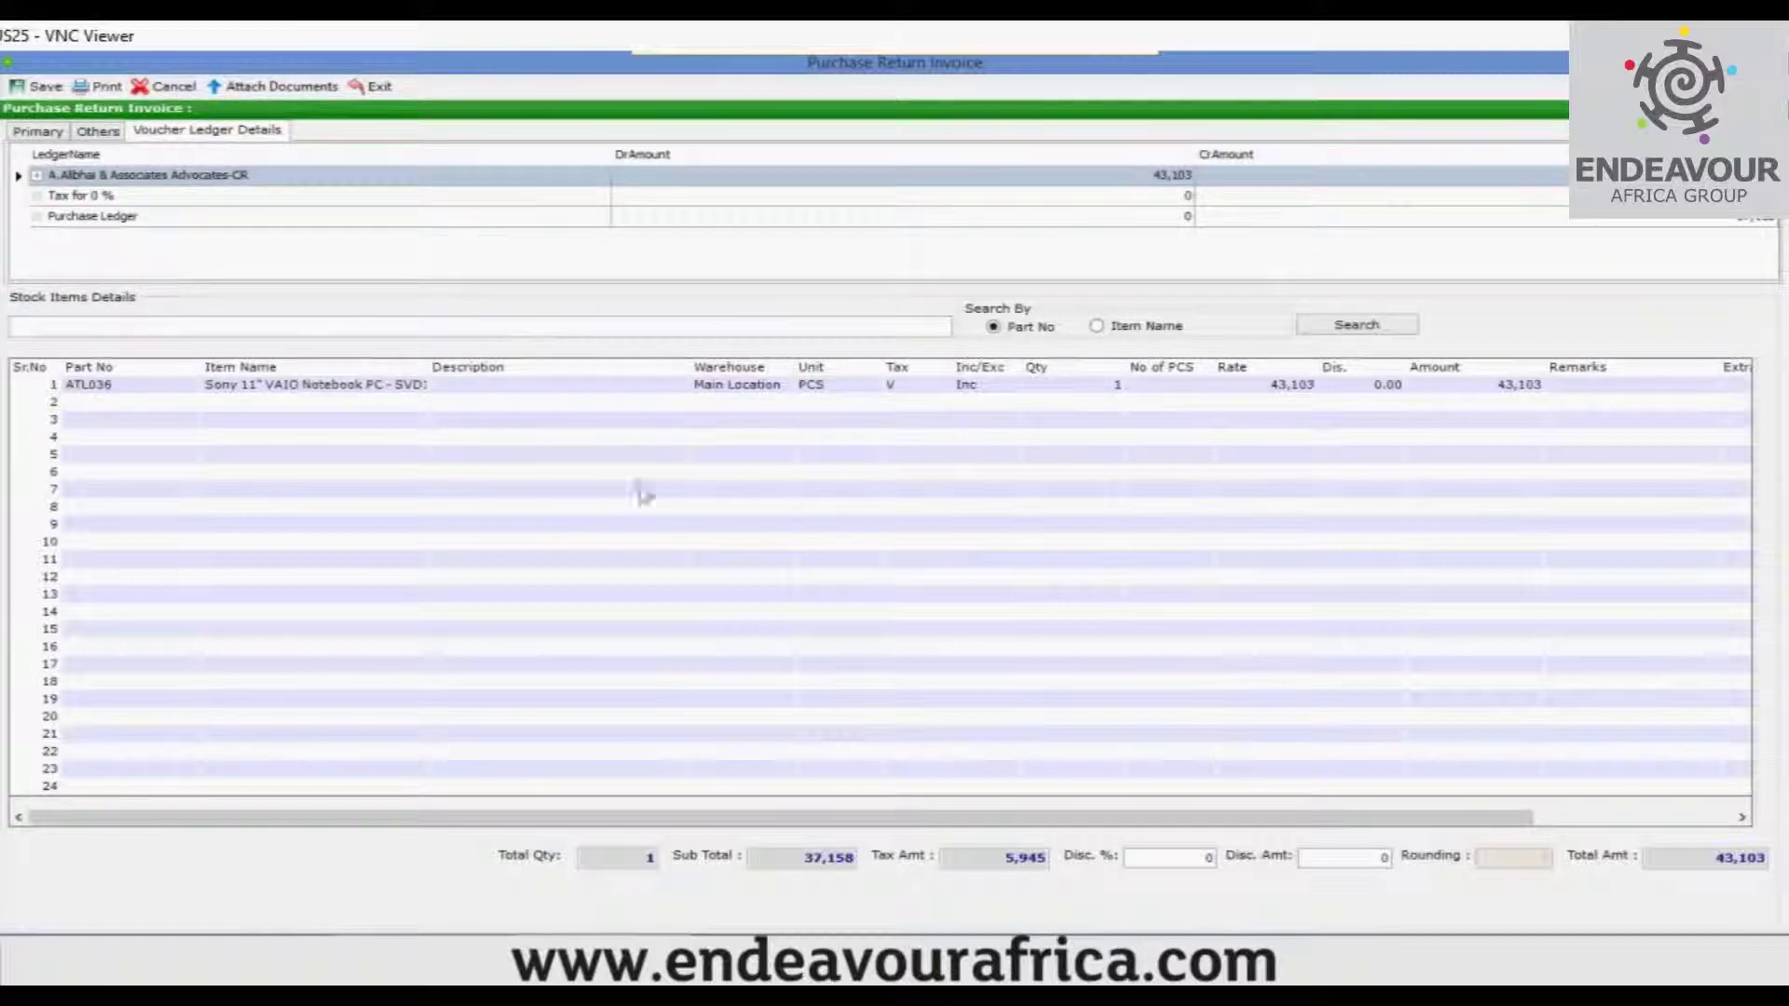
left_click(379, 87)
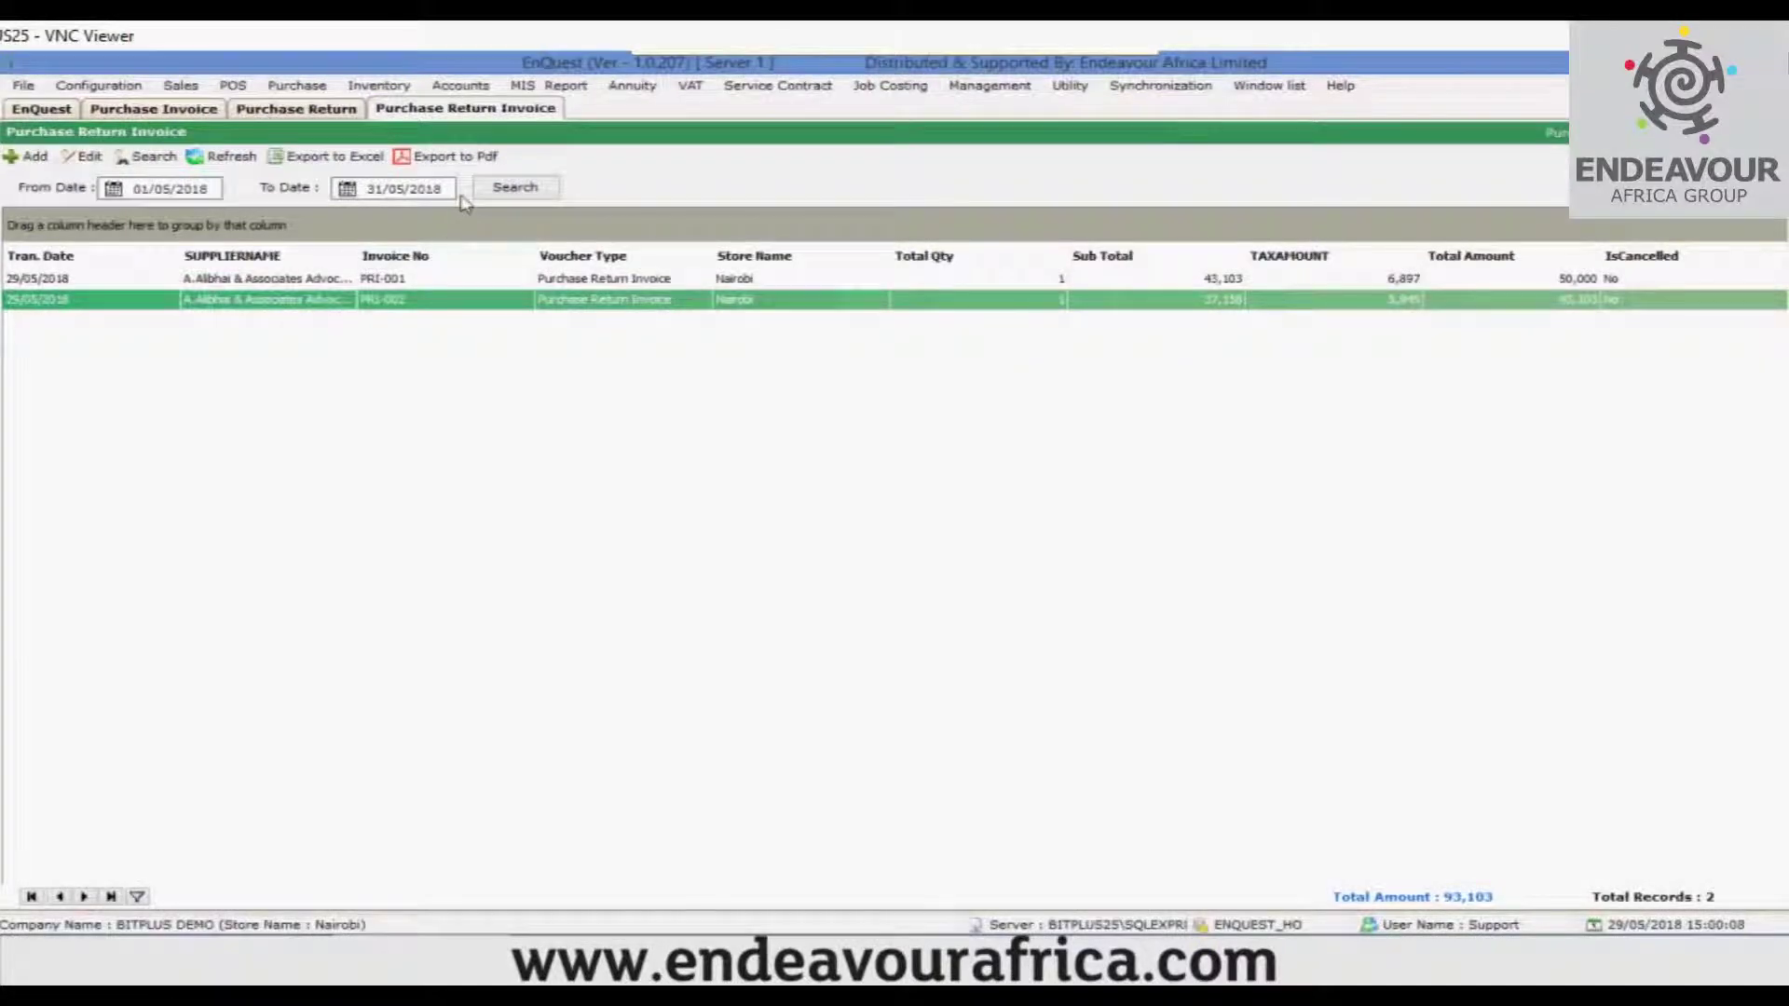
key("Escape")
Switch from the Purchase Return Invoice list to the Purchase Return list, then the Report submenu
left_click(296, 84)
mouse_move(322, 136)
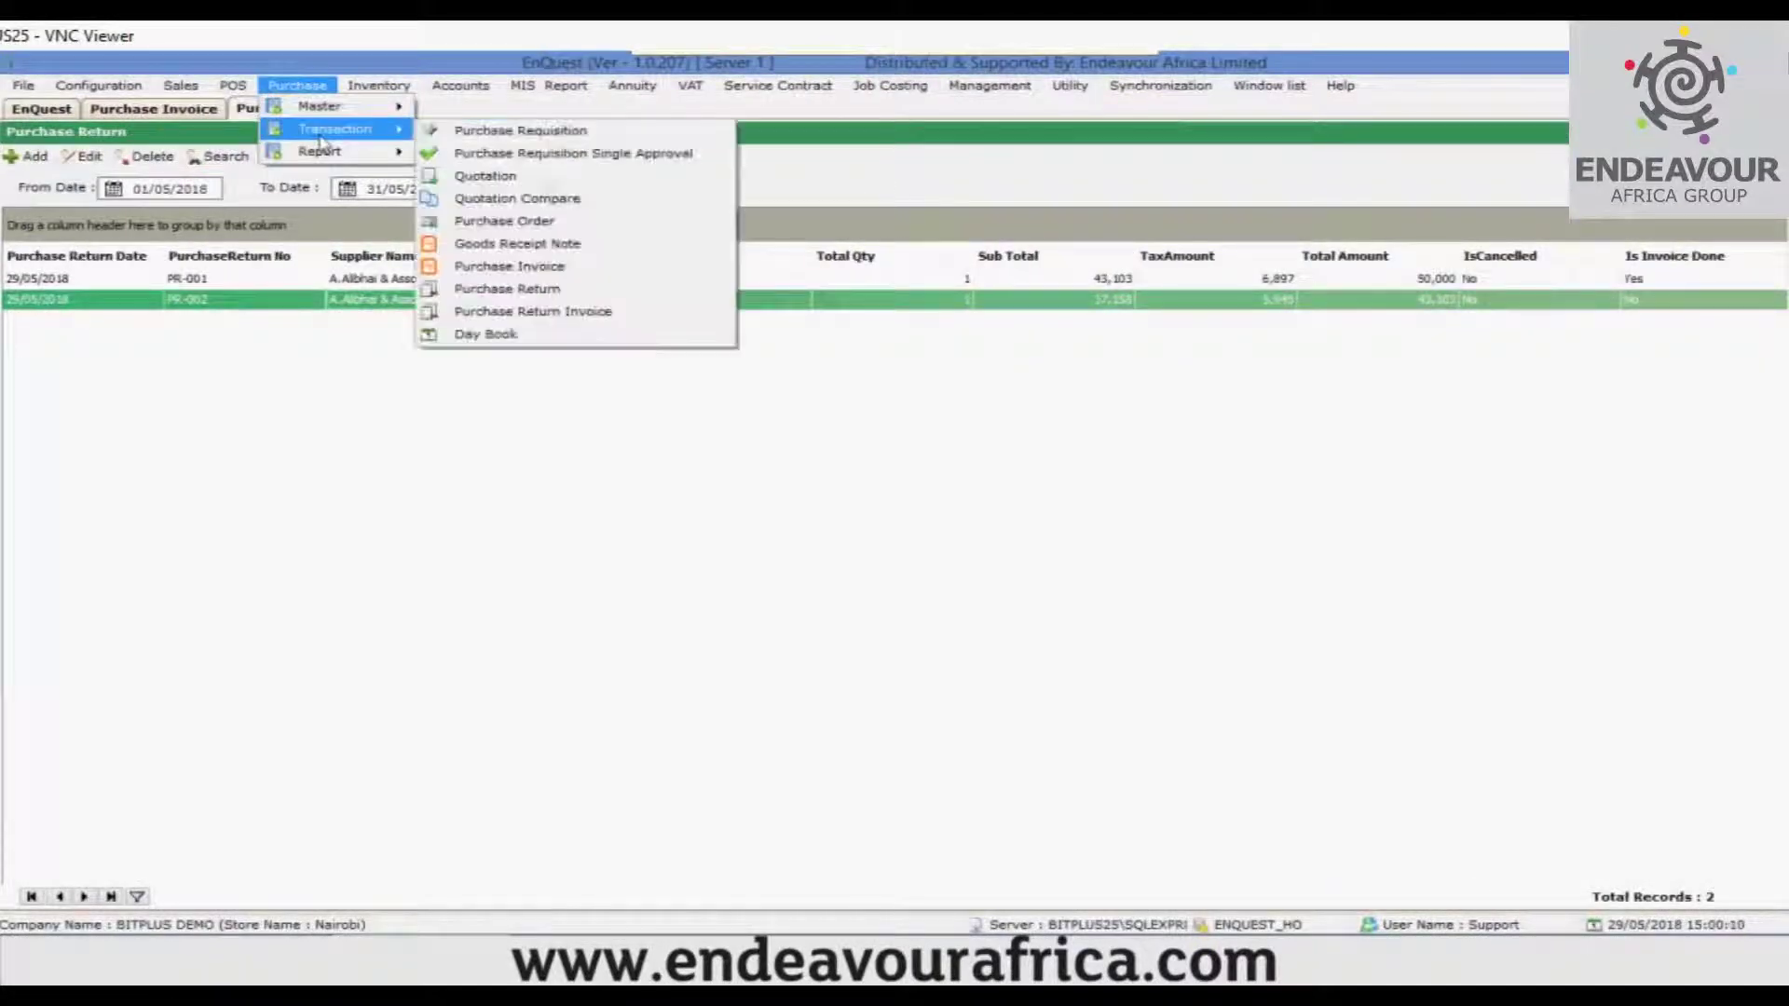
left_click(567, 336)
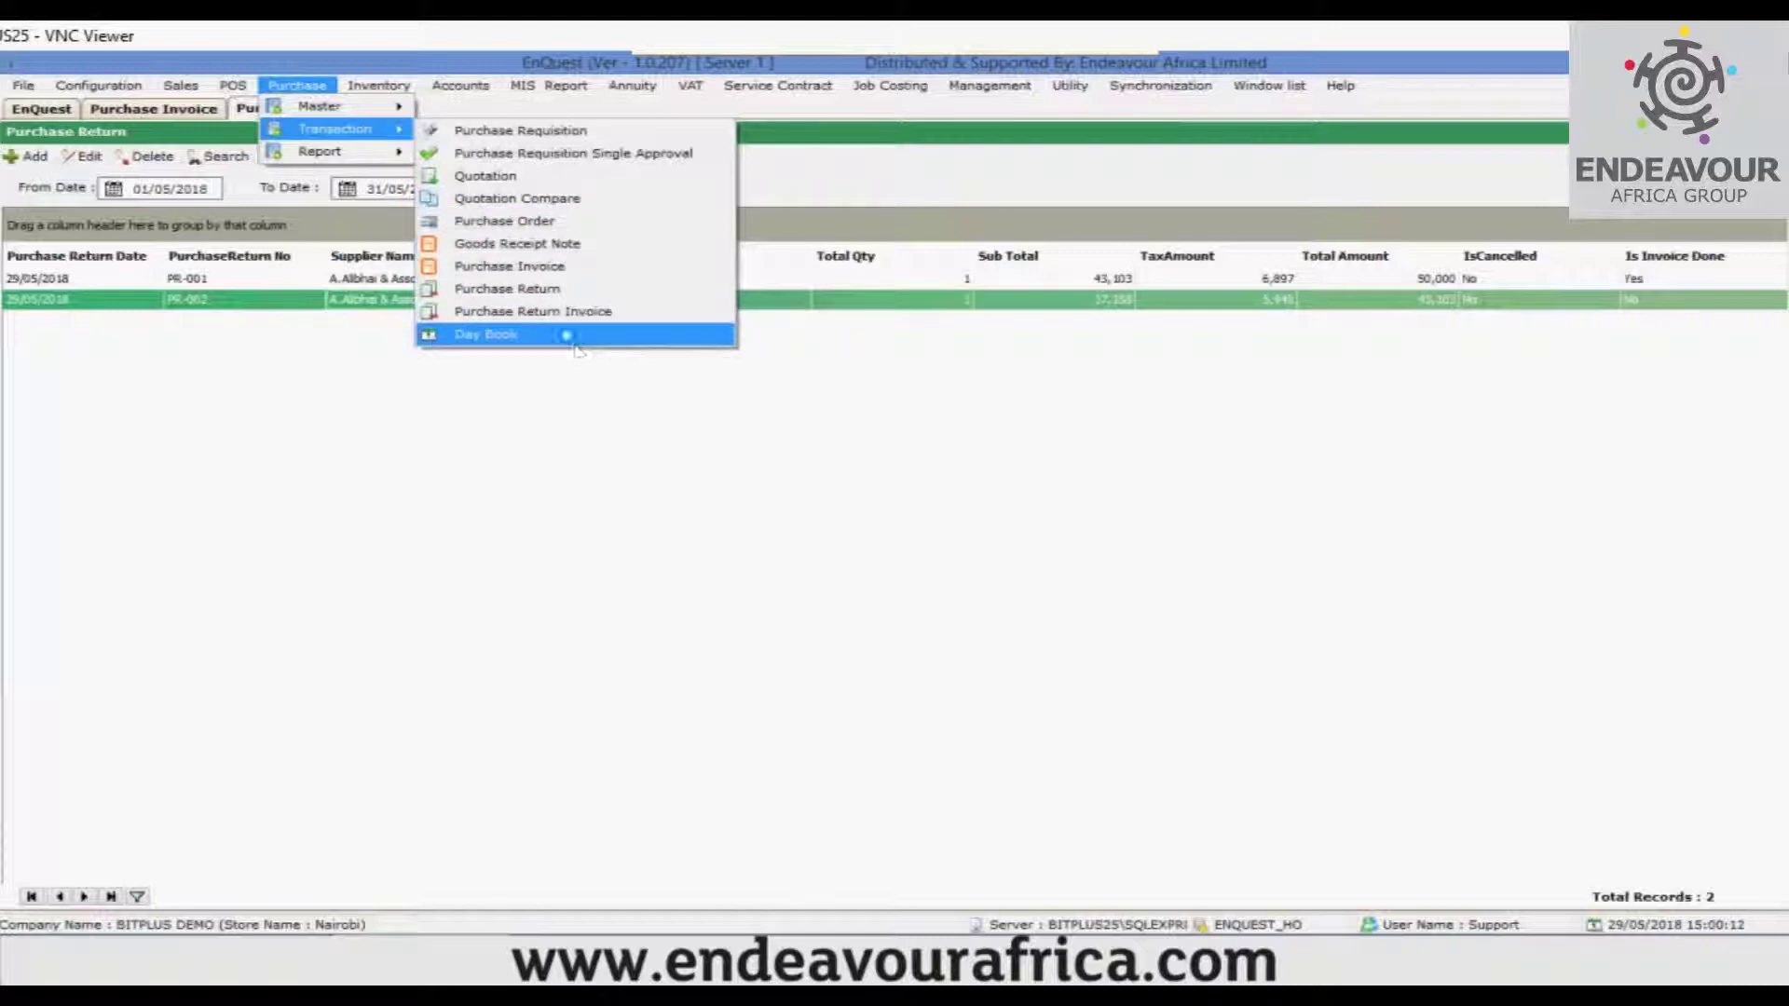
mouse_move(328, 159)
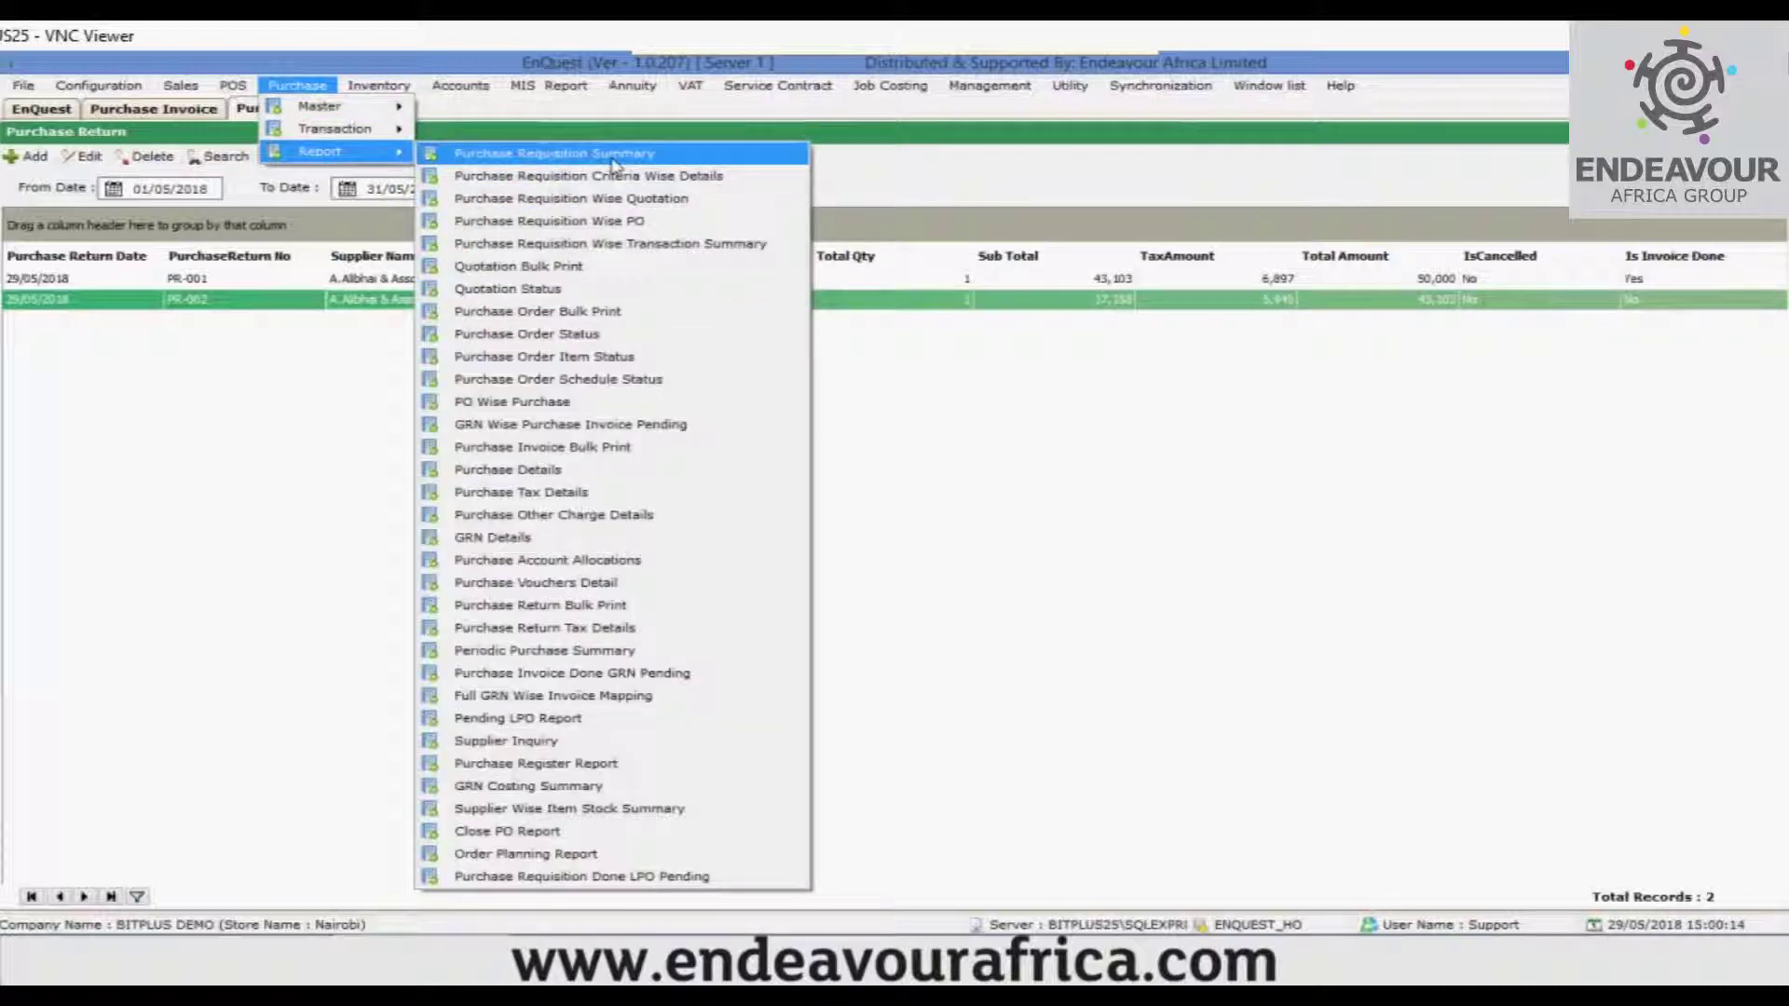